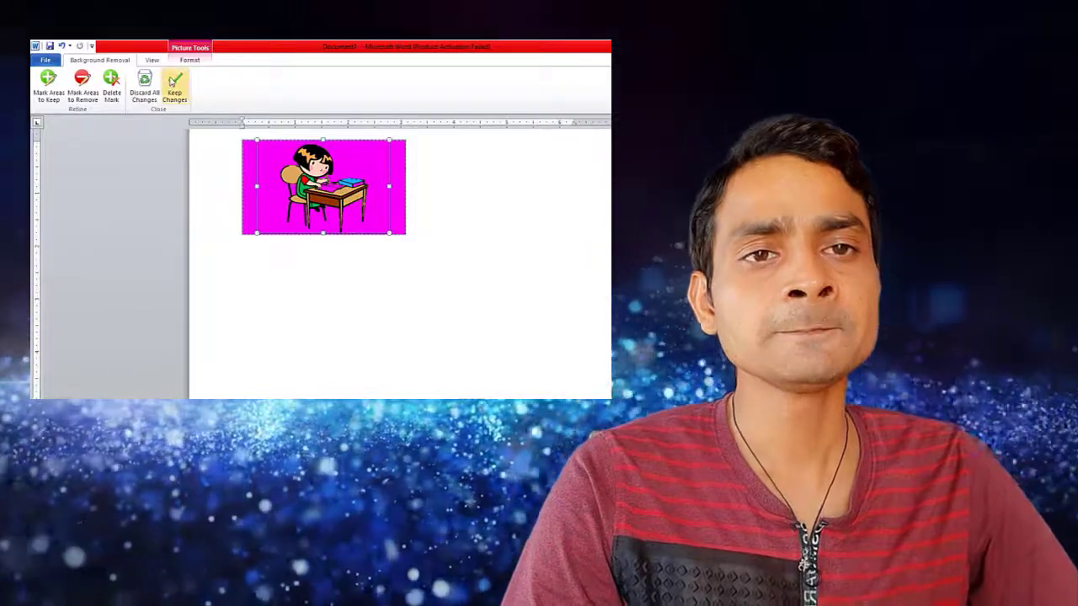
Keep the background removal on the picture of the child at the desk.
click(174, 89)
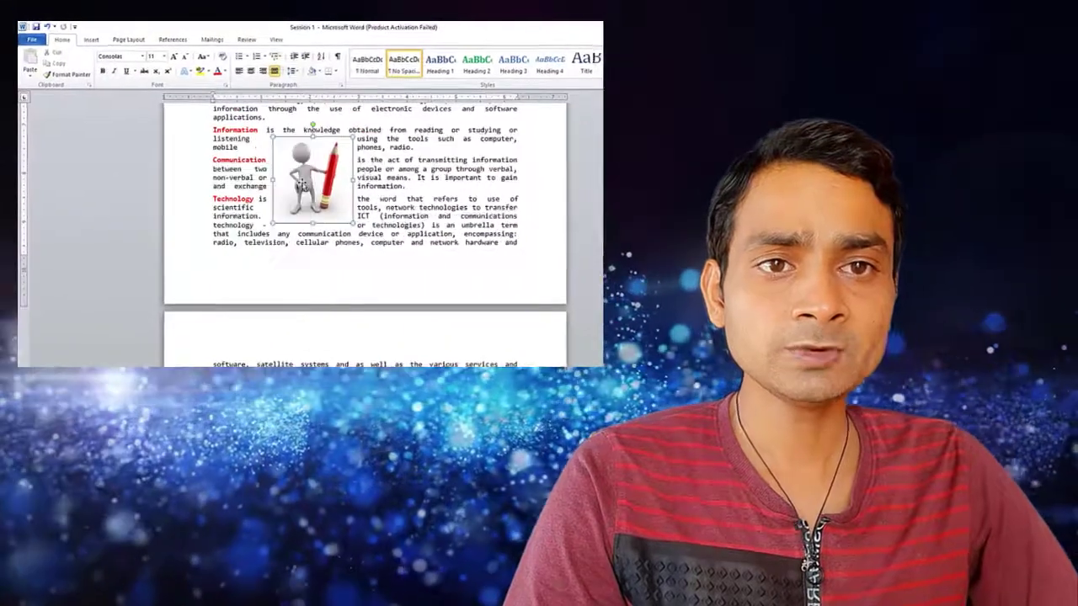
Move the pencil-figure picture toward the right side of the paragraphs and set its text wrapping to Tight.
drag(300, 183, 435, 189)
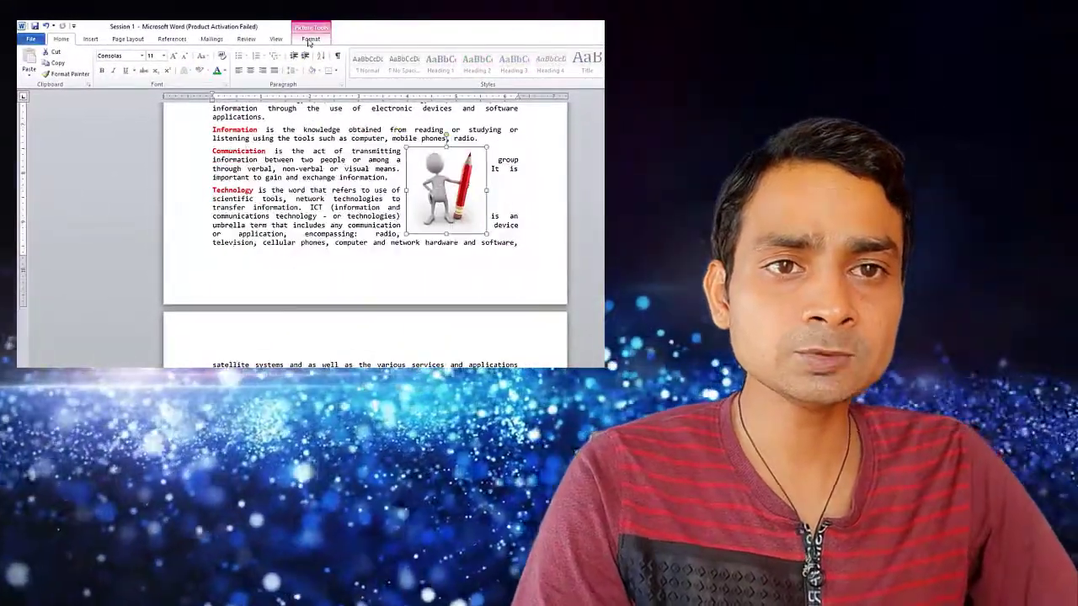
click(311, 39)
click(503, 63)
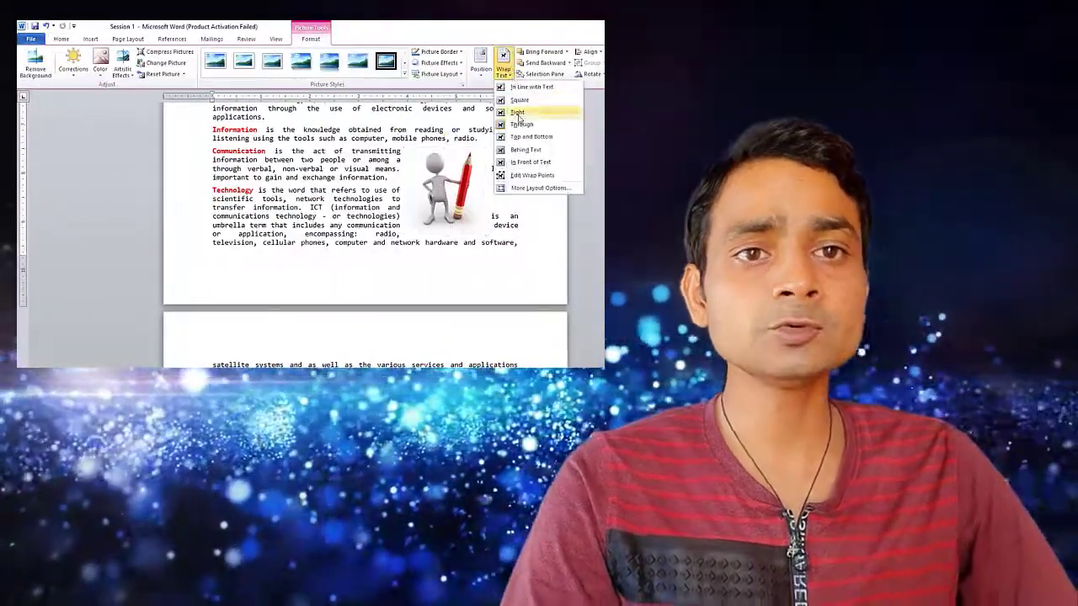
click(518, 113)
Set the pencil-figure picture's text wrapping to Behind Text and move it left beneath the paragraphs.
click(503, 63)
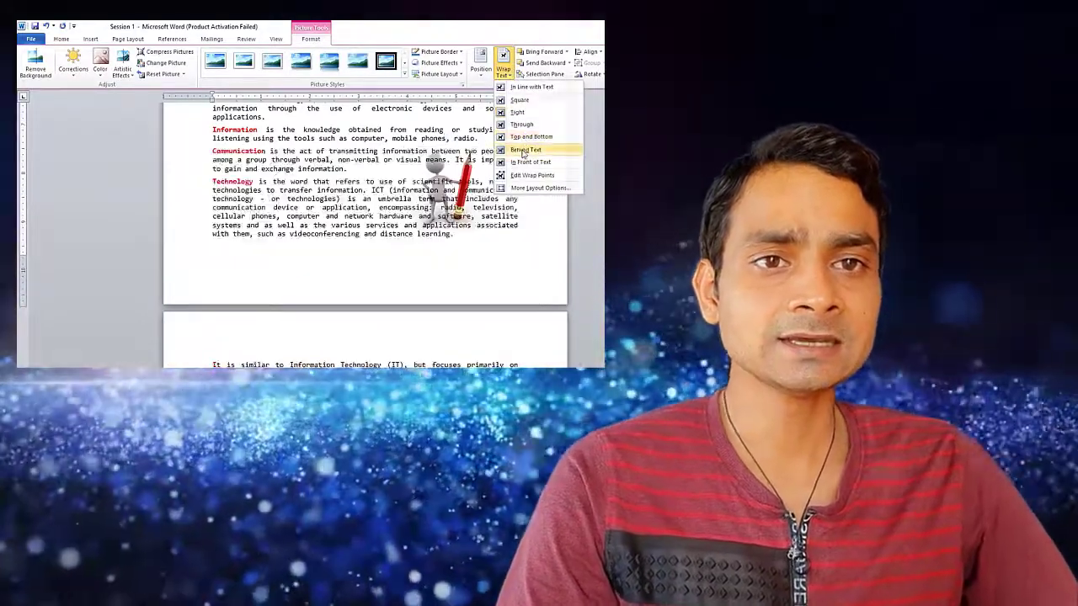
click(524, 150)
click(457, 186)
drag(457, 187, 371, 197)
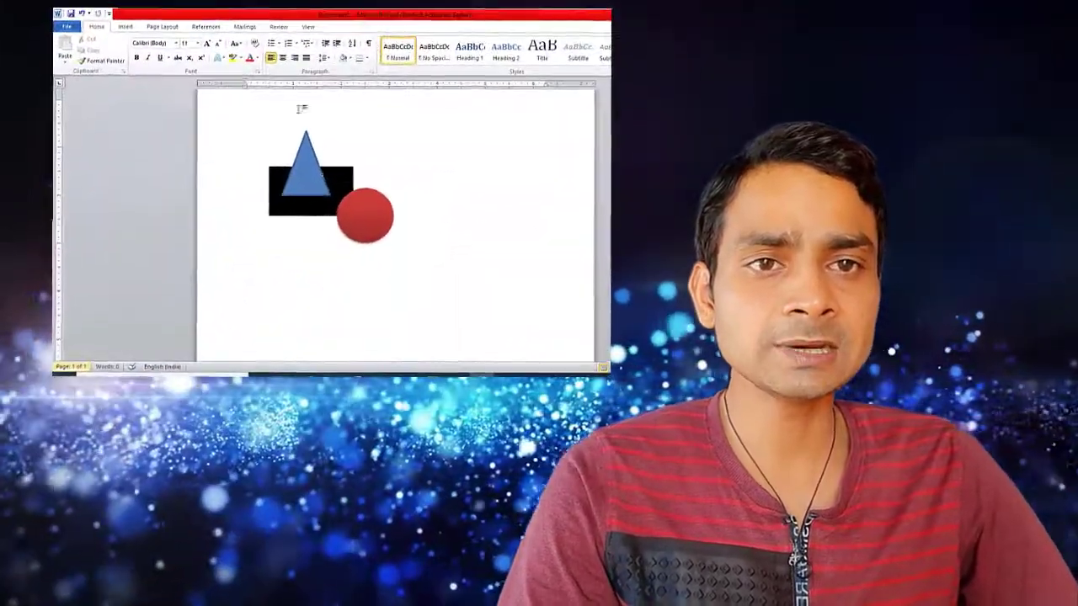
Group the blue triangle, black rectangle and red circle, and move the group to the right on the page.
click(310, 177)
ctrl+click(304, 210)
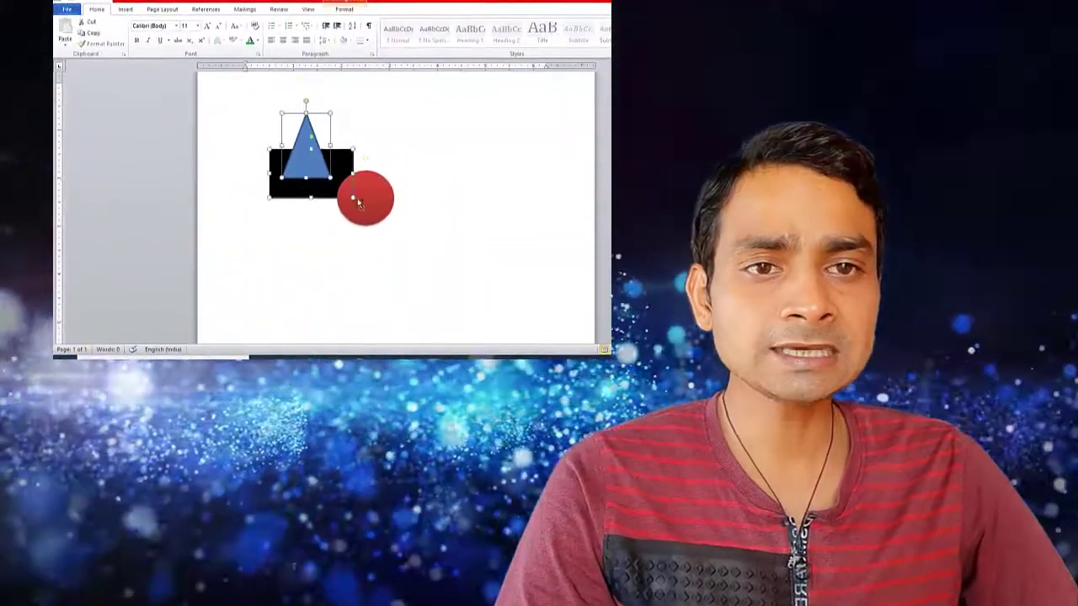
ctrl+click(357, 216)
right_click(358, 198)
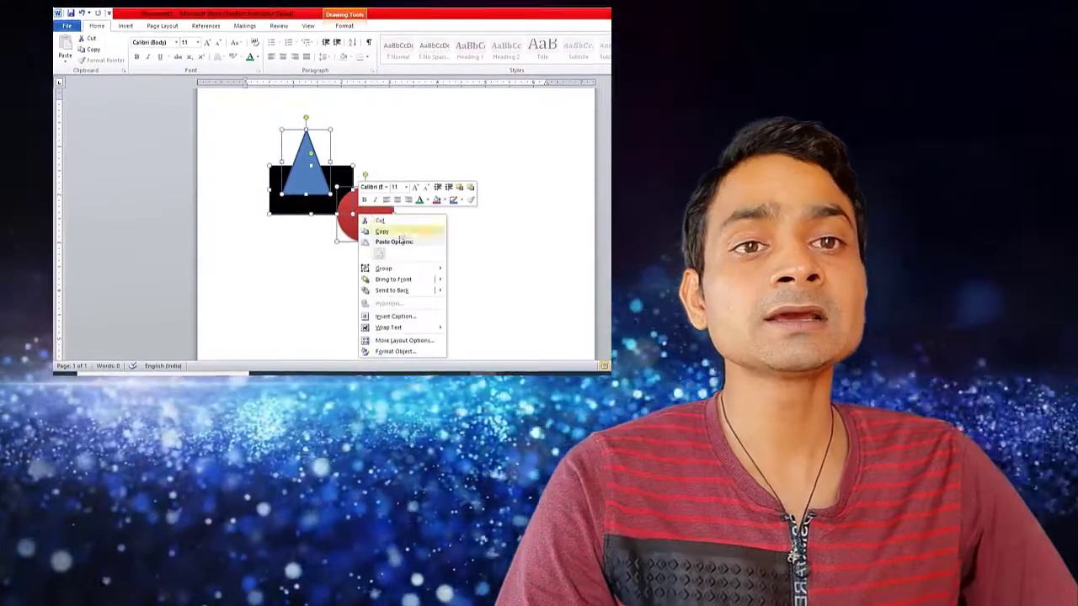
click(465, 268)
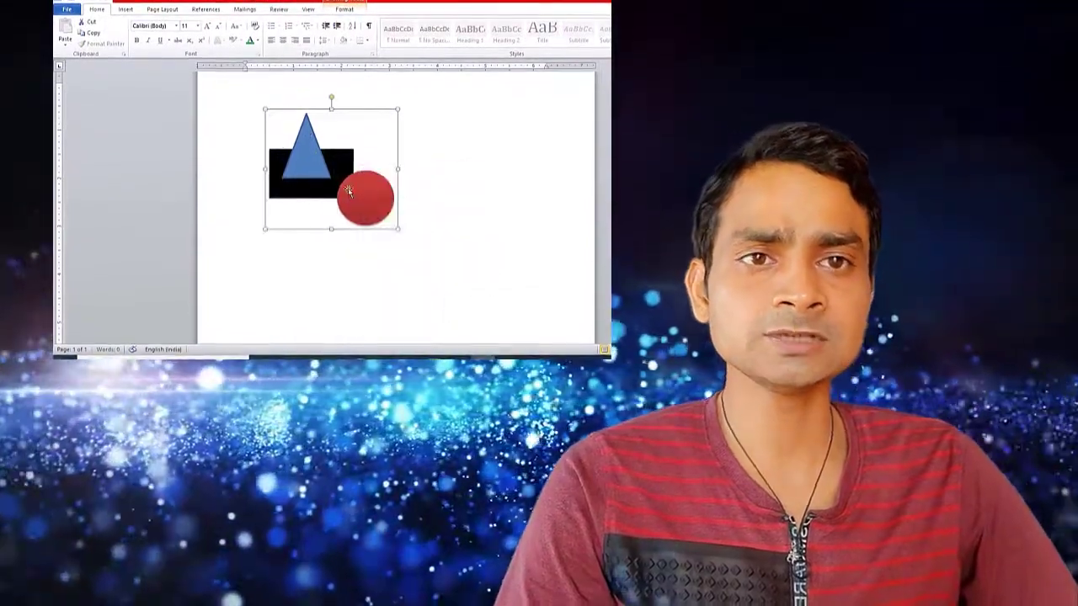
drag(347, 198, 442, 184)
Ungroup the triangle, rectangle and circle, and move the shapes individually.
right_click(438, 176)
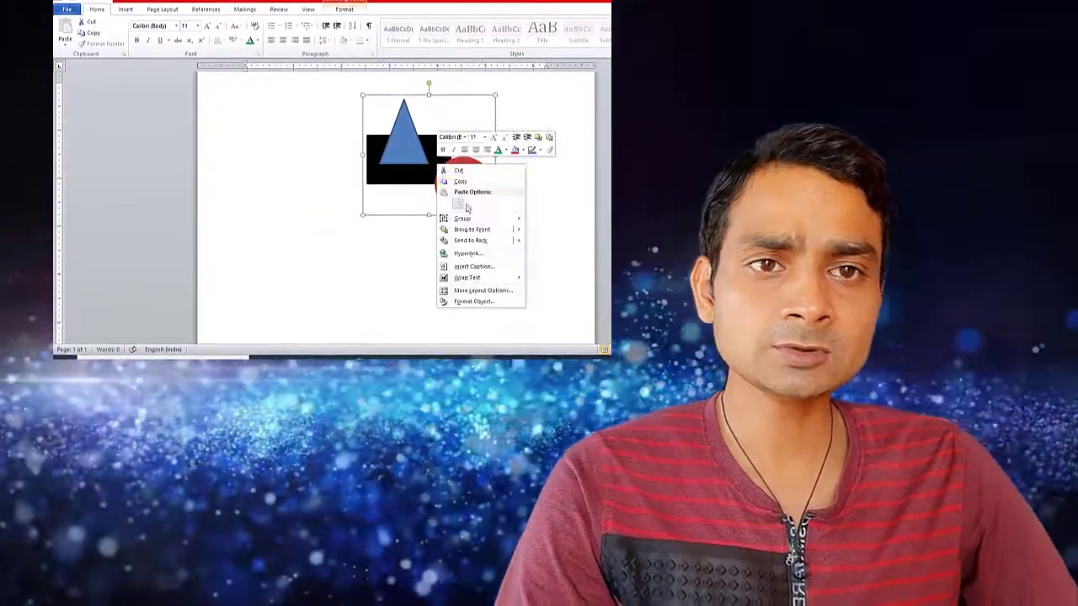
mouse_move(462, 218)
click(543, 230)
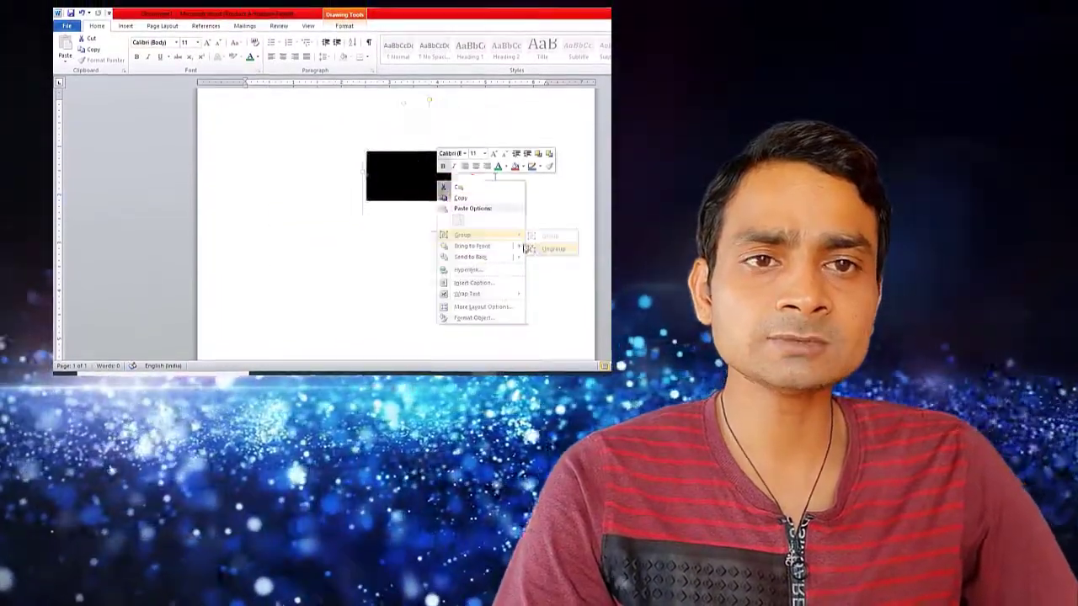
drag(402, 171, 448, 158)
click(382, 192)
drag(348, 218, 450, 228)
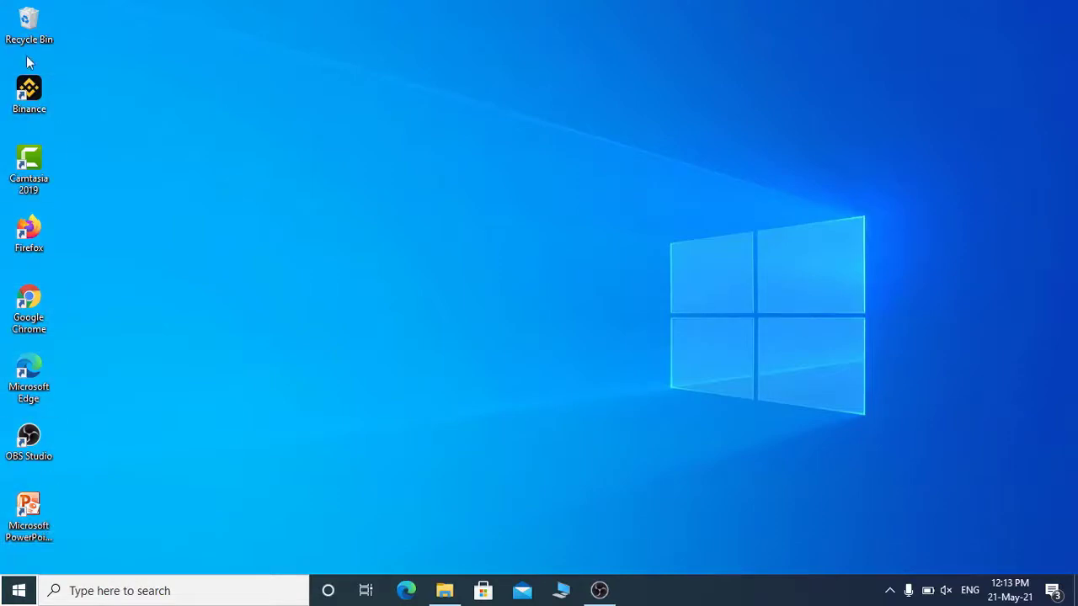
click(29, 506)
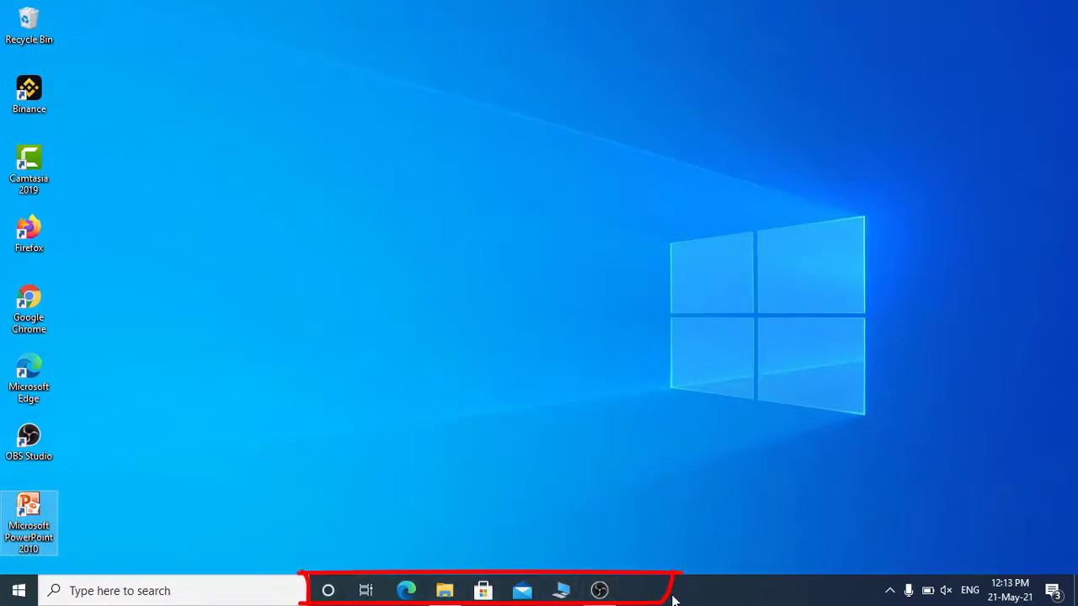
Search Windows for "word" and clear the search text.
click(18, 593)
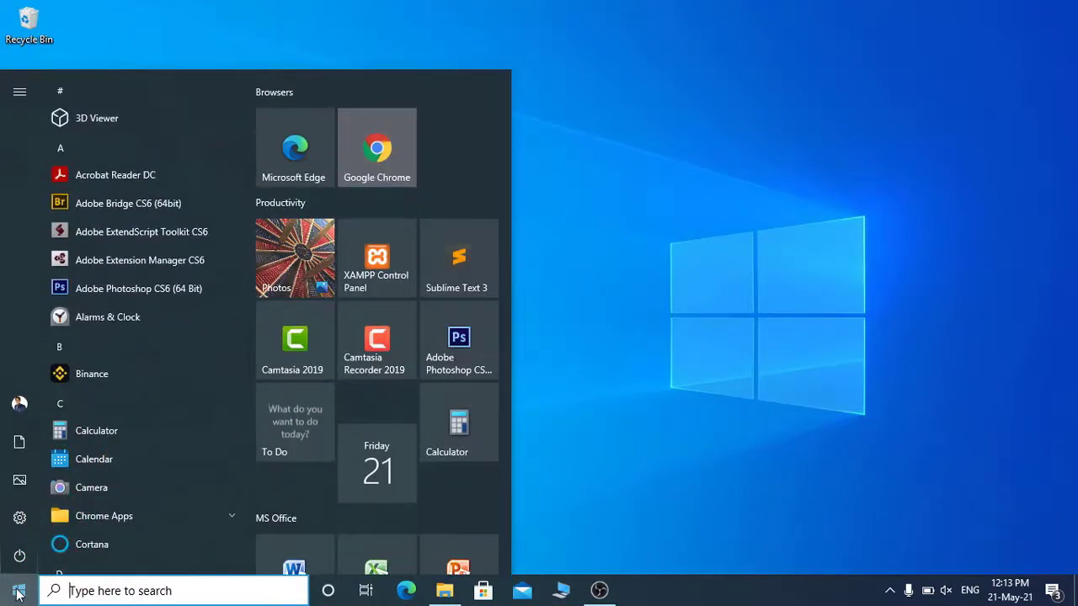
text(word)
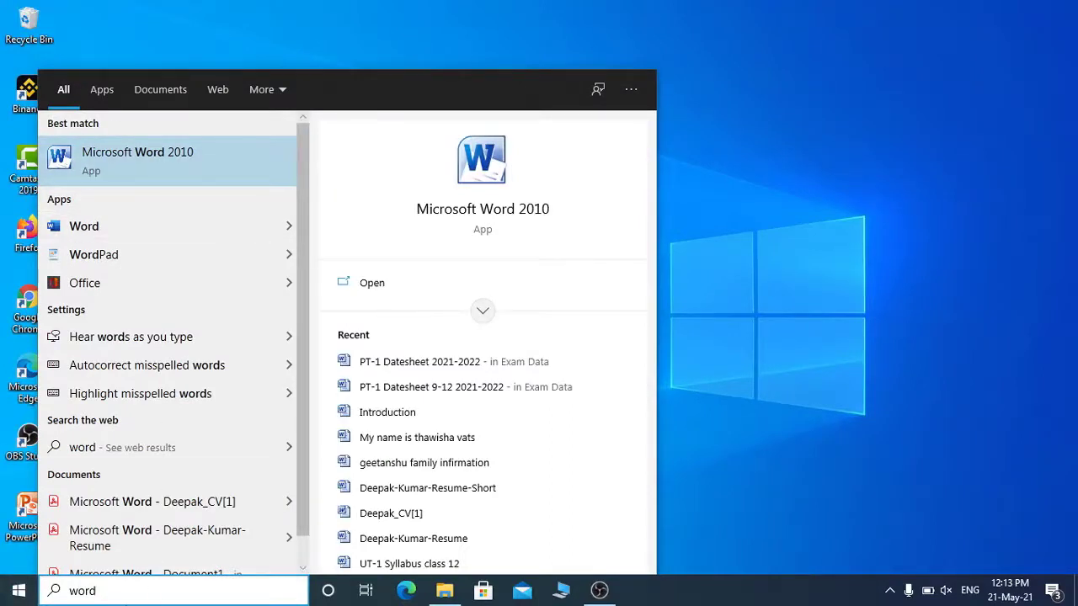
key(BackSpace)
key(BackSpace)
key(BackSpace)
key(BackSpace)
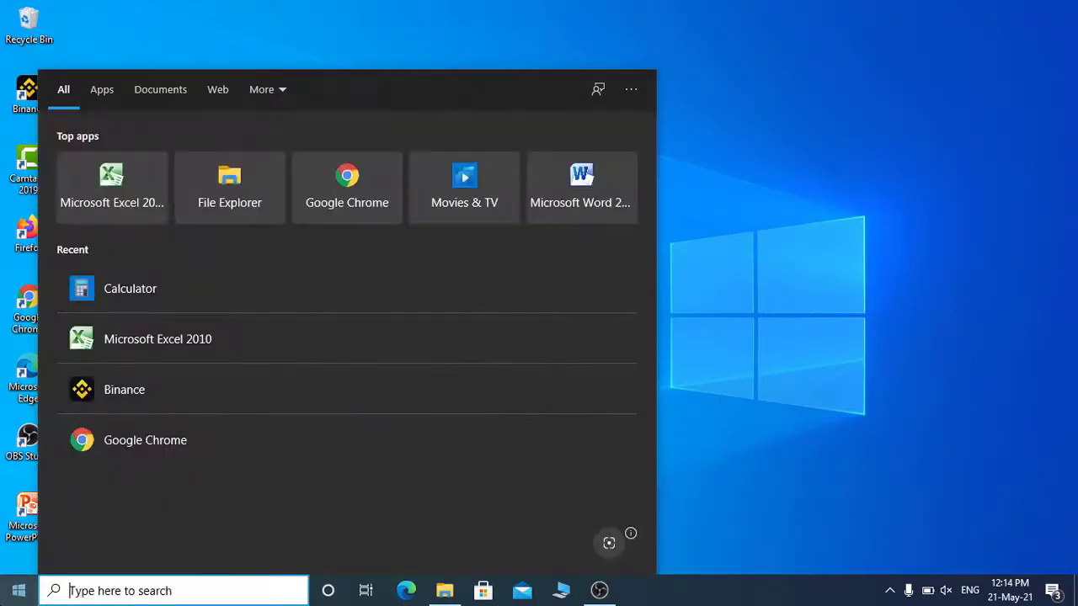
Launch Microsoft Word 2010 from the Microsoft Office folder in the list of installed apps.
click(19, 590)
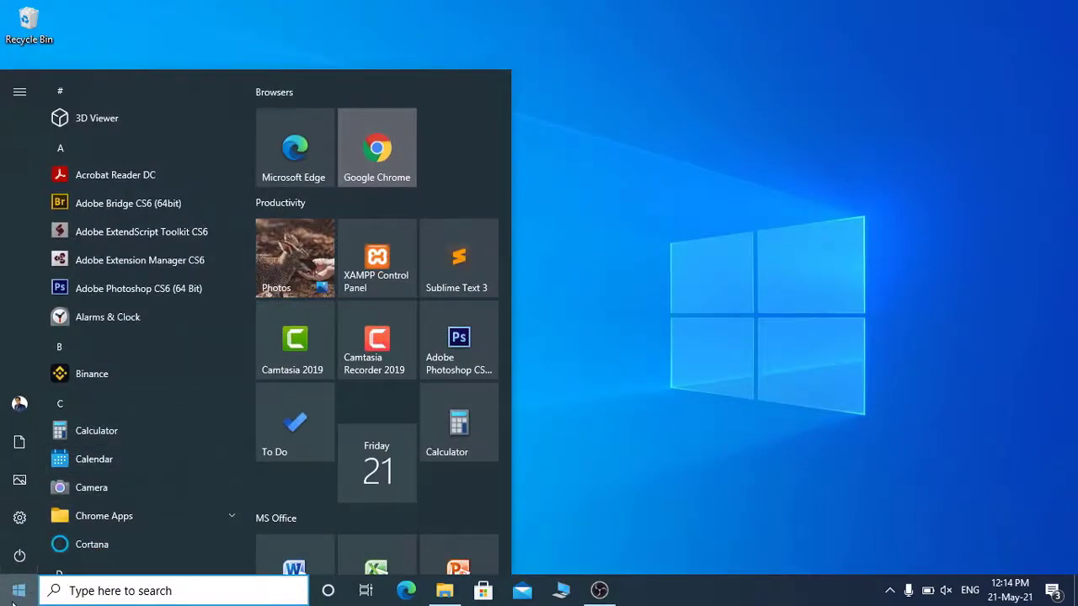
scroll(130, 350, down, 5)
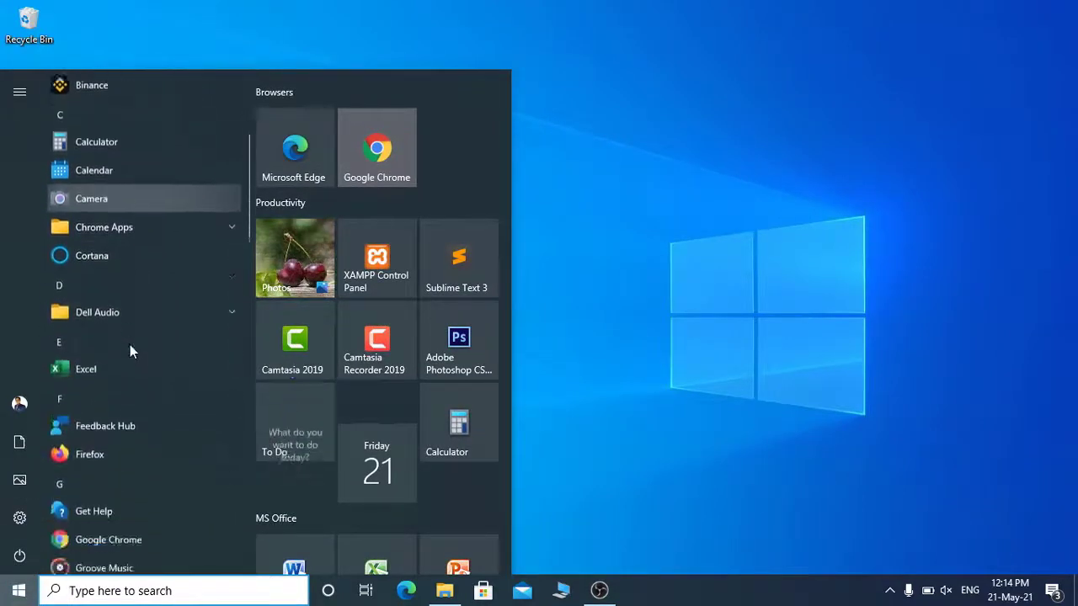
scroll(129, 347, down, 10)
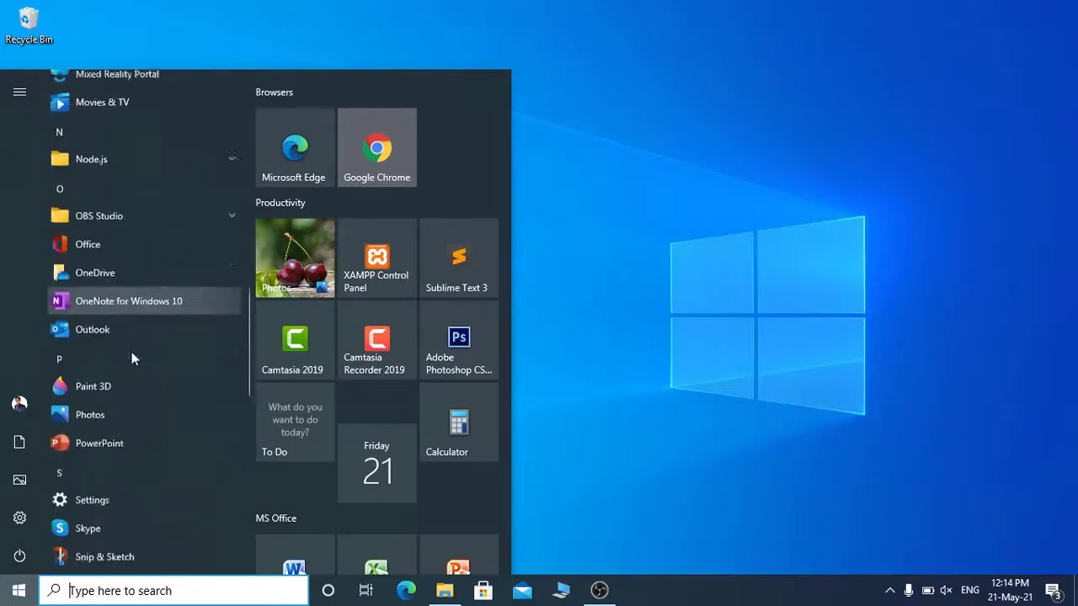
scroll(131, 357, down, 6)
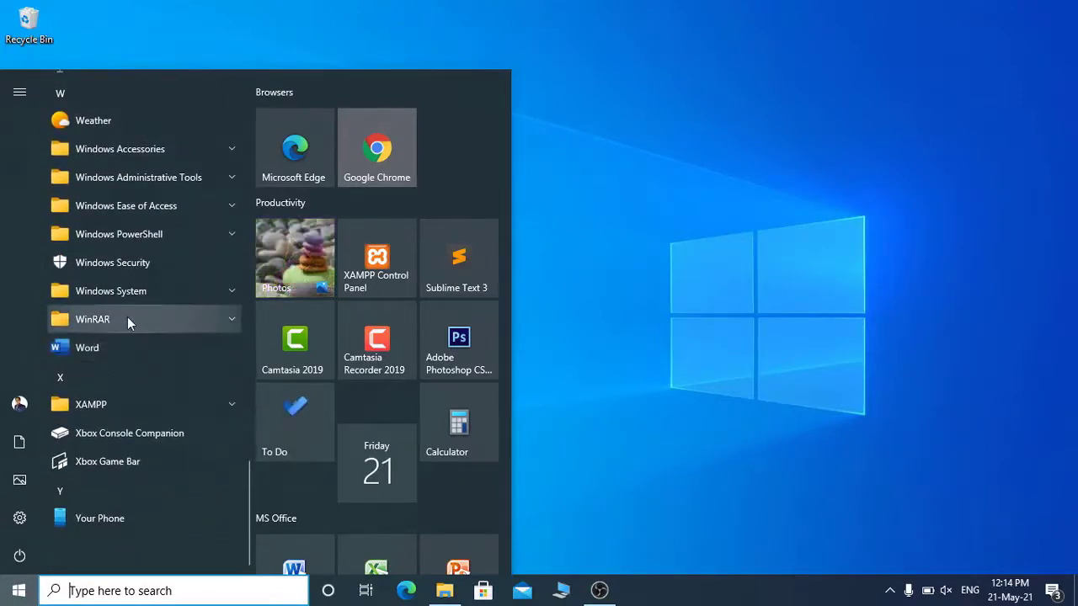
scroll(126, 331, up, 8)
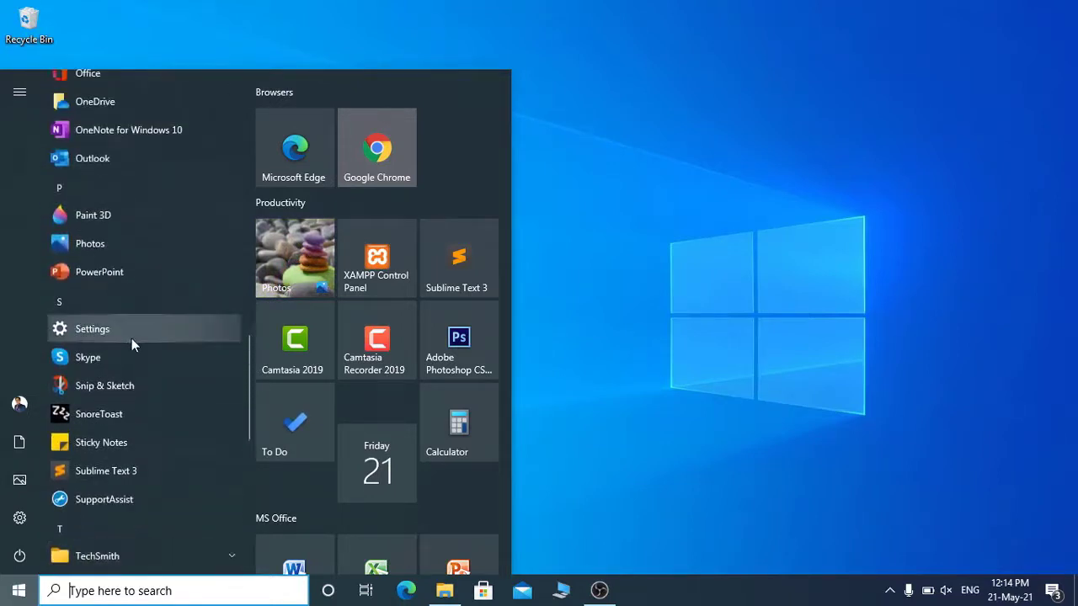
scroll(133, 341, up, 3)
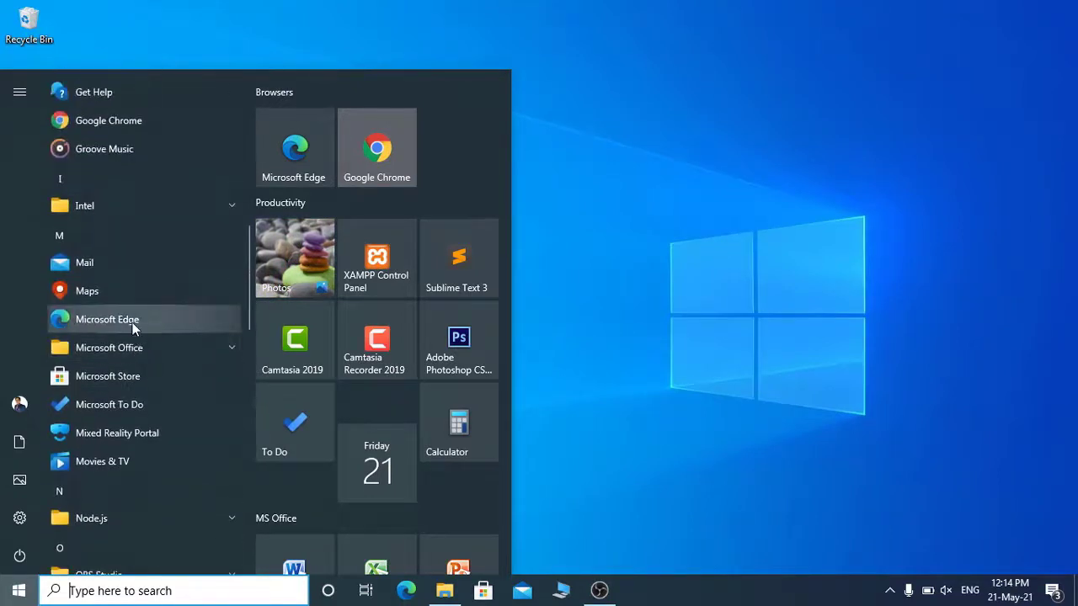
click(139, 349)
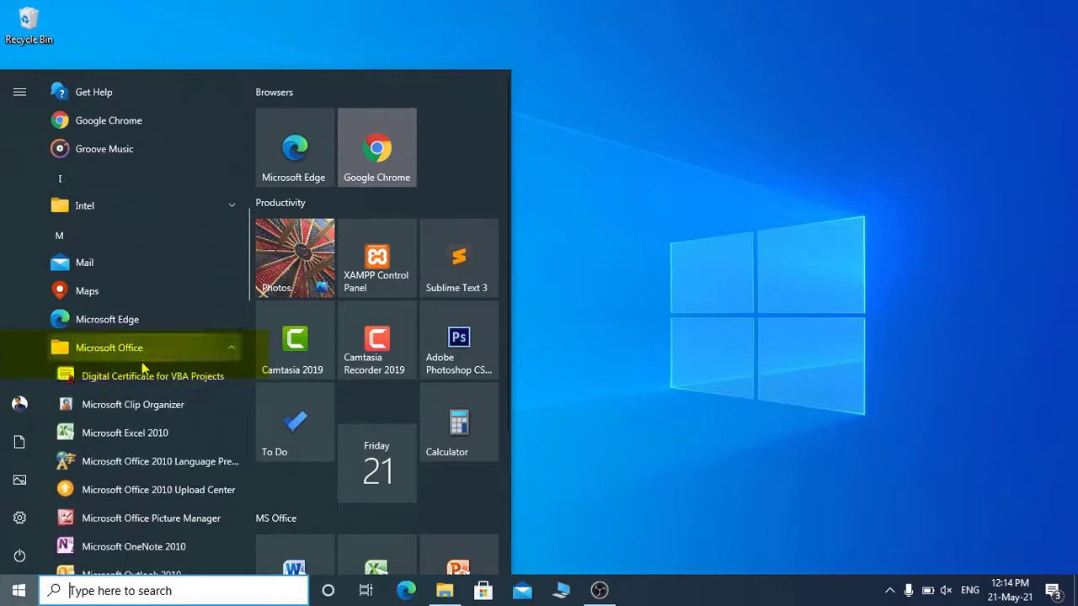
scroll(143, 374, down, 3)
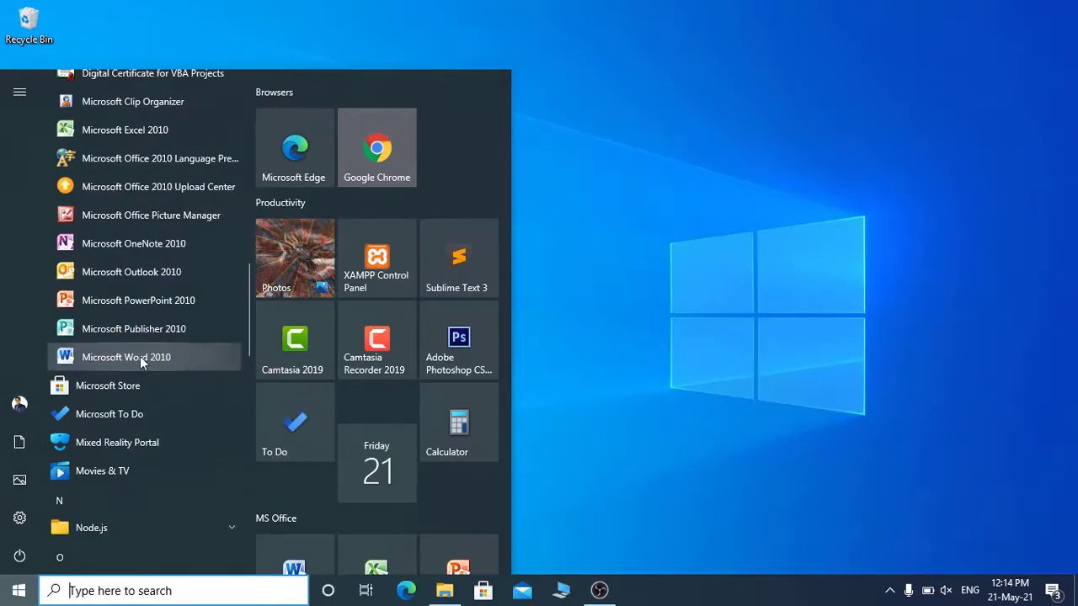
click(140, 356)
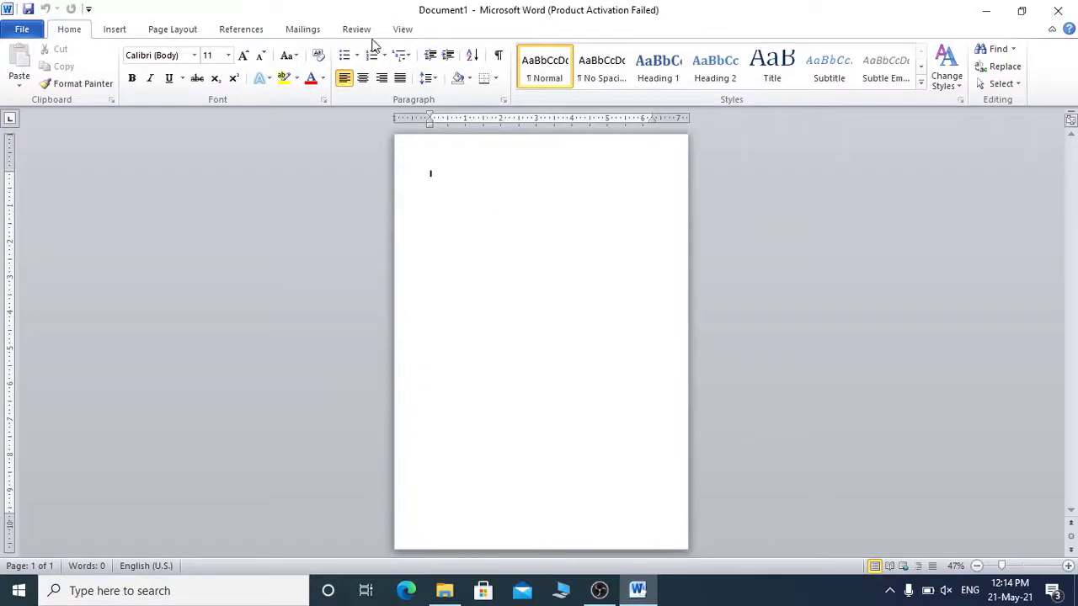
Set the blank document's zoom to 100%.
click(698, 444)
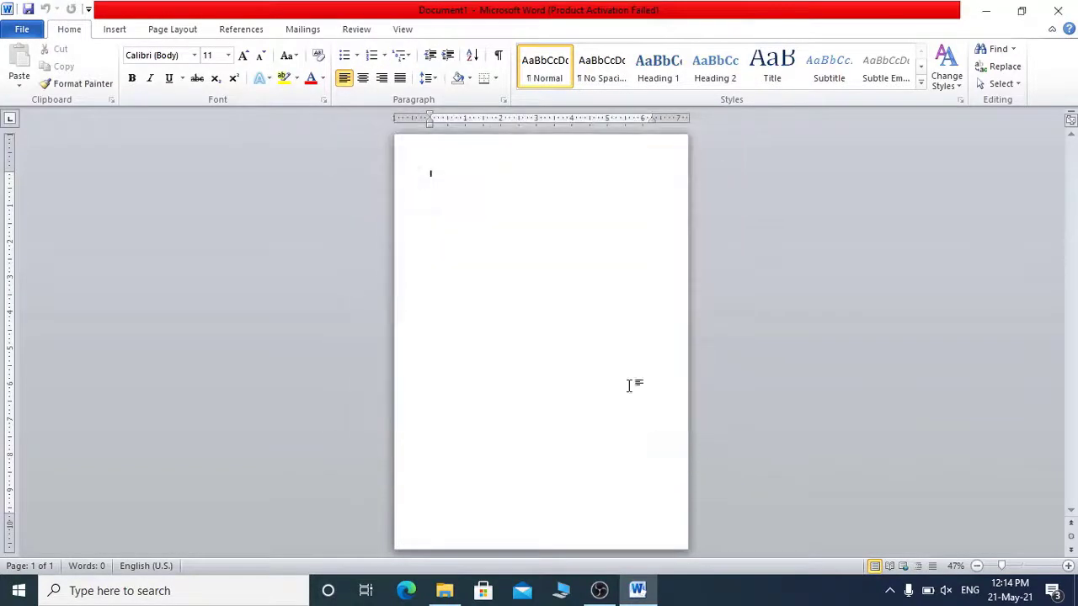
click(404, 30)
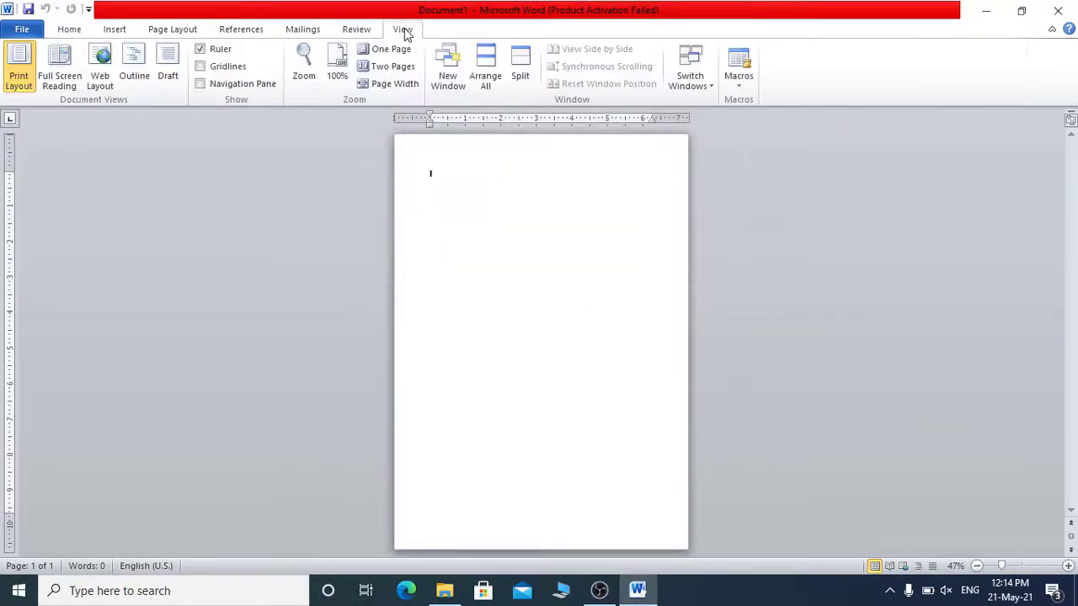
click(336, 60)
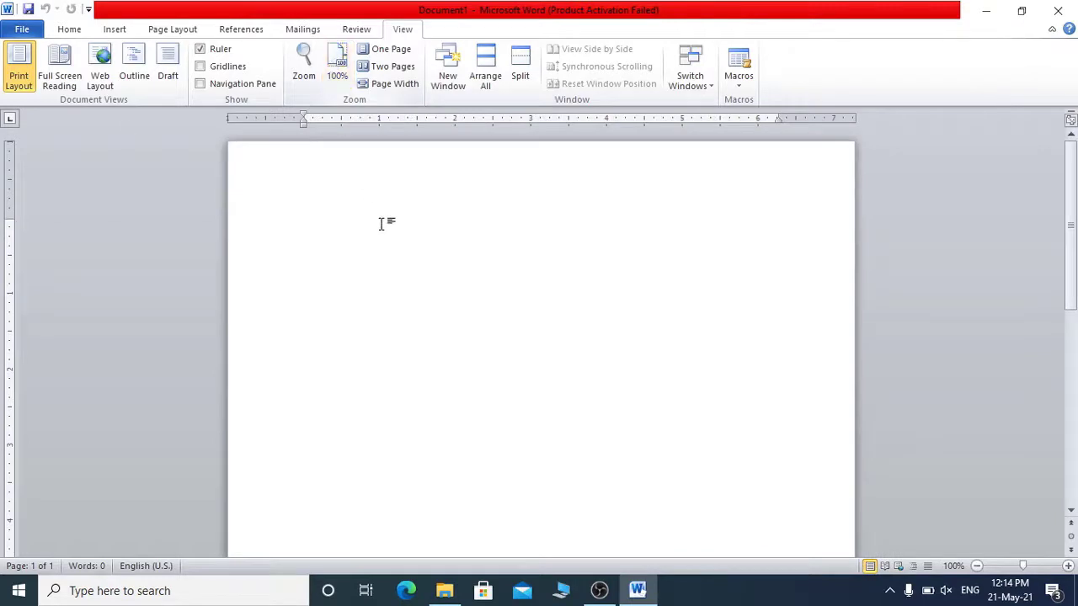
click(62, 32)
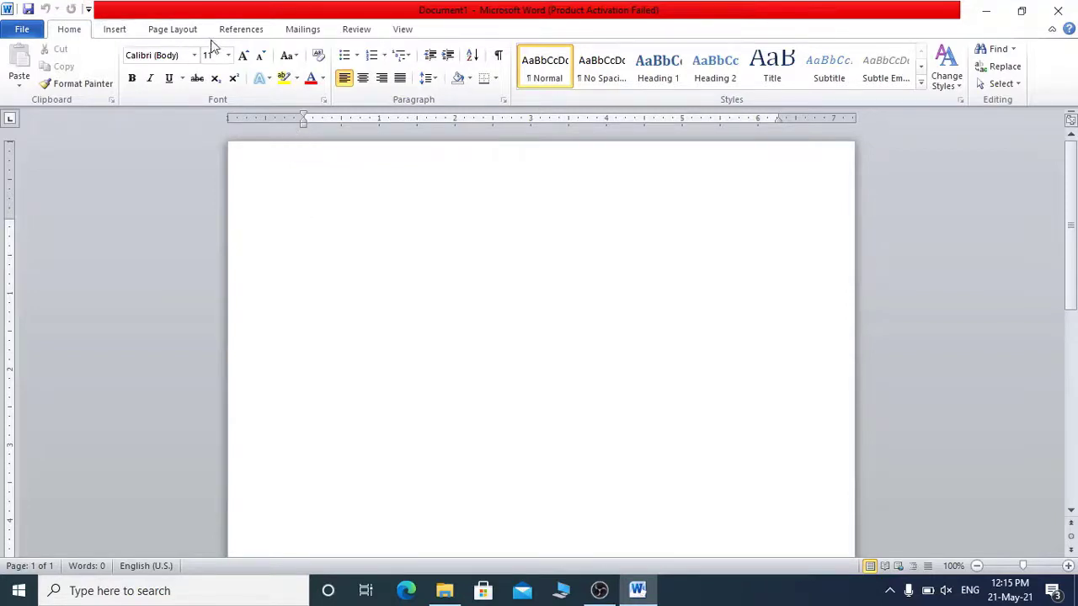
click(165, 32)
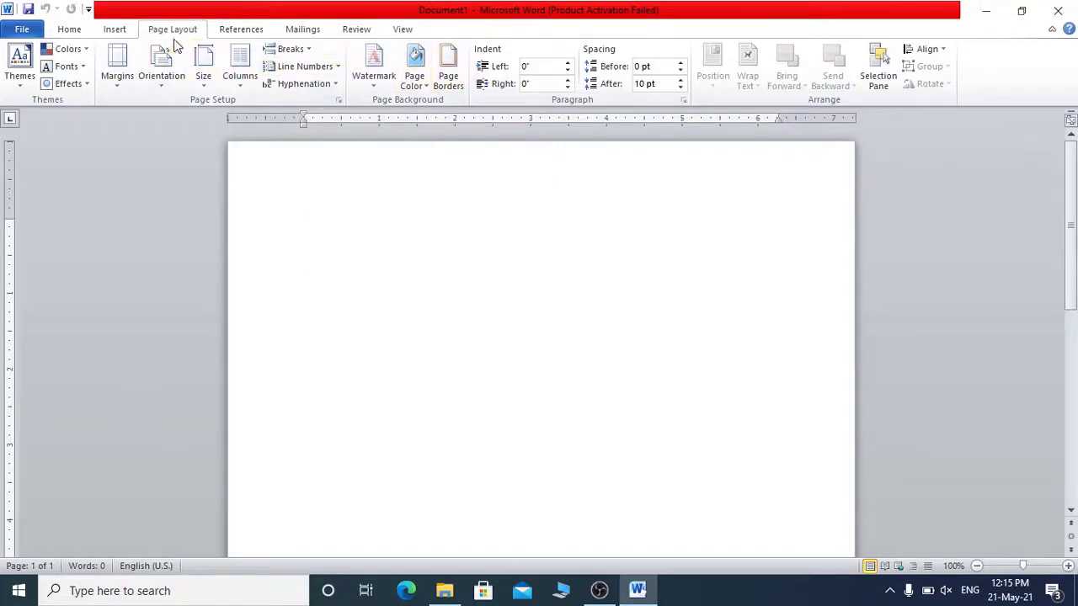
click(113, 30)
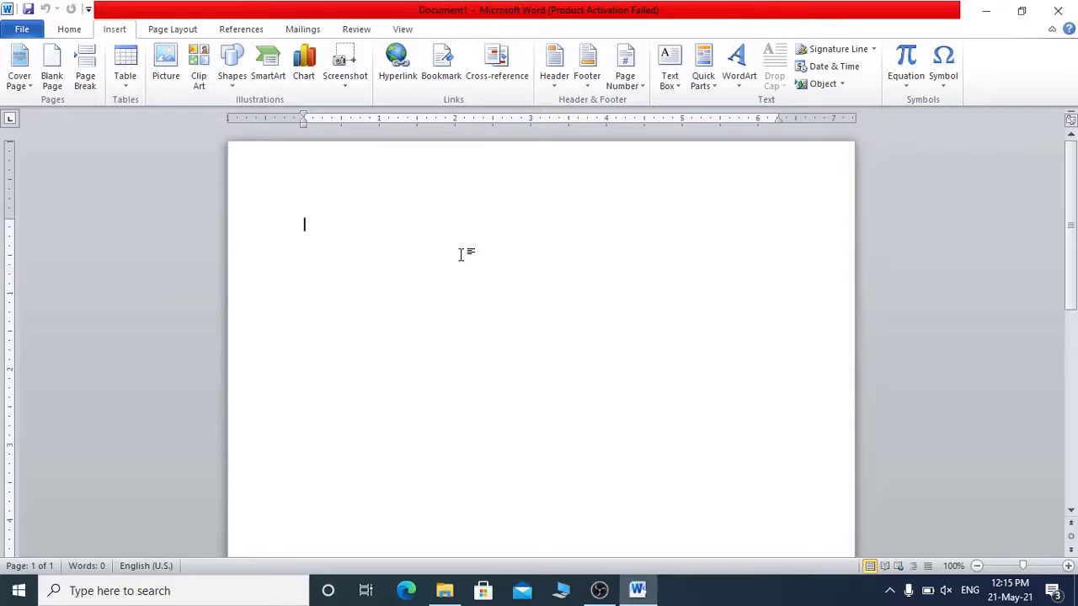
click(72, 32)
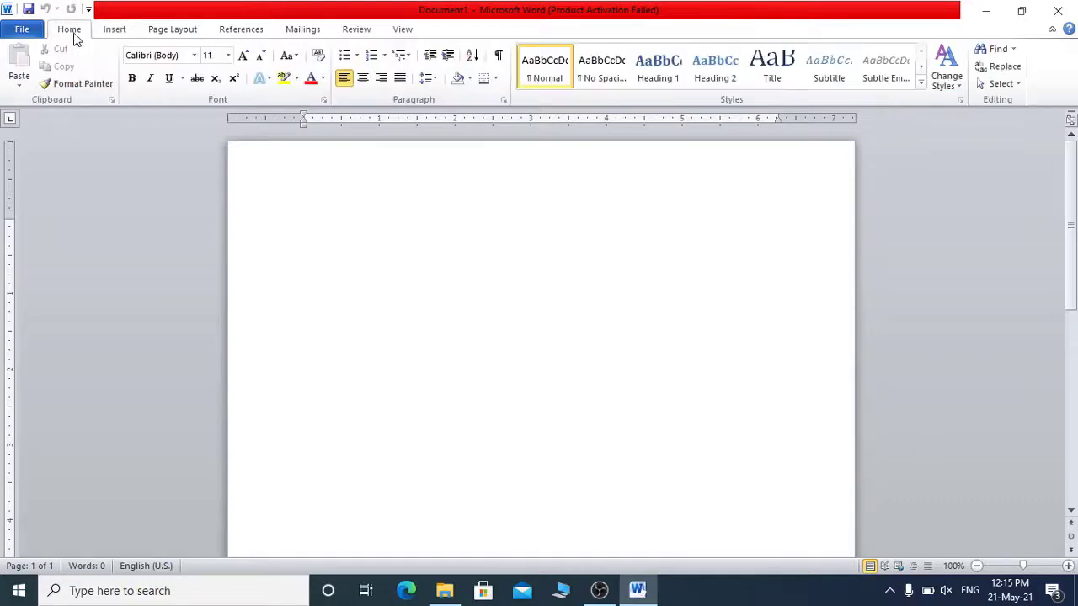
Open the recent document Session 1 from the Unit-1B\Session 1 folder and browse down to its Information Technology section.
click(22, 29)
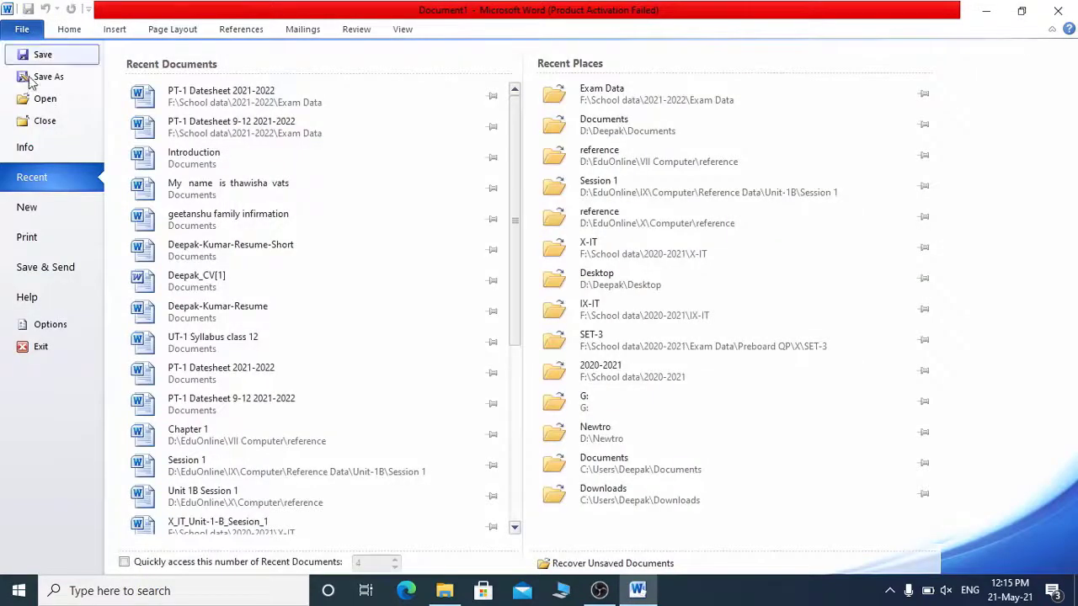
scroll(300, 264, down, 5)
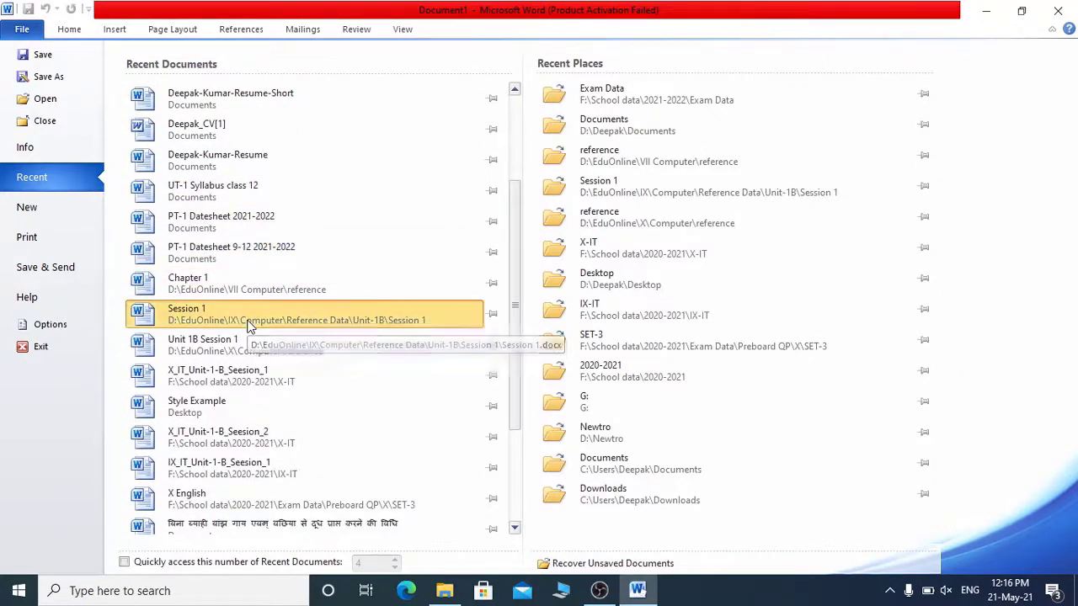
click(248, 321)
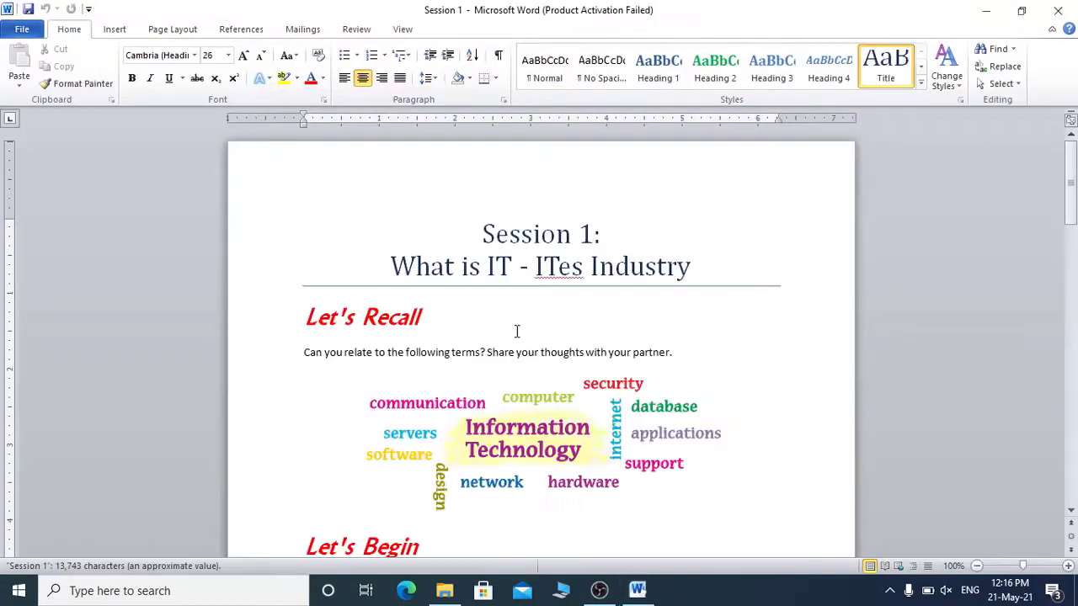
scroll(514, 327, down, 20)
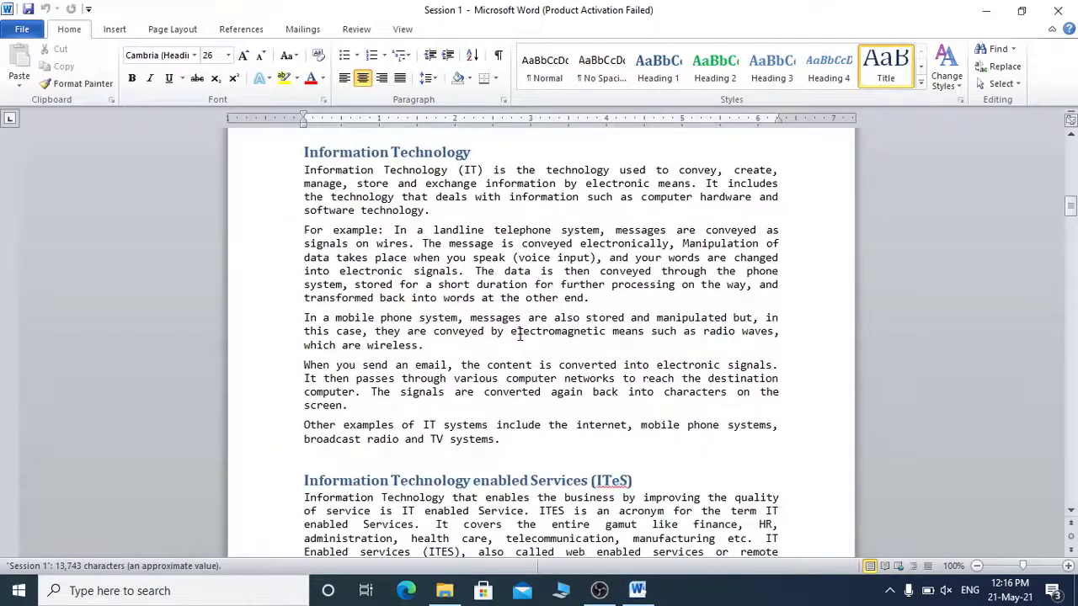
Examine the Session 1 document from the career options list back to the word-cloud picture under Let's Recall, and on to the second page.
scroll(519, 334, down, 7)
scroll(519, 334, down, 20)
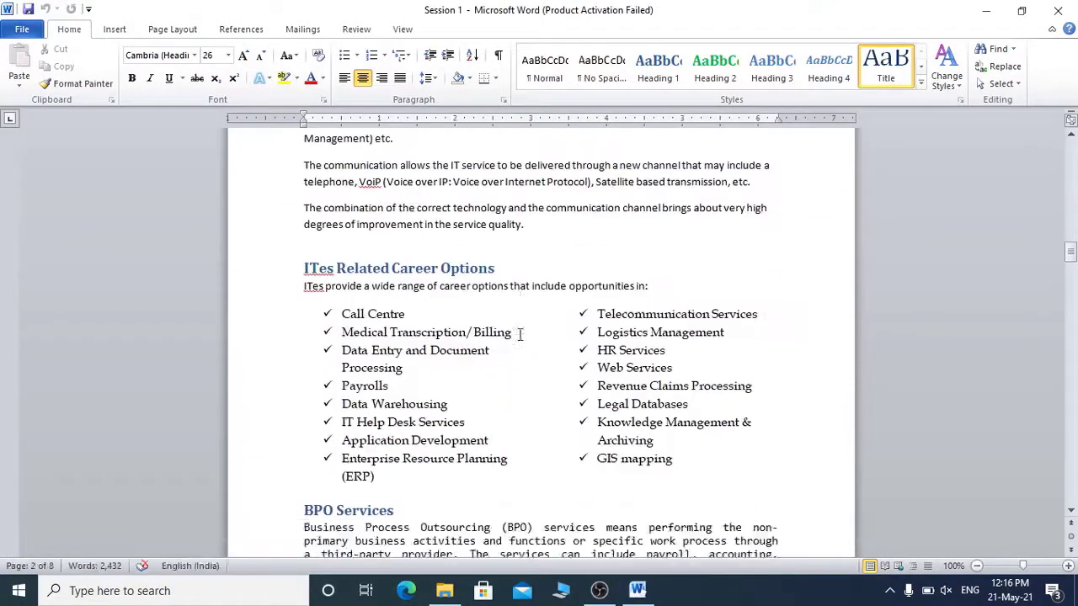
scroll(520, 334, up, 6)
scroll(519, 334, up, 20)
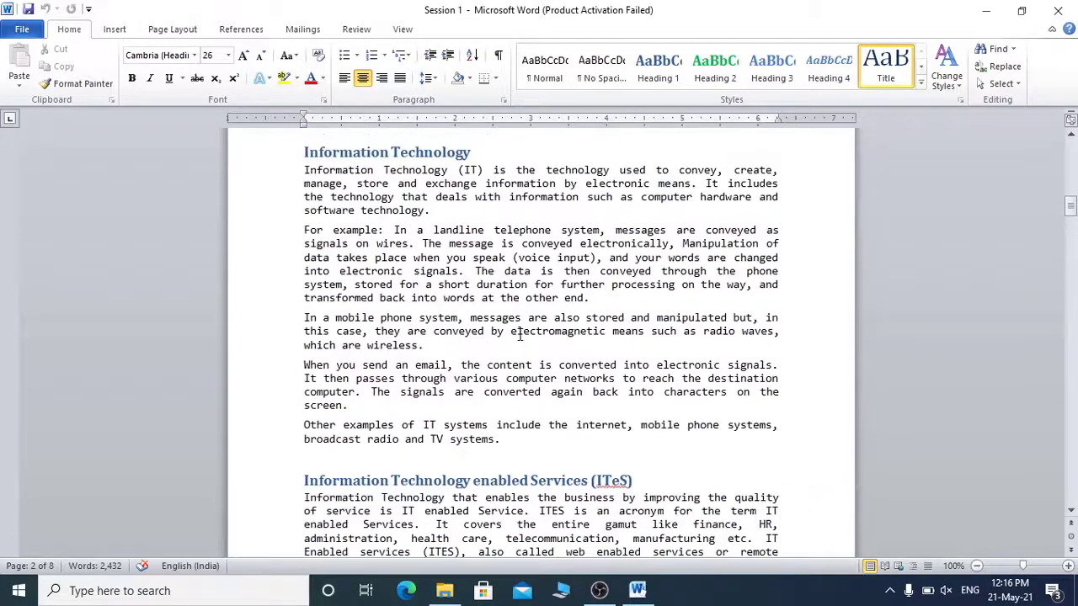
scroll(520, 334, up, 4)
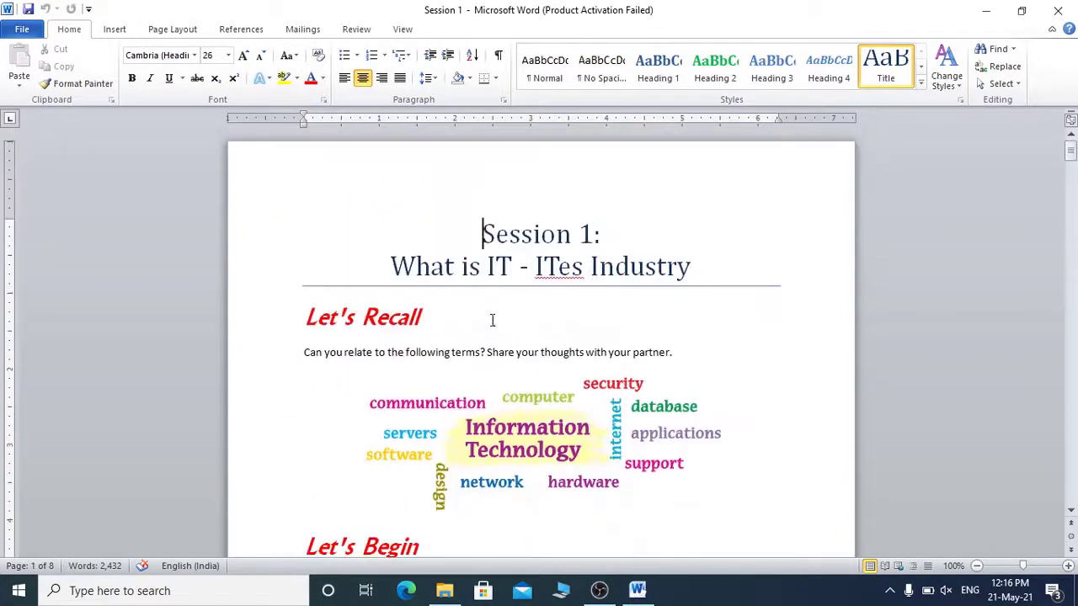
click(515, 425)
scroll(632, 432, down, 4)
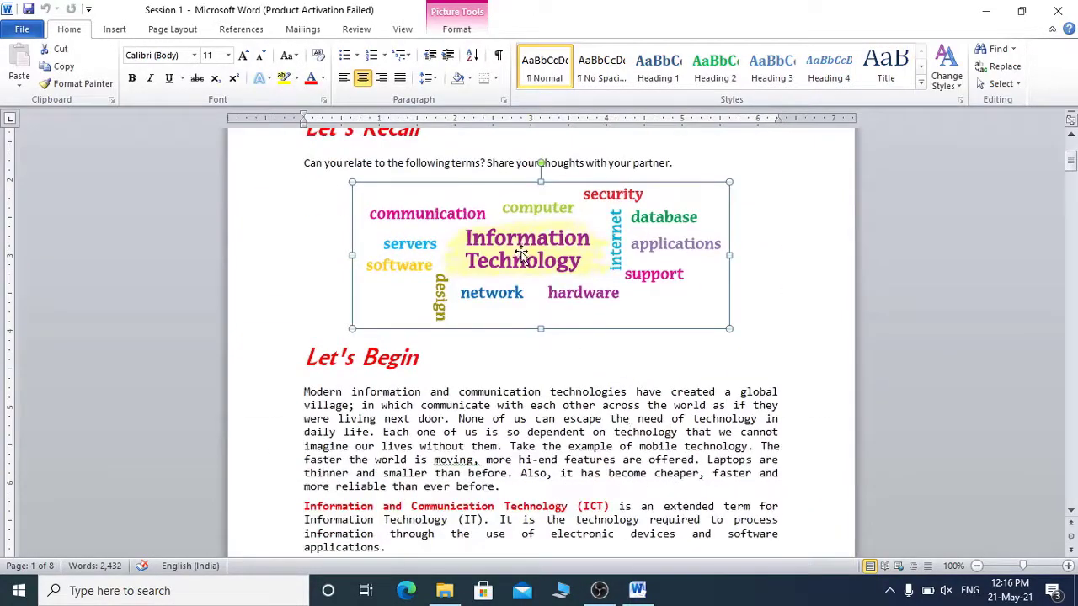
scroll(499, 364, down, 5)
scroll(461, 325, down, 11)
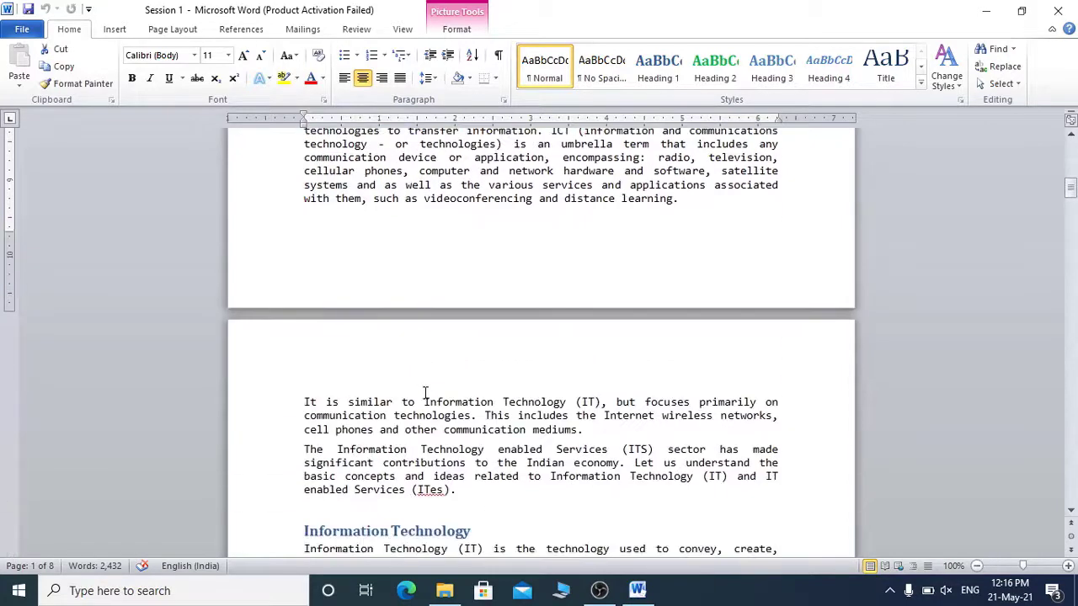
Add an empty paragraph above the Information Technology heading on page 2 and start inserting a picture from file there.
click(464, 340)
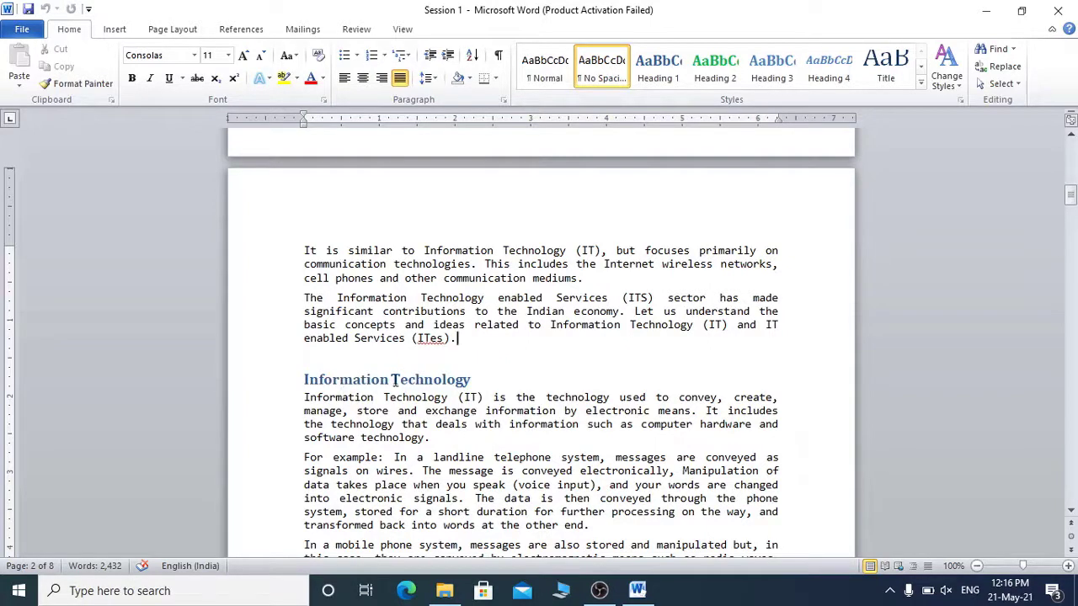
key(Return)
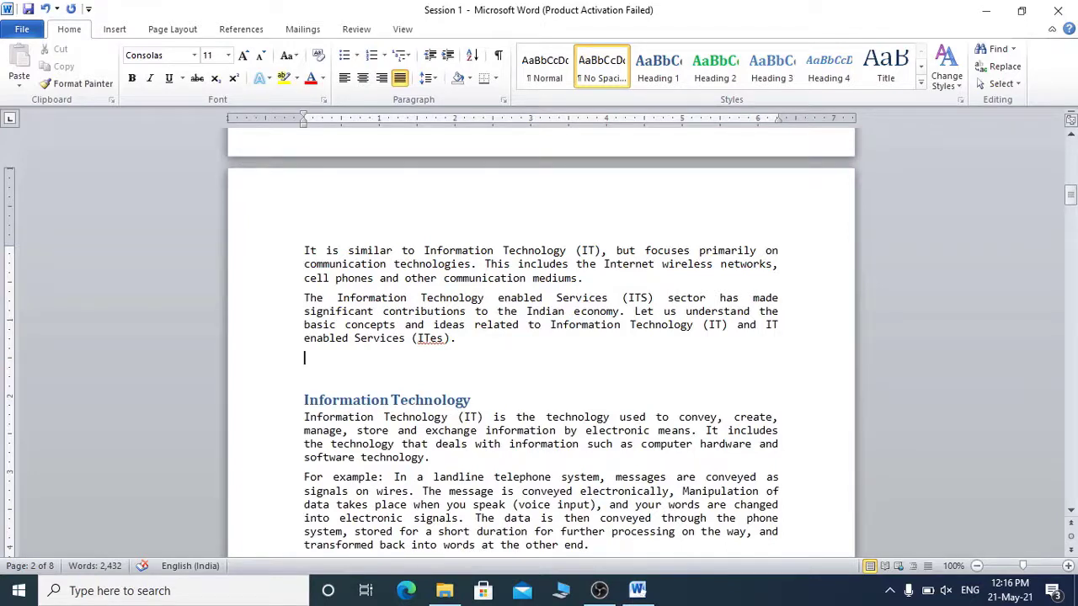
click(115, 29)
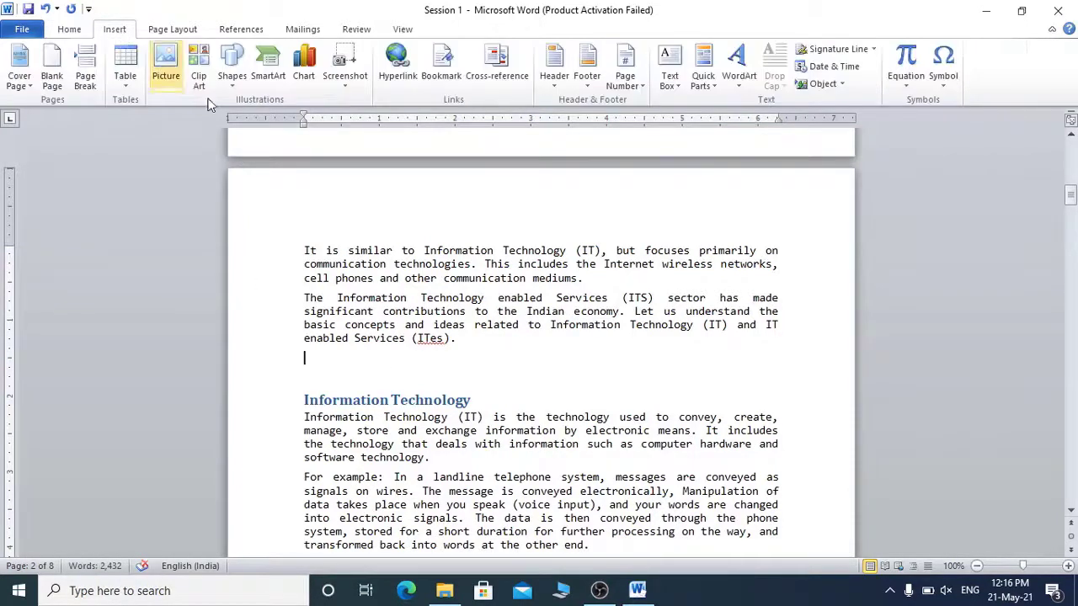
click(169, 66)
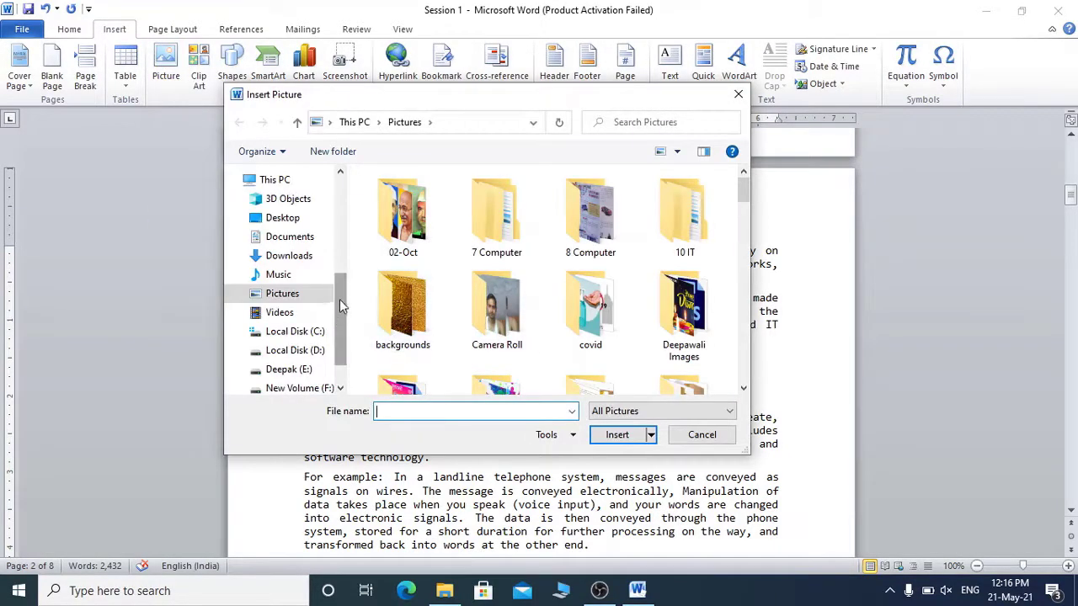
Insert the png-clipart-man-writing-on-paper cartoon picture from the Pictures\Misc\writing skill folder.
mouse_move(341, 307)
mouse_down()
mouse_move(341, 270)
mouse_move(341, 293)
mouse_up()
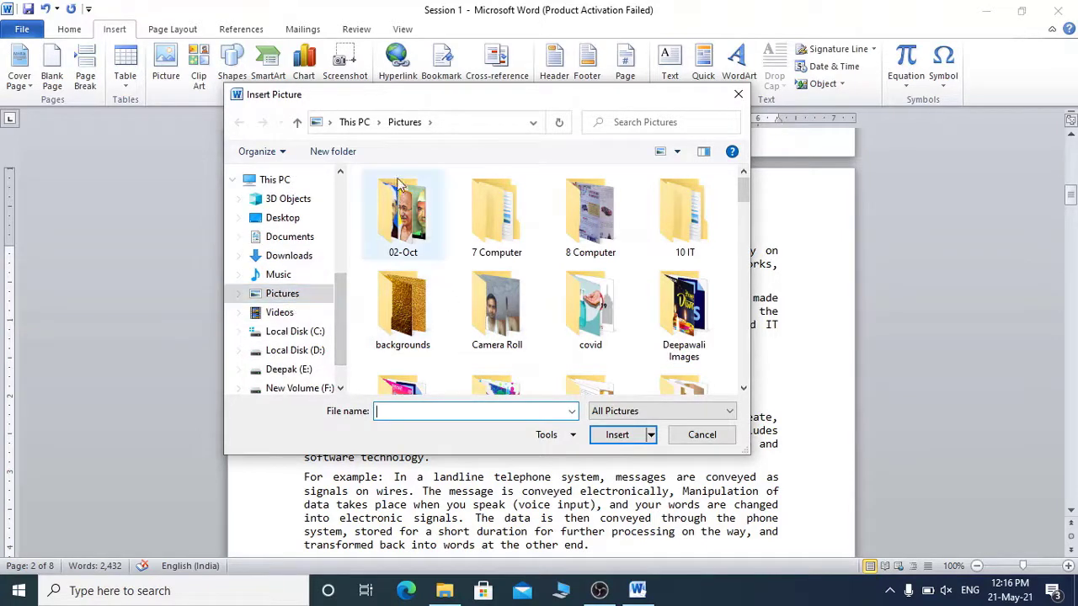
mouse_move(749, 200)
mouse_down()
mouse_move(750, 283)
mouse_move(748, 214)
mouse_up()
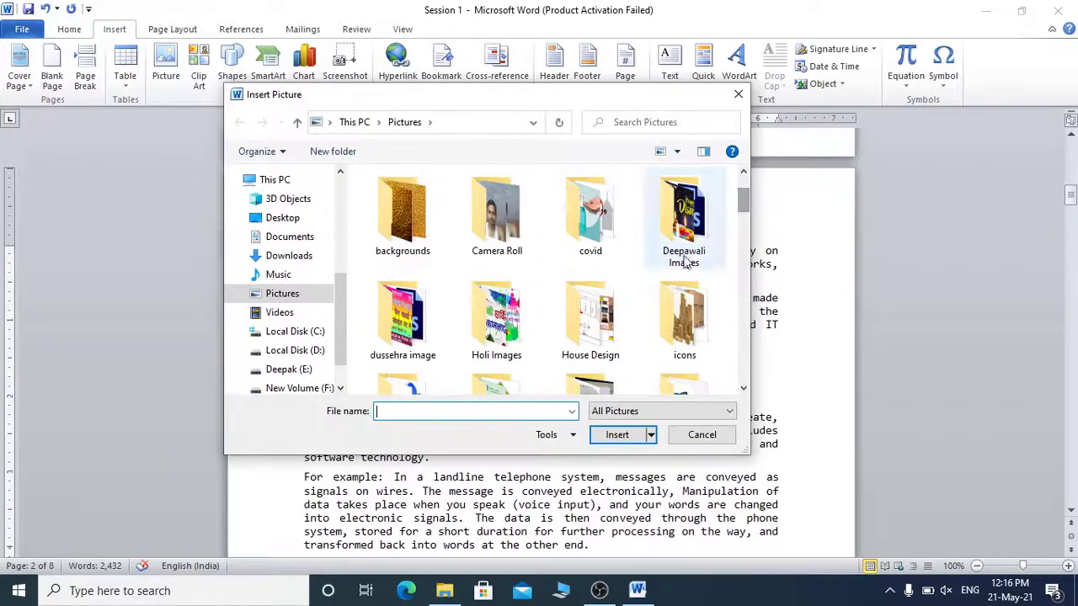
scroll(589, 312, down, 2)
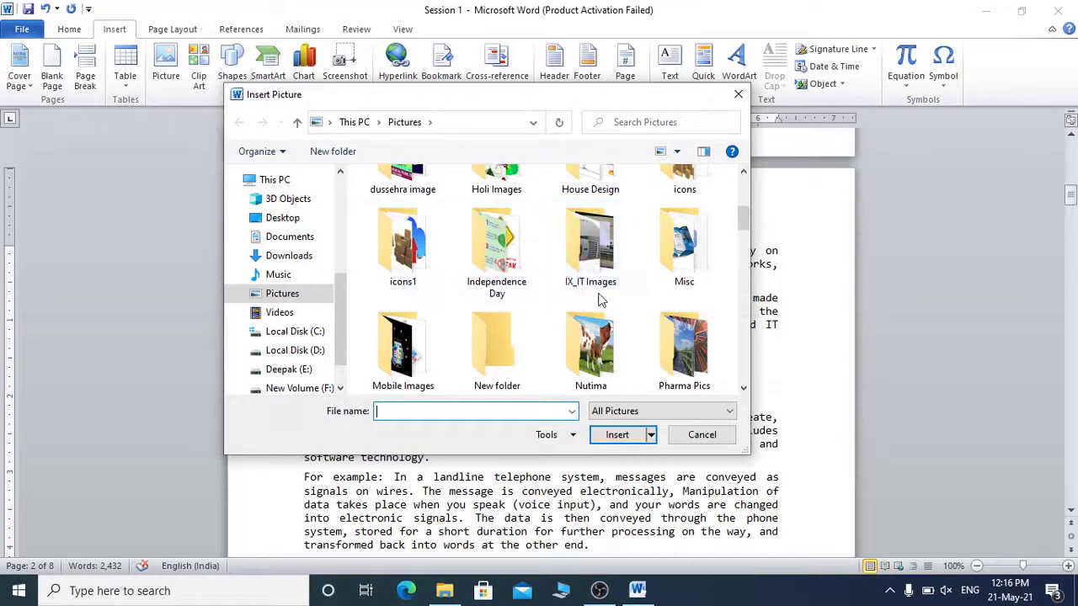
scroll(650, 282, down, 4)
scroll(649, 286, up, 4)
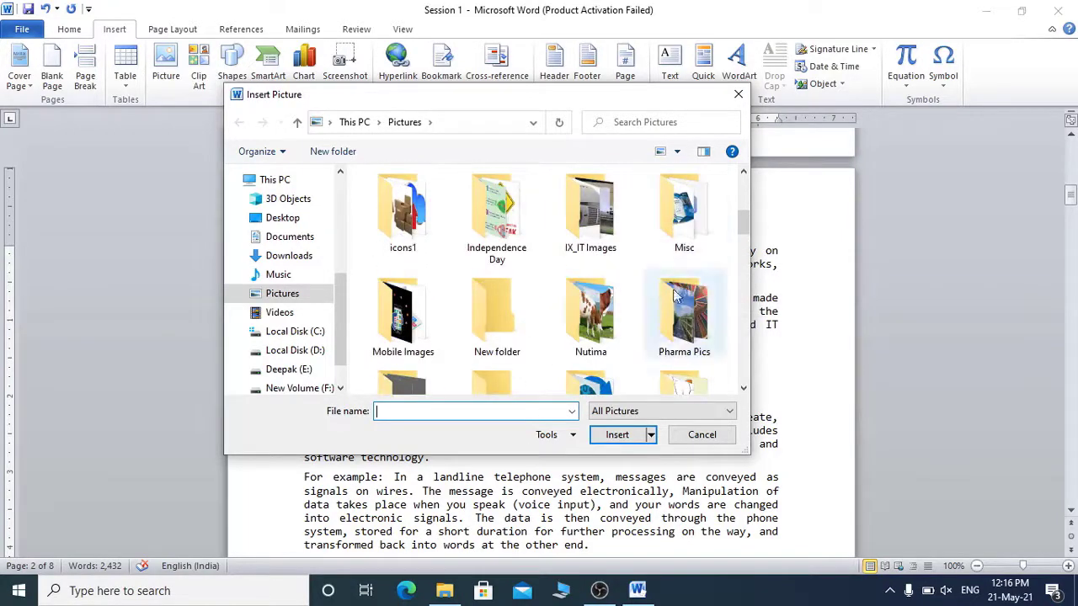
double_click(680, 219)
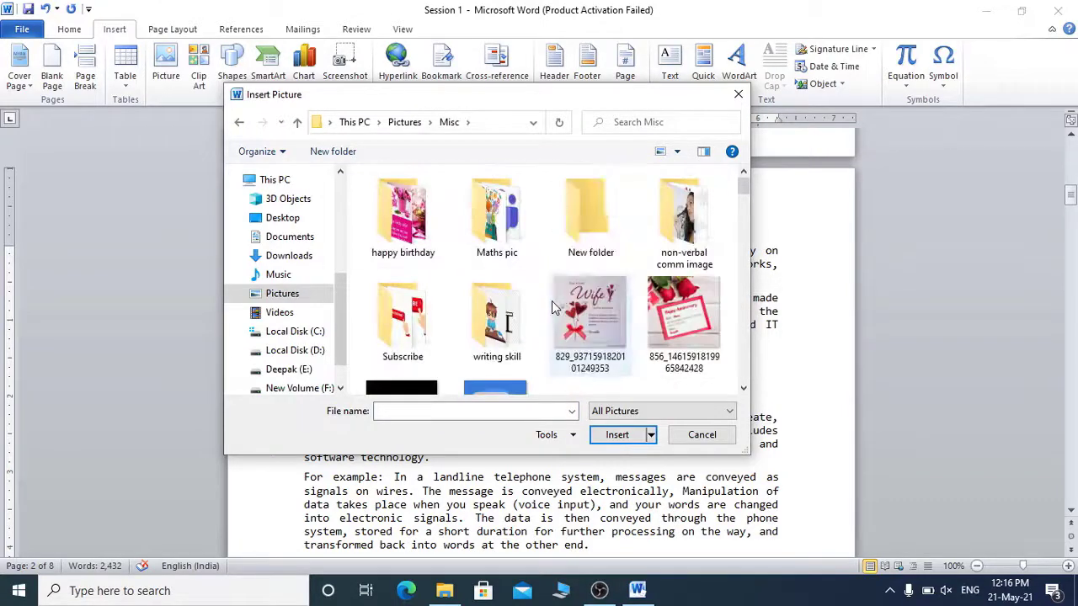
double_click(580, 220)
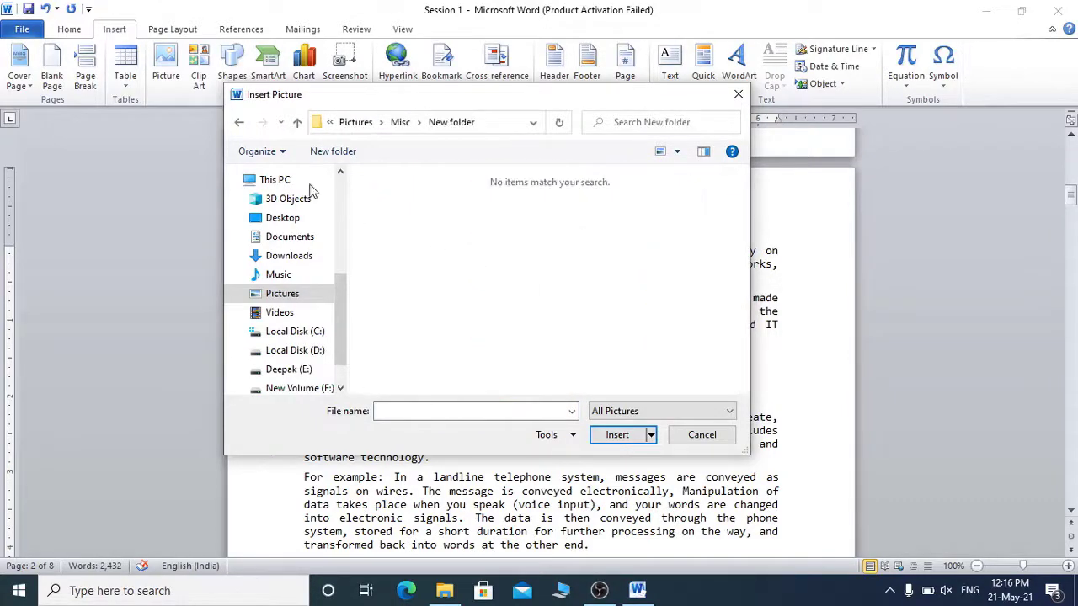
click(238, 123)
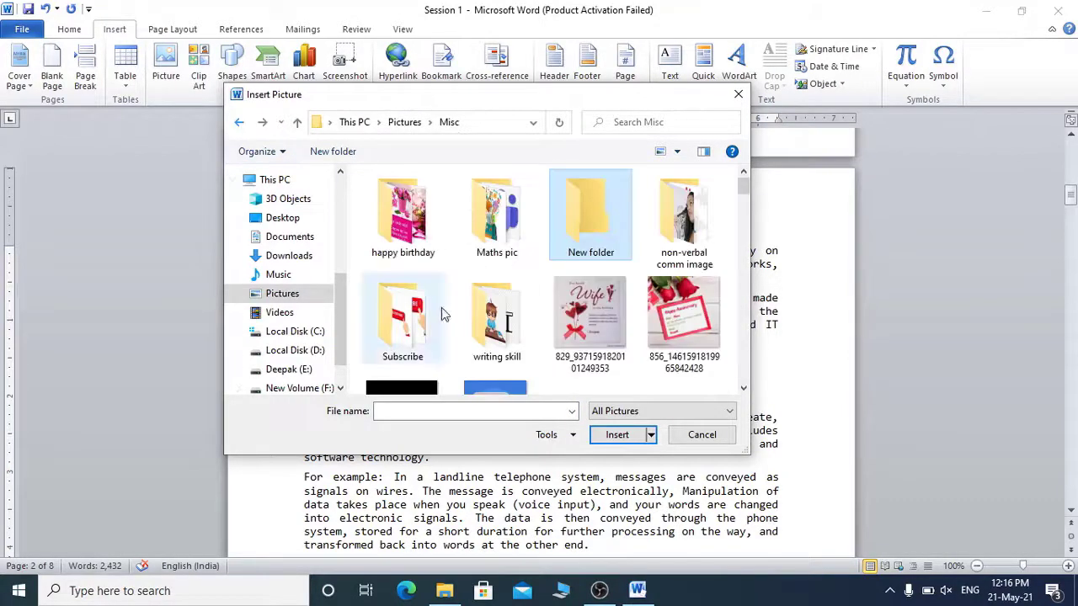
double_click(496, 337)
scroll(552, 288, down, 1)
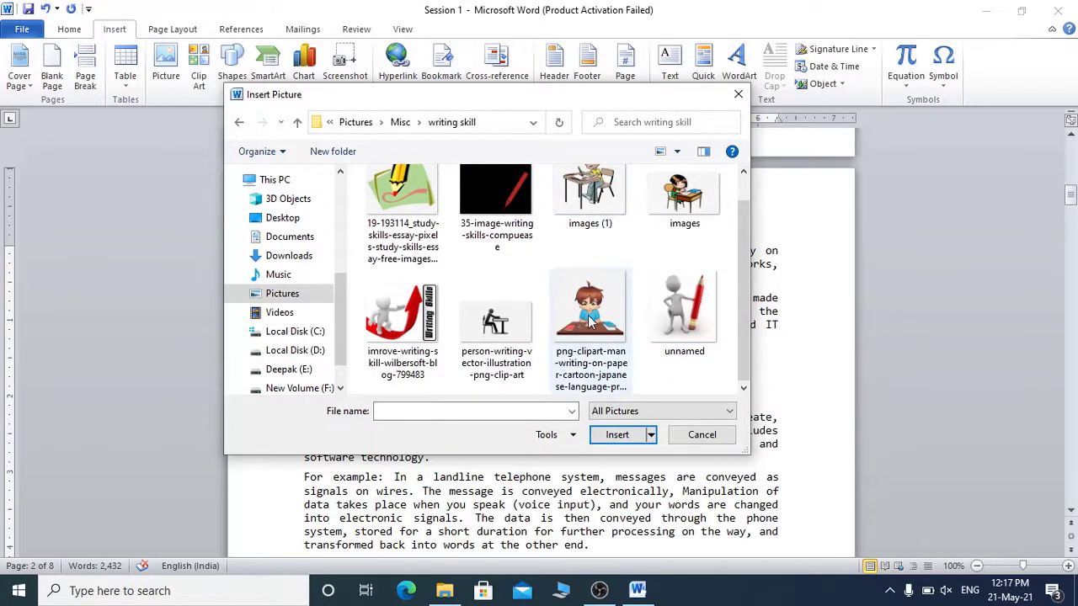
click(594, 356)
click(615, 435)
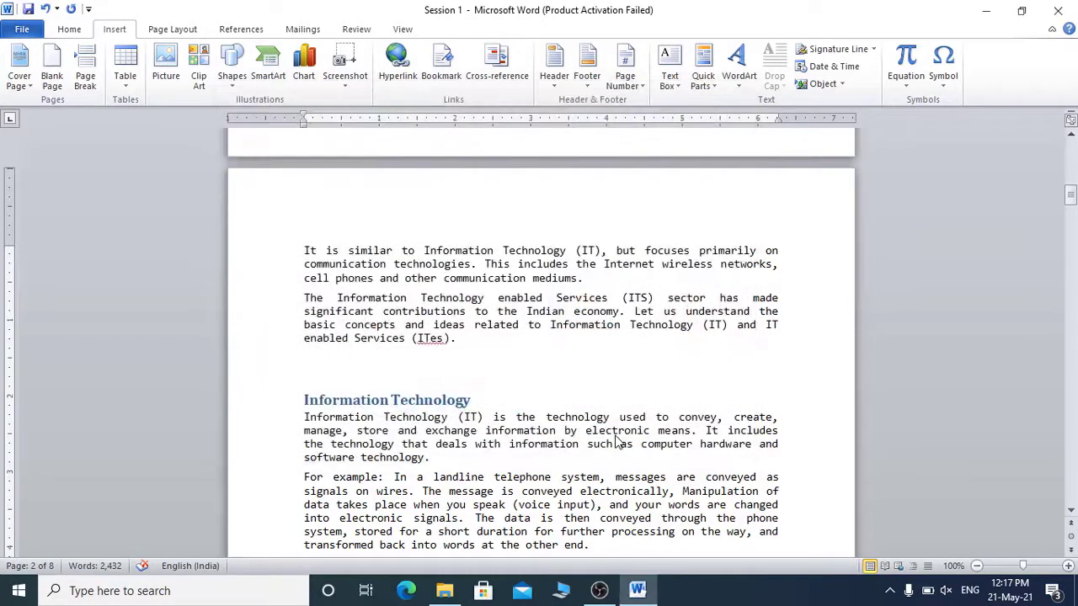
Shrink the inserted cartoon picture proportionally to about 2.69" by 2.69".
scroll(513, 386, down, 10)
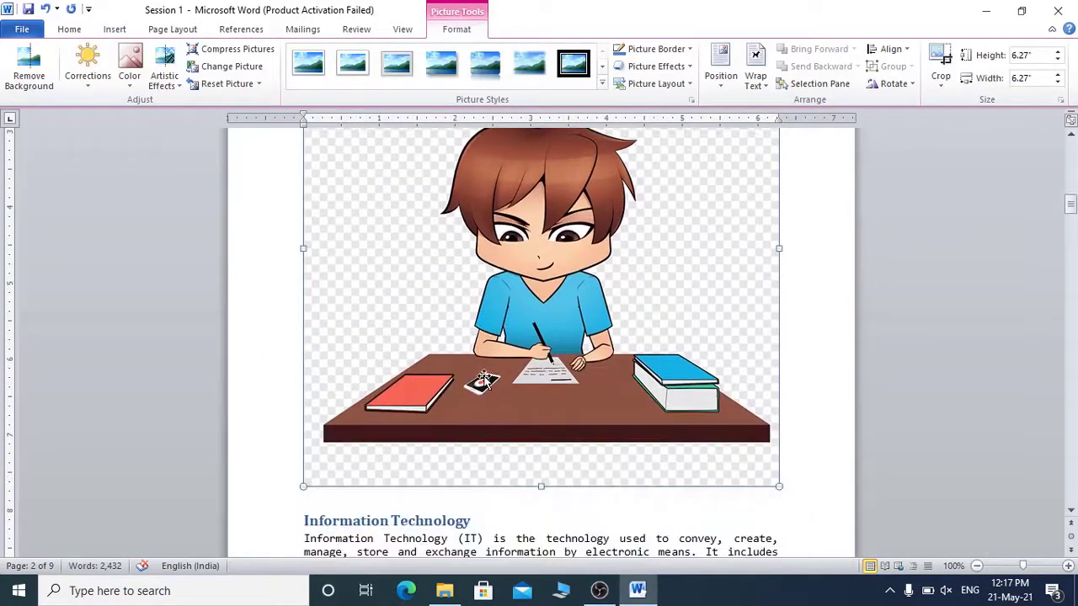
scroll(485, 377, up, 13)
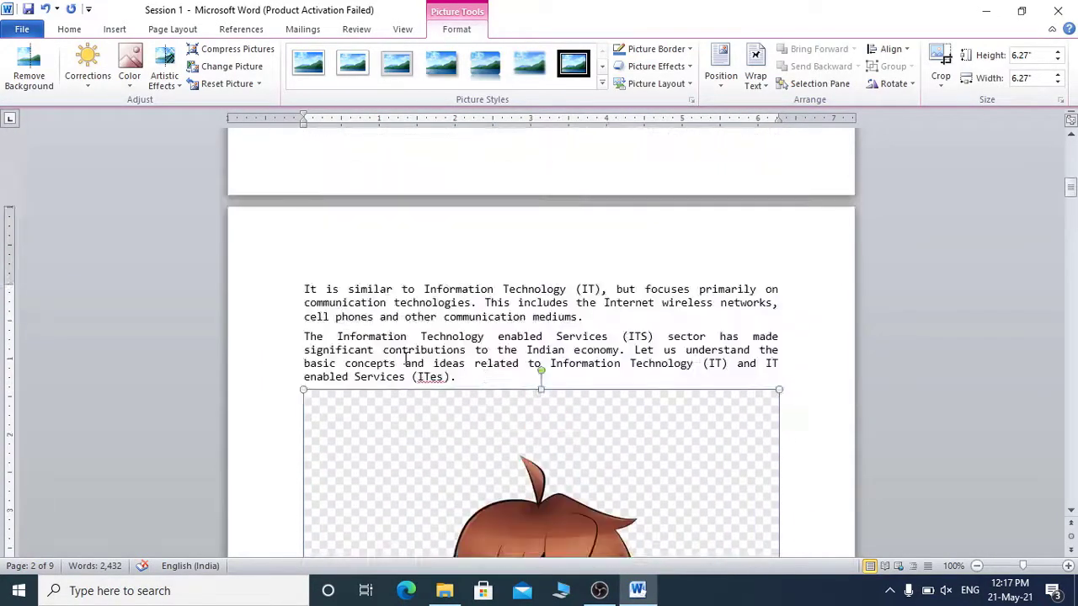
scroll(447, 440, down, 8)
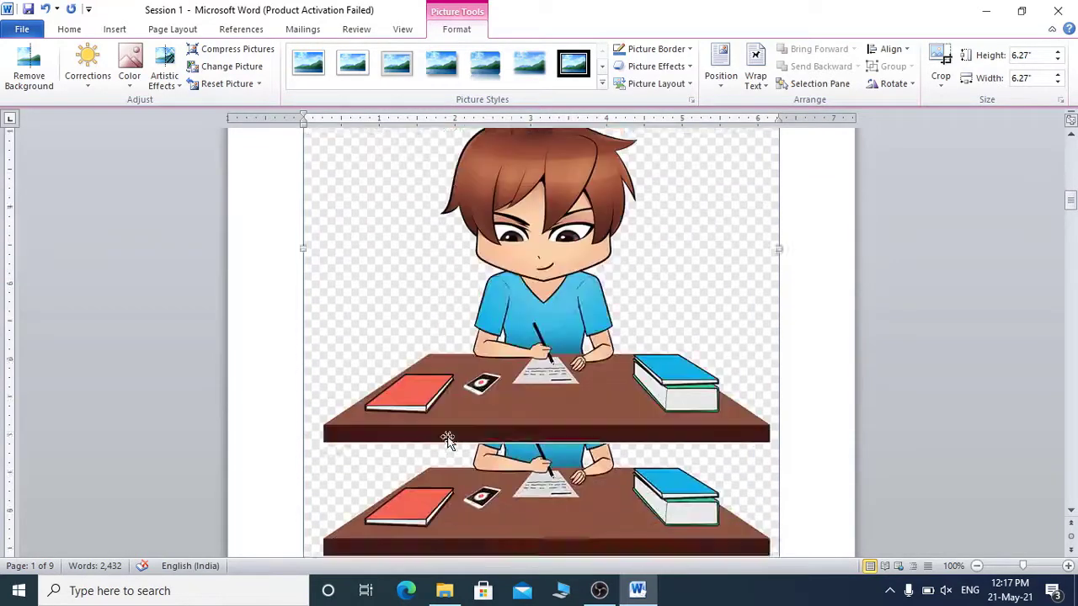
scroll(447, 440, up, 3)
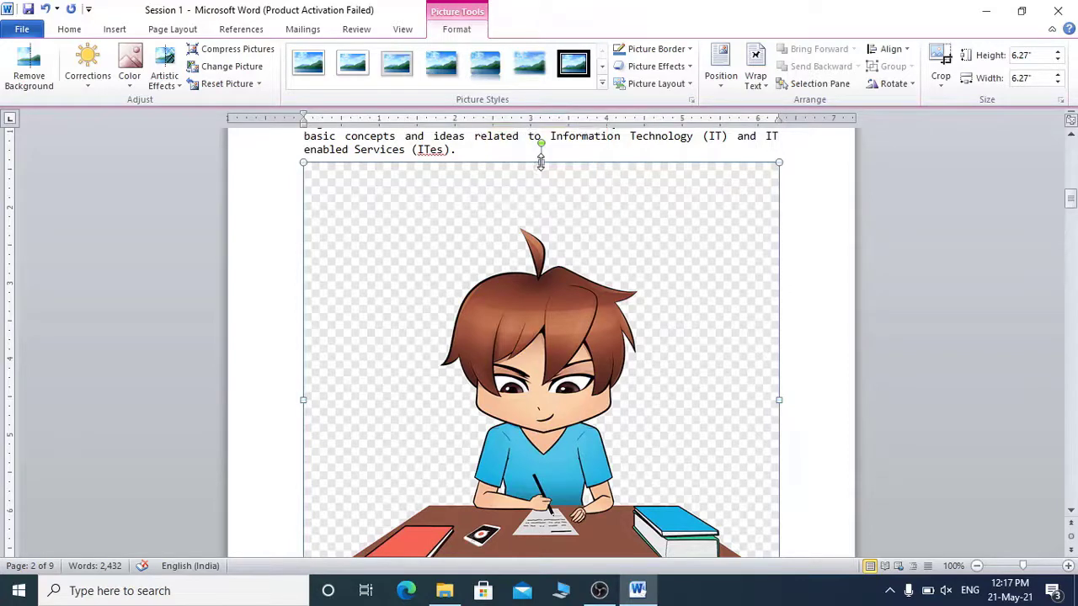
mouse_move(541, 162)
mouse_down()
mouse_move(556, 250)
mouse_move(545, 312)
mouse_move(546, 161)
mouse_move(547, 320)
mouse_move(548, 158)
mouse_up()
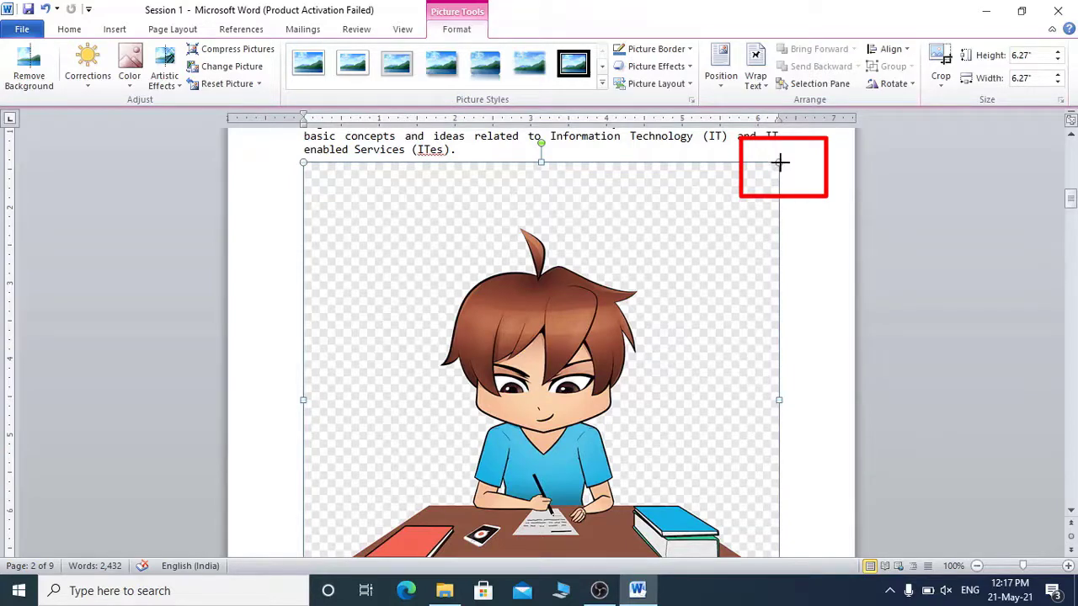
drag(780, 162, 573, 421)
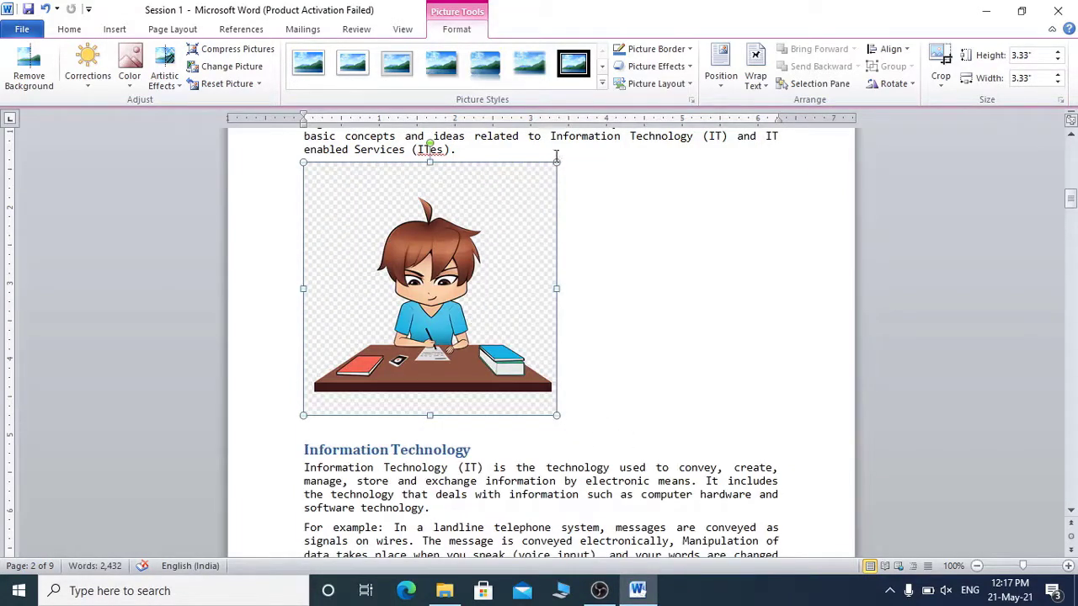
drag(553, 162, 510, 219)
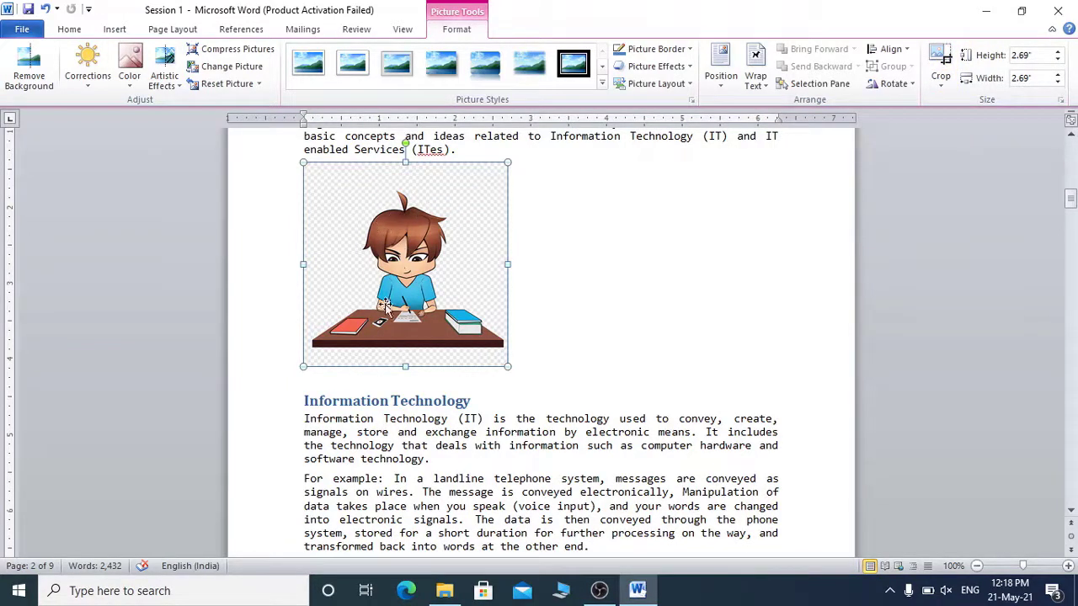
Crop the empty margins above, beside and below the cartoon, leaving the picture about 2.15" high and 2.6" wide.
click(941, 58)
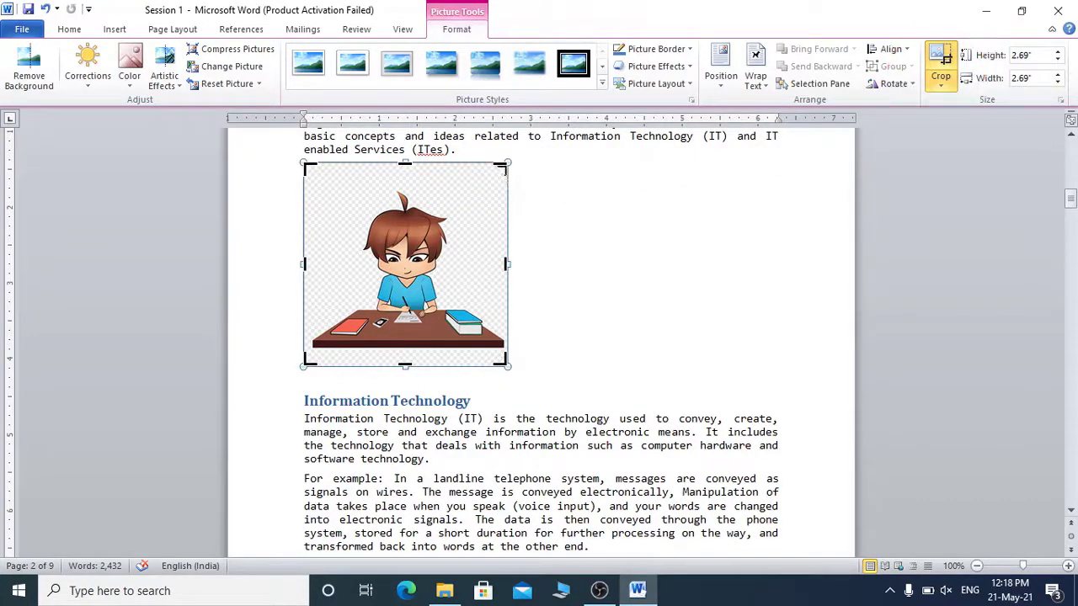
drag(503, 167, 506, 189)
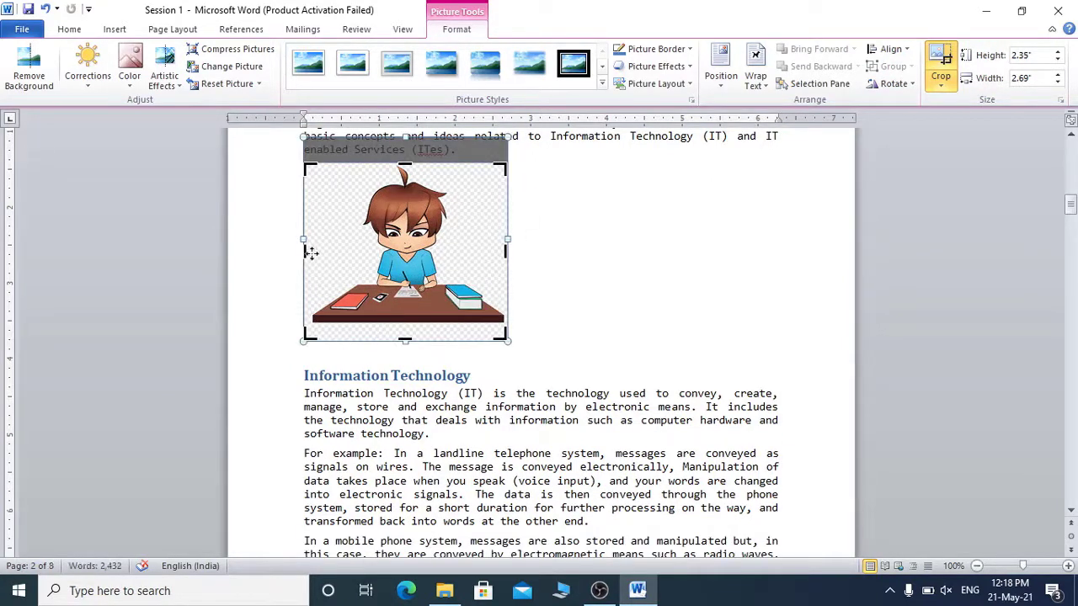
drag(304, 249, 312, 250)
drag(401, 336, 398, 325)
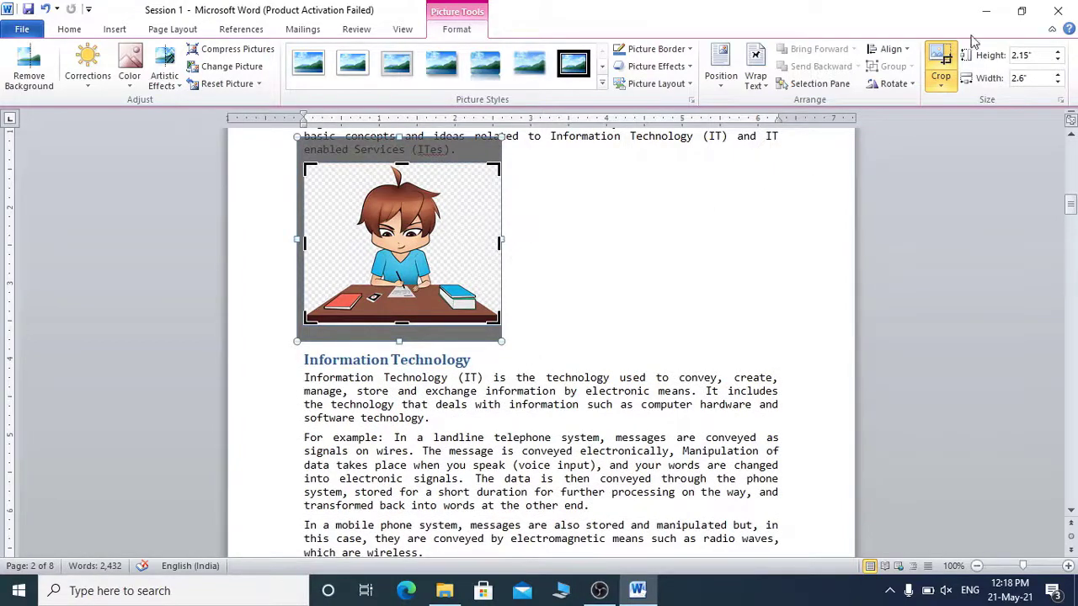
click(940, 57)
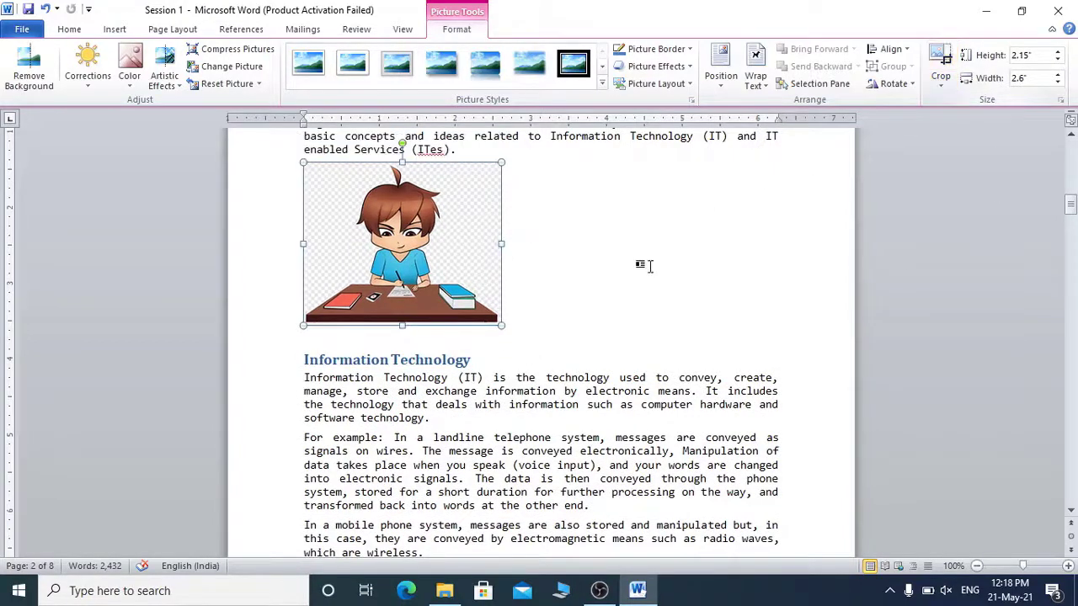
Start removing the cartoon picture's background and extend the kept area to the picture's lower corners so it includes the whole desk.
click(553, 223)
click(443, 223)
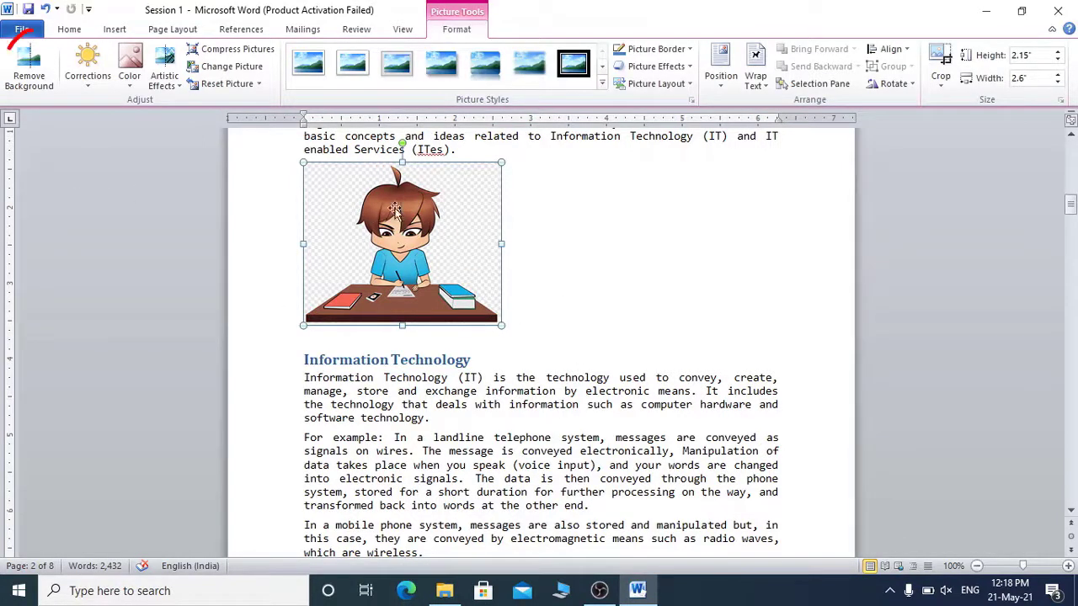
click(29, 66)
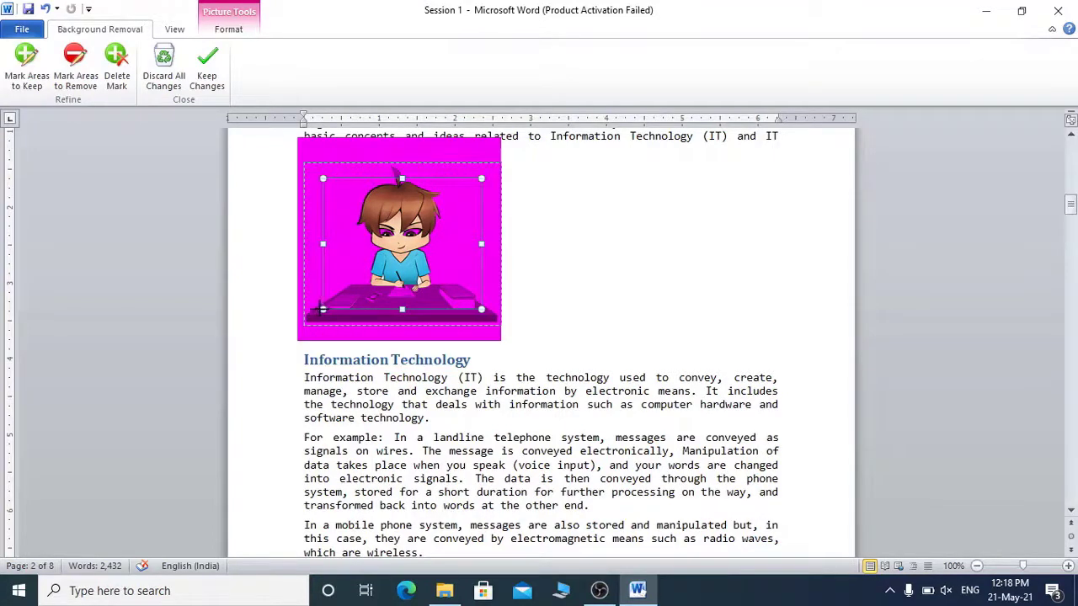
drag(321, 310, 304, 324)
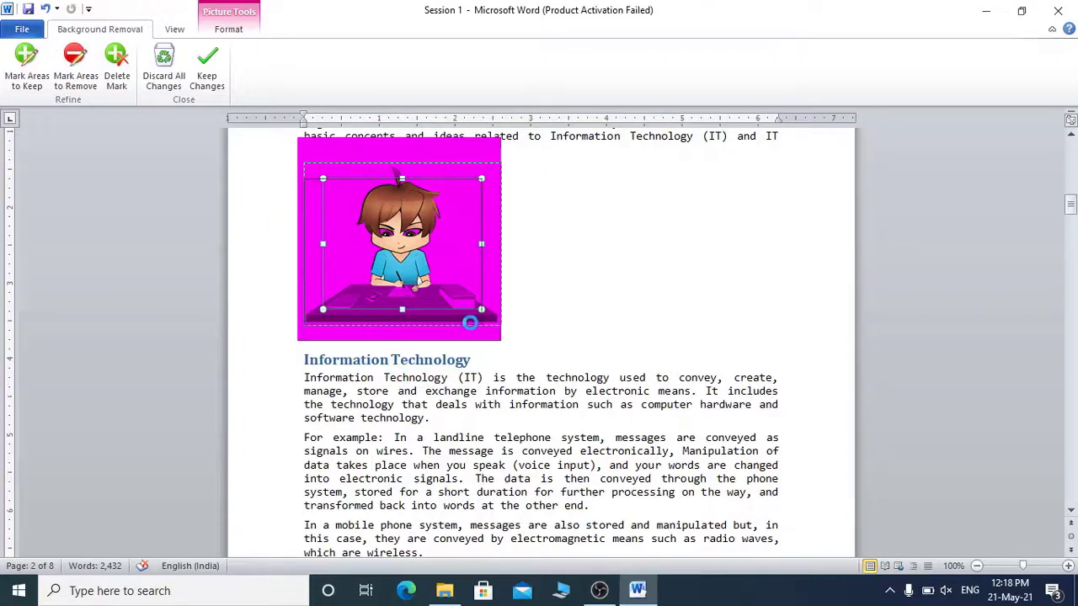
drag(481, 325, 500, 326)
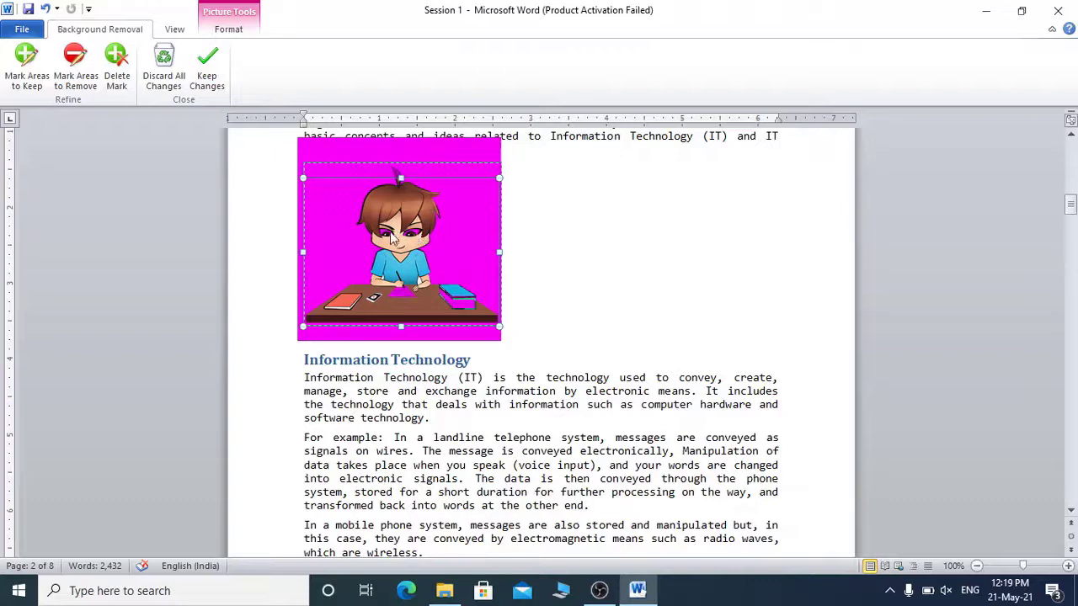
Mark the cartoon's eyes, the sheet of paper and the white book pages as areas to keep in the background removal.
click(24, 66)
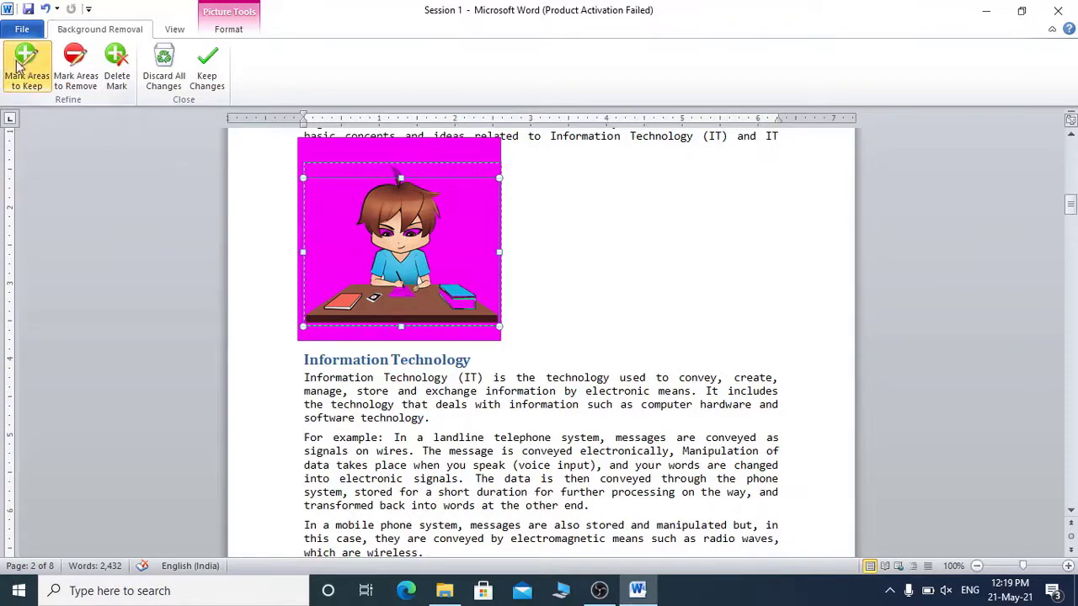
click(412, 231)
click(384, 232)
click(403, 293)
click(458, 304)
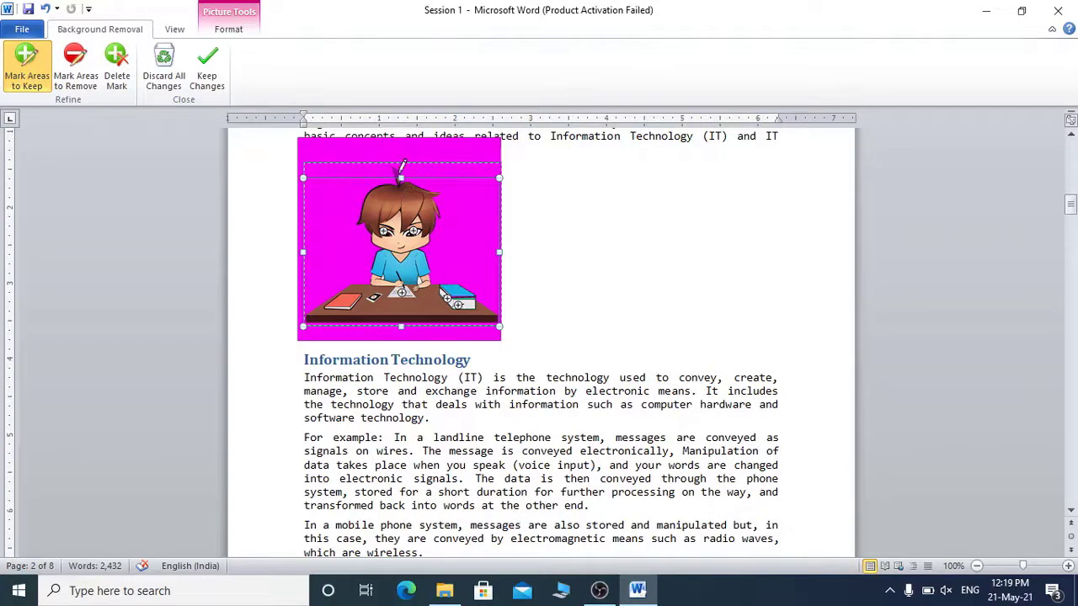
Extend the kept area upward to include the tip of the hair, and keep the background removal changes.
drag(403, 178, 404, 164)
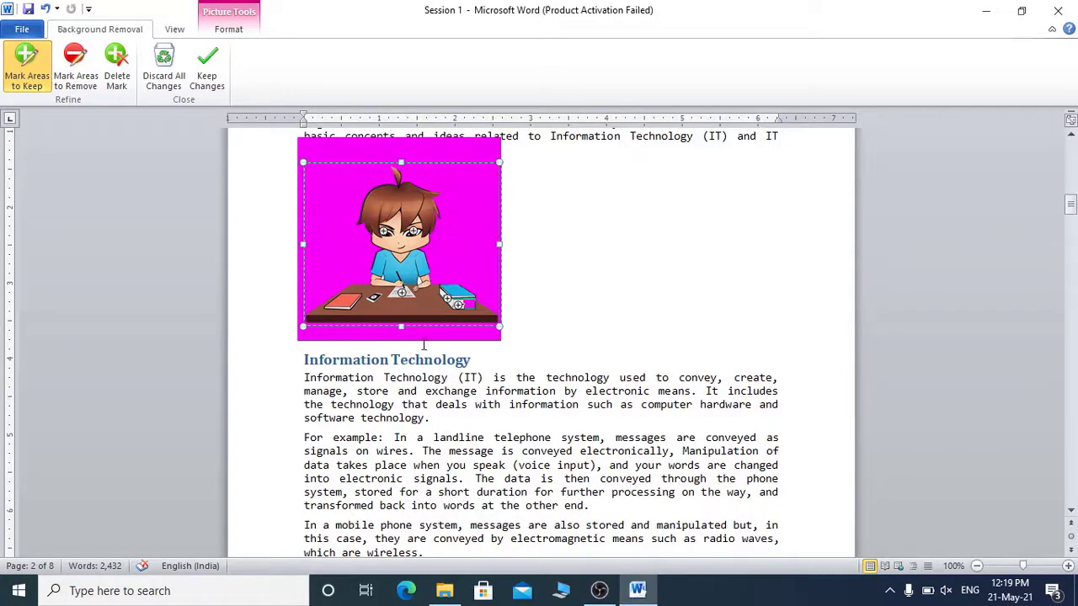
click(206, 77)
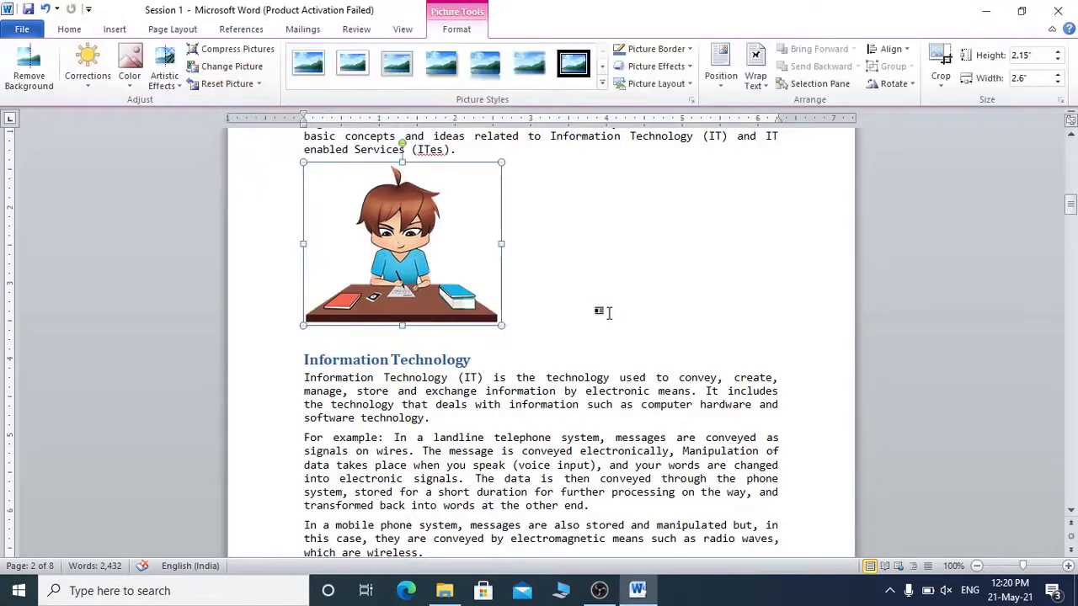
click(553, 272)
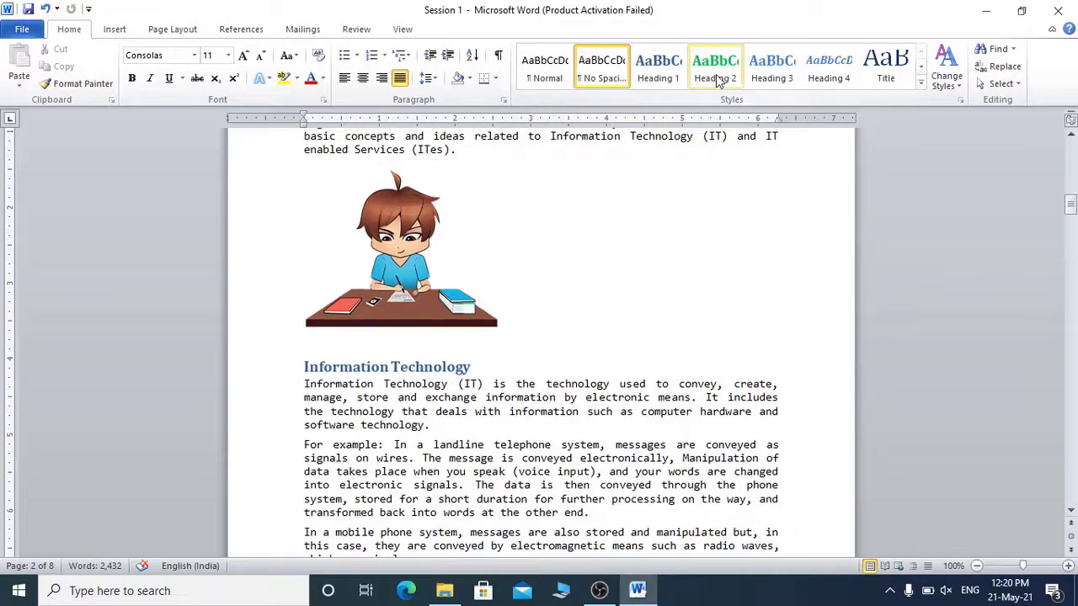
Try to move the in-line cartoon picture sideways into the empty space beside it, and show its text wrapping options.
click(401, 278)
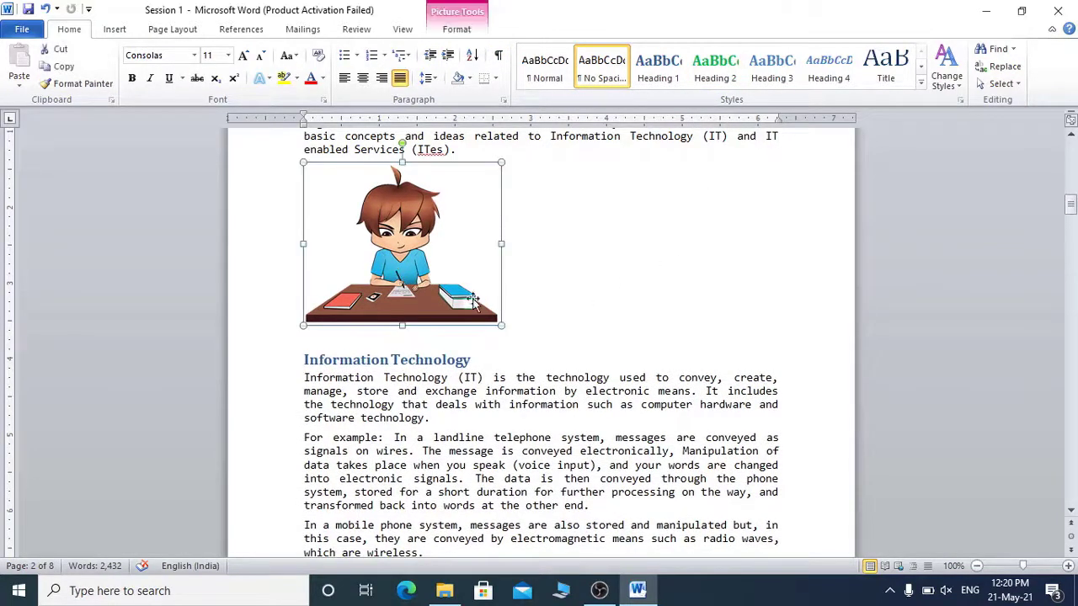
click(455, 30)
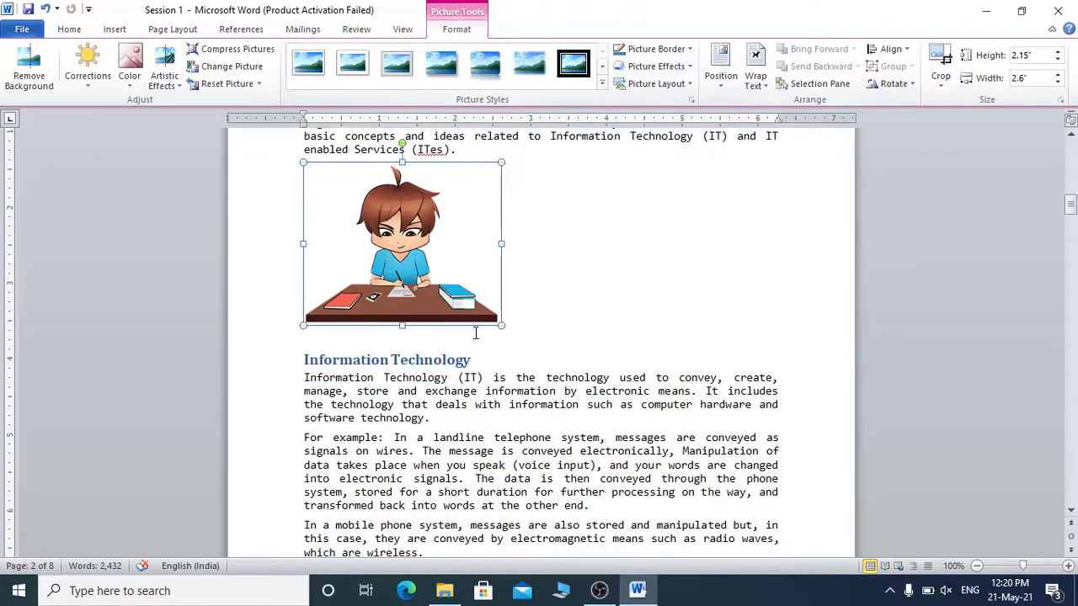
click(526, 301)
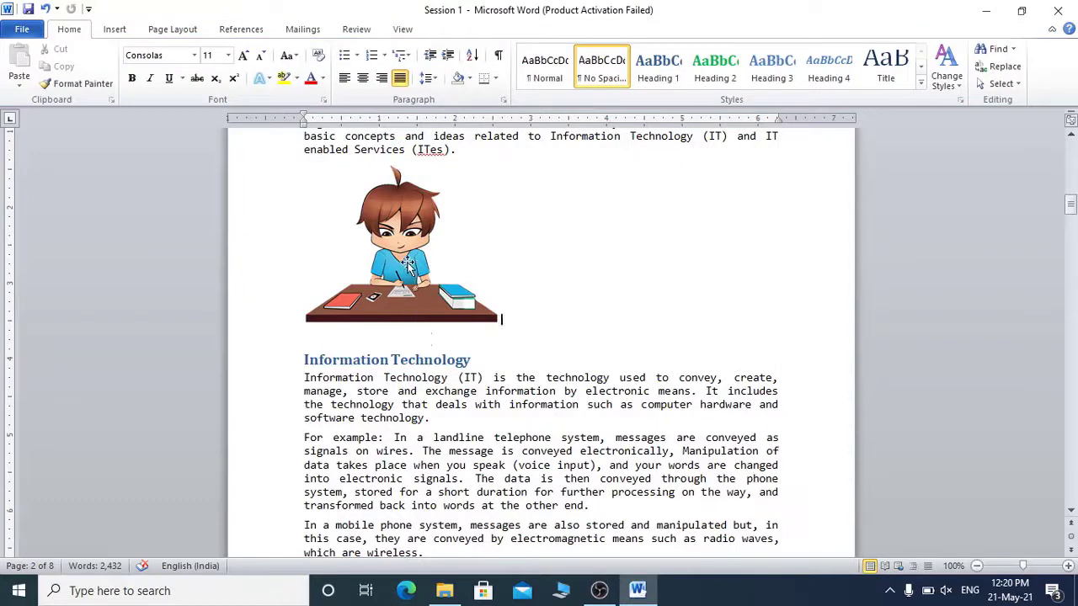
drag(404, 263, 532, 238)
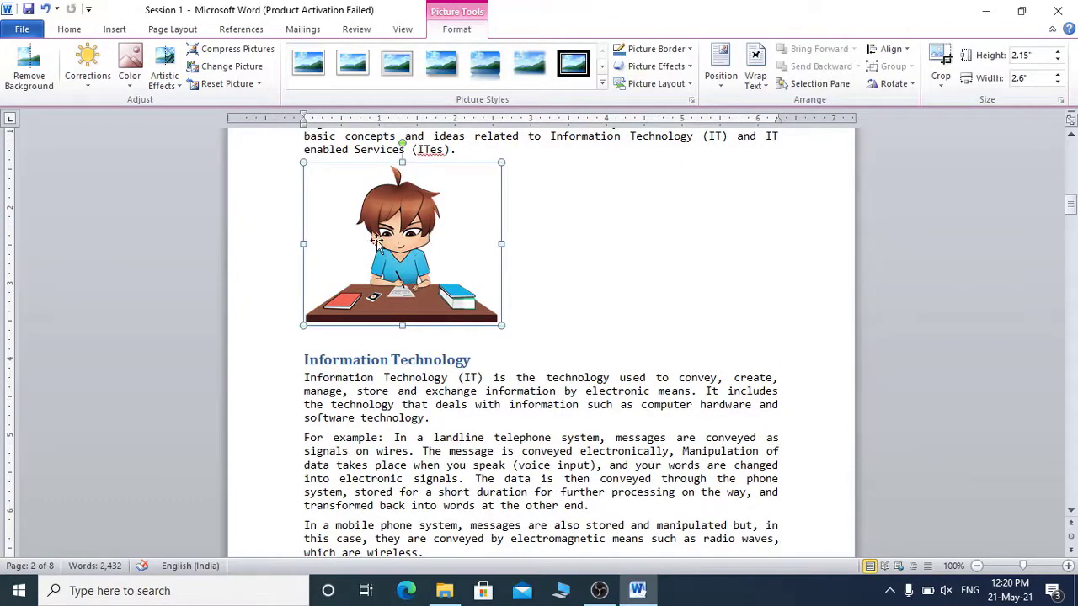
drag(378, 244, 540, 240)
drag(377, 244, 528, 245)
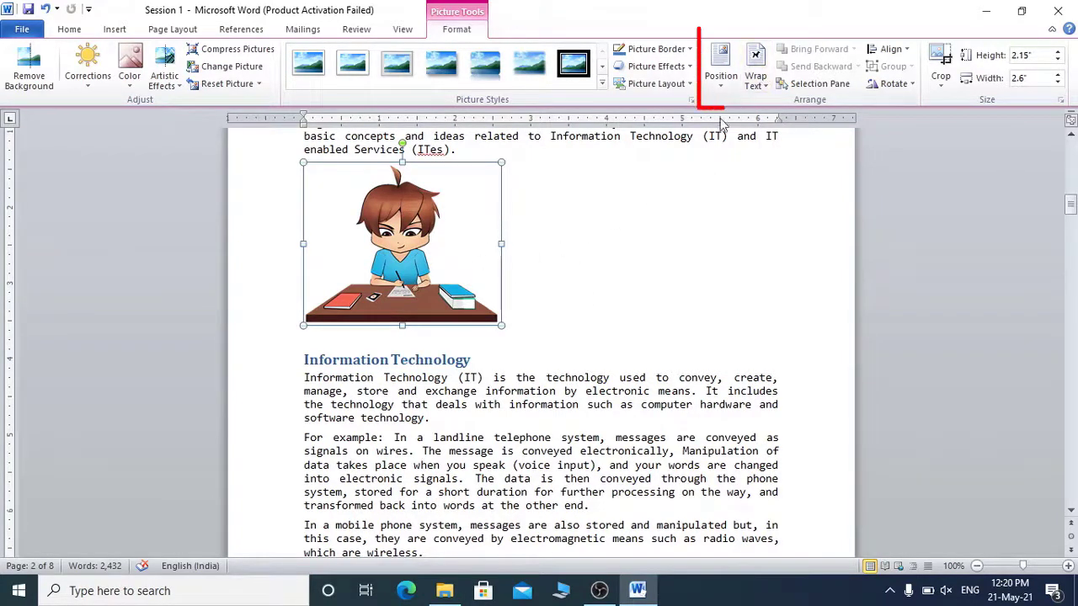
click(752, 89)
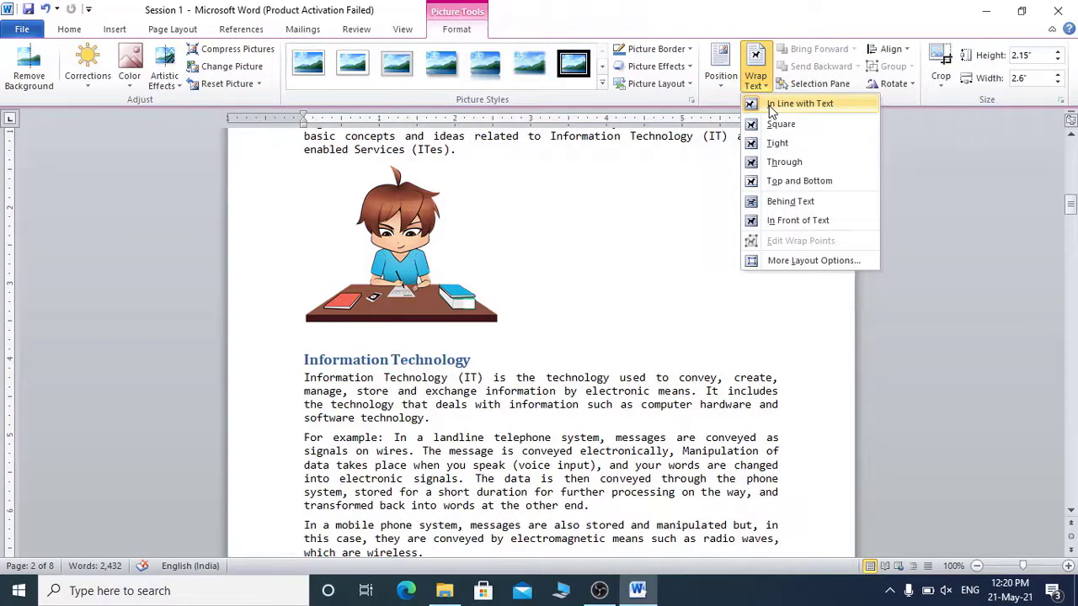
Enter the filler text "sfsfsfsfsf" directly after the cartoon picture and "sfsfsfsfsfs" directly before it on the same line.
click(528, 303)
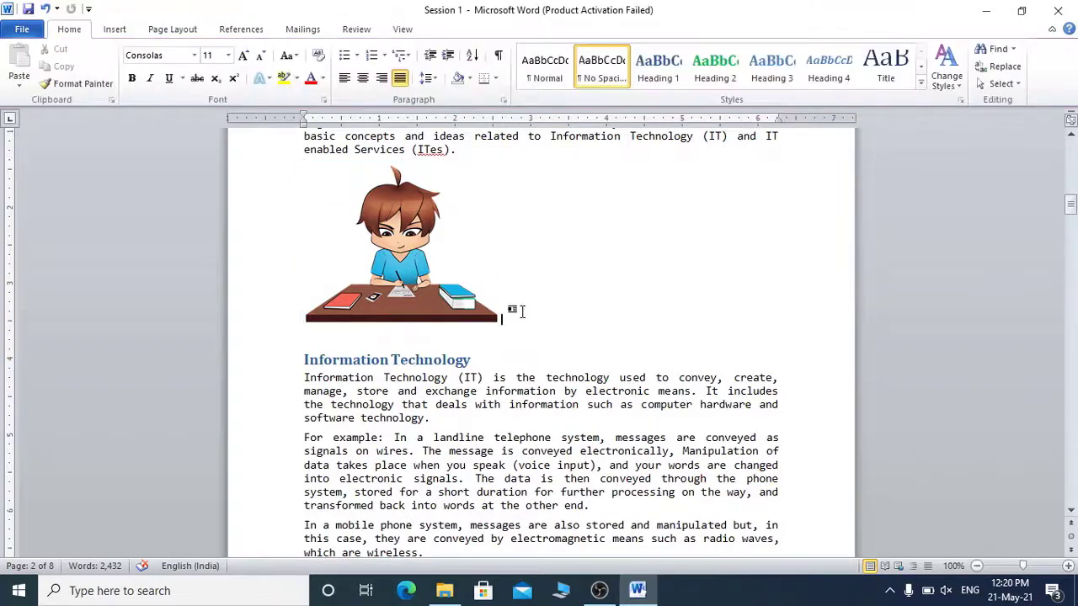
text(sfsfsfsfsf)
click(298, 315)
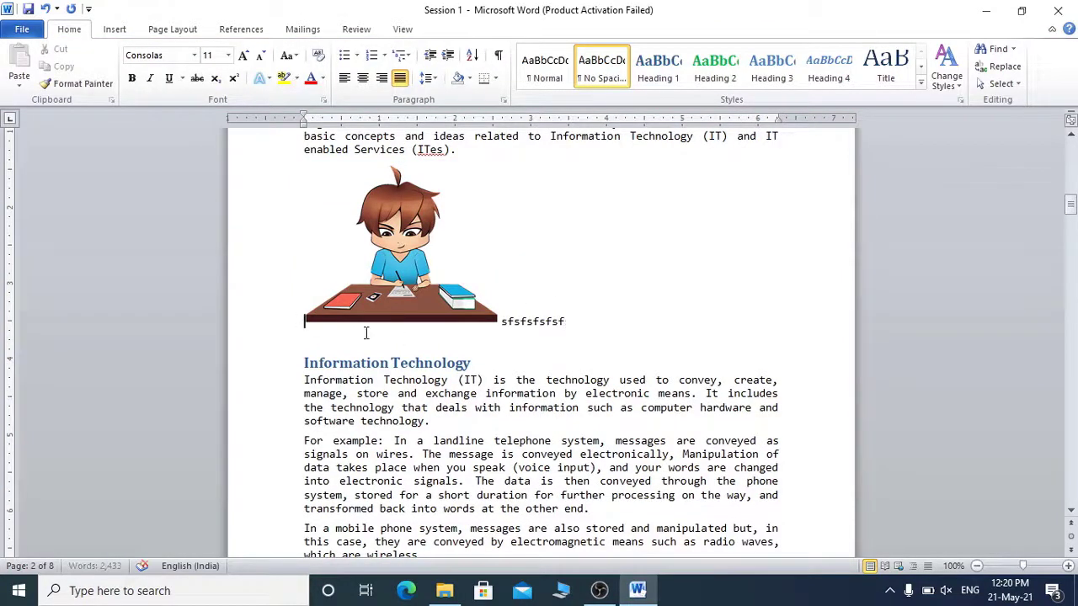
text(sfsfsfsfsfs sfsfsfsfsf)
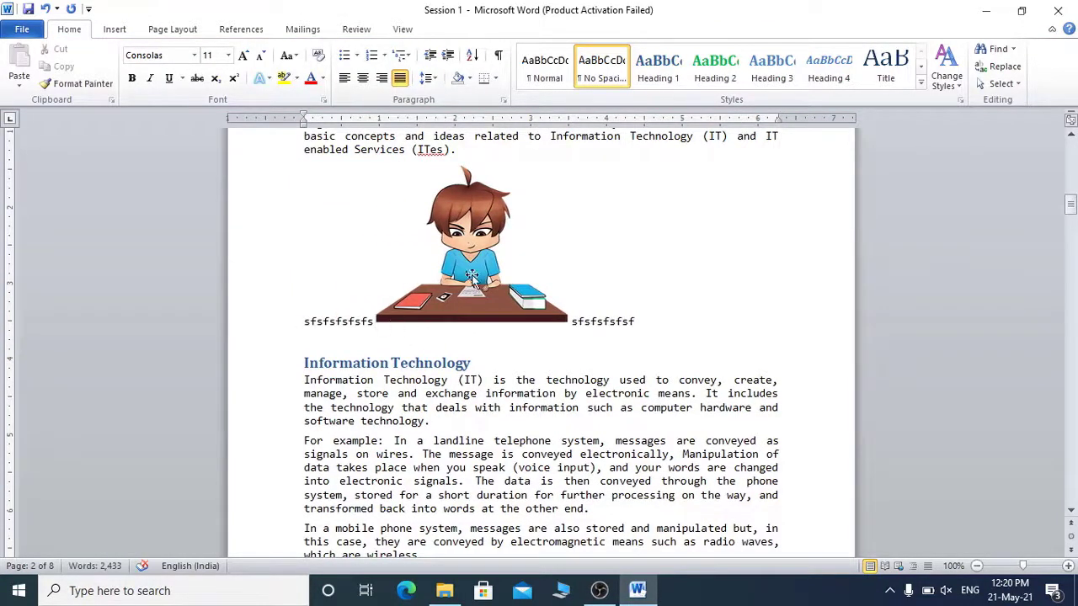
Set the cartoon picture's text wrapping to Square and move it down into the middle of the "For example" paragraph.
click(474, 277)
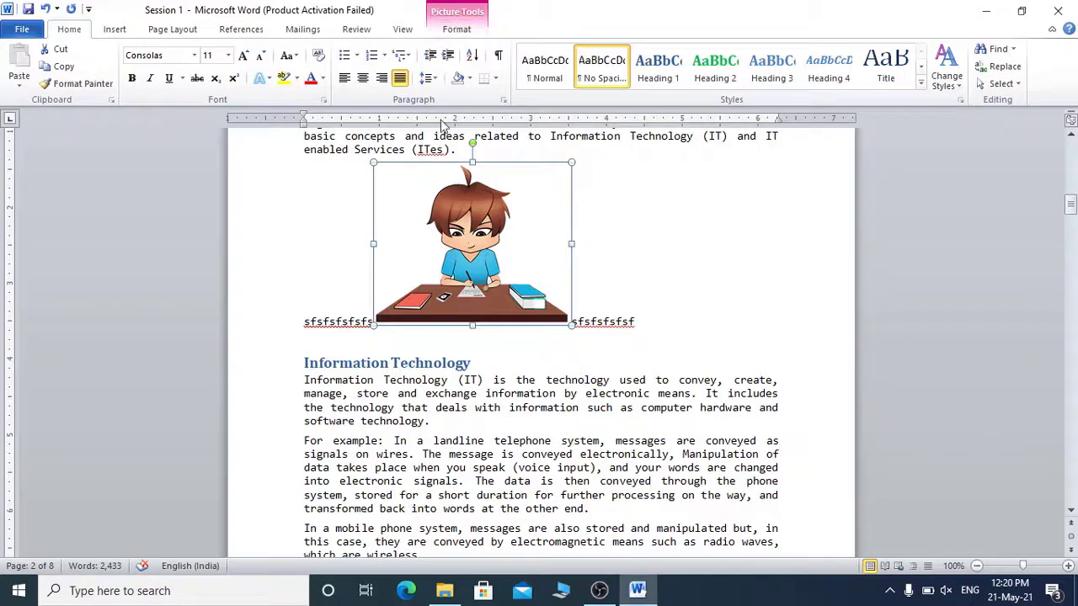
click(459, 32)
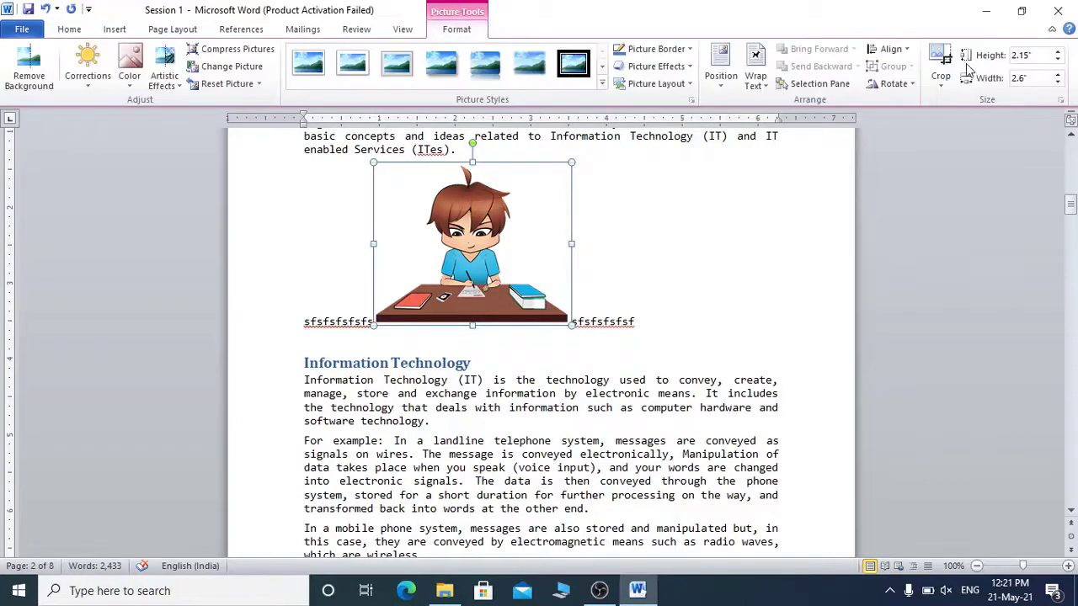
click(758, 82)
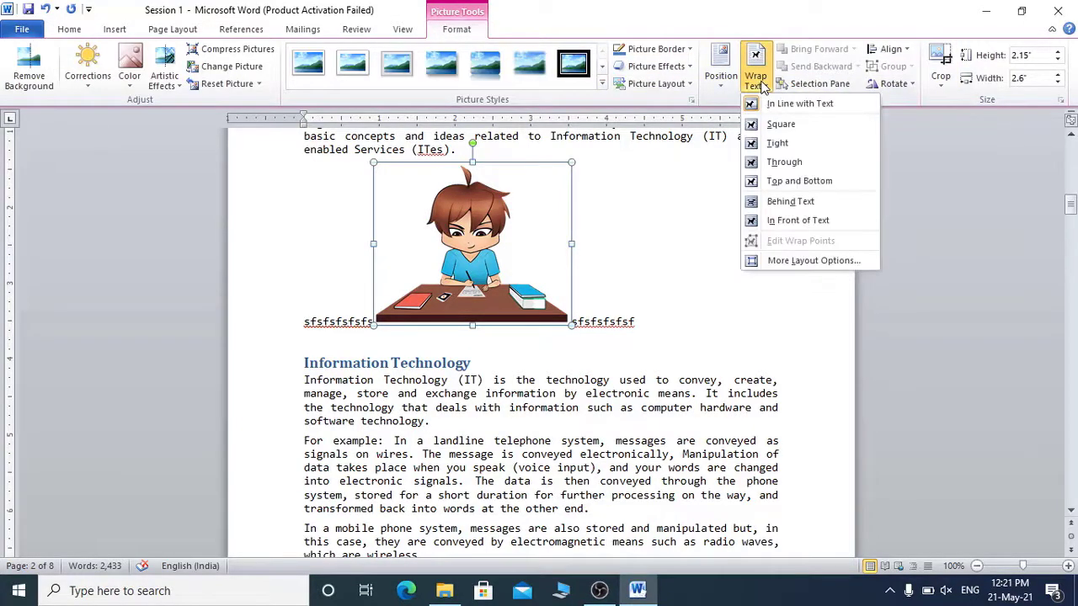
click(780, 123)
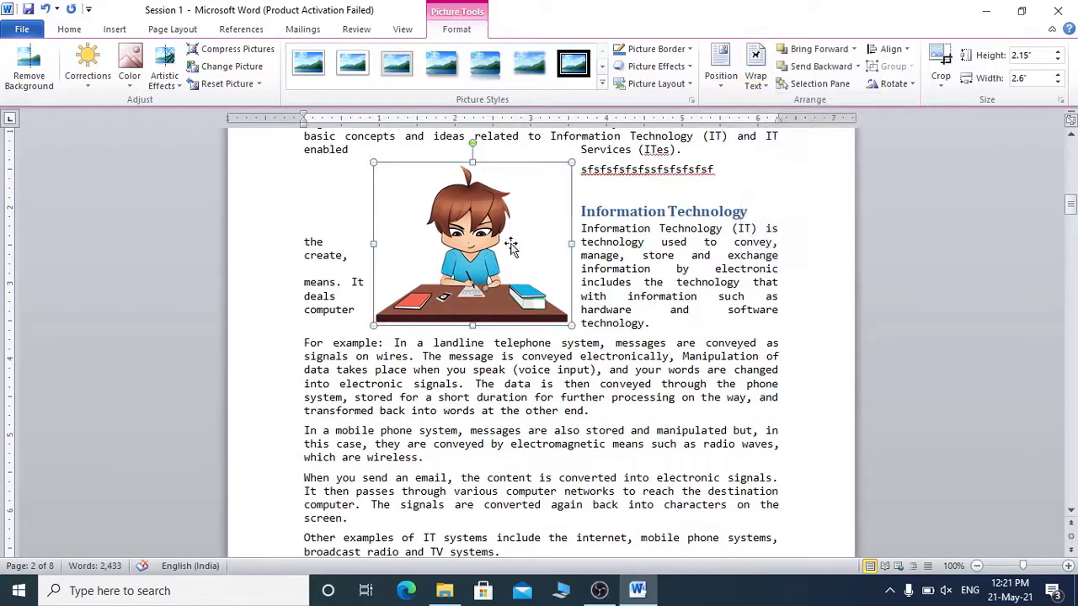
drag(451, 237, 534, 339)
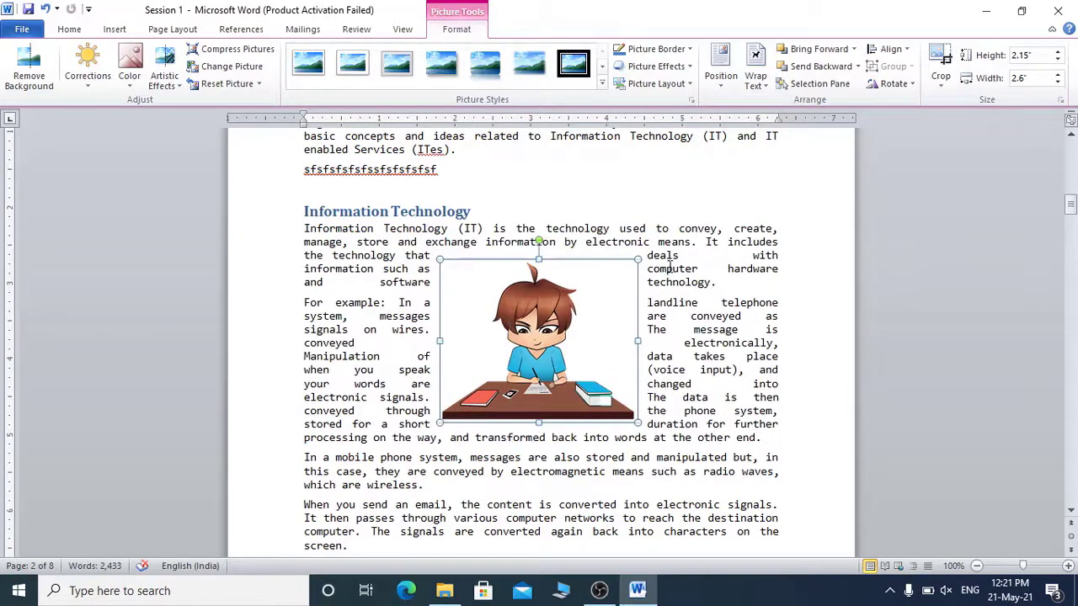
click(680, 310)
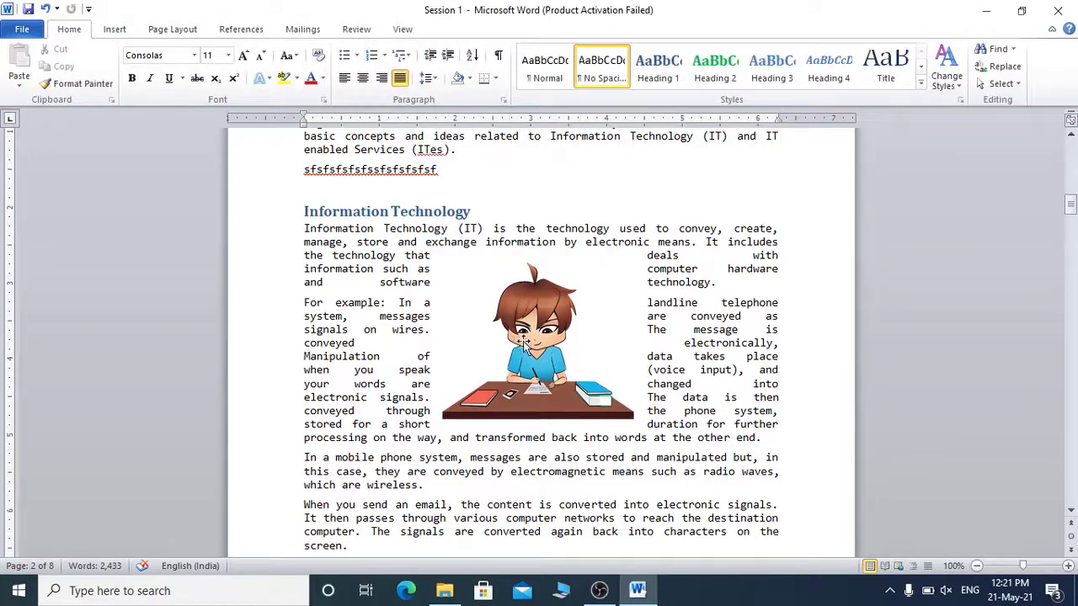
drag(532, 338, 538, 384)
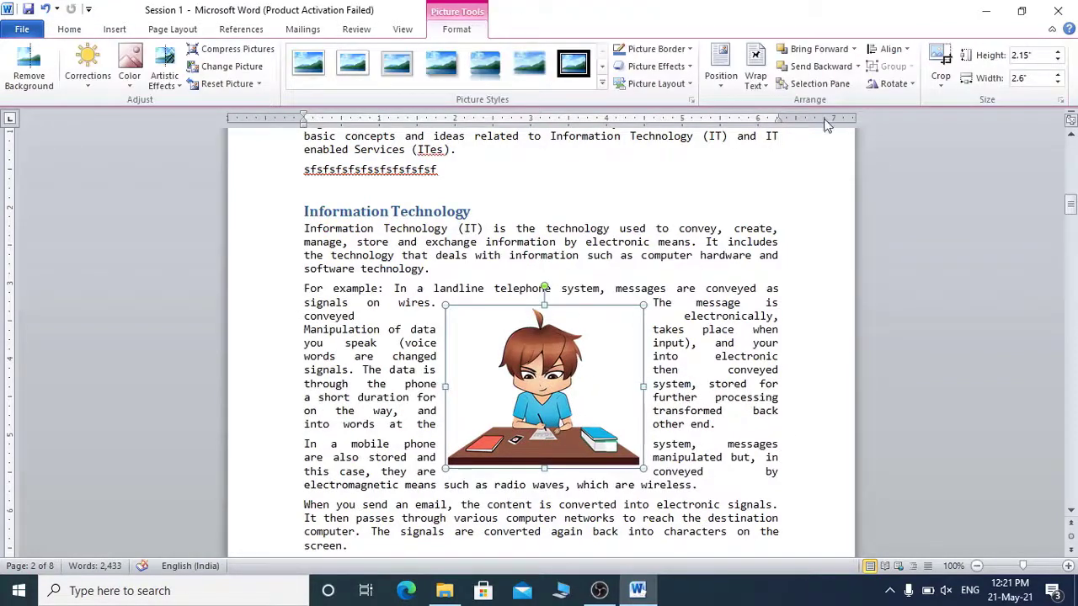
Set the picture's text wrapping to In Line with Text and move it between "signals" and "on wires" in the "For example" paragraph.
click(754, 76)
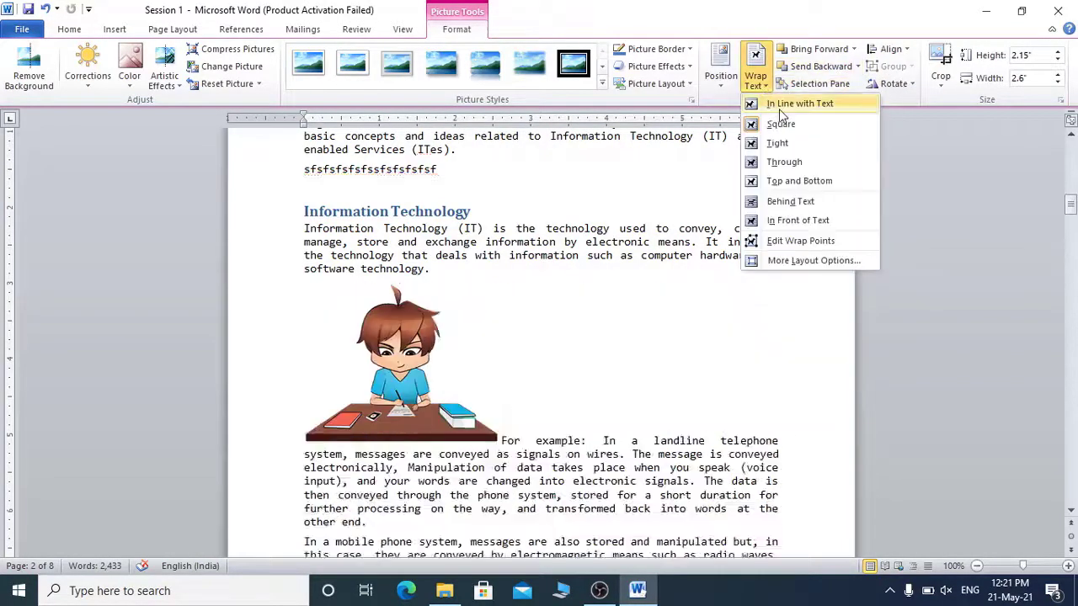
click(782, 105)
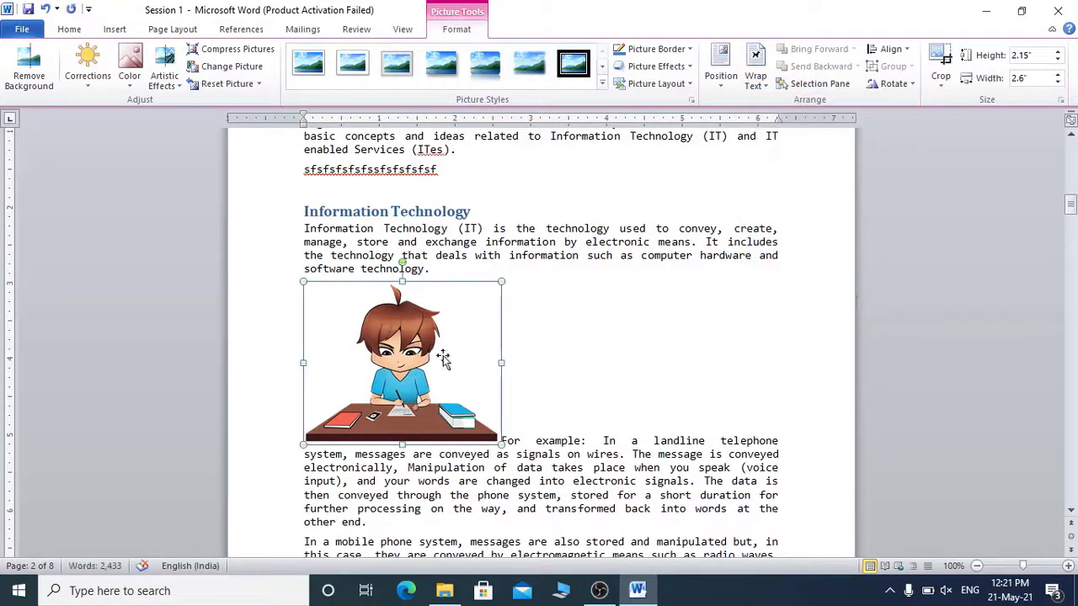
drag(416, 339, 569, 464)
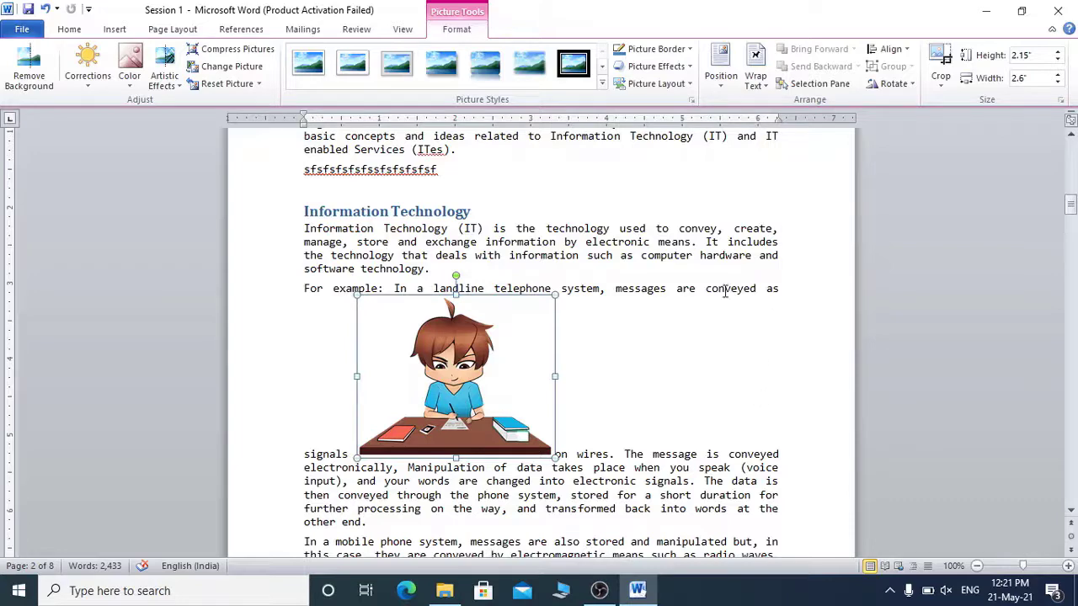
Change the picture's wrapping back to Square and move it to the right side of the "For example" and "In a mobile phone system" paragraphs.
click(754, 80)
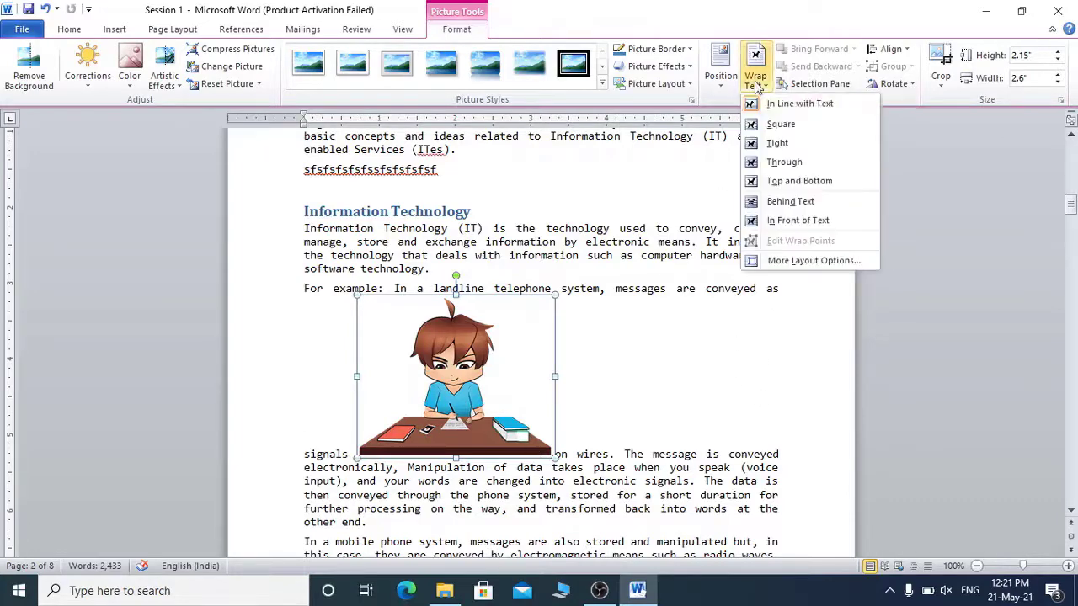
click(790, 128)
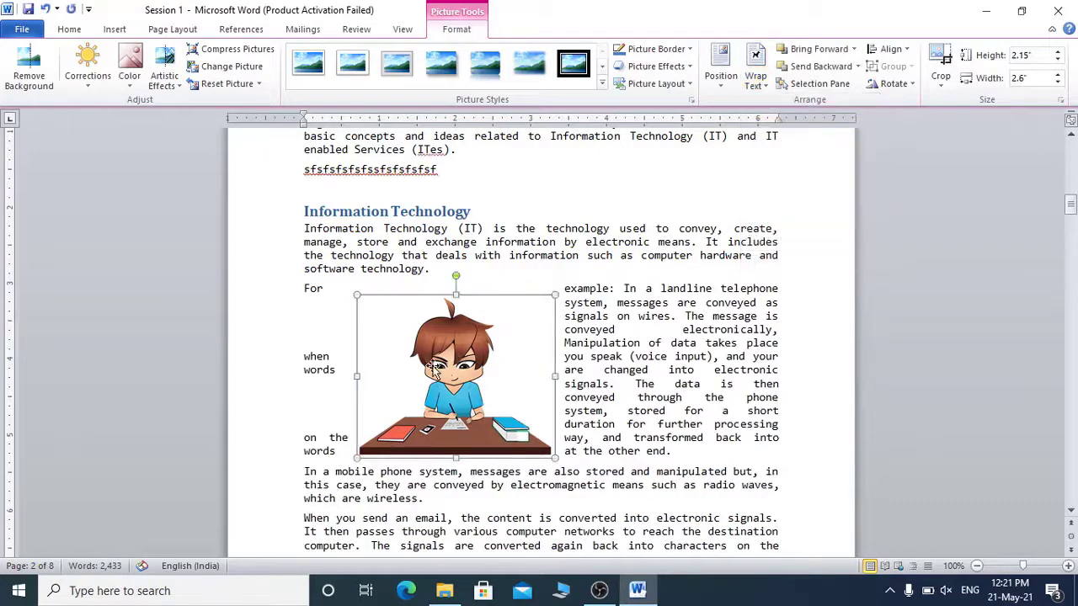
drag(433, 370, 670, 395)
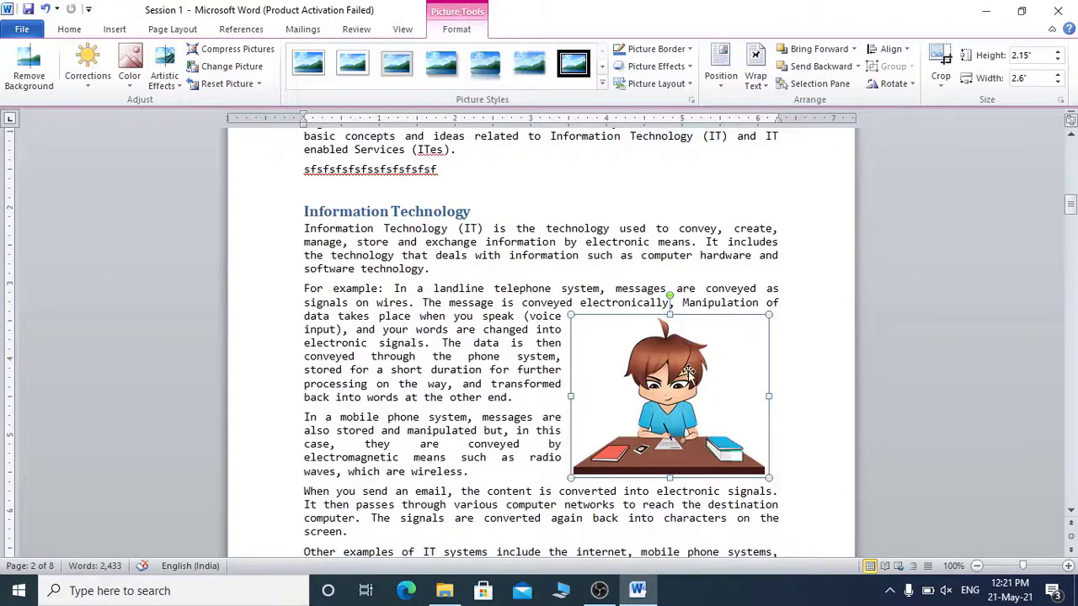
Set the picture's text wrapping to In Front of Text and move it slightly up and right over the paragraphs.
click(755, 71)
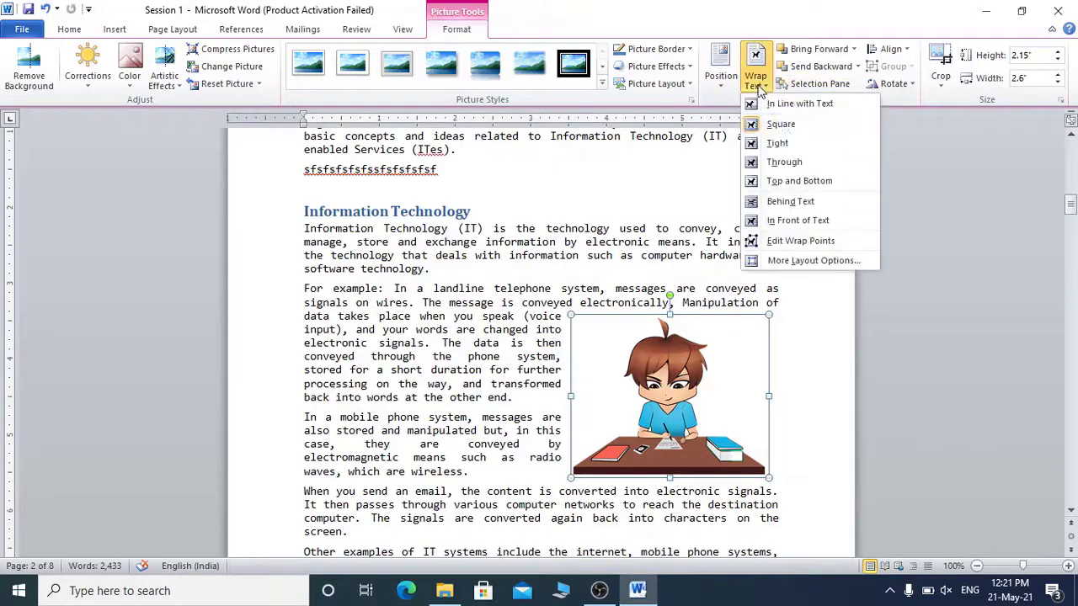
click(798, 221)
drag(661, 396, 697, 345)
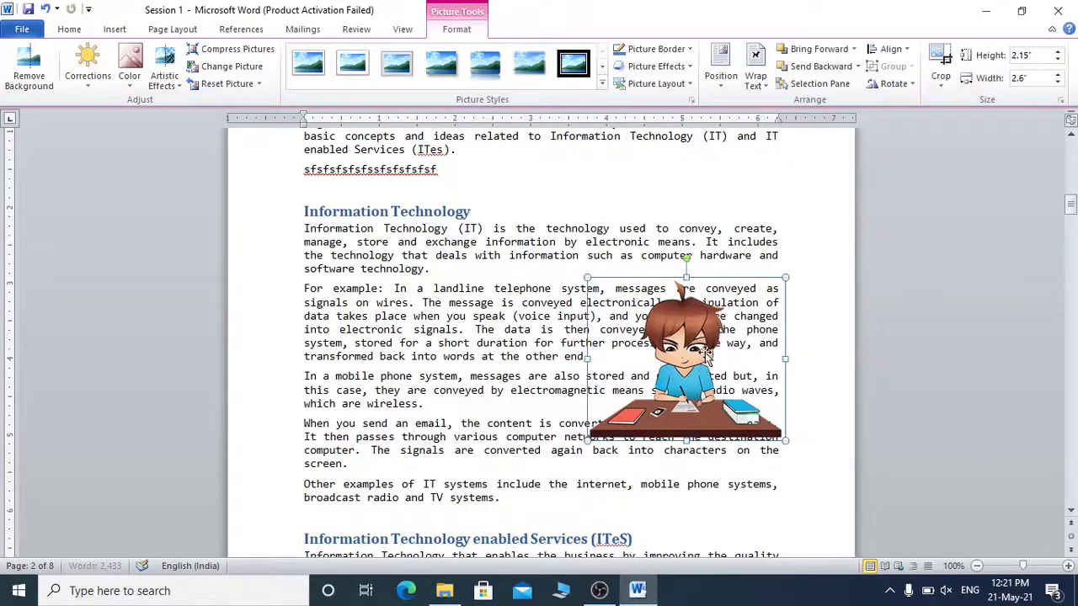
Set the picture's text wrapping to Behind Text and move it slightly down beneath the paragraphs.
click(756, 74)
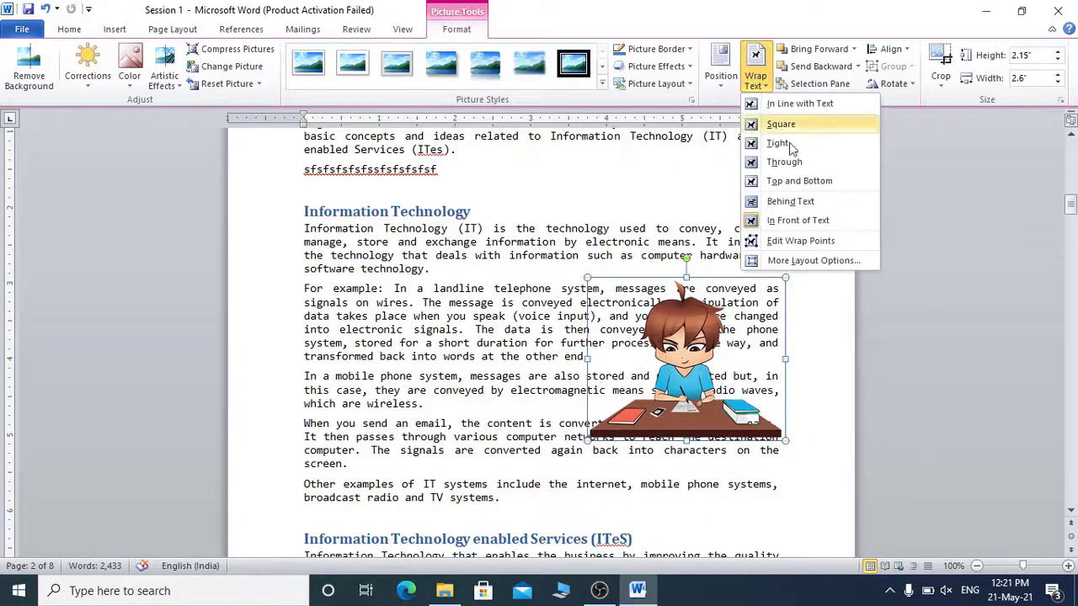
click(796, 204)
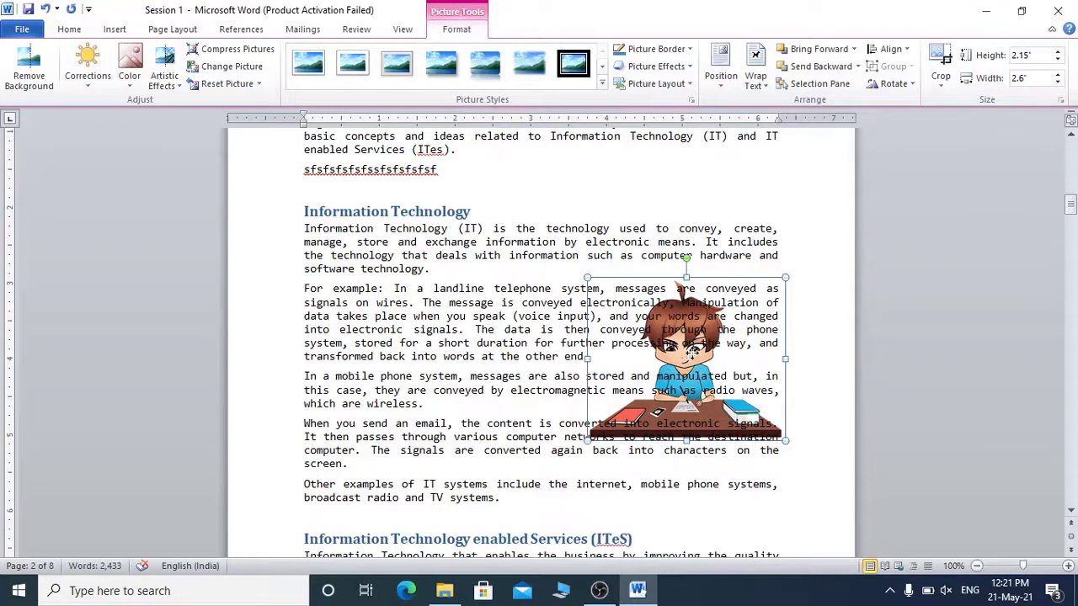
drag(692, 352, 690, 388)
Set the picture's text wrapping to Through and place it toward the right side of the "For example" paragraph.
click(758, 82)
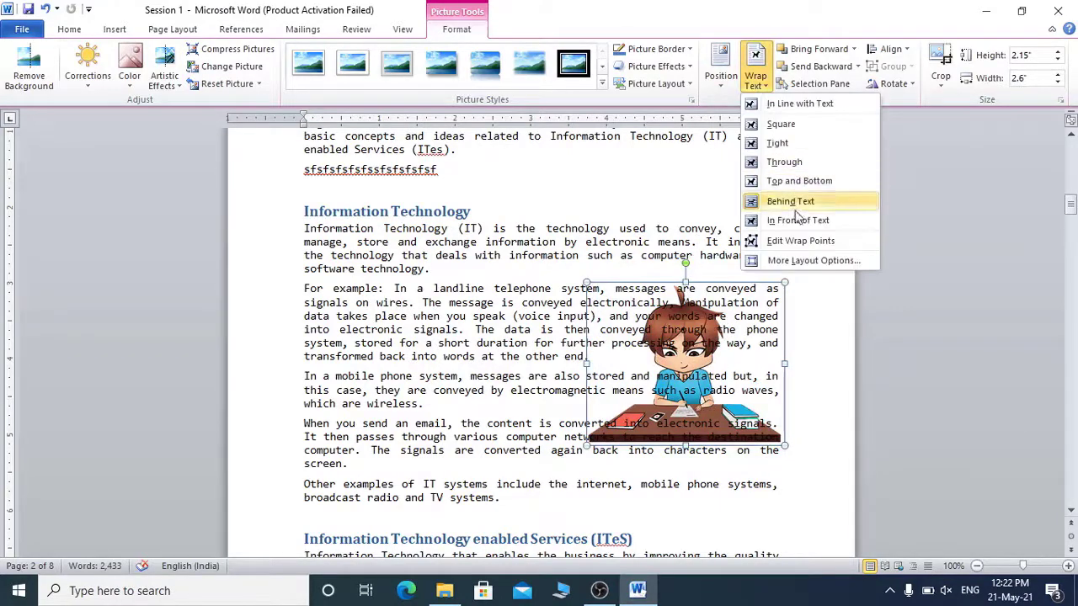
click(800, 163)
drag(657, 376, 560, 372)
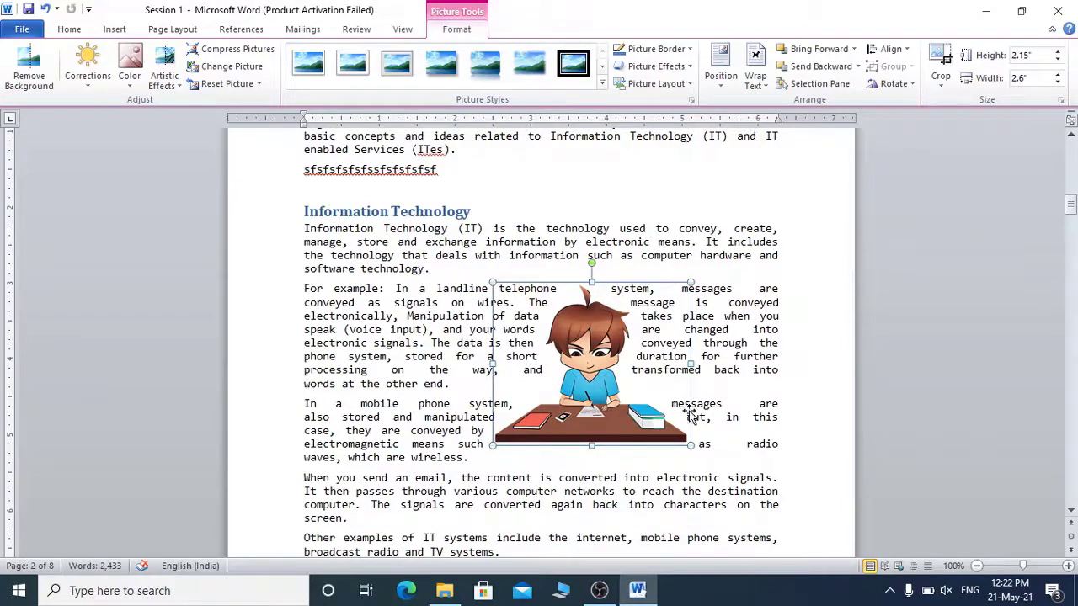
click(432, 325)
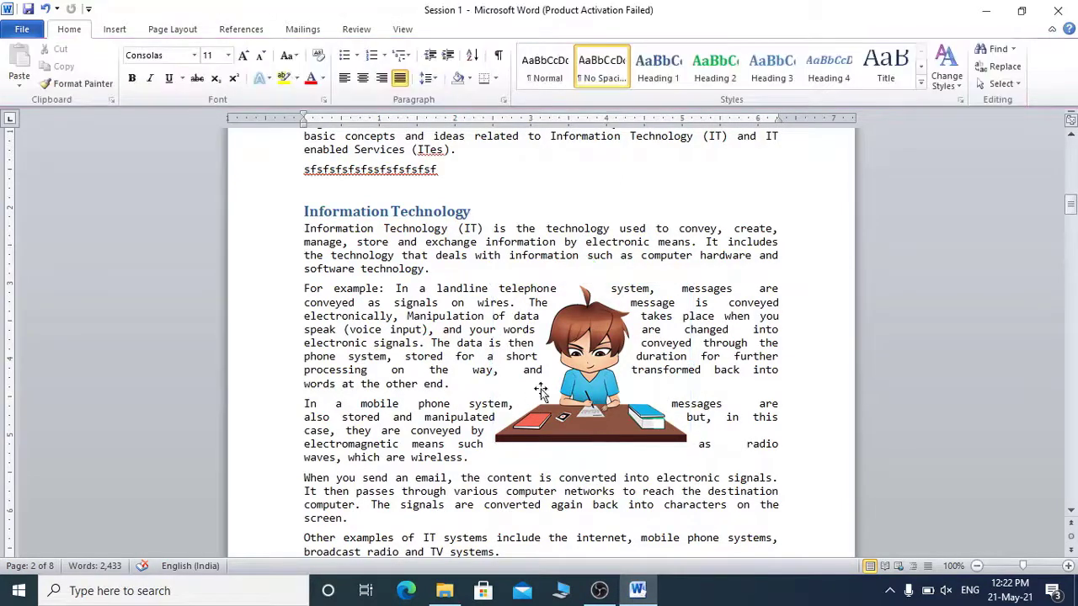
drag(583, 361, 658, 345)
click(474, 329)
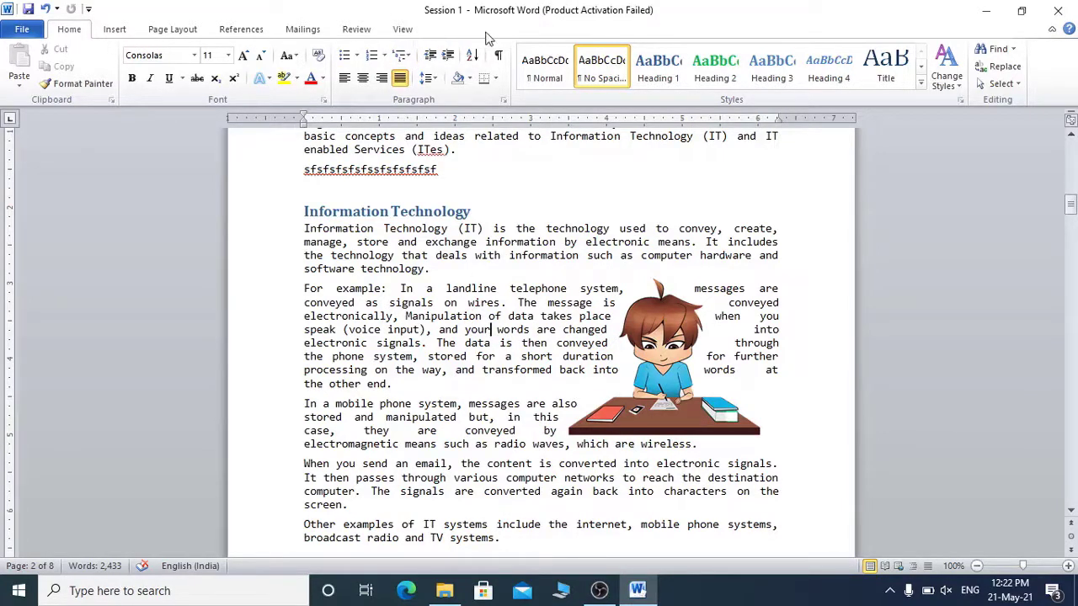
Examine the colour, artistic effect, correction and rotation options offered for the picture.
click(653, 345)
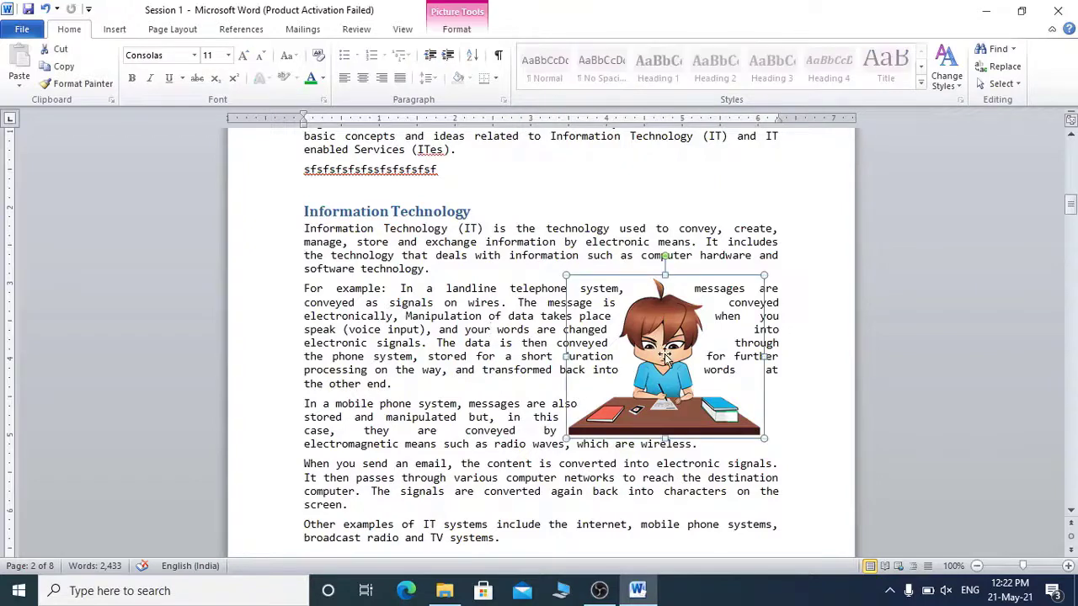
click(456, 30)
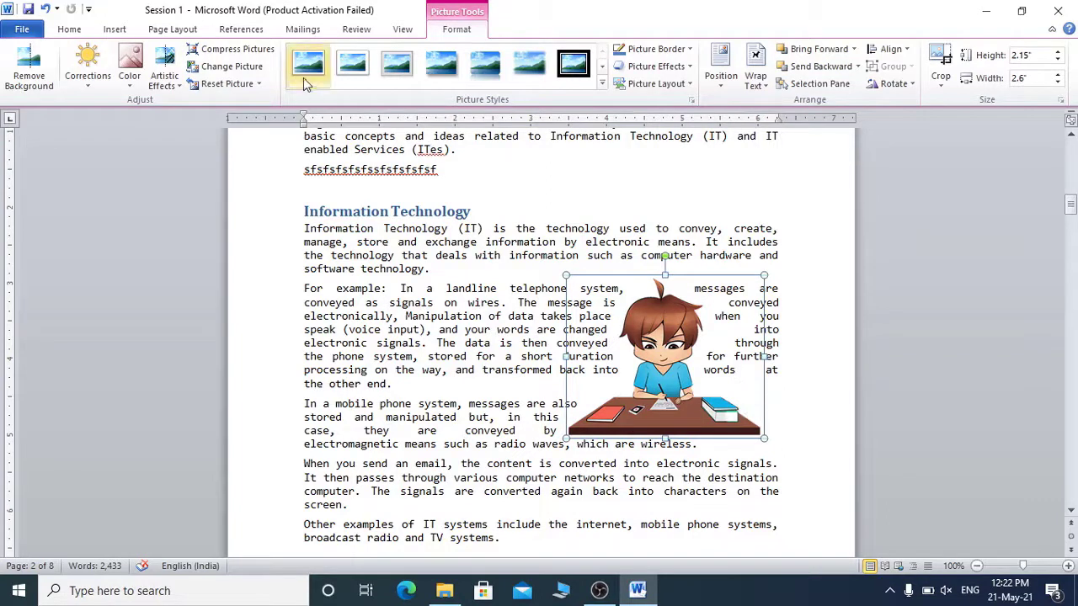
click(129, 77)
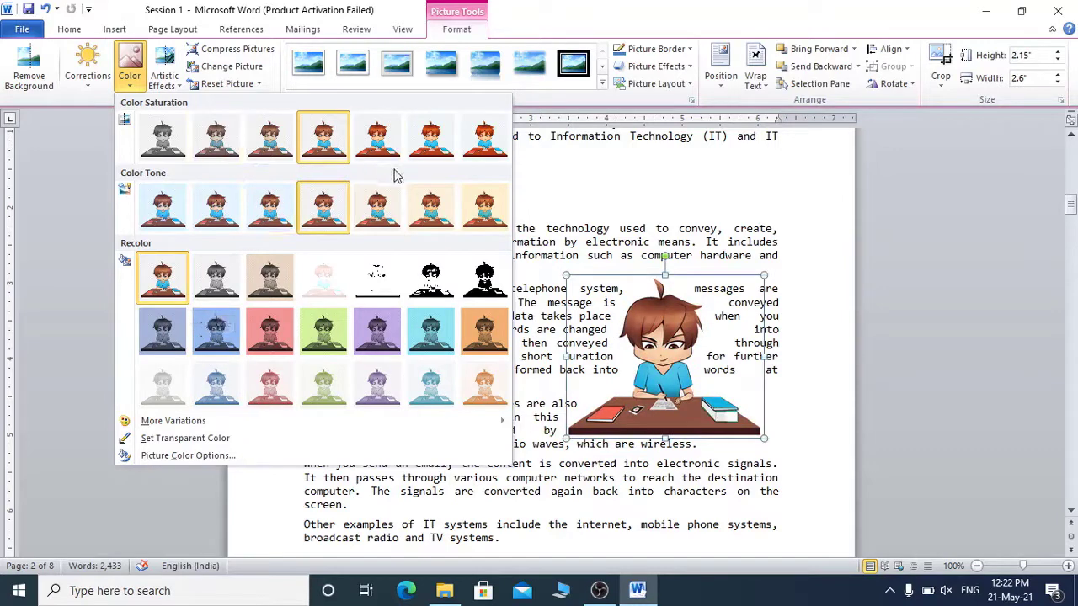
click(170, 78)
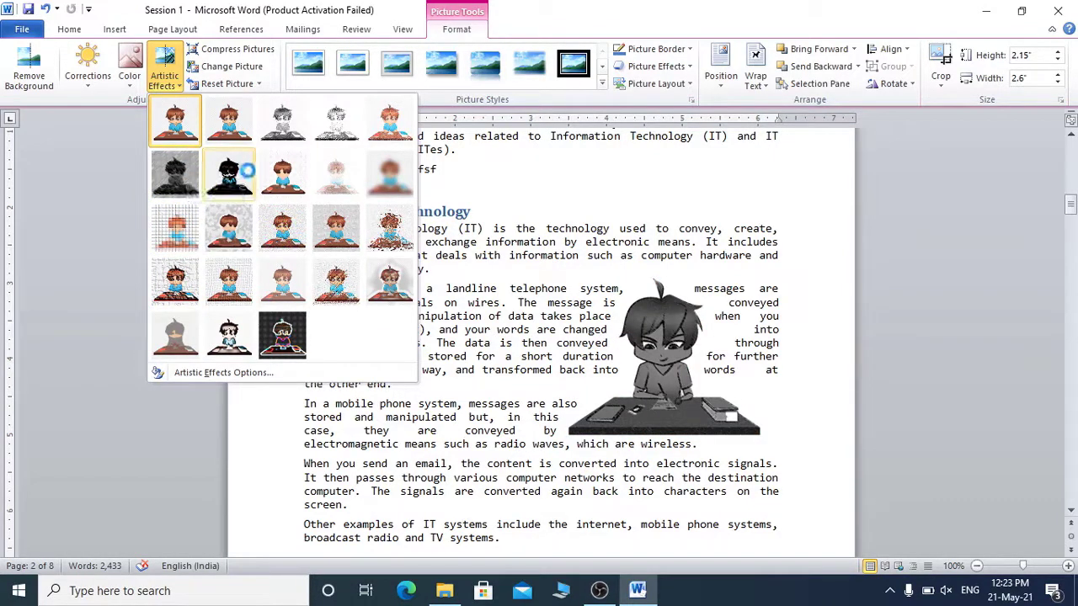
click(88, 72)
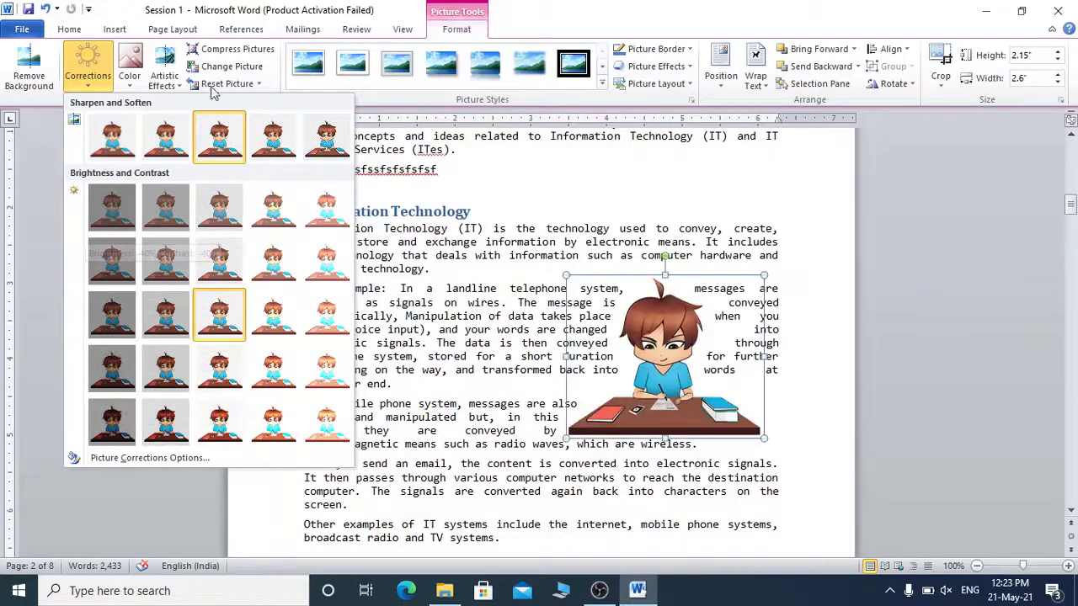
click(450, 36)
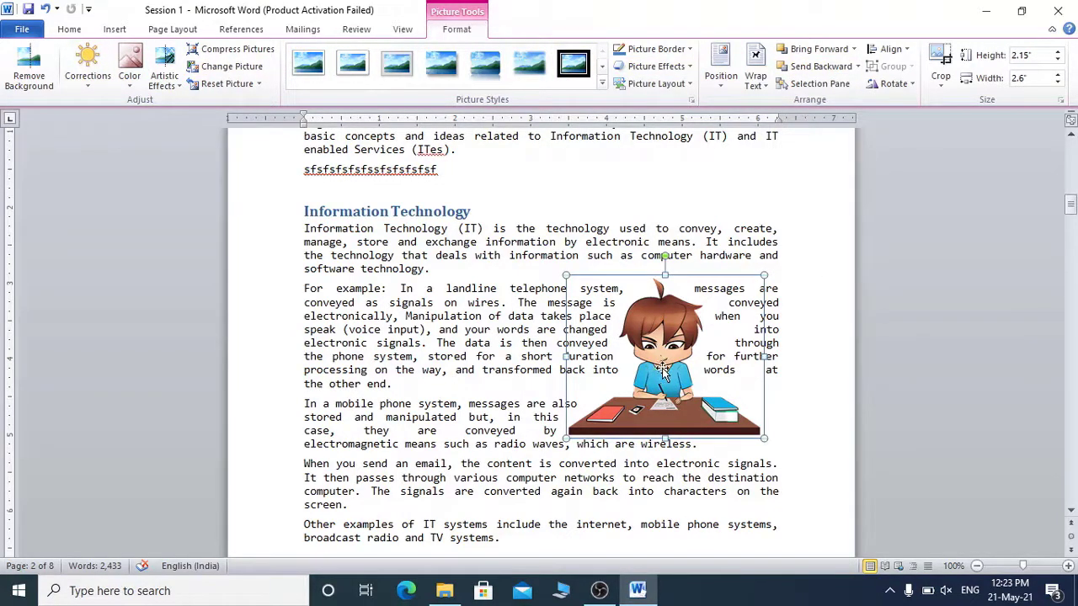
click(894, 83)
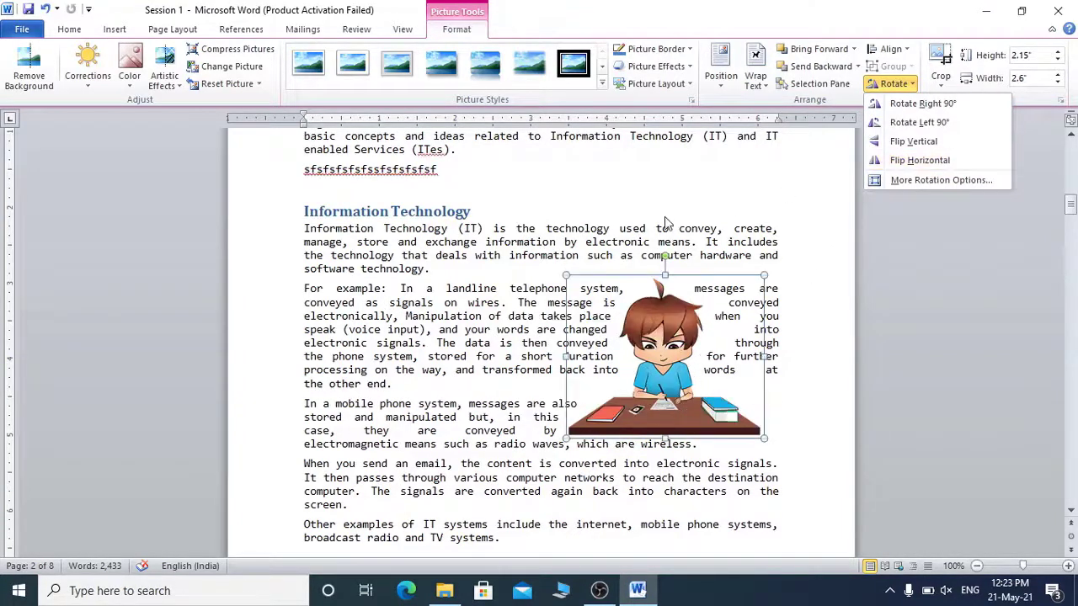
click(541, 246)
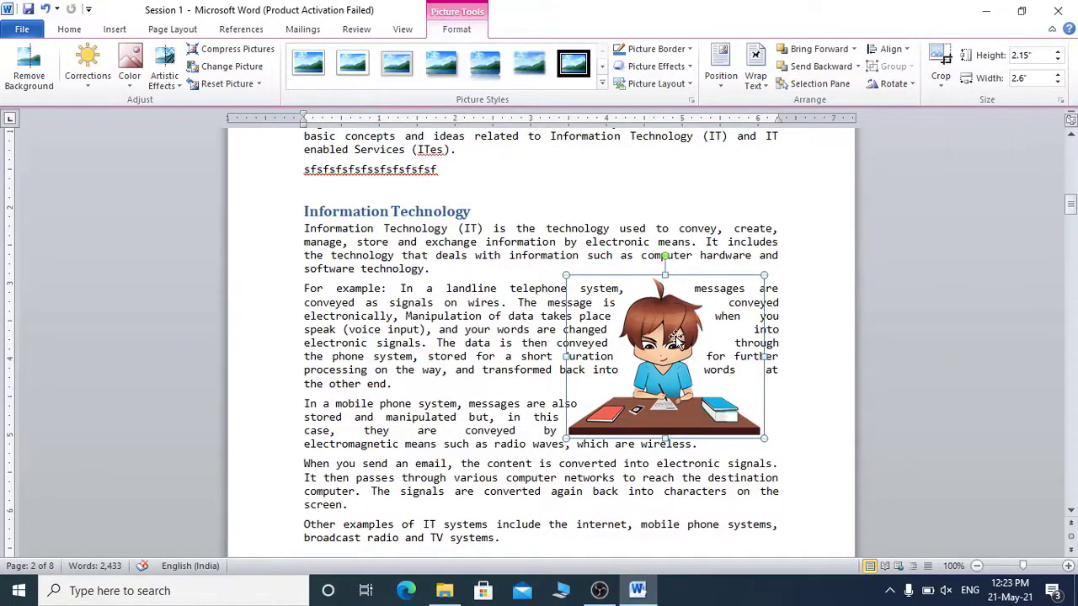
Move the picture up so it sits beside the "Information Technology (IT)" and "For example" paragraphs.
drag(655, 337, 671, 282)
drag(673, 322, 664, 292)
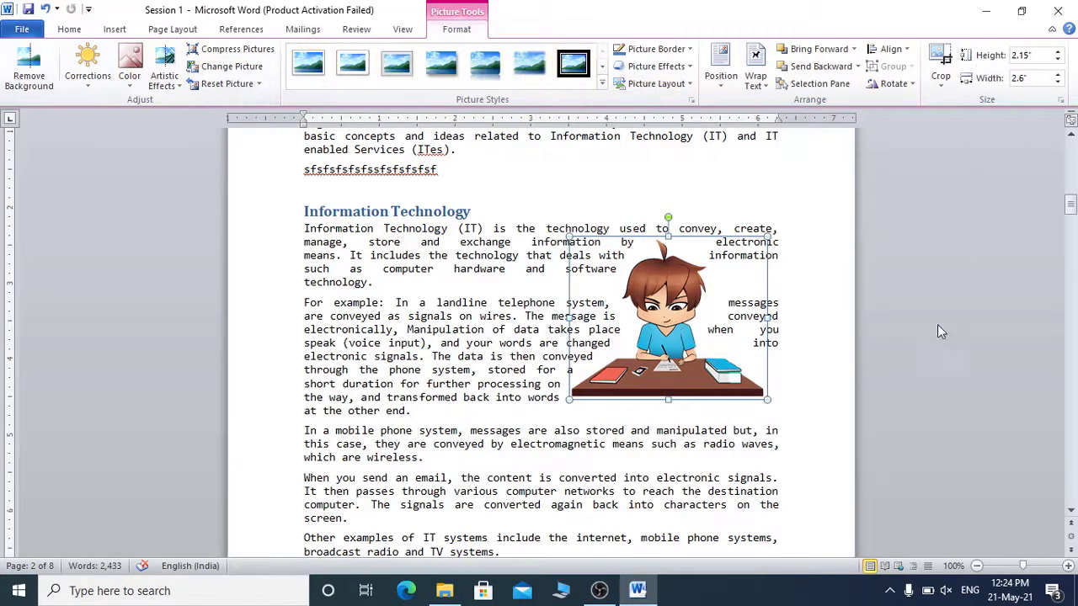
drag(661, 309, 672, 297)
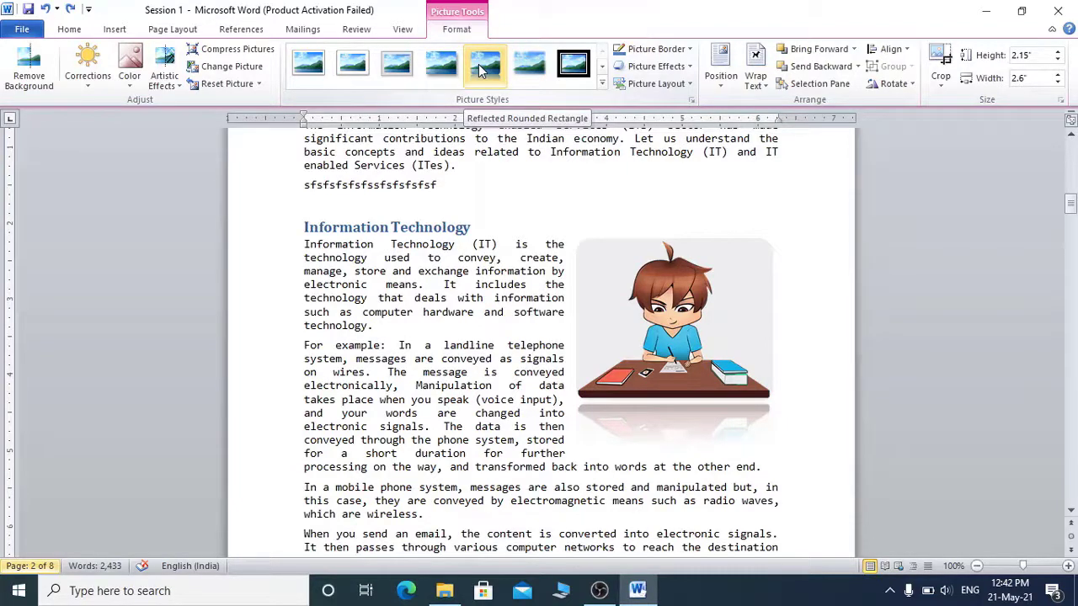
Apply the Reflected Rounded Rectangle style to the picture and preview the other picture styles.
click(484, 68)
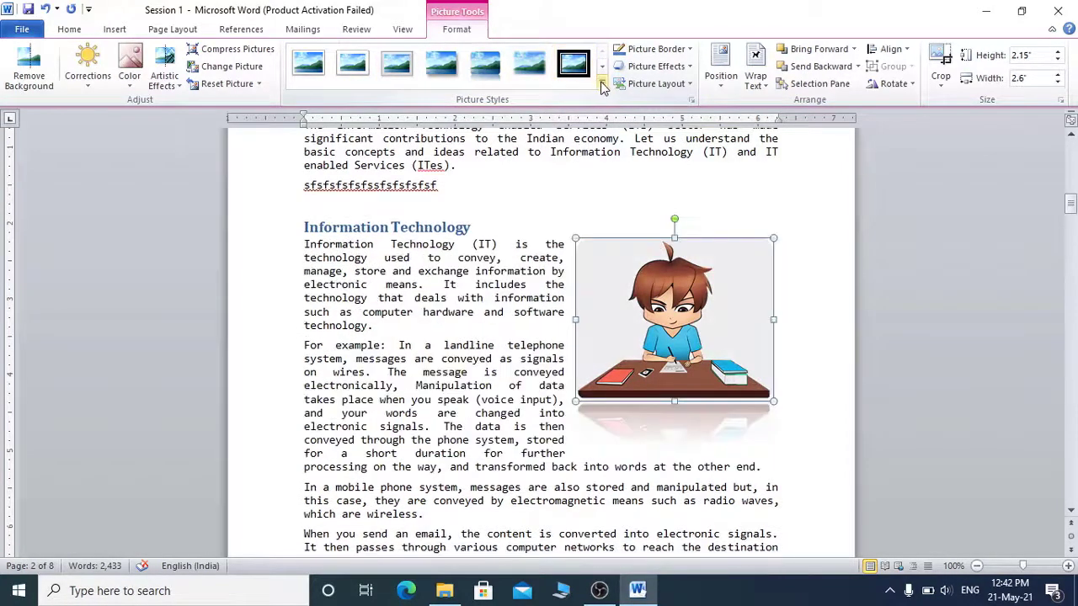
click(602, 85)
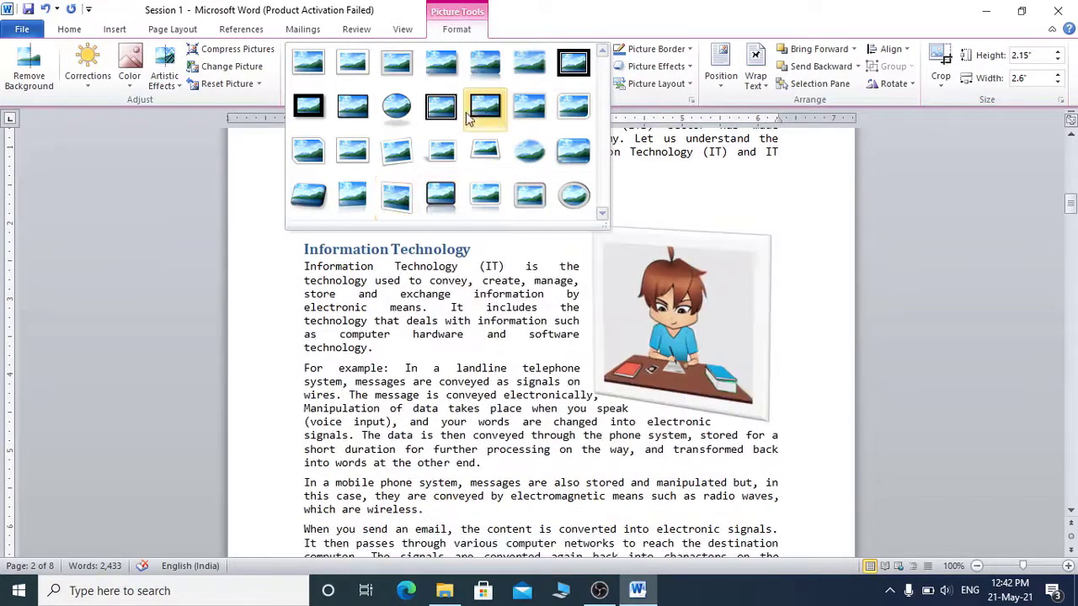
click(576, 26)
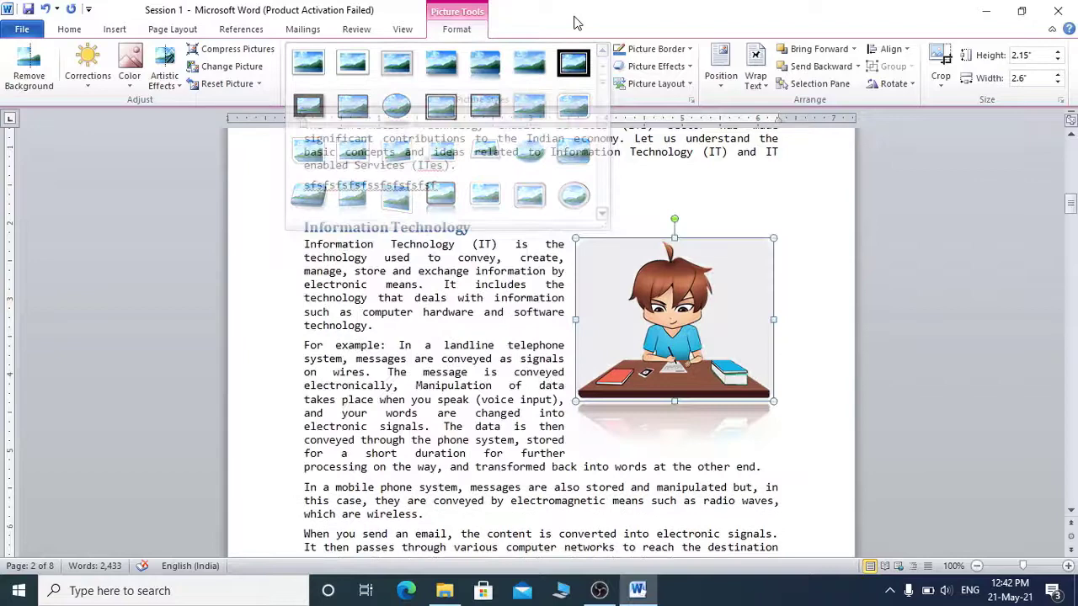
Give the picture a Long Dash Dot border.
click(657, 49)
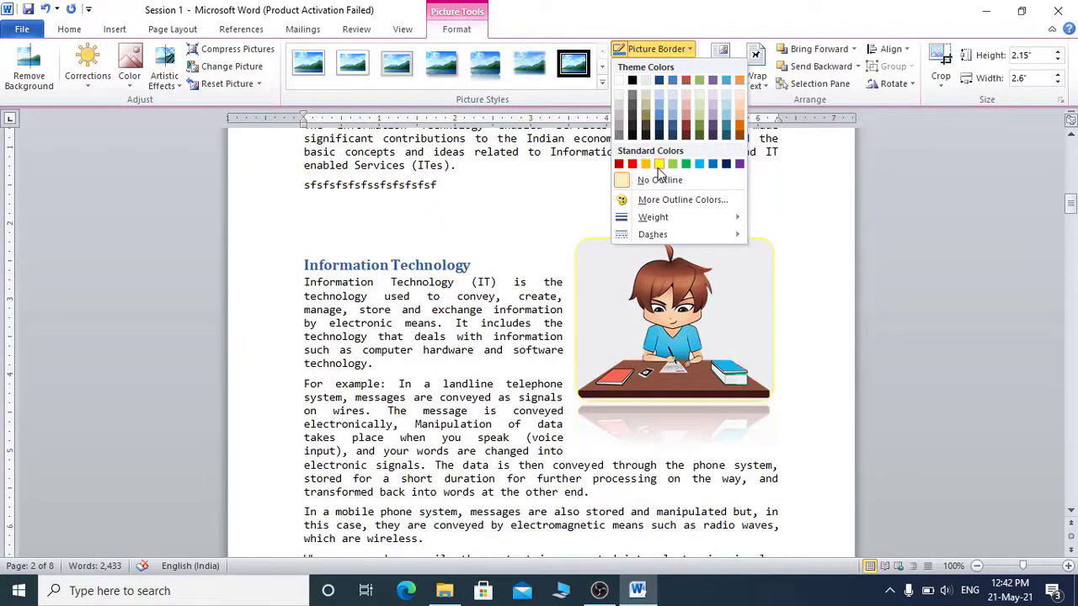
mouse_move(669, 217)
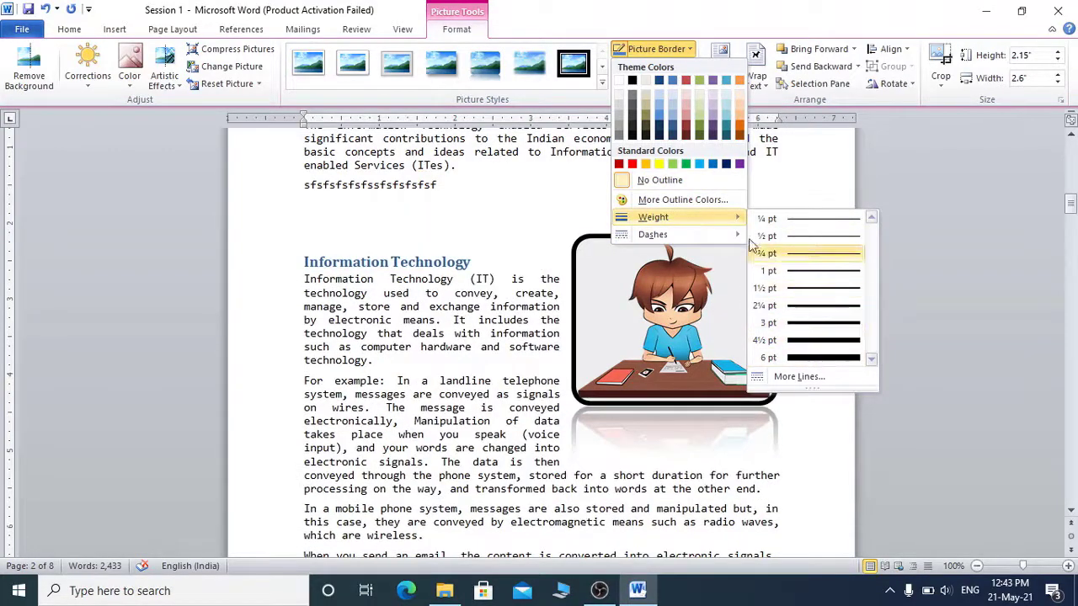
mouse_move(655, 234)
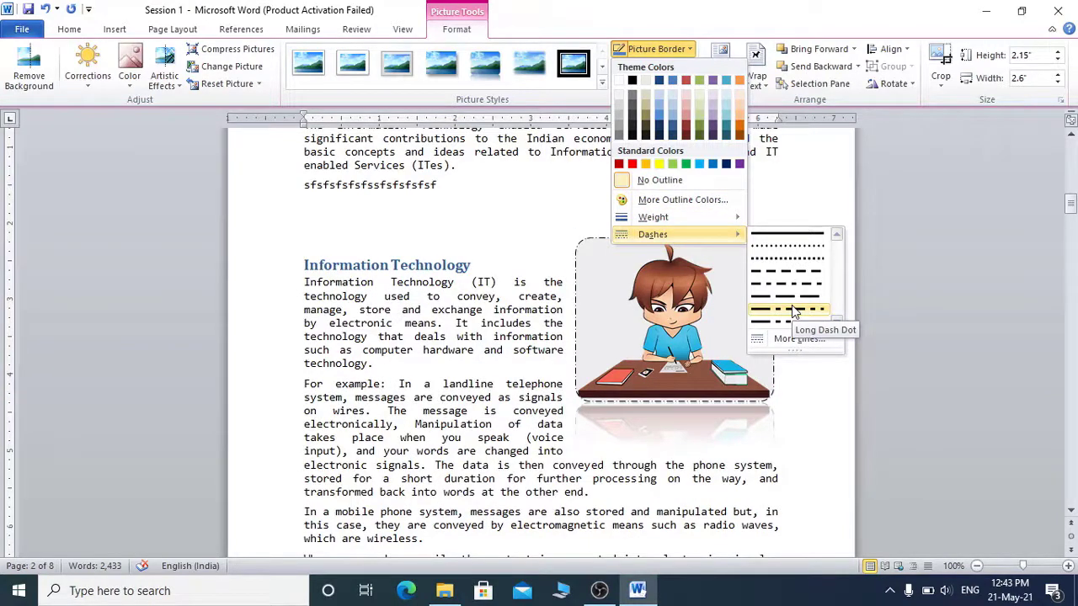
click(795, 312)
Add the largest red glow variation around the picture and deselect it.
click(684, 67)
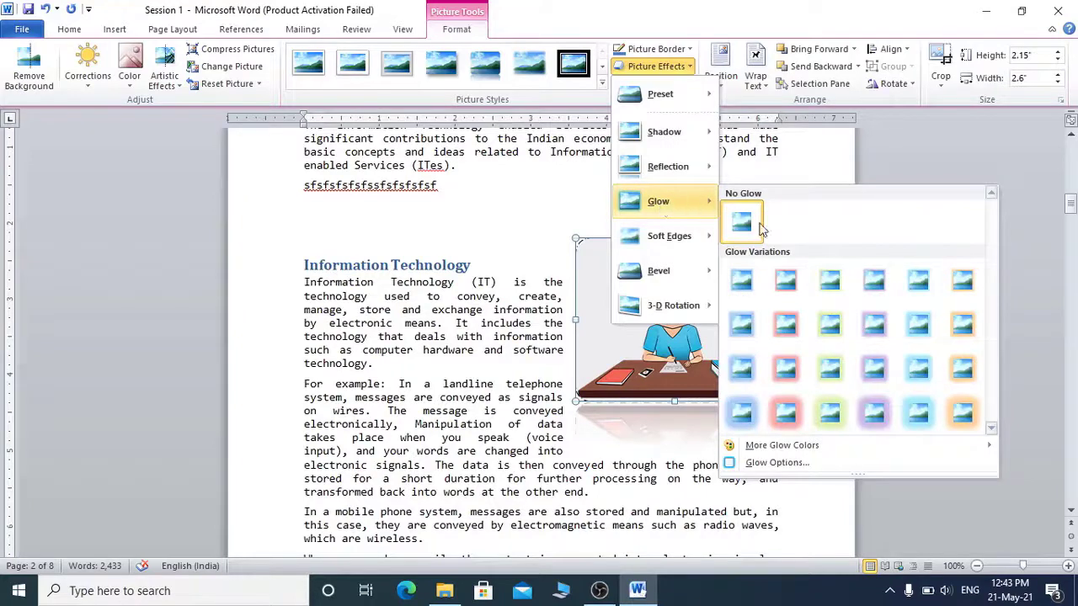
click(790, 414)
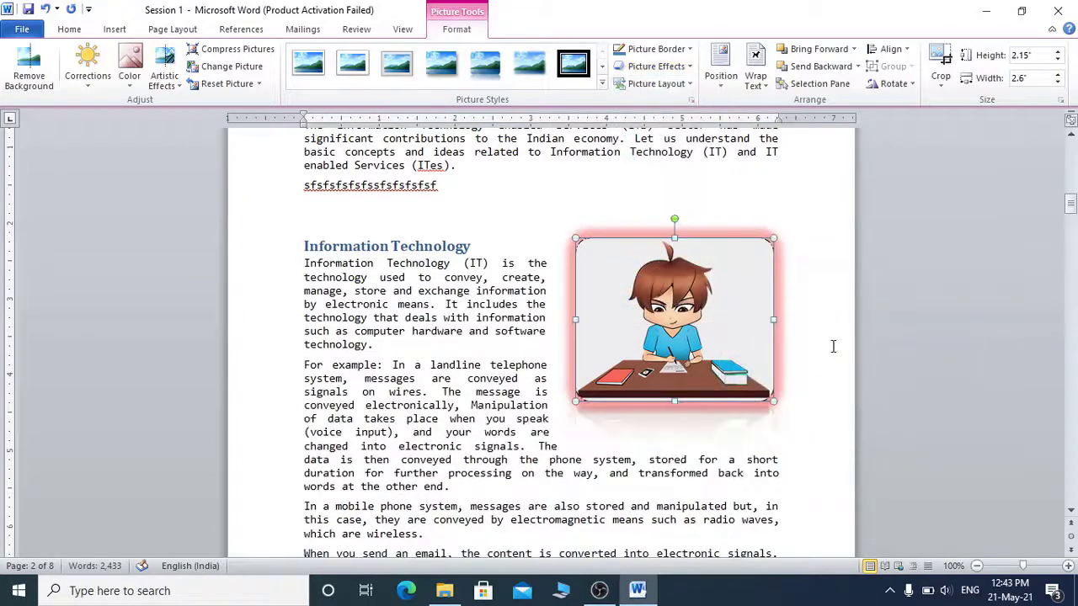
click(794, 269)
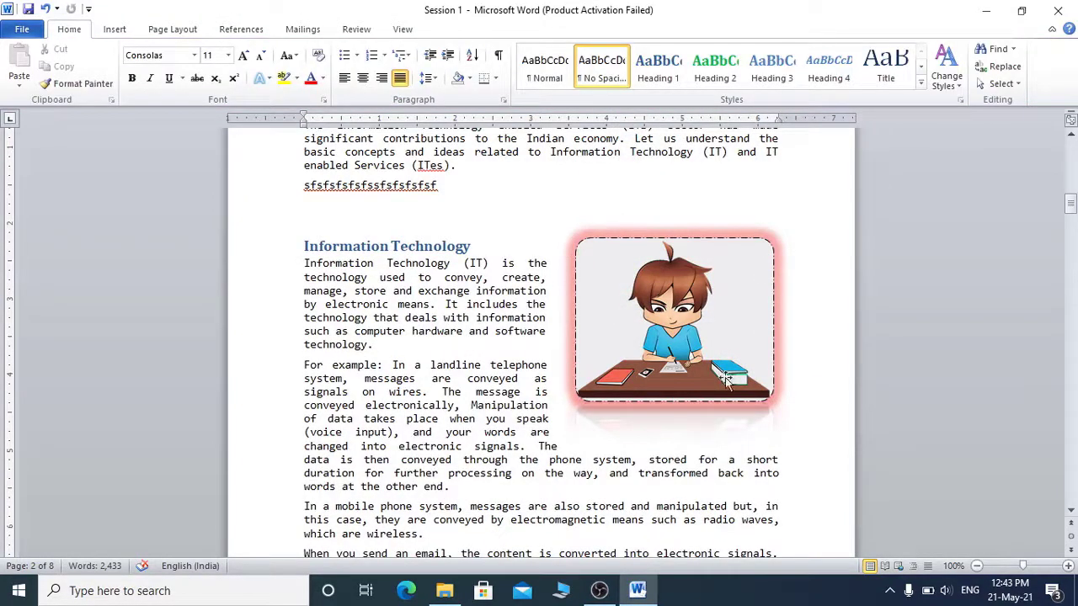
Cut the glowing picture out of the Information Technology section.
click(654, 343)
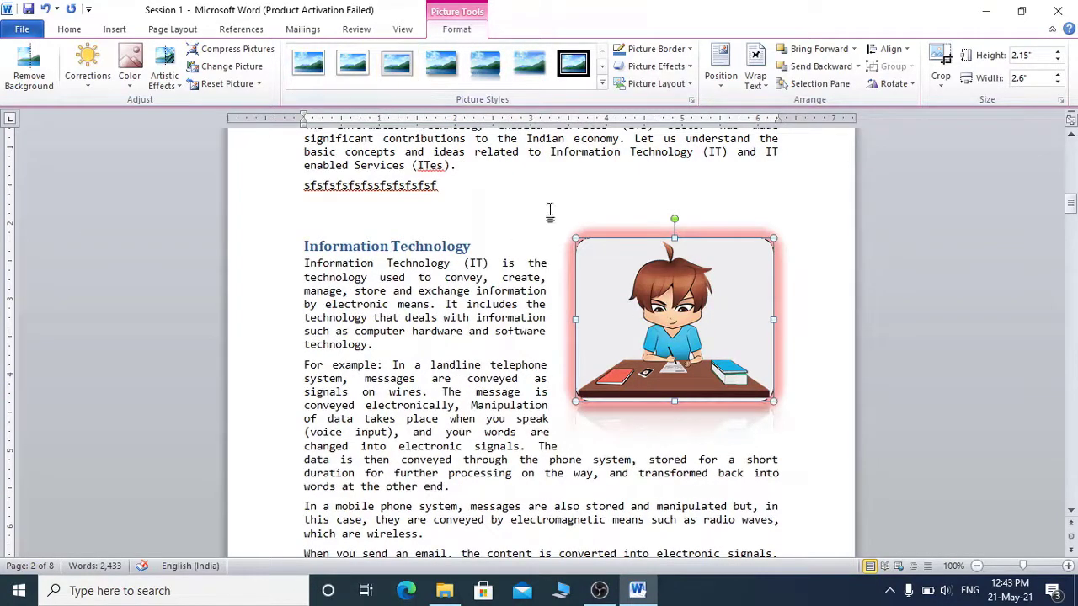
click(508, 304)
click(669, 309)
double_click(669, 307)
right_click(668, 307)
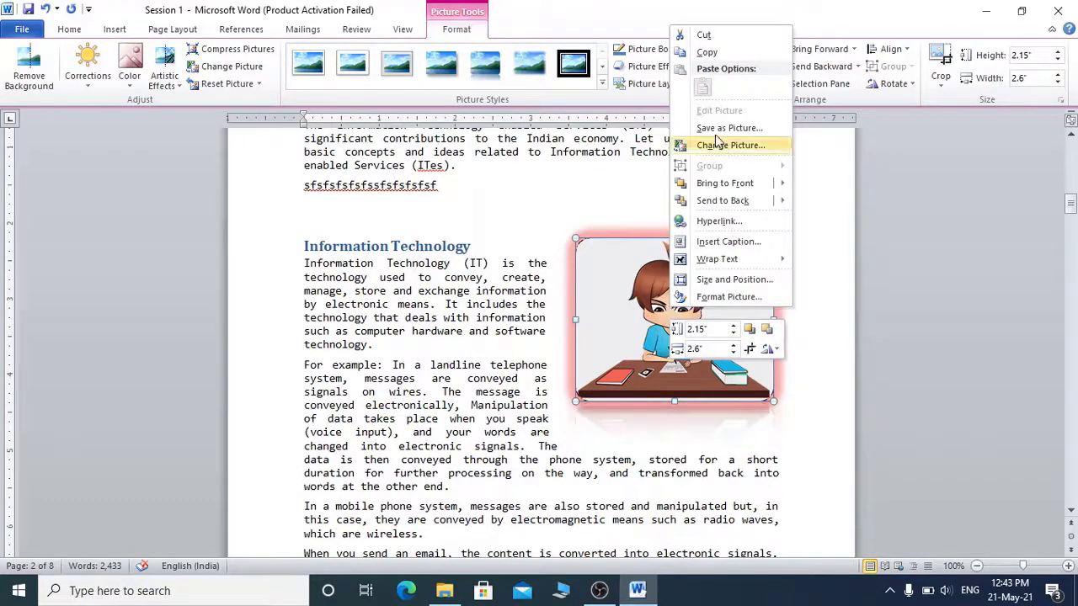
click(706, 37)
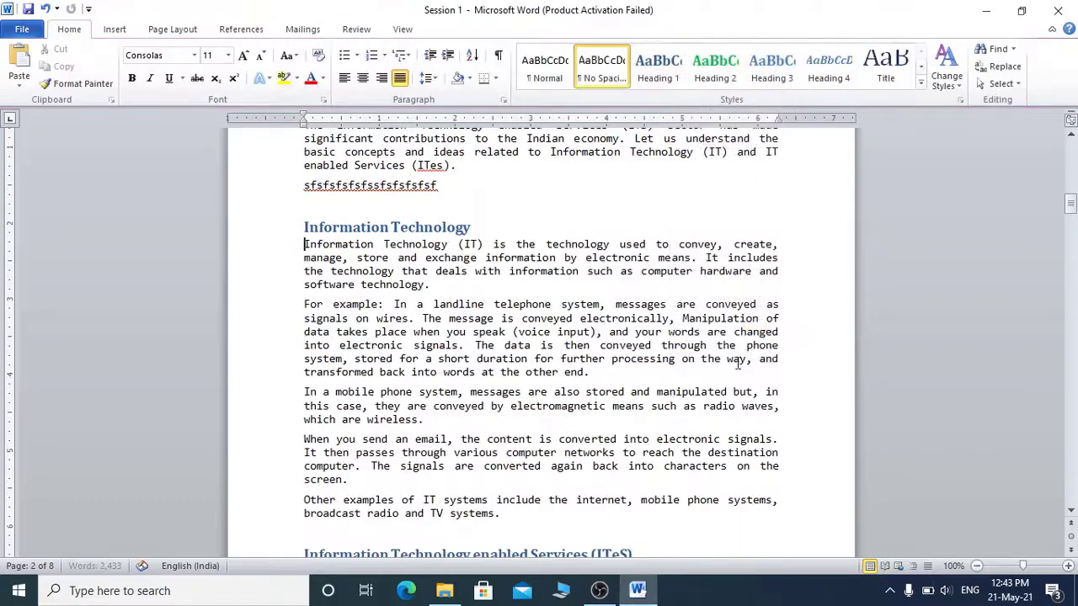
Paste the cut picture back into the Information Technology section and undo the paste.
key(ctrl+v)
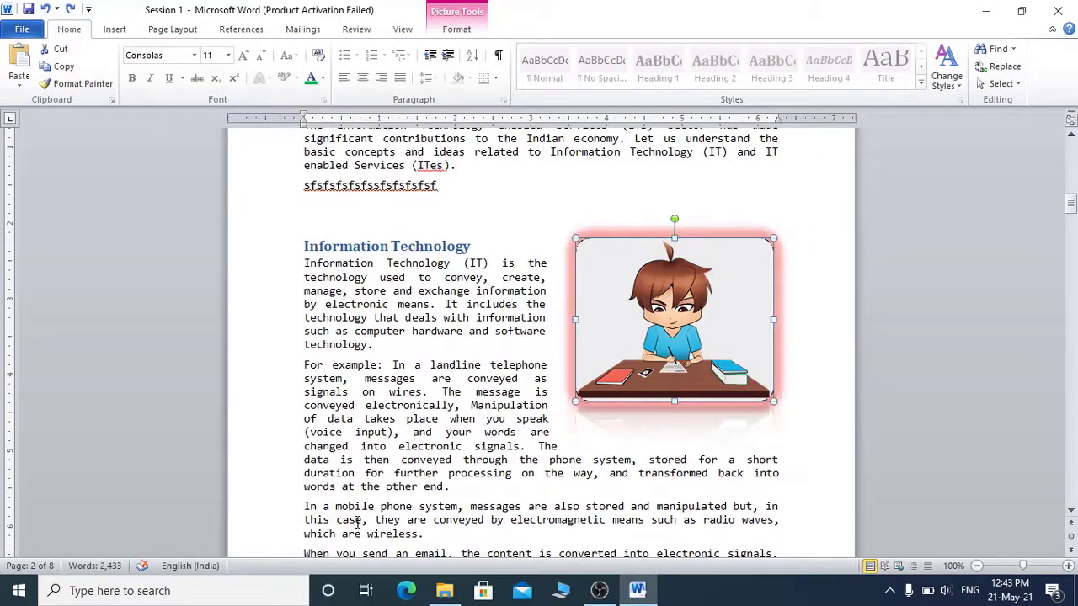
key(ctrl+z)
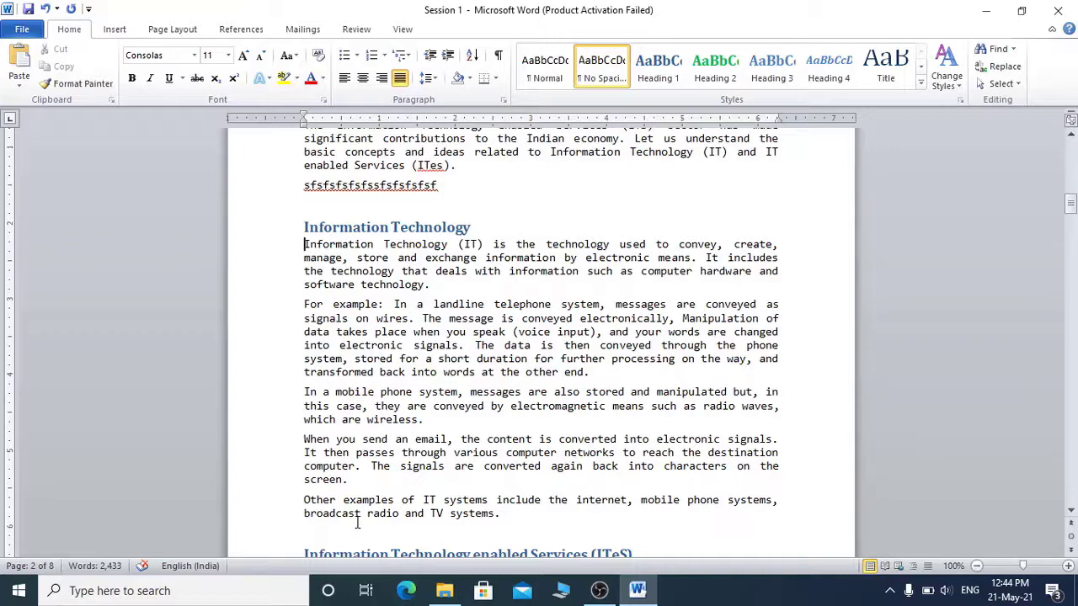
Add an empty paragraph after the "In a mobile phone system" paragraph.
click(114, 30)
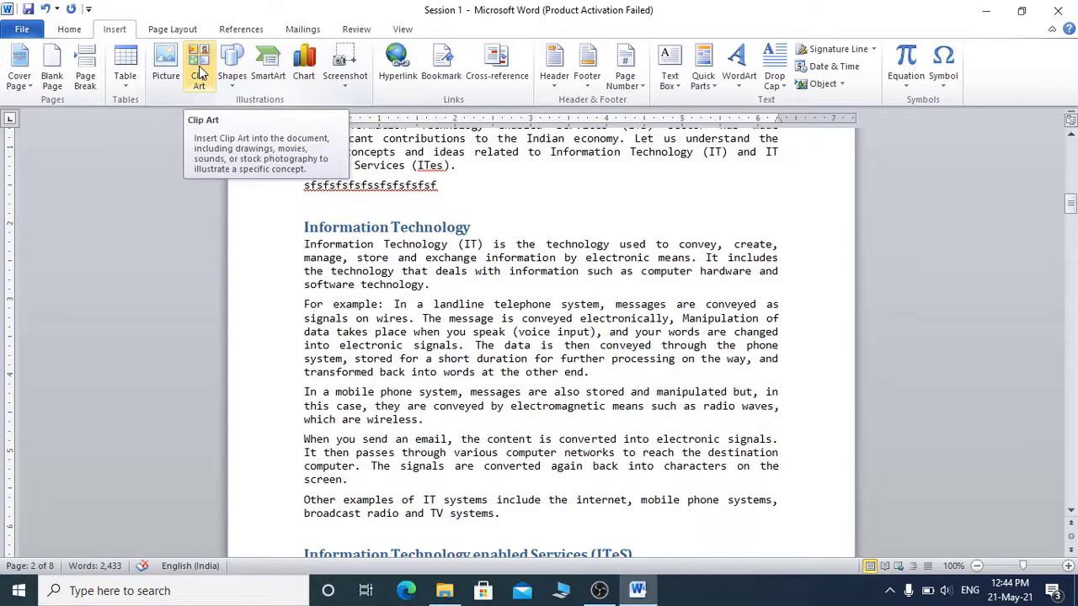
click(433, 420)
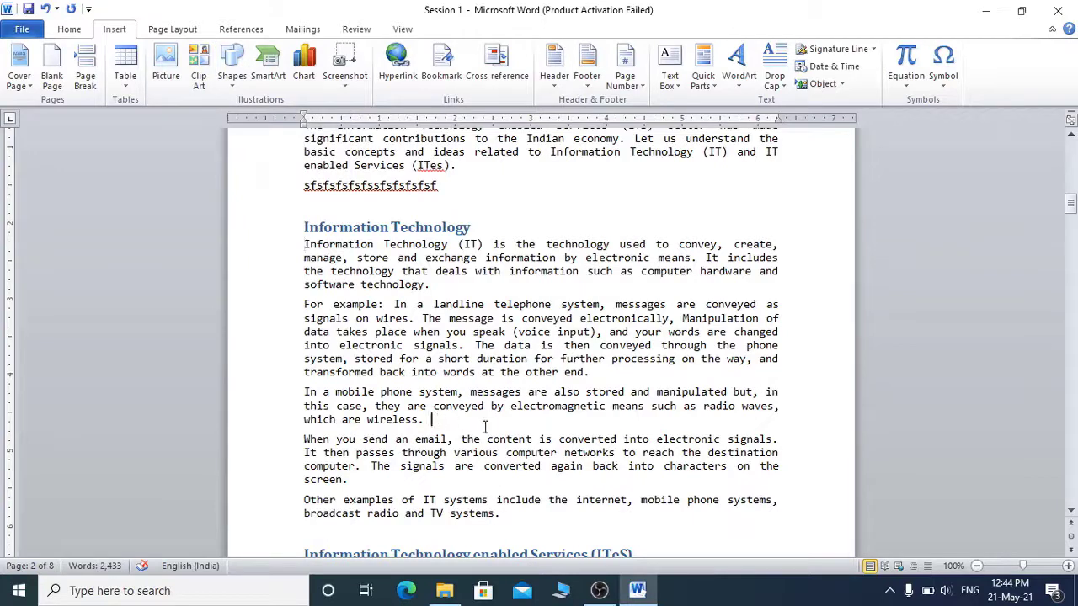
key(Return)
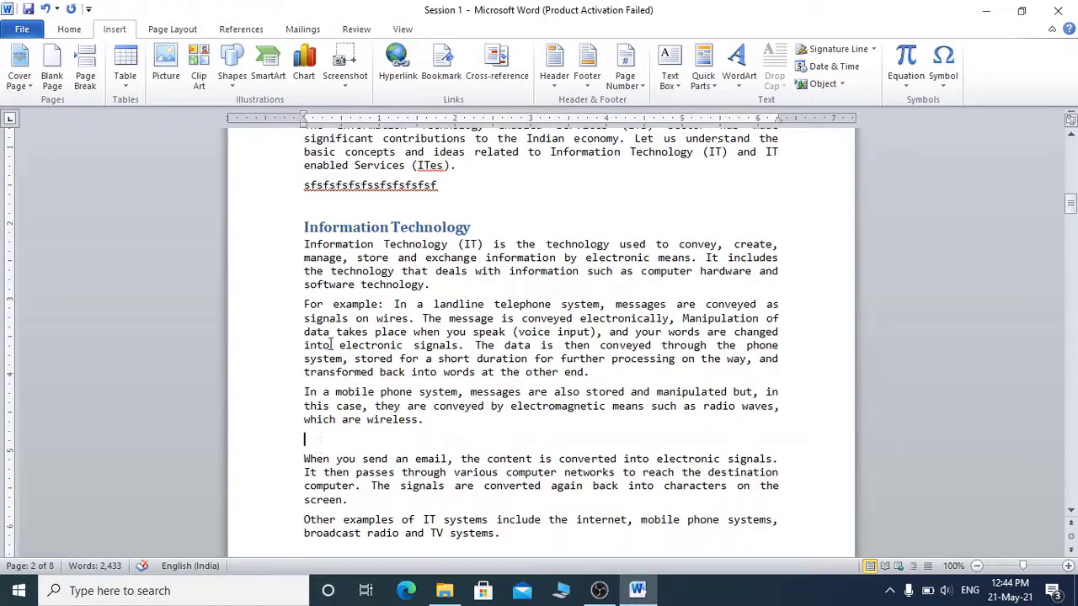
Search the clip art for "chair" and, as a second search, for "flower".
click(199, 78)
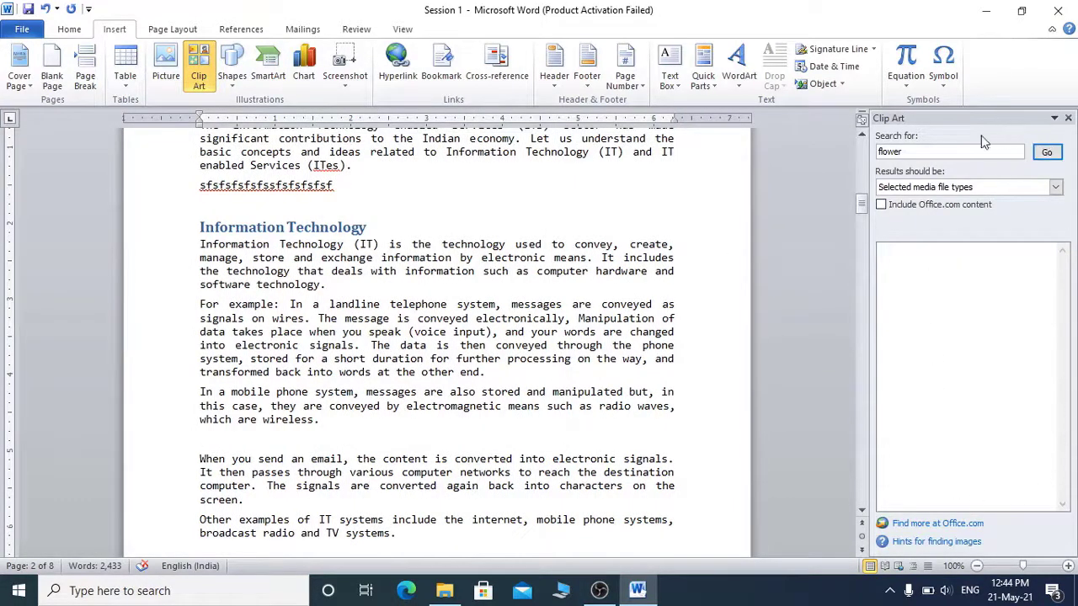
click(907, 152)
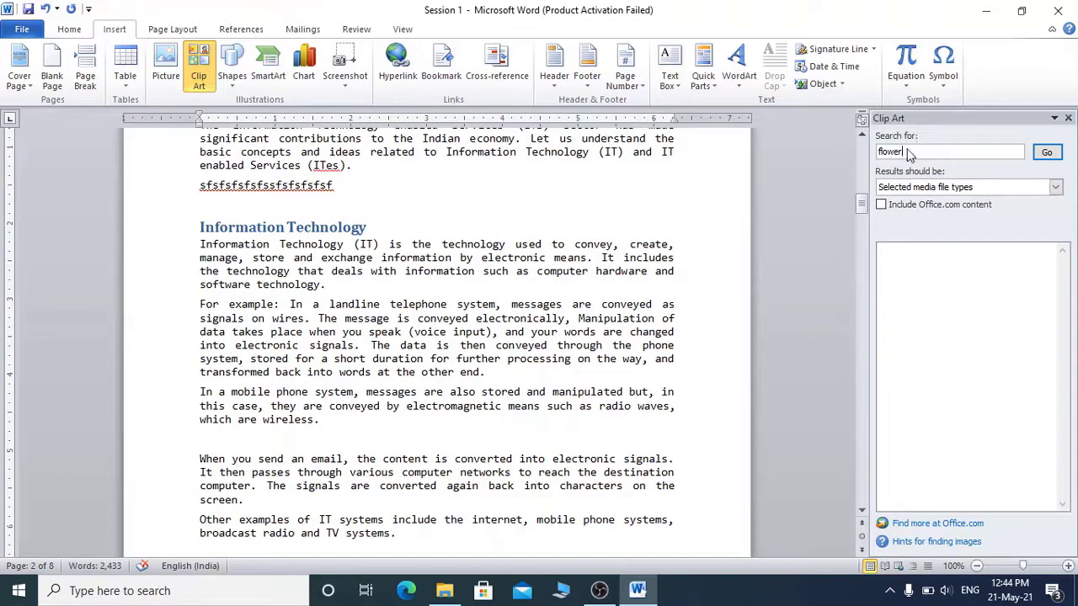
double_click(907, 153)
text(chair)
click(1047, 153)
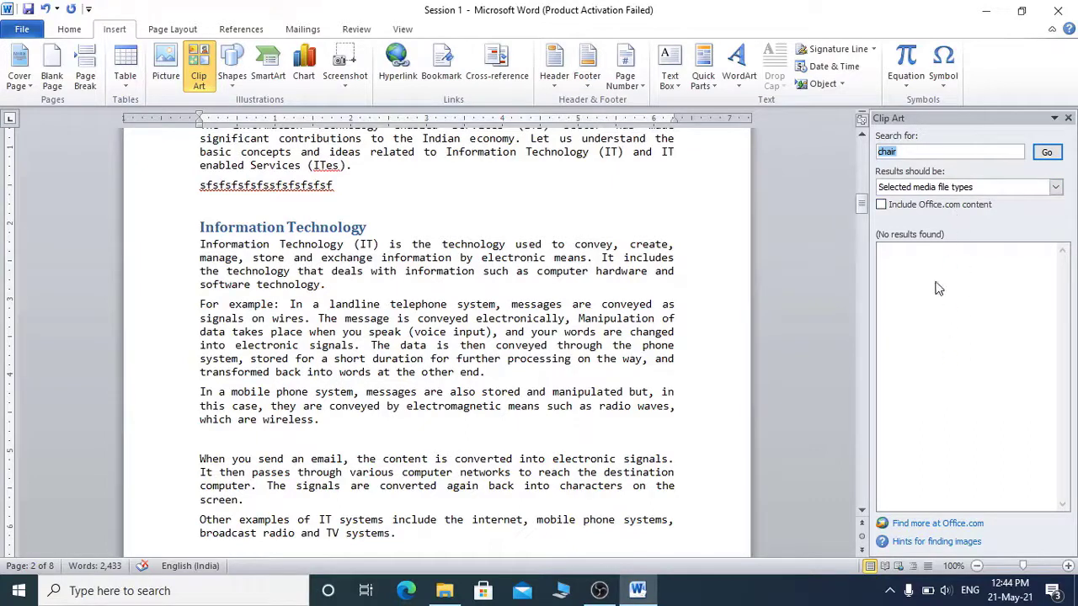
text(flower)
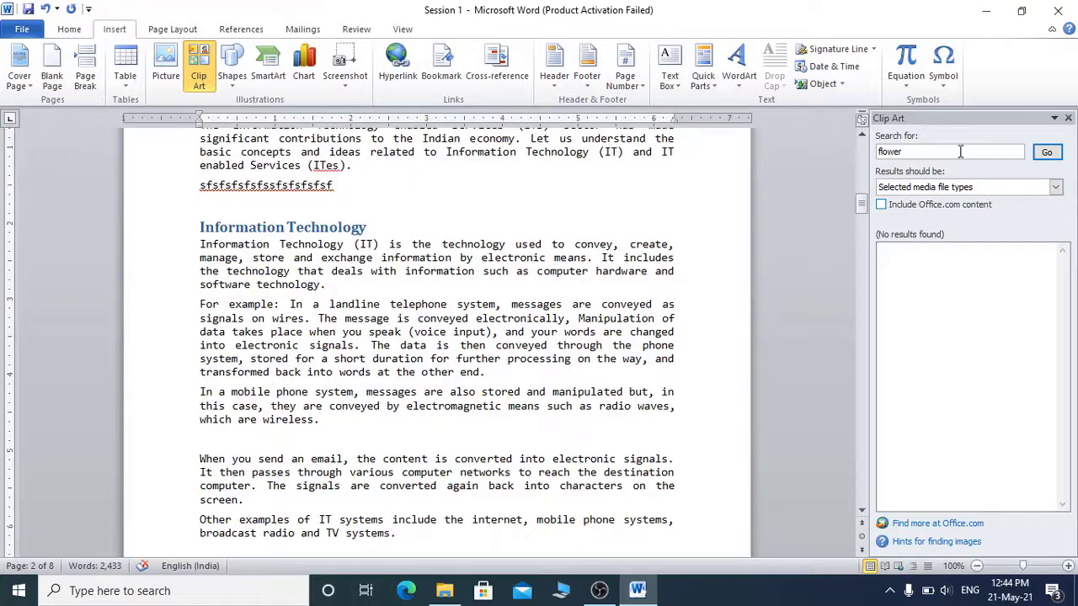
click(1047, 151)
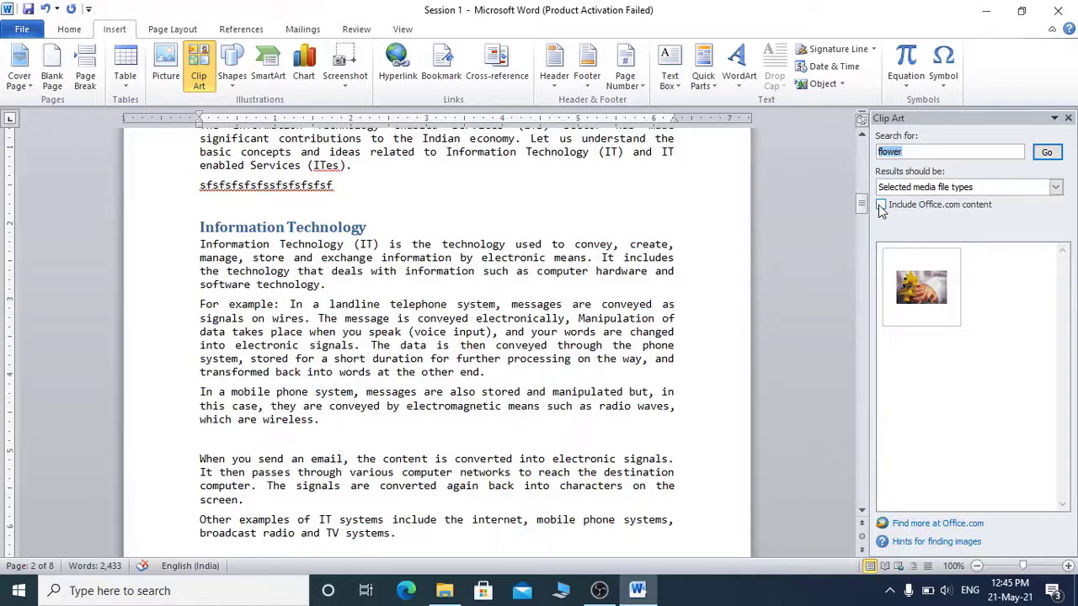
Connect the computer to the Newtro_1 Wi-Fi network.
click(889, 591)
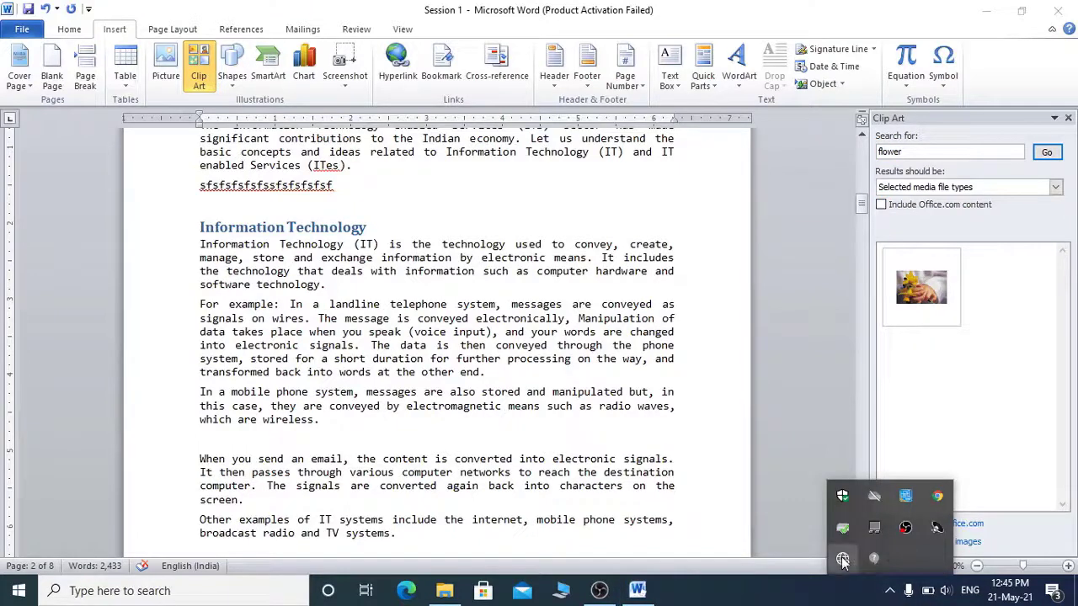
click(842, 560)
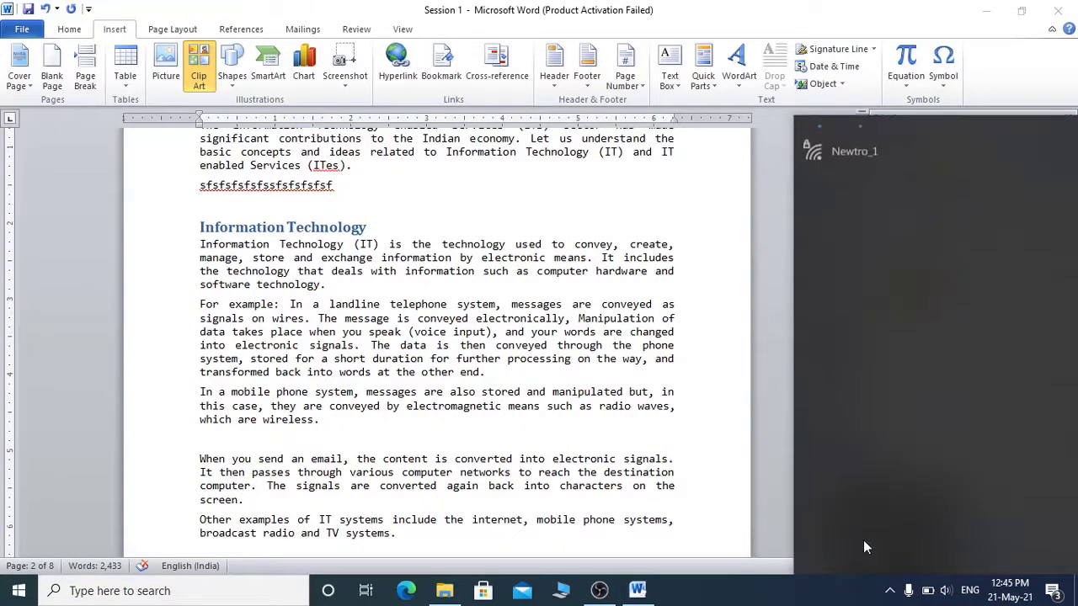
click(884, 147)
click(1001, 215)
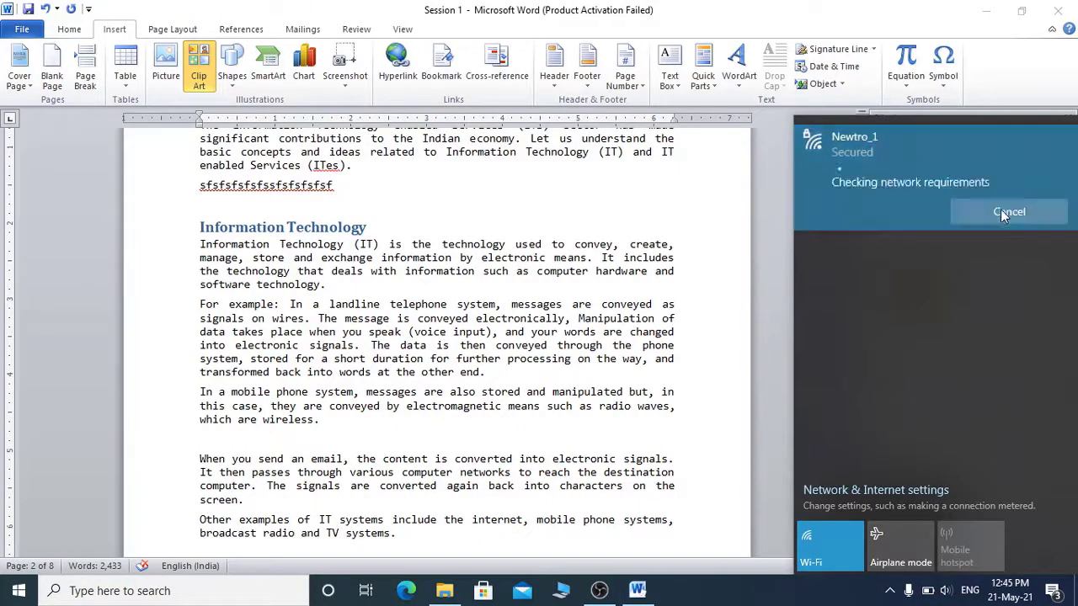
Insert the daffodil picture from the "flower" clip art results into the empty paragraph after the mobile phone paragraph.
click(766, 206)
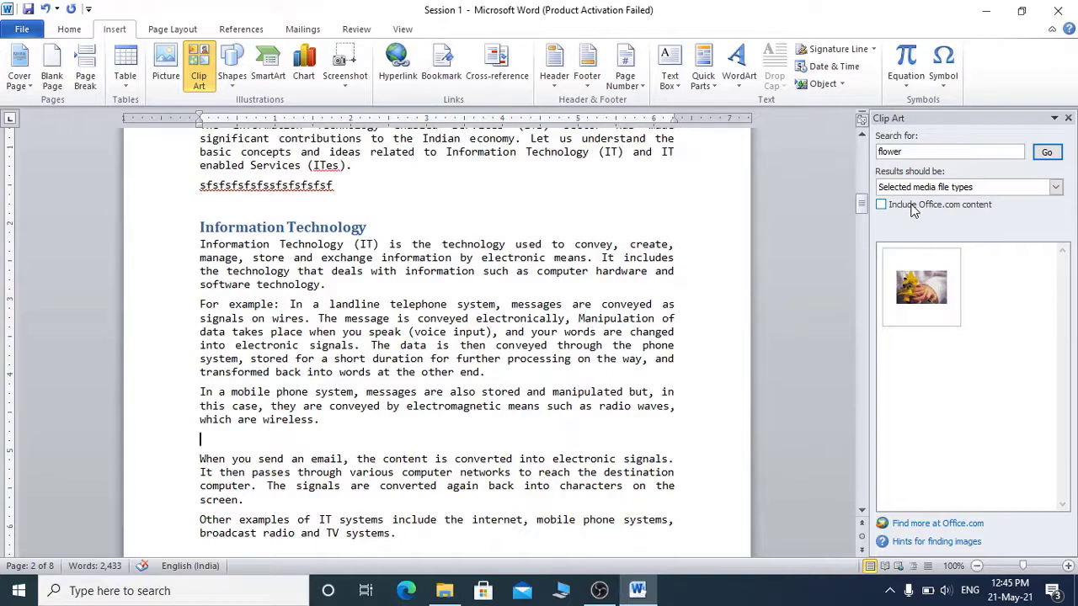
mouse_move(933, 280)
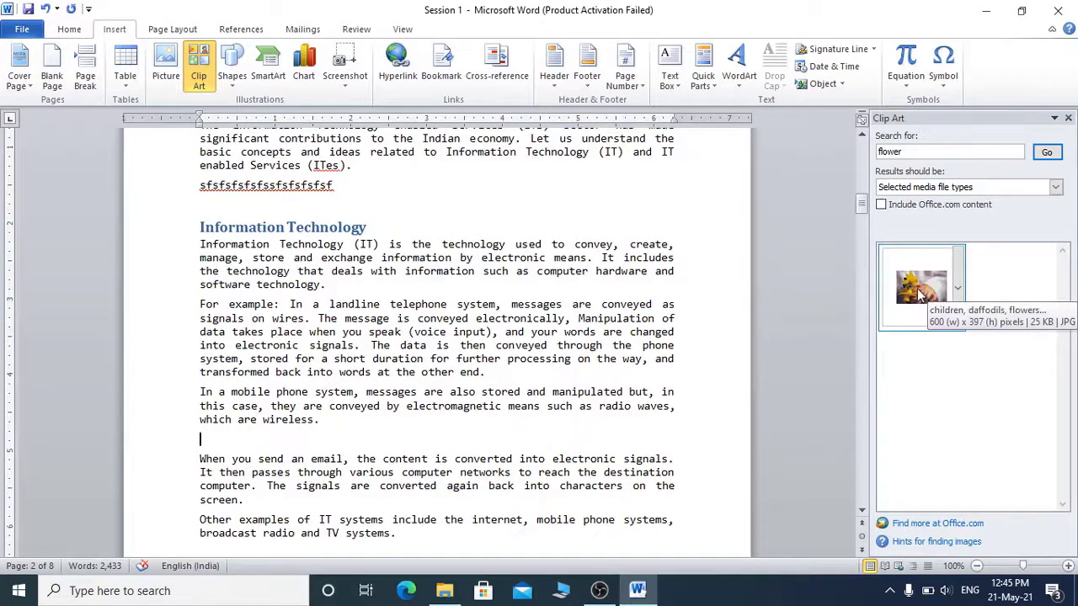
click(957, 291)
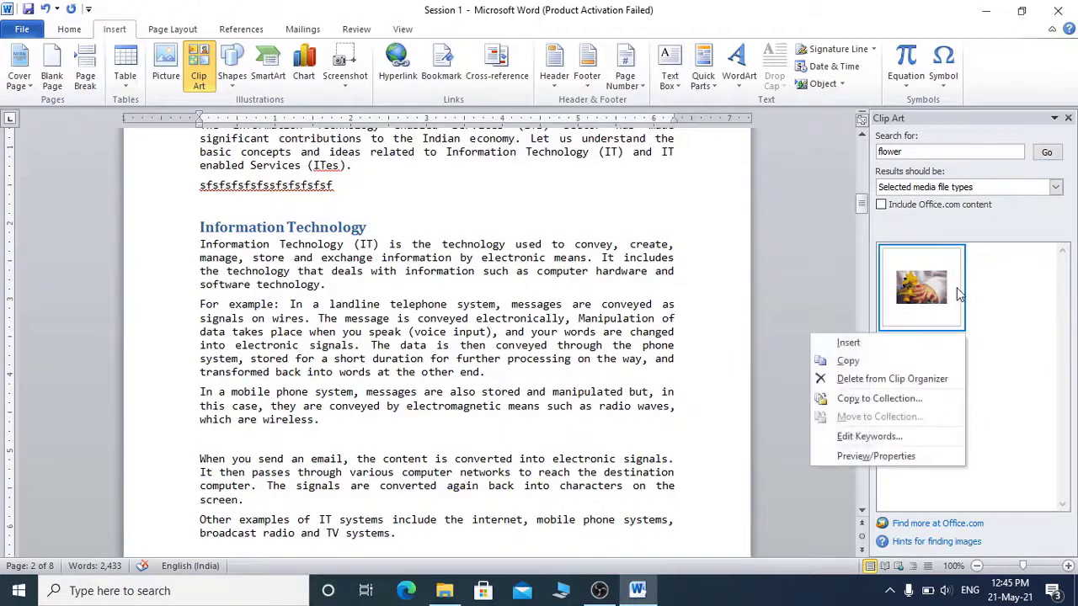
click(849, 343)
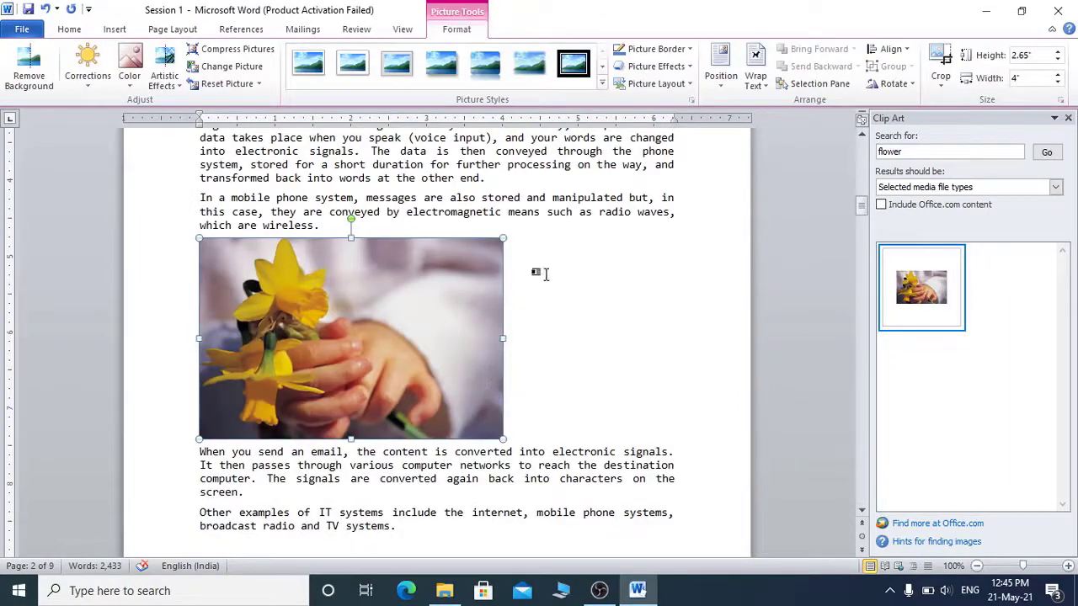
click(549, 305)
click(344, 333)
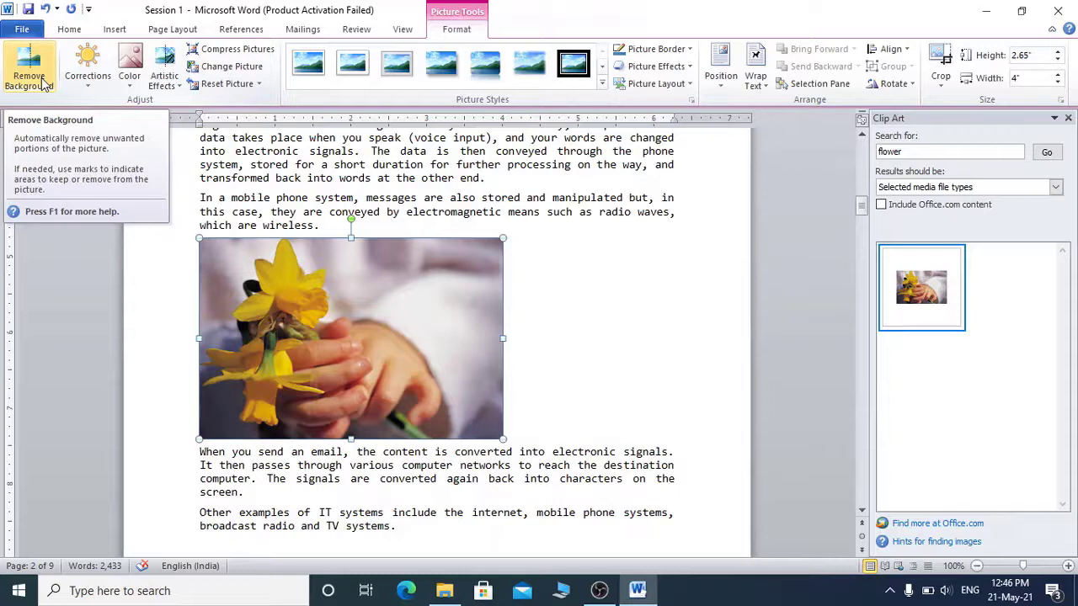
Reconnect to the Newtro_1 Wi-Fi network and repeat the "flower" clip art search with Office.com content included.
click(889, 592)
click(843, 559)
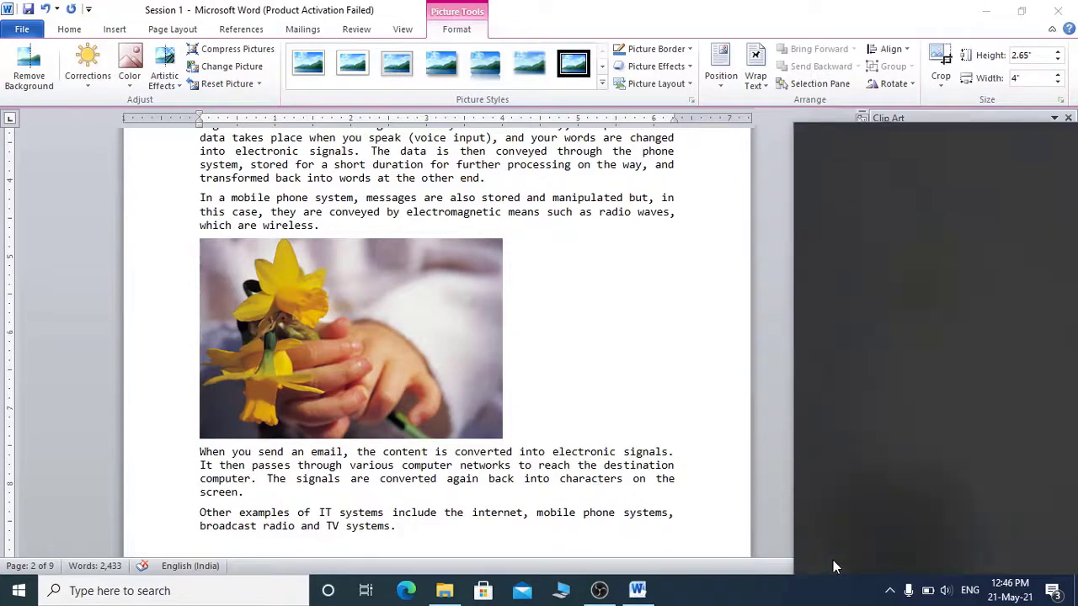
click(887, 148)
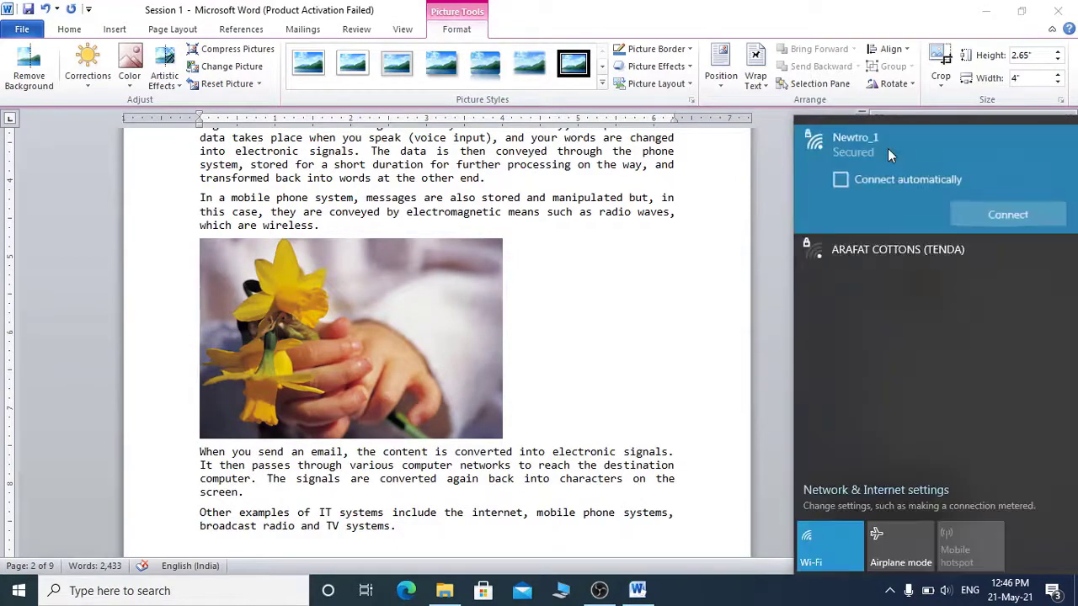
click(981, 206)
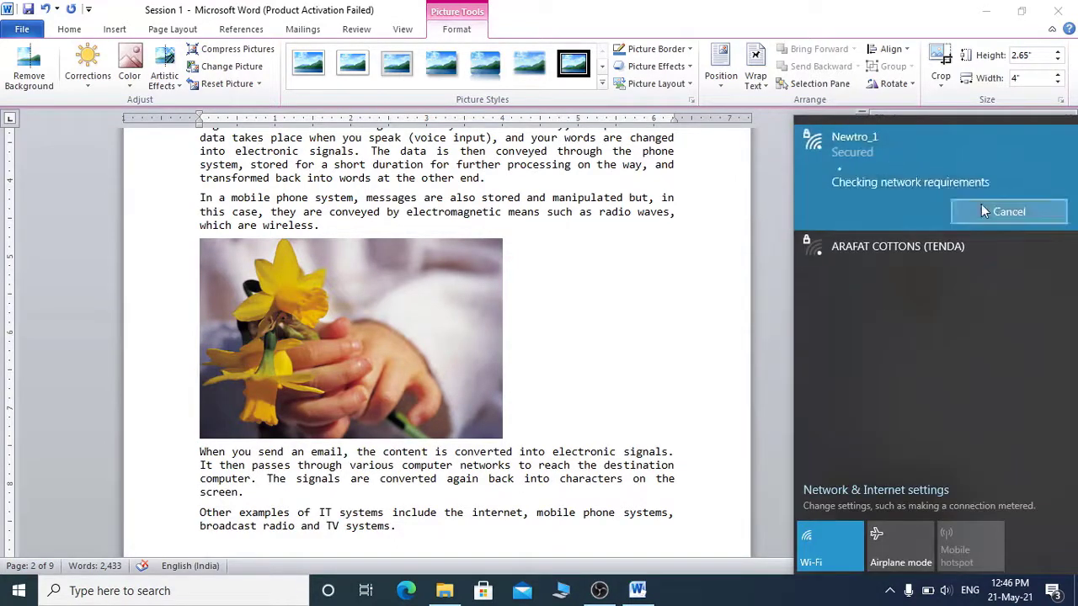
click(771, 230)
click(881, 205)
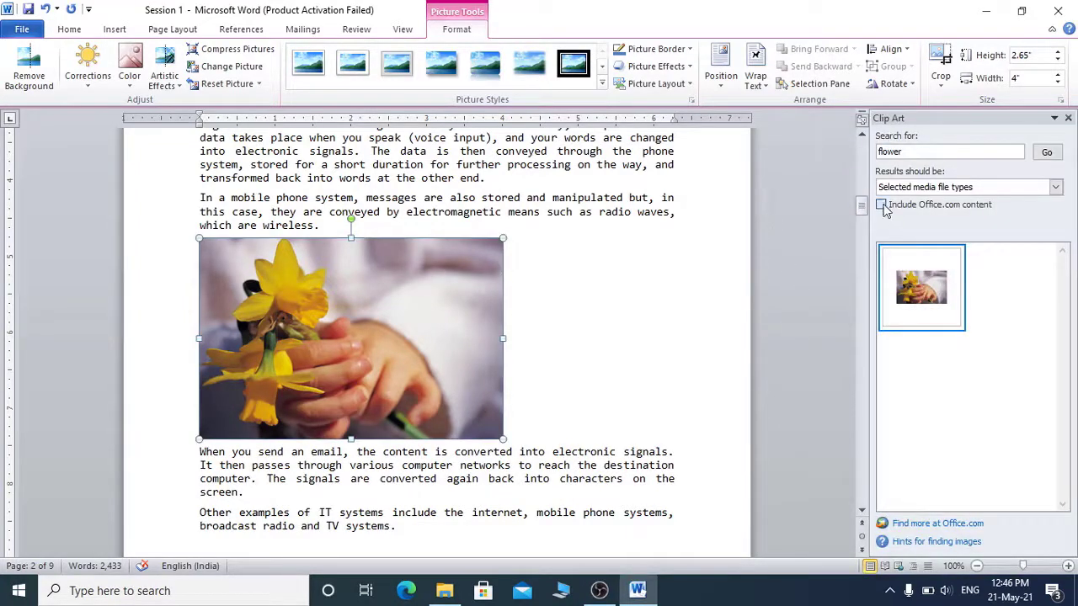
click(1048, 154)
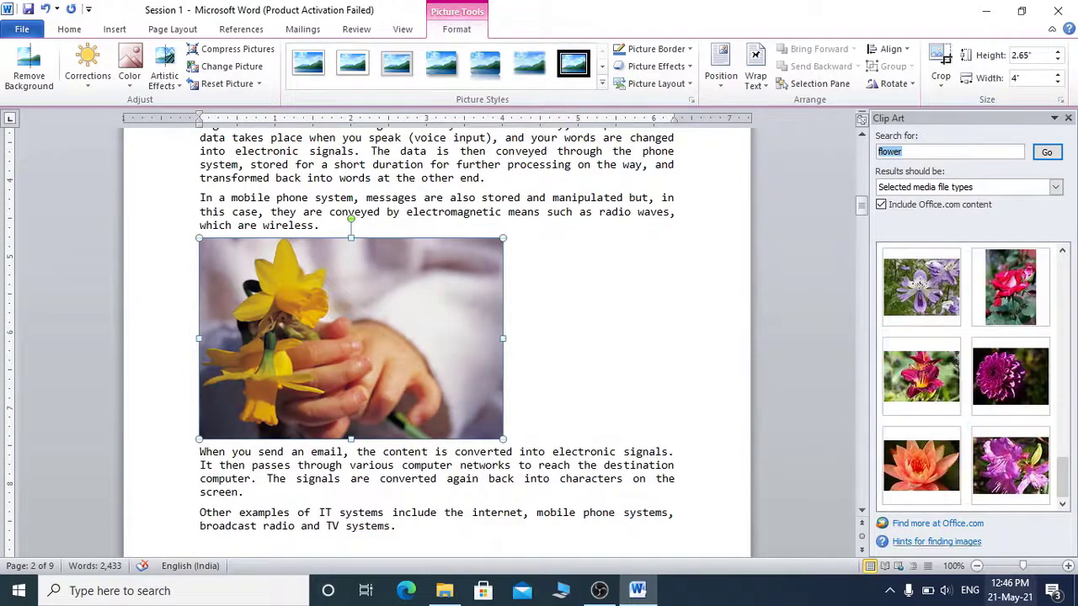
Replace the daffodil picture with the magenta lily clip art and shrink it to about 1.97" high by 2.95" wide.
click(332, 323)
key(Delete)
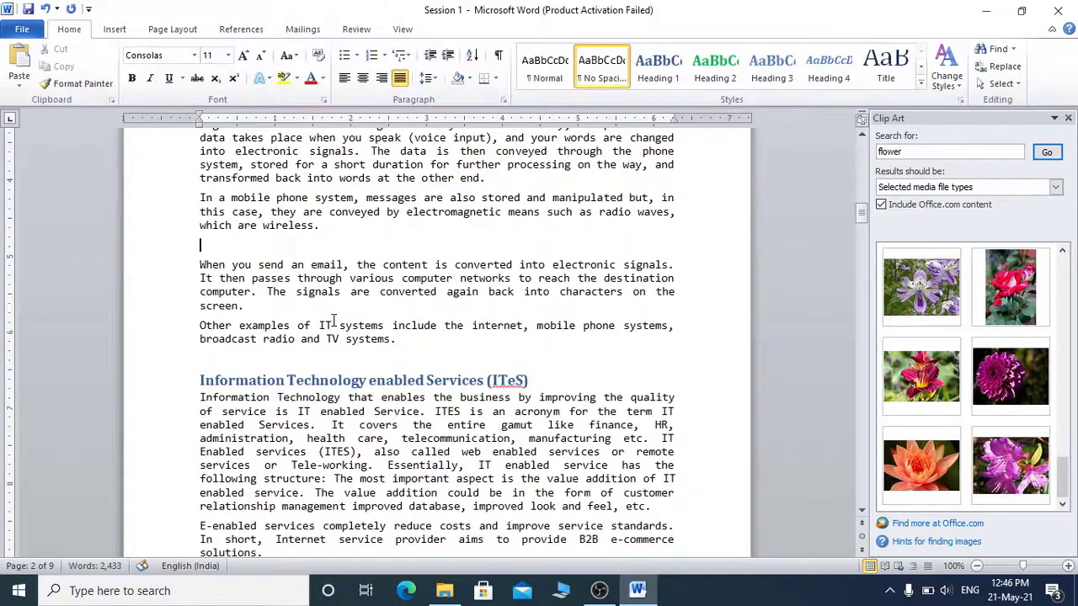
click(958, 376)
click(858, 433)
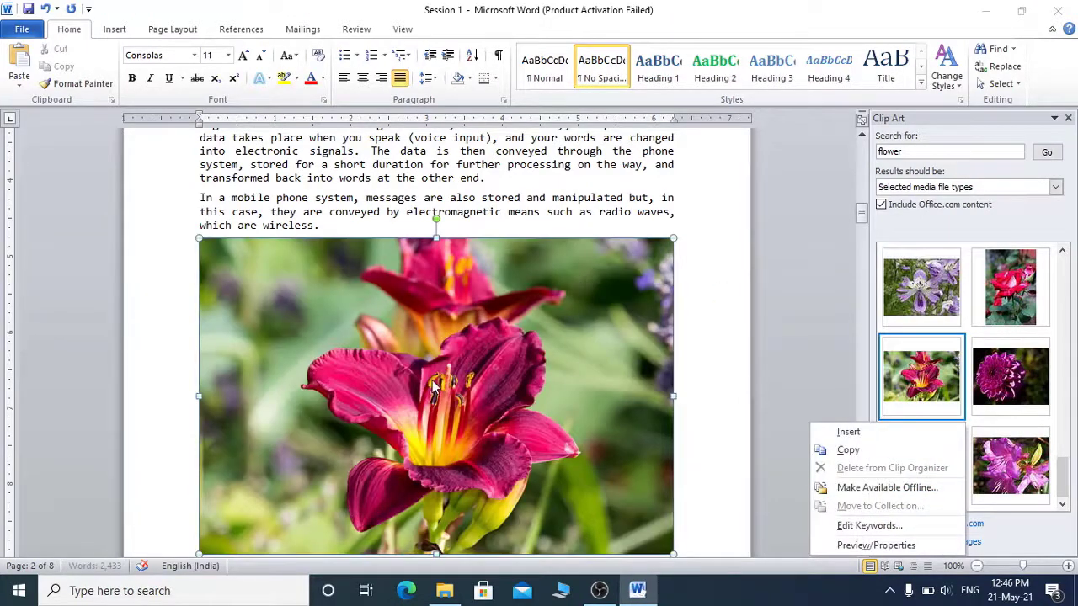
scroll(574, 354, down, 1)
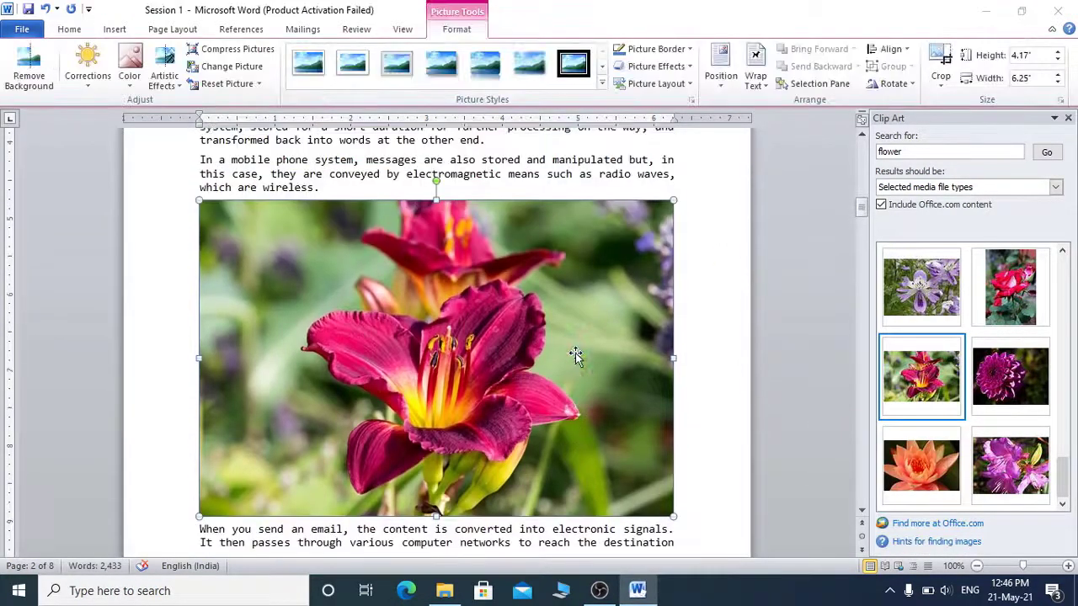
drag(674, 201, 423, 368)
Search the clip art for "chair" with Office.com content included.
click(920, 152)
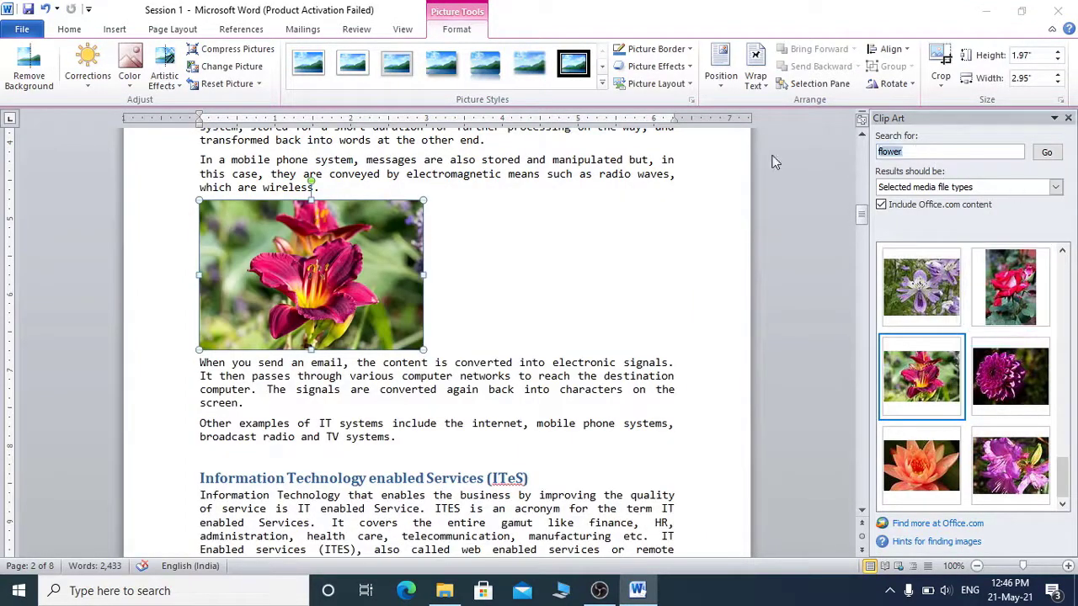
text(chair)
click(1045, 152)
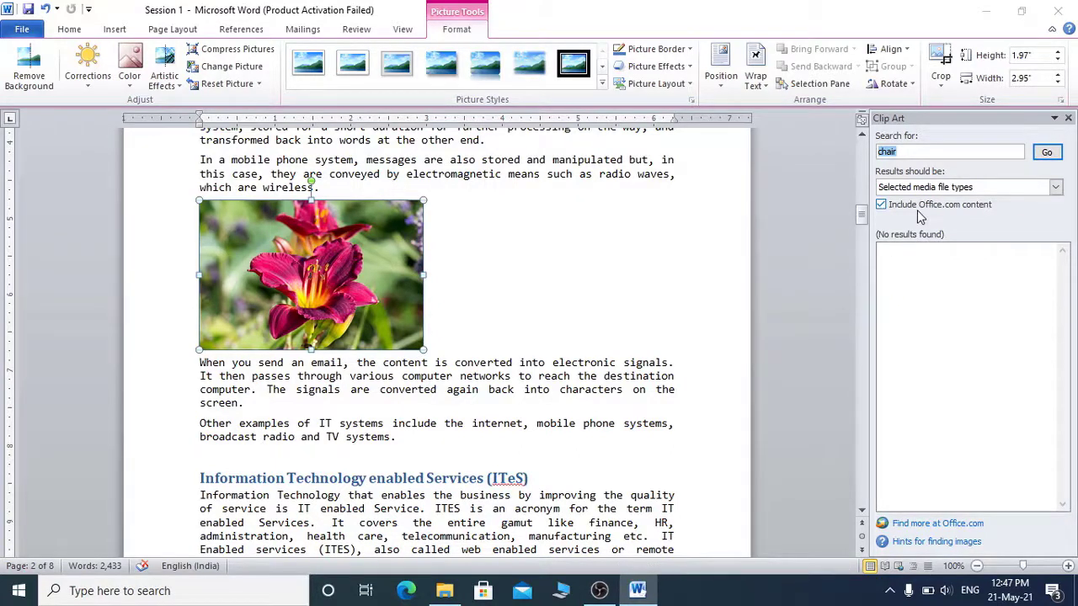
Search the clip art for "building" and insert the curved blue-glass building picture directly after the lily picture.
text(building)
click(1041, 155)
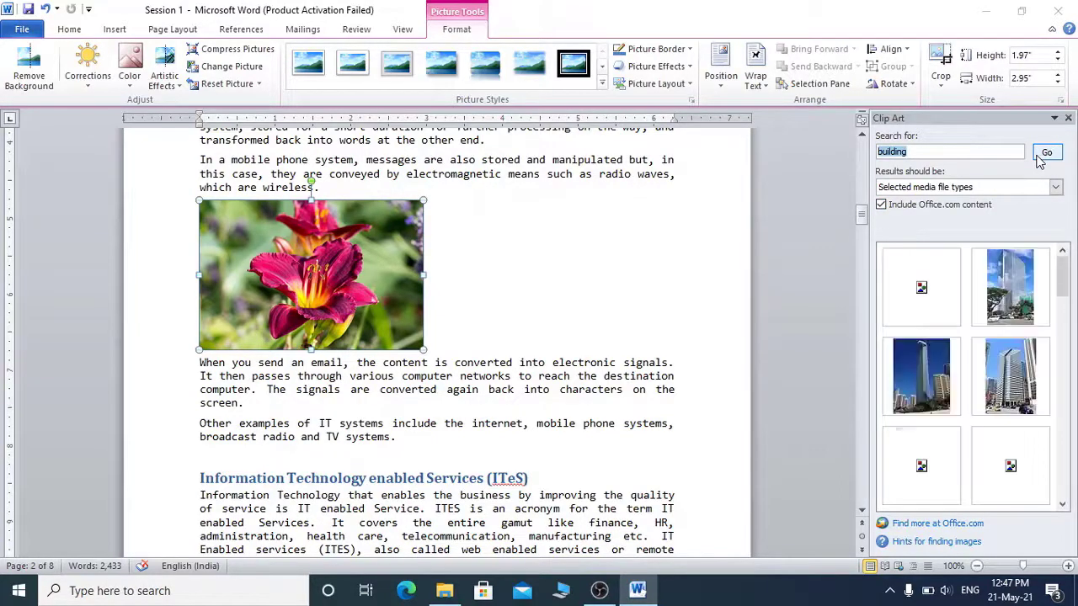
scroll(942, 395, down, 5)
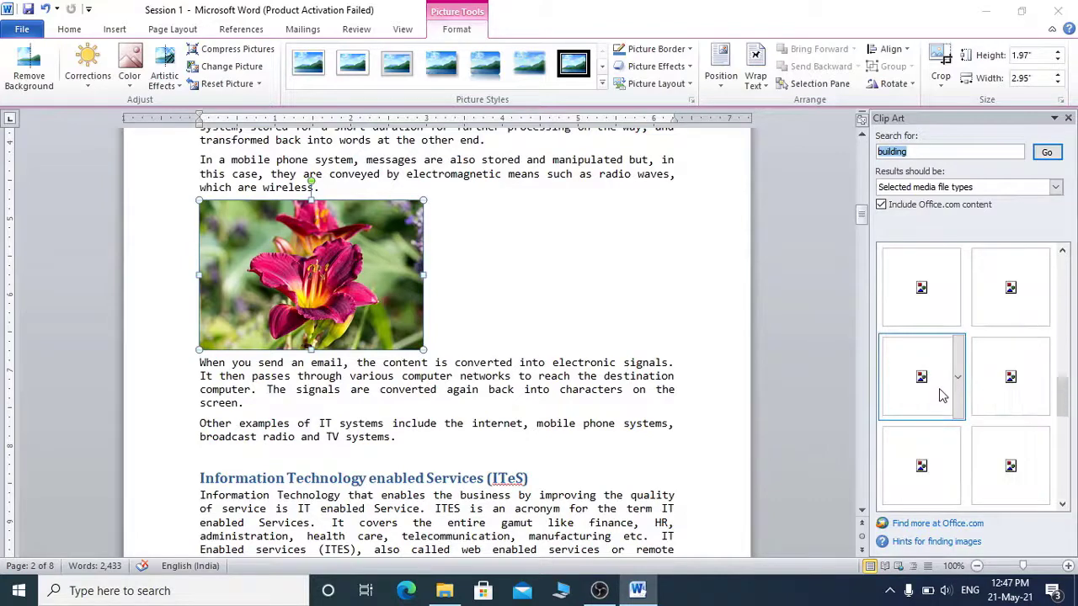
scroll(942, 396, down, 3)
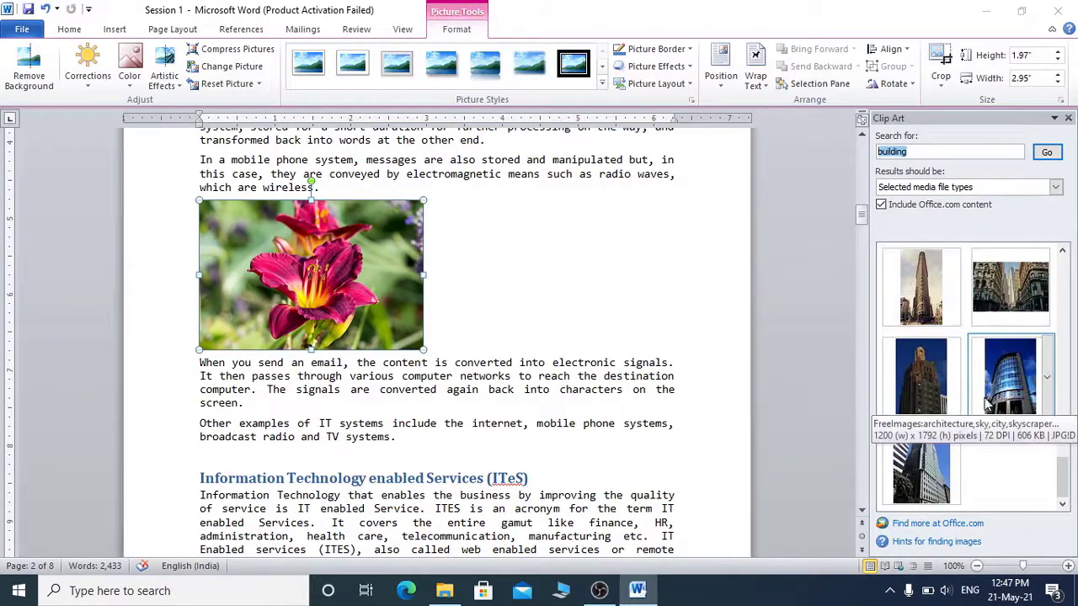
click(513, 298)
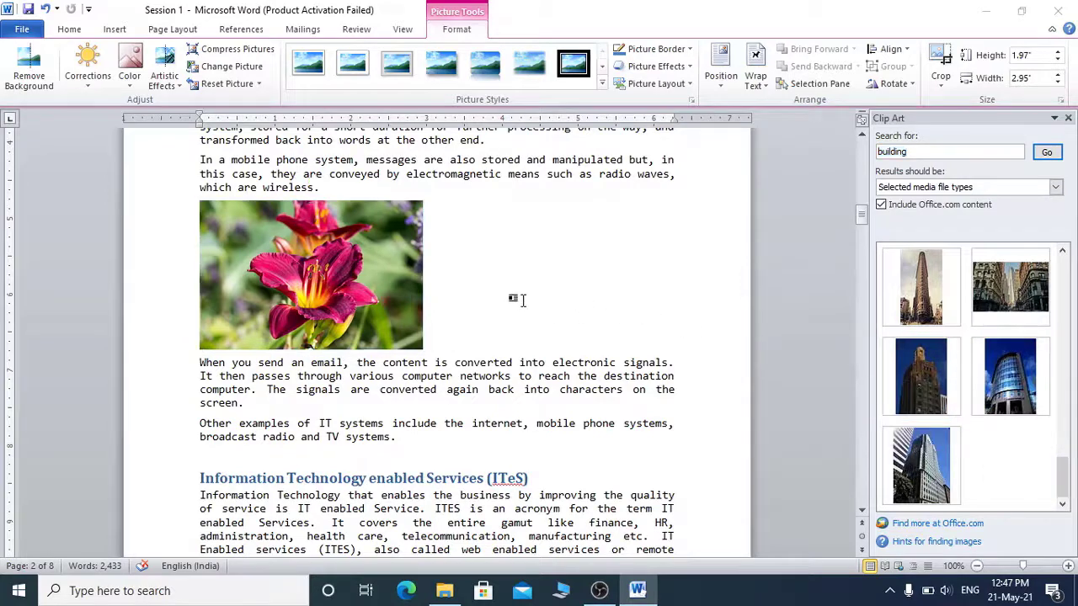
click(1048, 377)
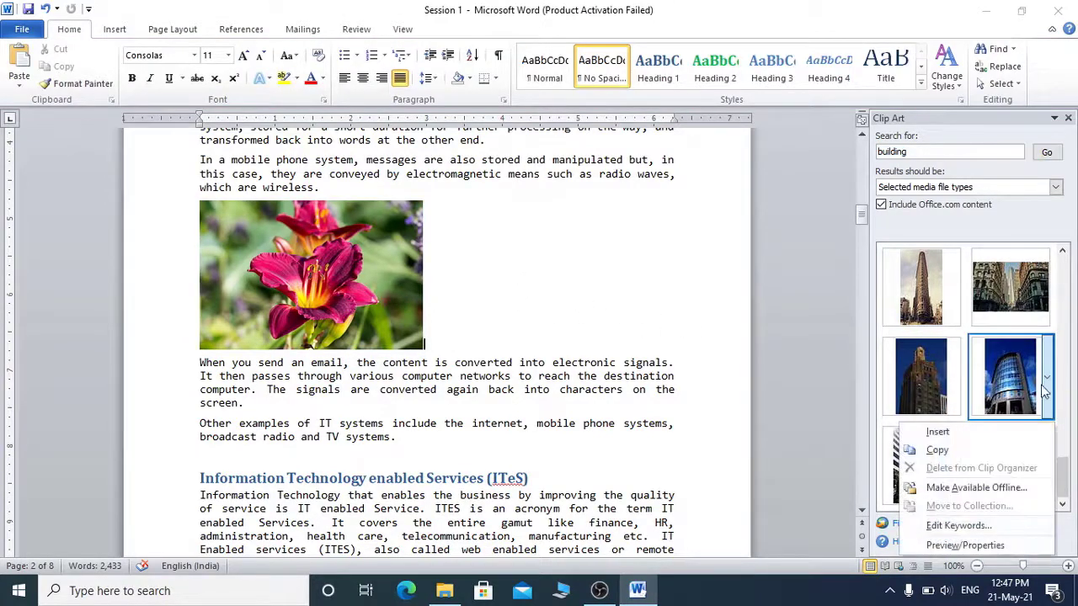
click(965, 438)
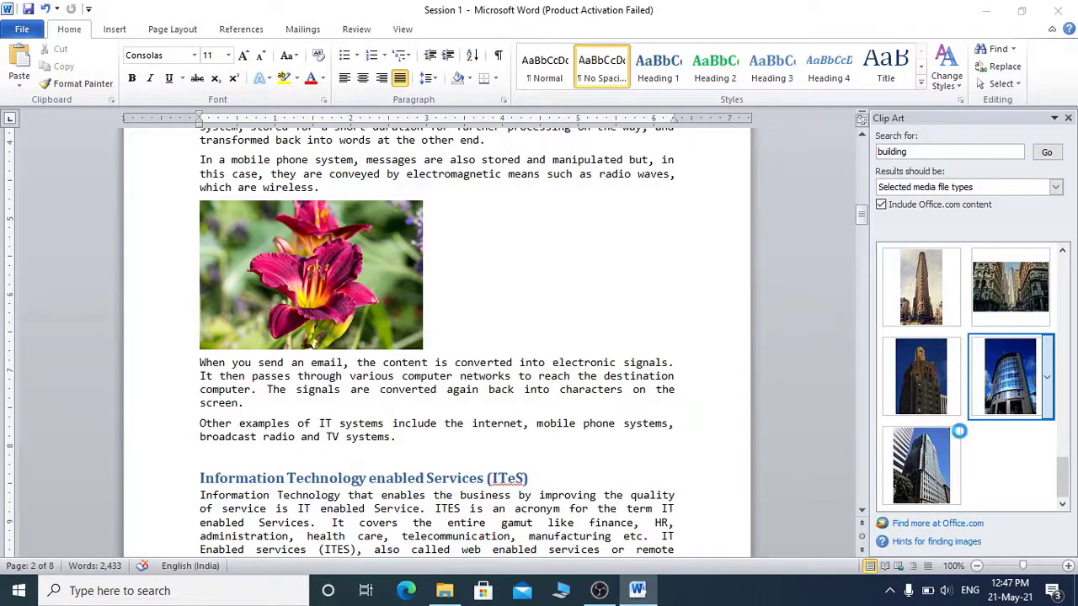
Shrink the building picture proportionally to about 2.48" high by 1.66" wide.
scroll(509, 413, down, 5)
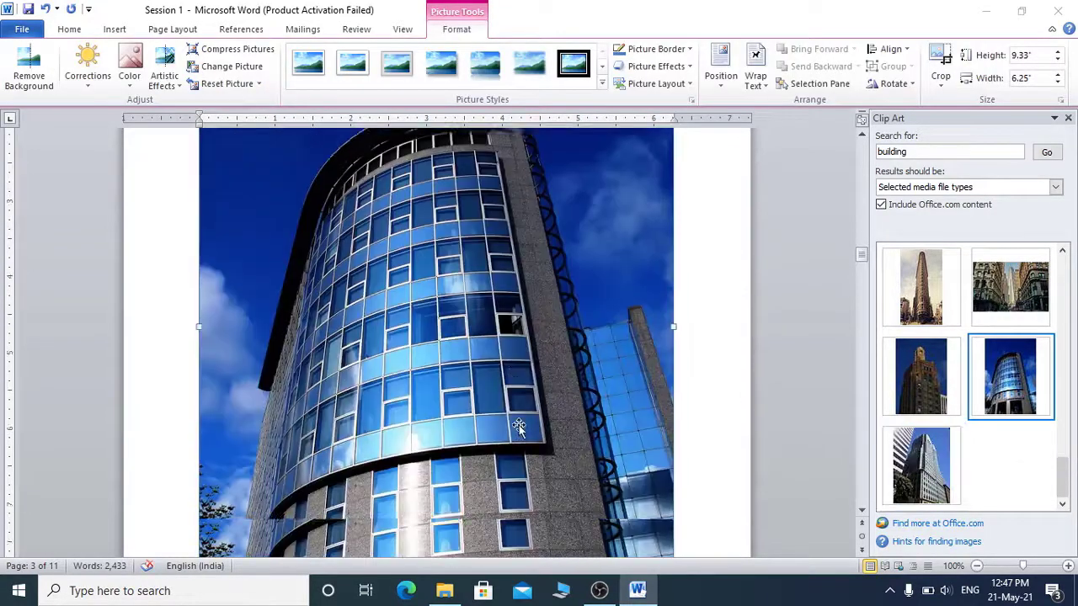
scroll(517, 427, up, 5)
drag(664, 249, 495, 507)
scroll(459, 504, up, 10)
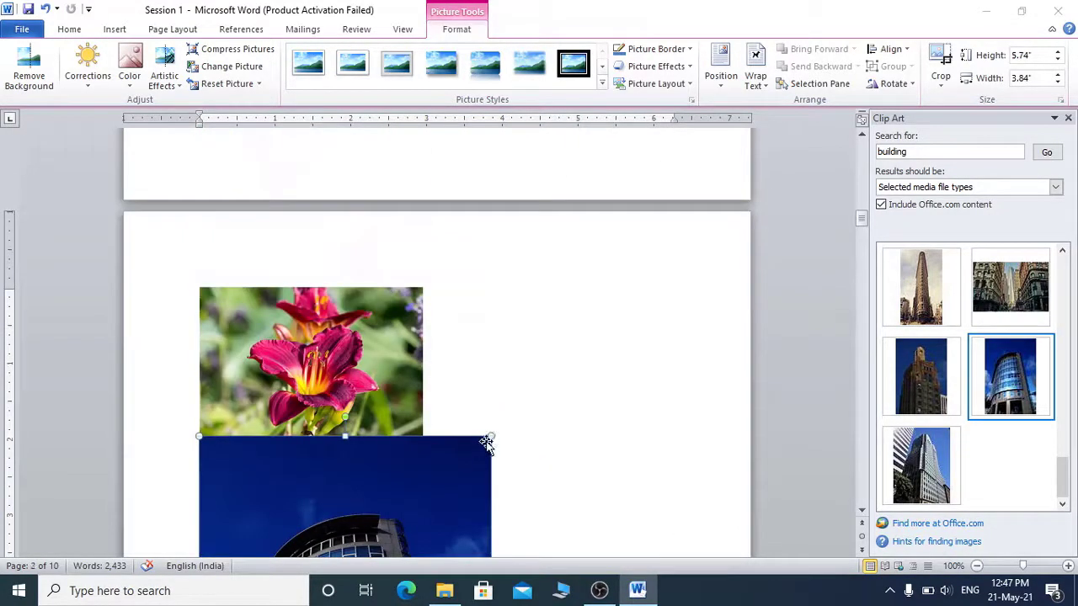
drag(491, 436, 410, 501)
scroll(410, 501, down, 1)
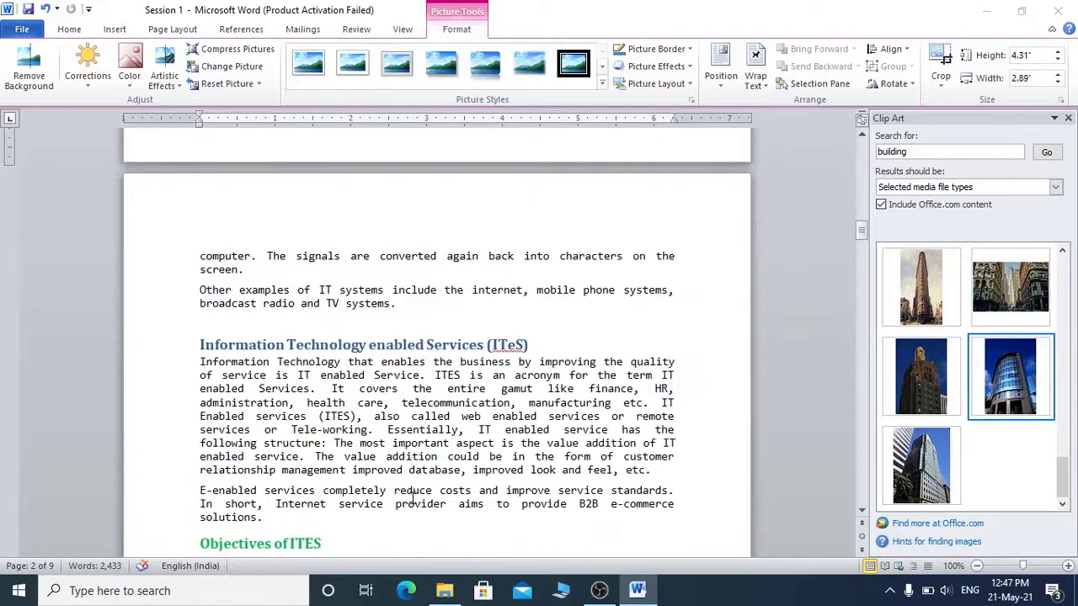
scroll(412, 498, up, 15)
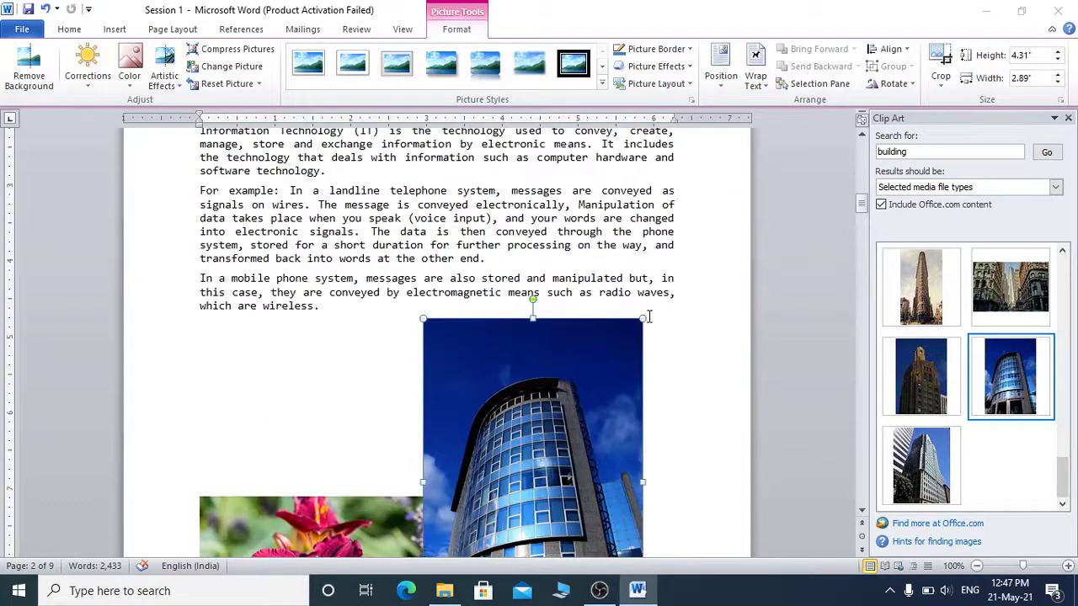
drag(644, 320, 551, 453)
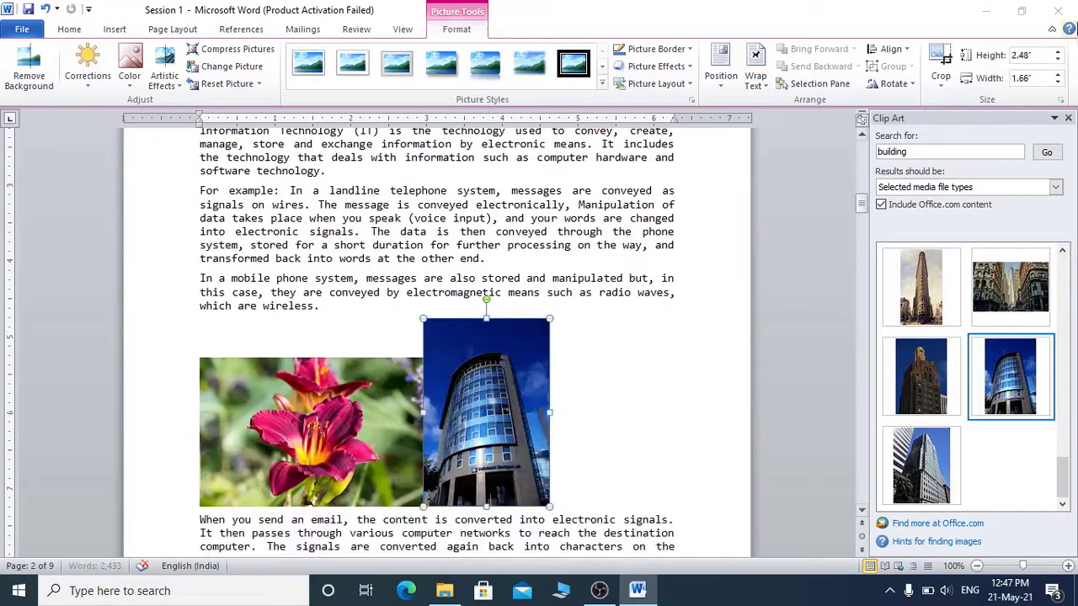
Set the building picture's height to 1" and enlarge it to about 1.96" high by 1.32" wide, matching the lily's height.
click(1029, 55)
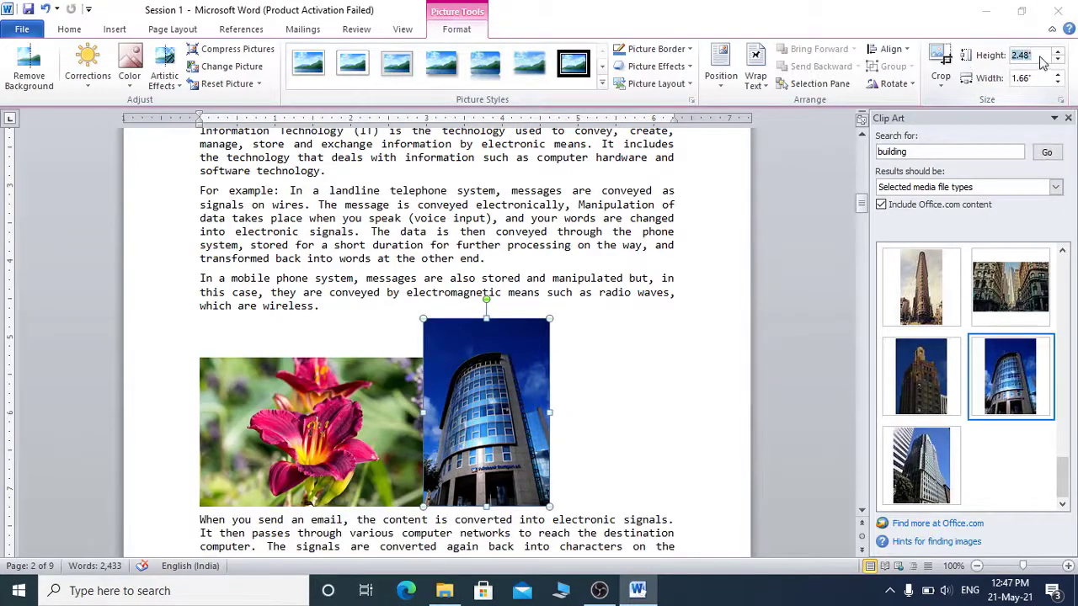
text(1)
key(Return)
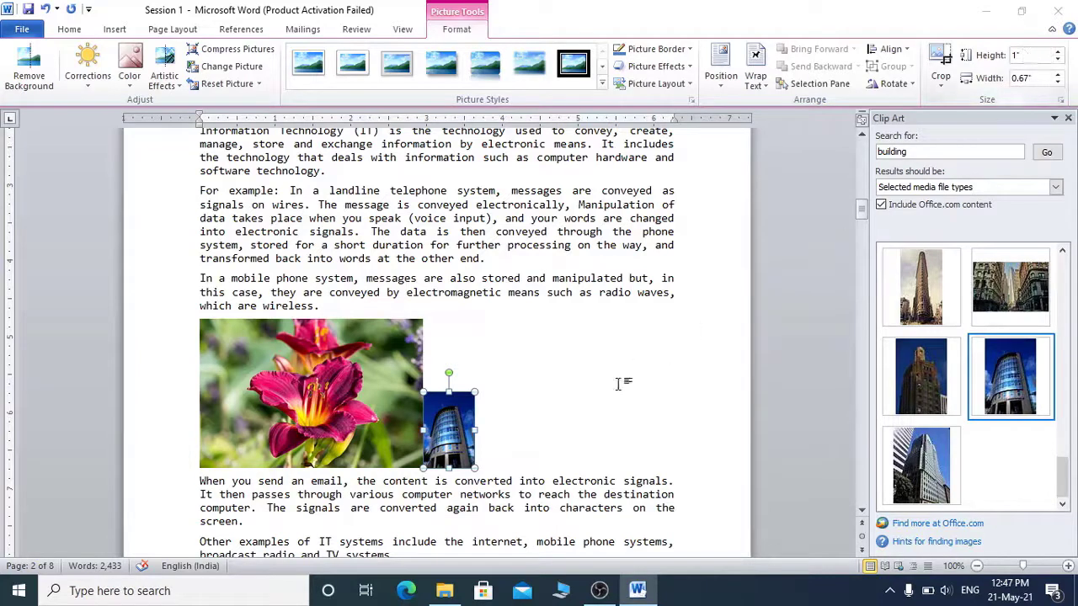
drag(483, 376, 515, 317)
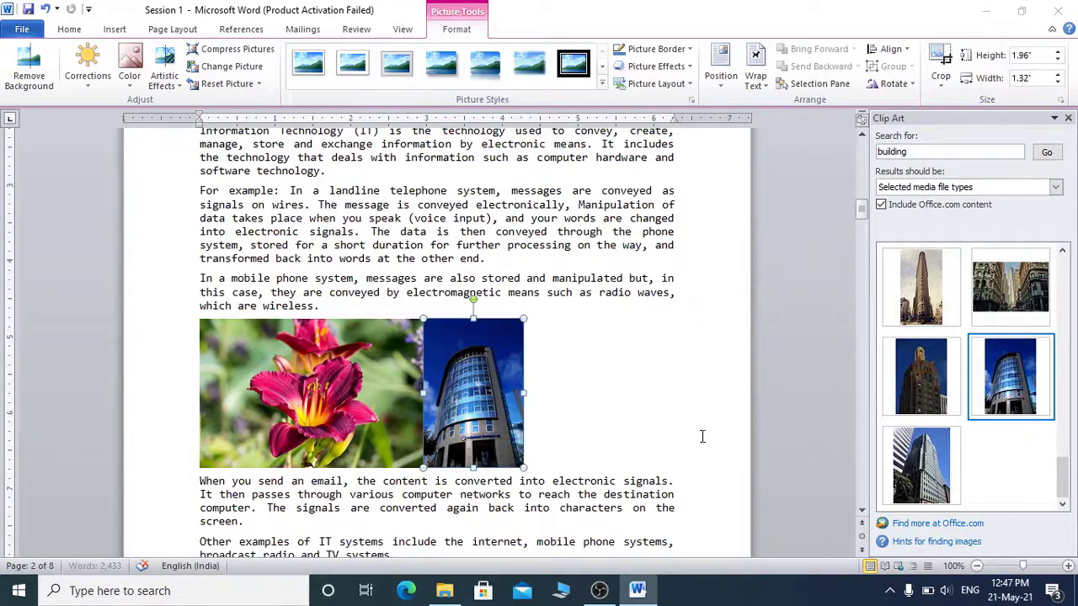
Position the building picture at the top center of the page with text wrapping.
click(578, 403)
drag(456, 405, 531, 369)
click(758, 78)
click(722, 83)
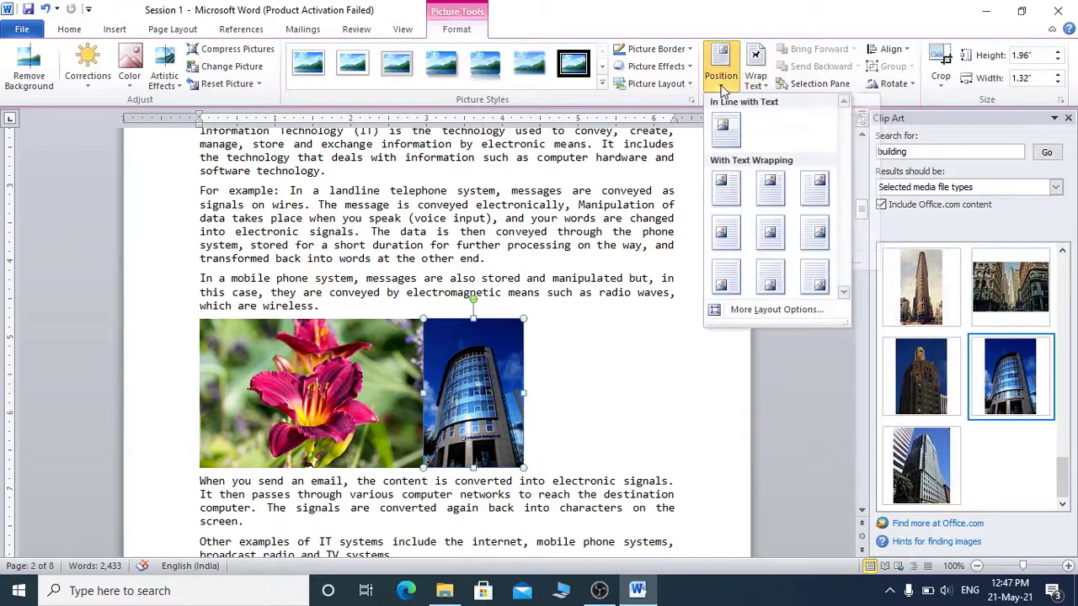
click(771, 192)
Move the building picture down the page into the blank space beside the lily picture.
scroll(772, 192, up, 9)
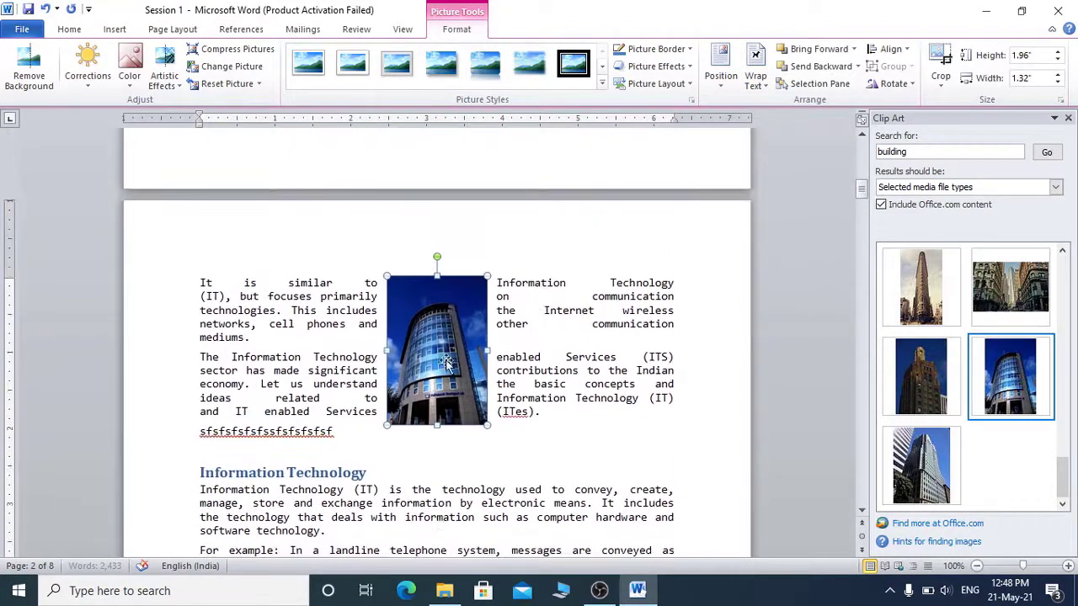
drag(447, 351, 540, 414)
scroll(542, 412, down, 6)
drag(540, 179, 542, 421)
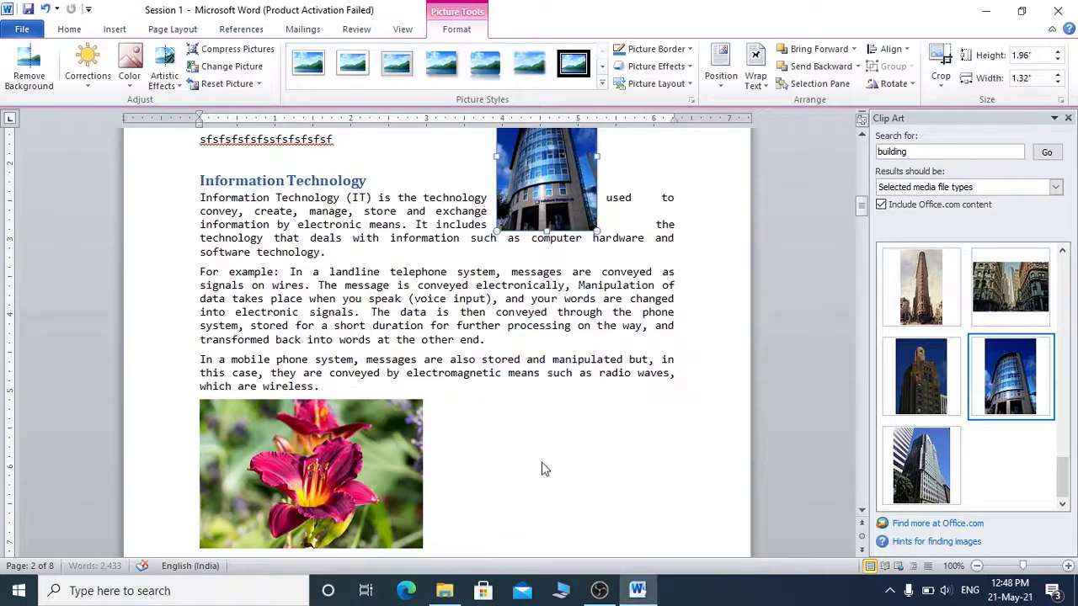
scroll(542, 455, down, 1)
Position the lily picture at the middle right of the page with text wrapping.
click(352, 401)
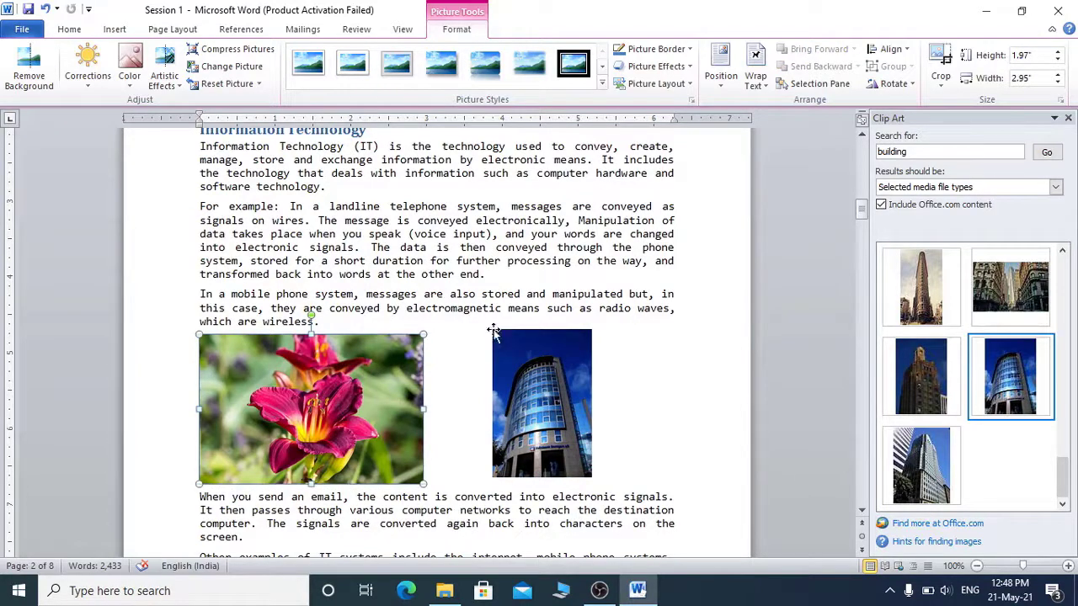
click(720, 80)
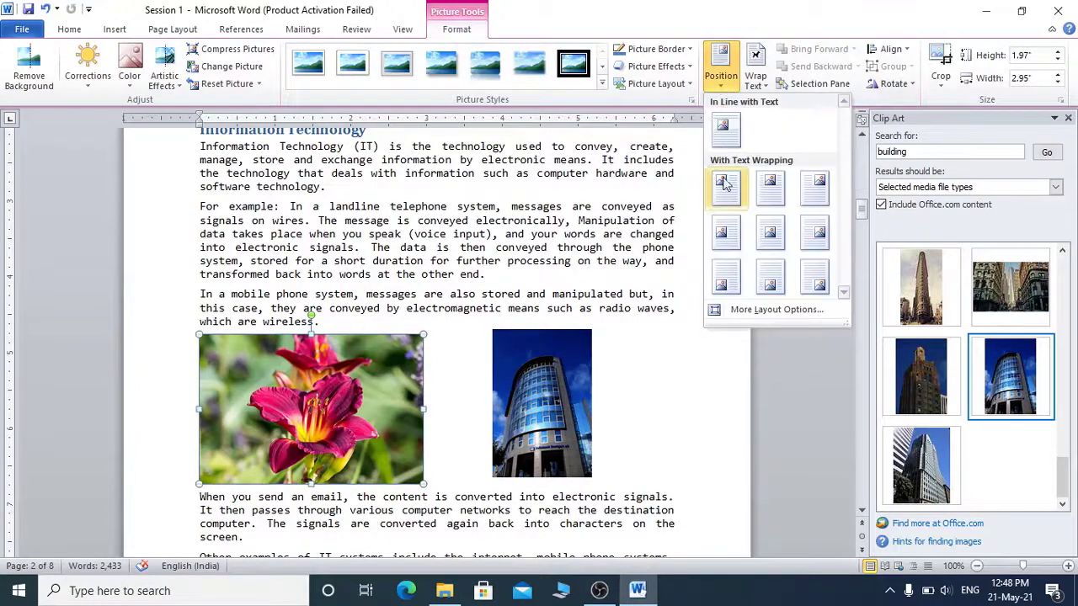
click(813, 240)
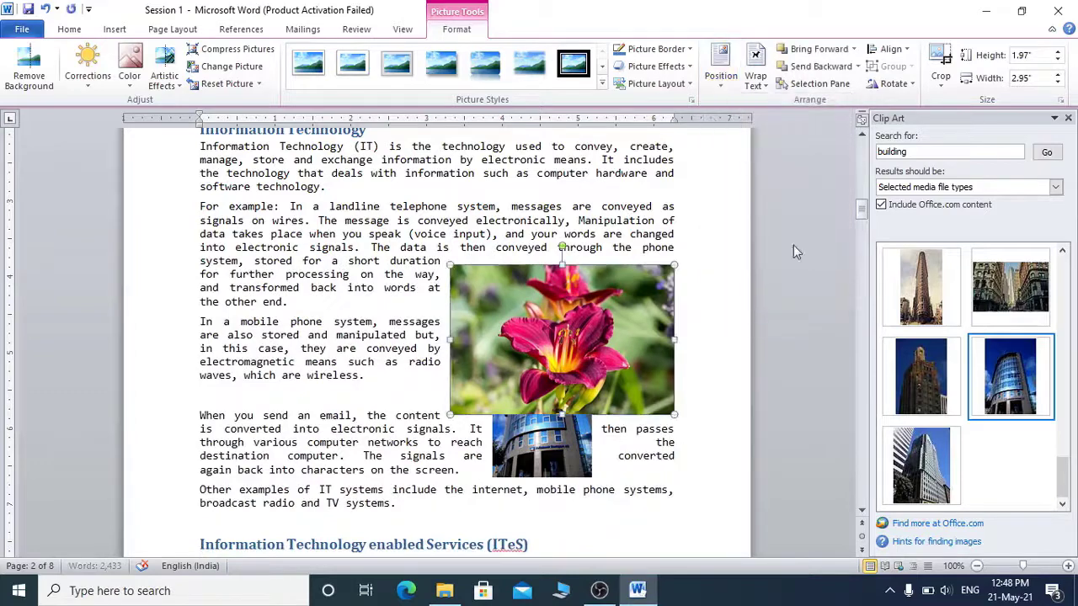
Move the lily picture to the left of the "For example" paragraph, and position it at the page's bottom right with text wrapping.
drag(607, 339, 350, 276)
click(758, 78)
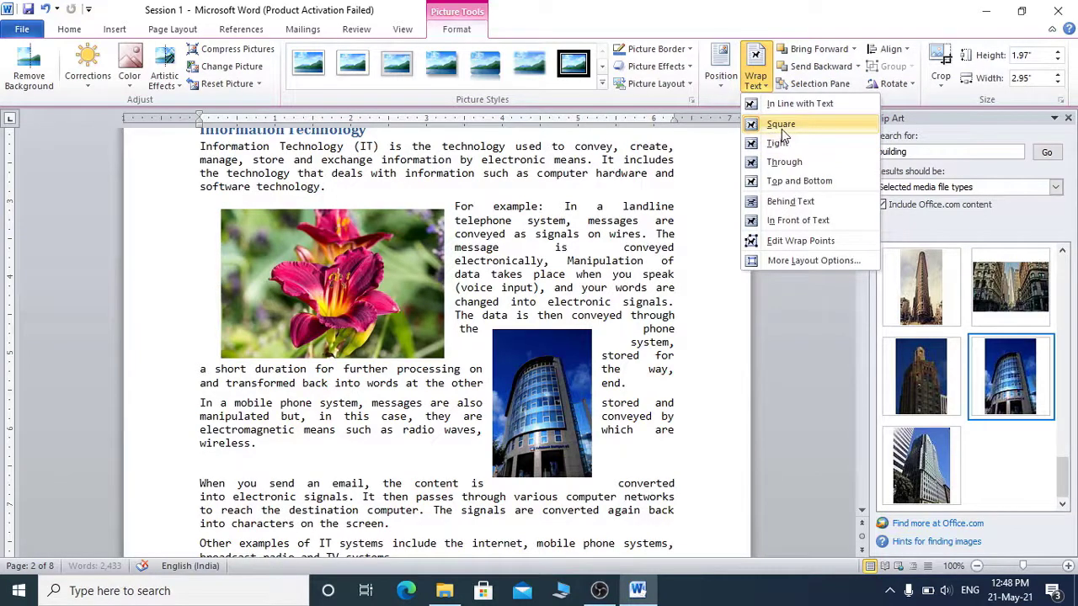
click(721, 68)
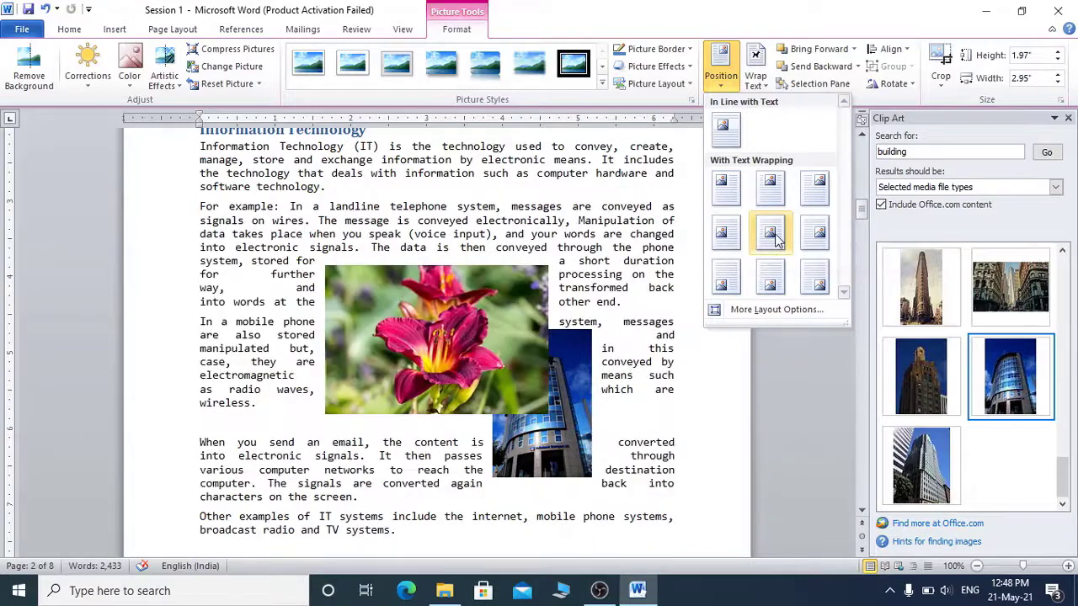
click(815, 282)
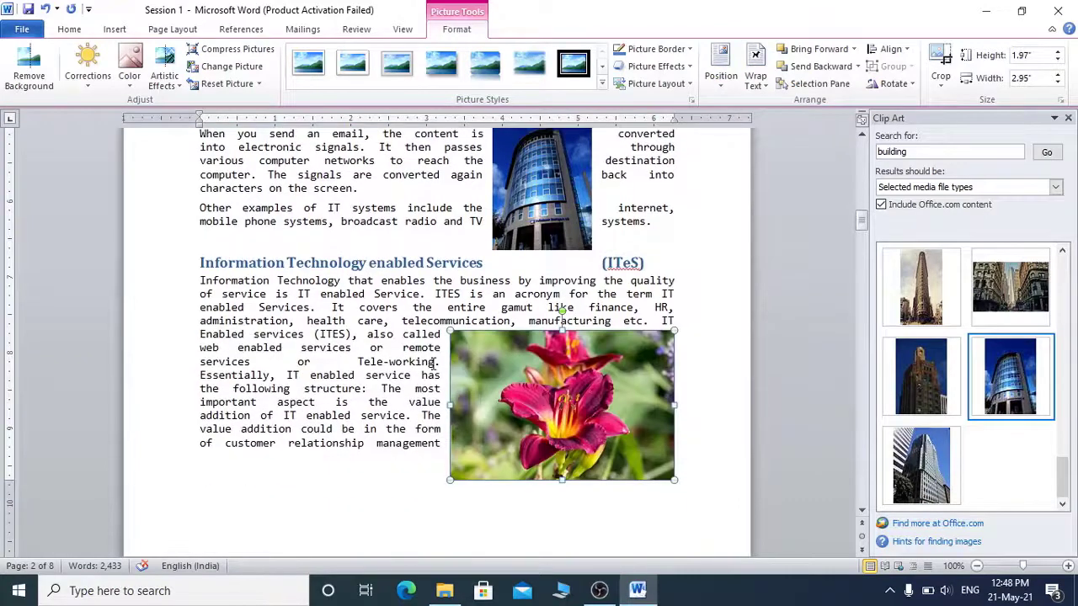
Position the lily picture at the bottom center with text wrapping and adjust its placement within the ITeS paragraph.
click(720, 78)
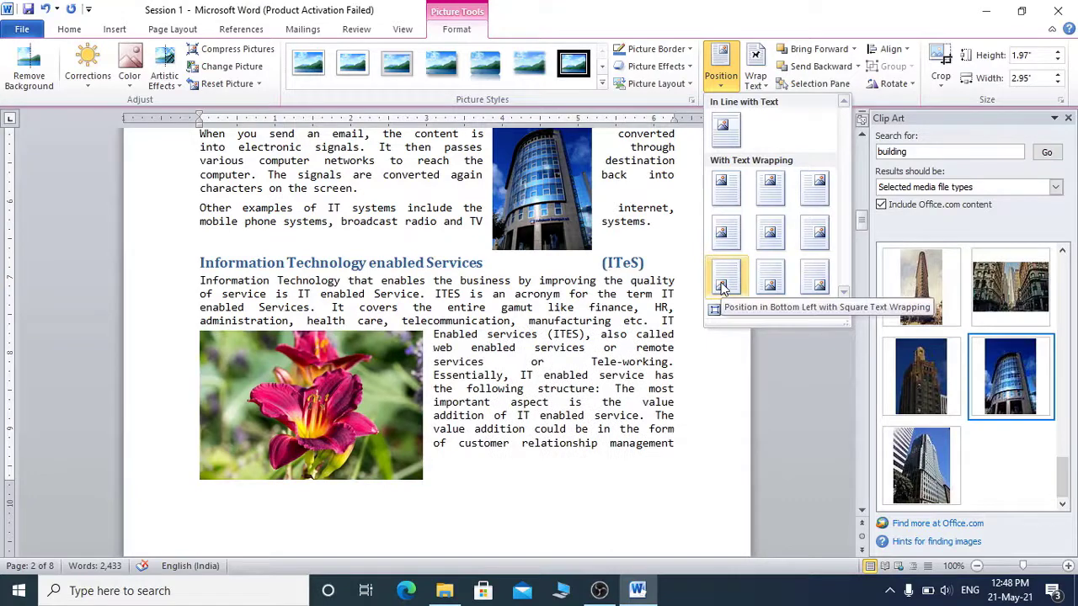
click(768, 289)
drag(450, 393, 494, 360)
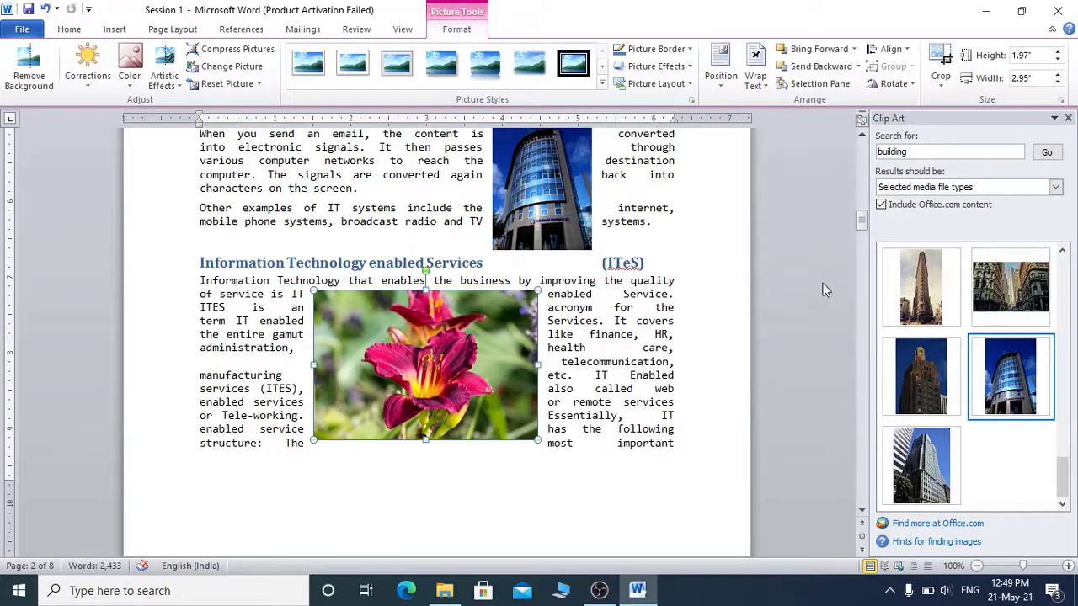
drag(409, 344, 416, 375)
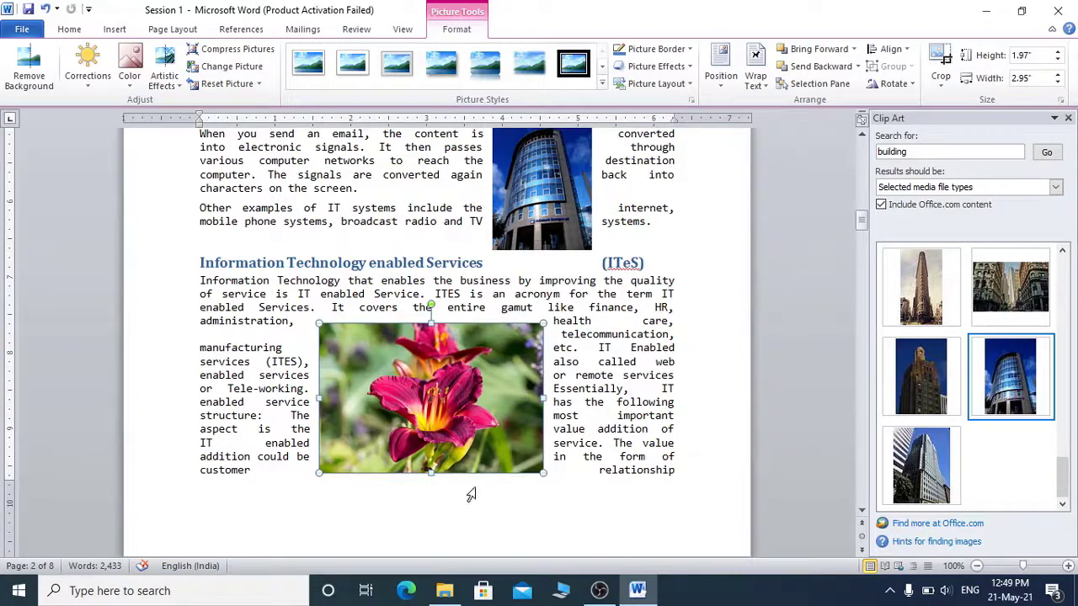
Switch to Google Chrome, search Google for "chair images" and show the image results.
click(17, 591)
click(366, 171)
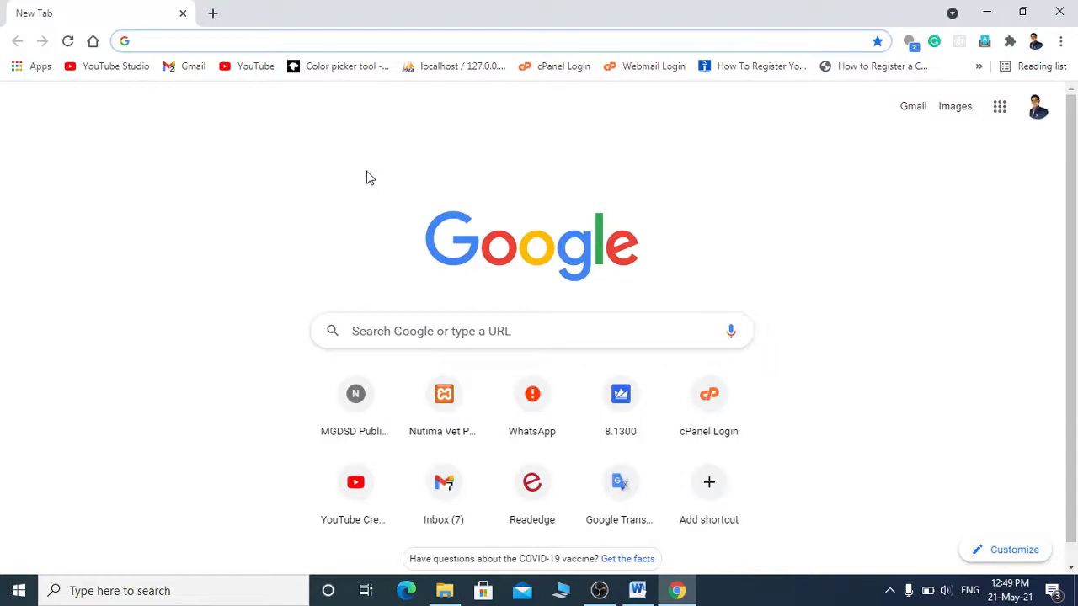
text(cha)
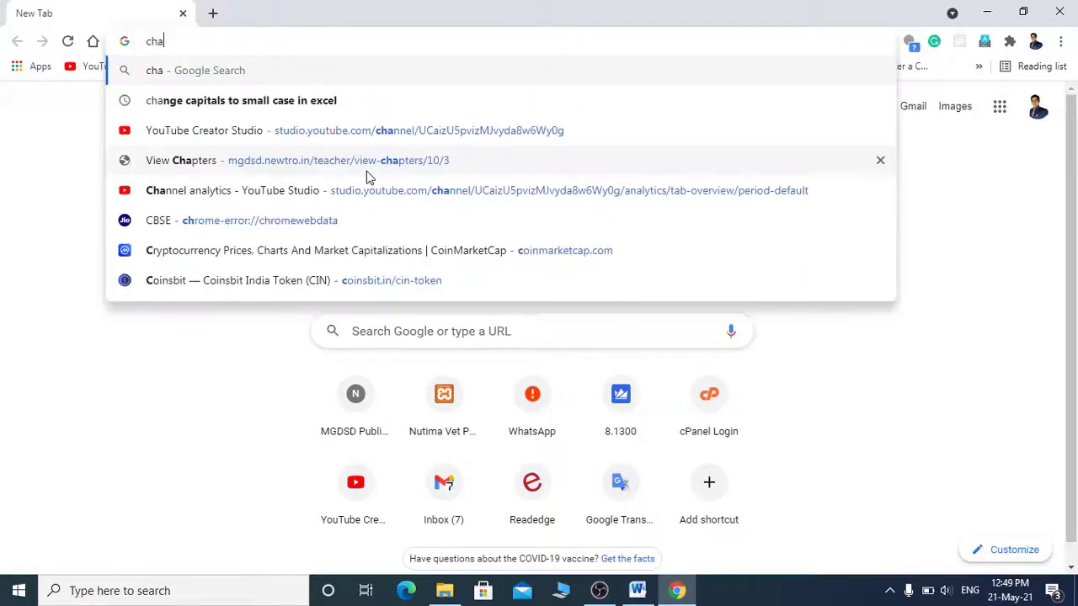
text(ir images)
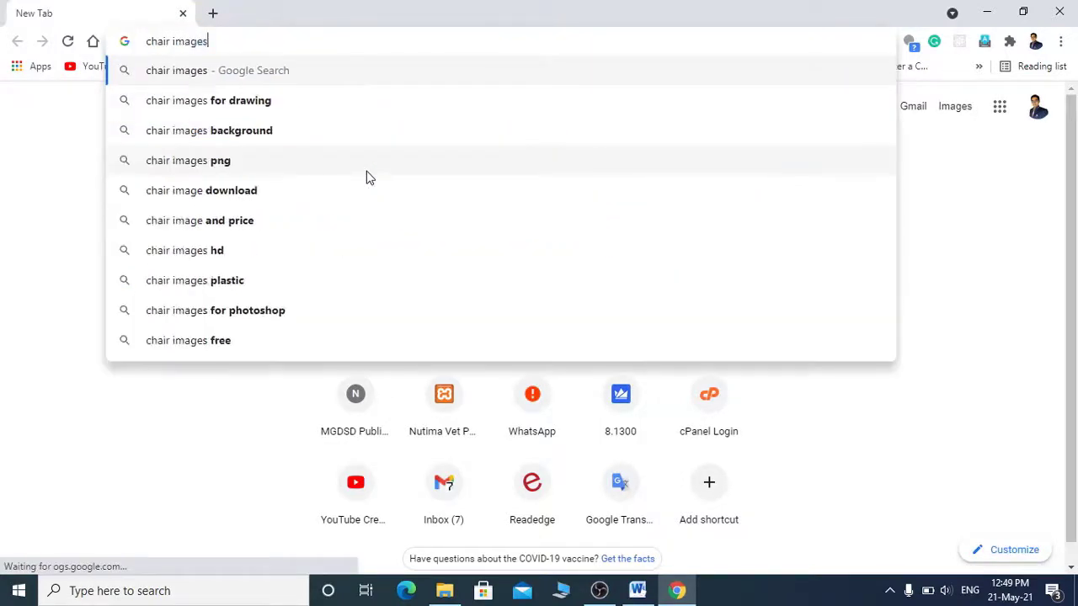
key(Return)
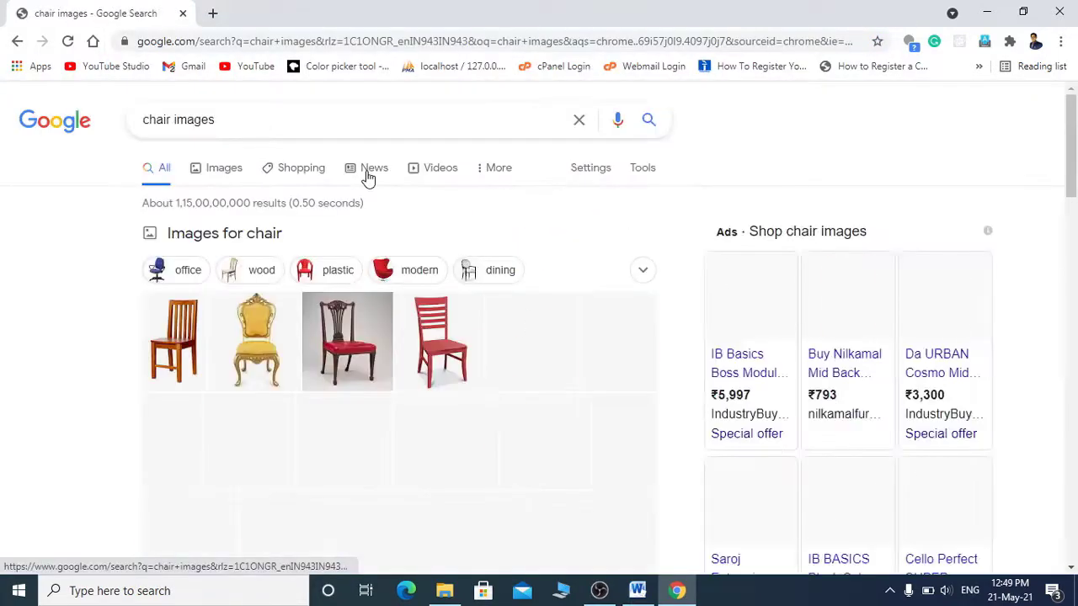
scroll(366, 313, down, 2)
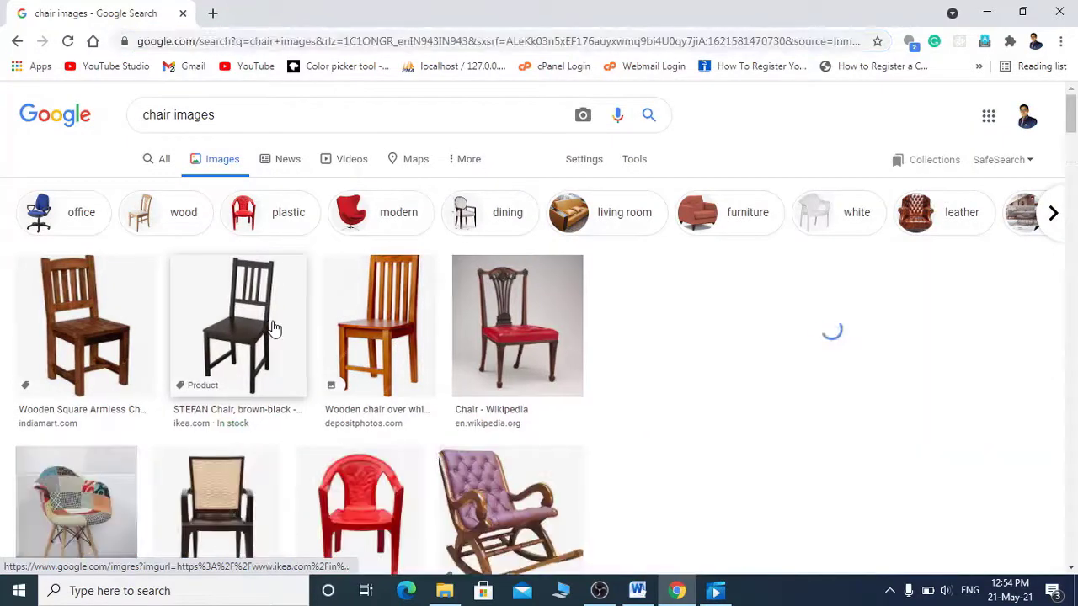
Open the larger preview of the brown-black STEFAN chair and copy its image.
click(273, 329)
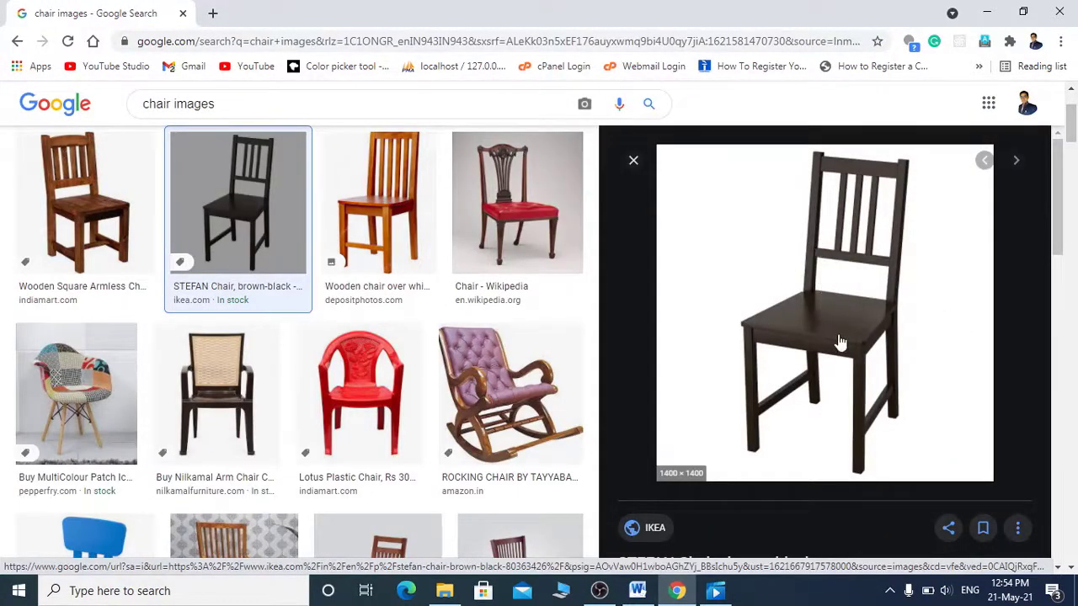
right_click(825, 305)
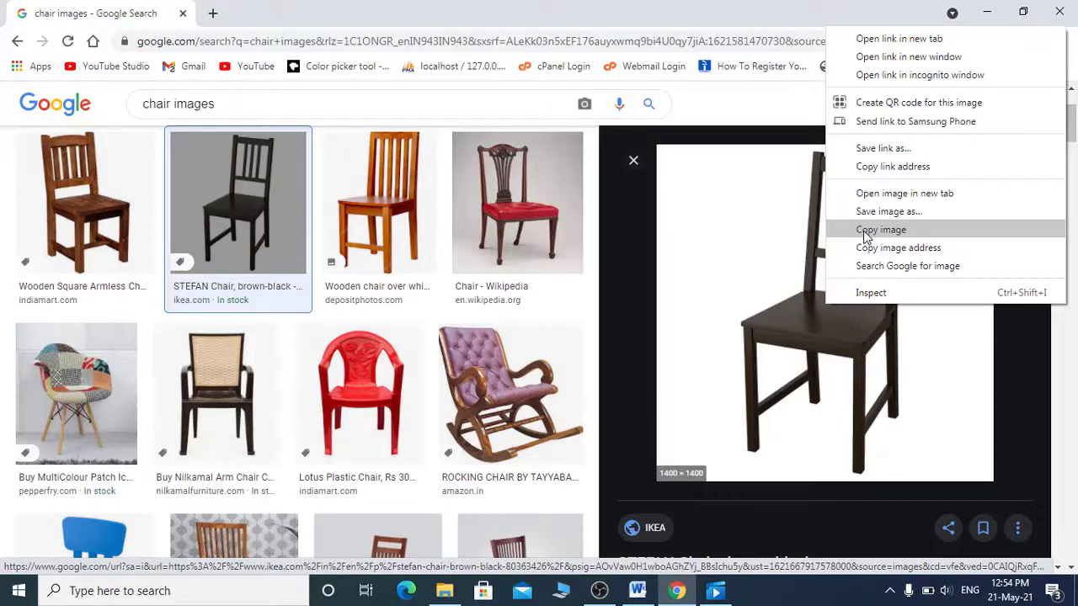
right_click(803, 315)
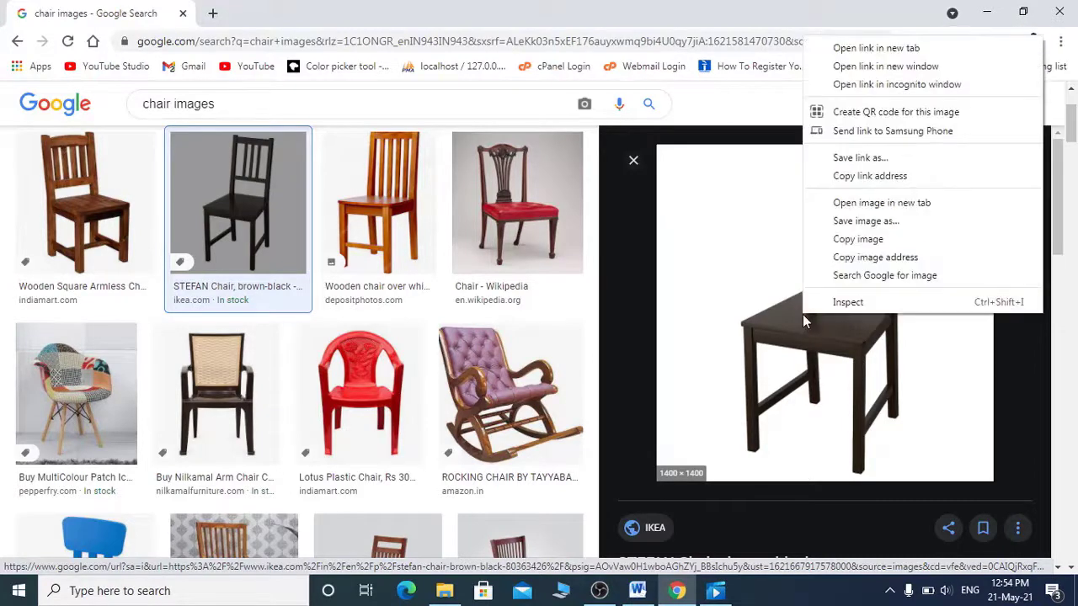
click(847, 243)
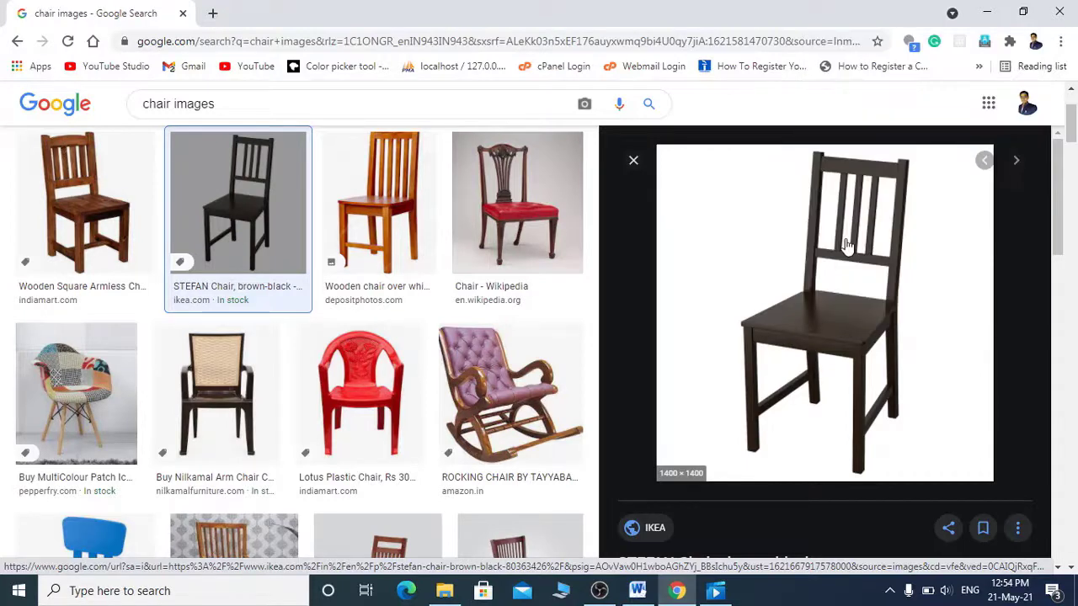
Switch back to Word and paste the chair picture into the blank line below the enabling technologies paragraph.
click(638, 590)
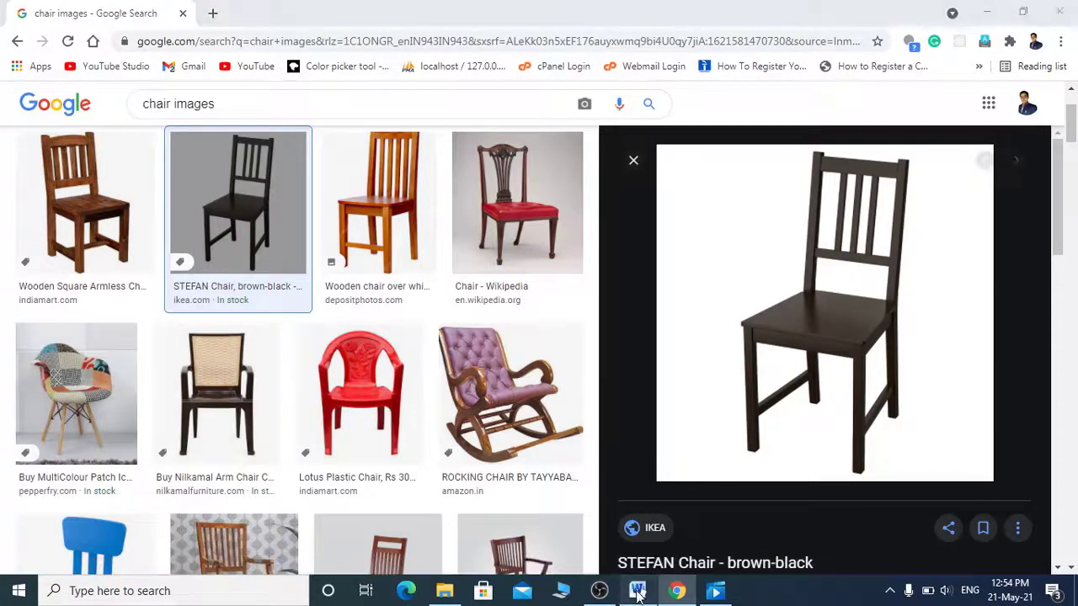
scroll(262, 328, up, 3)
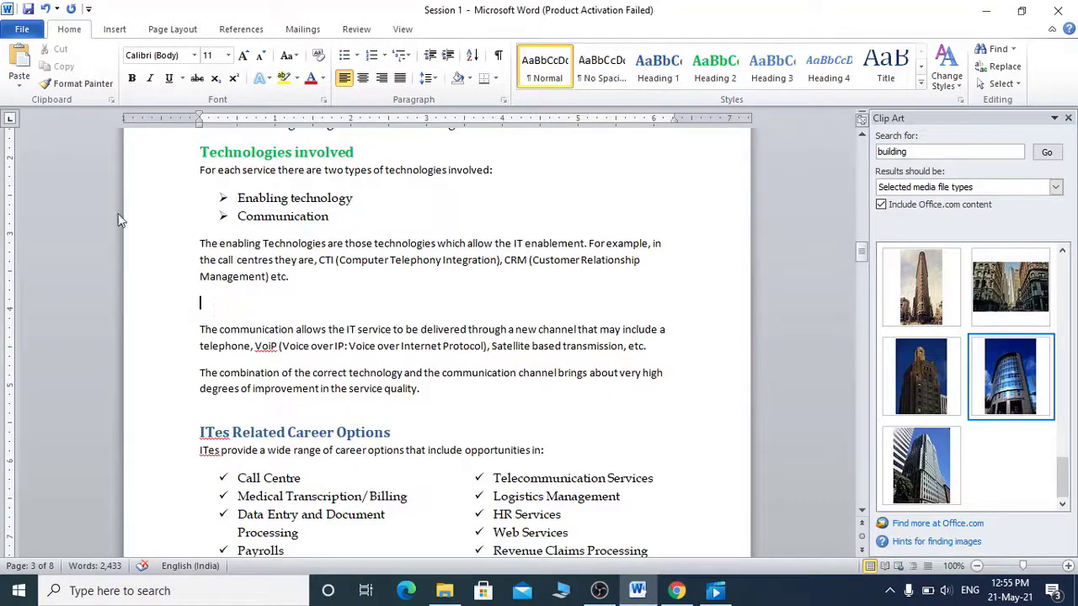
click(15, 66)
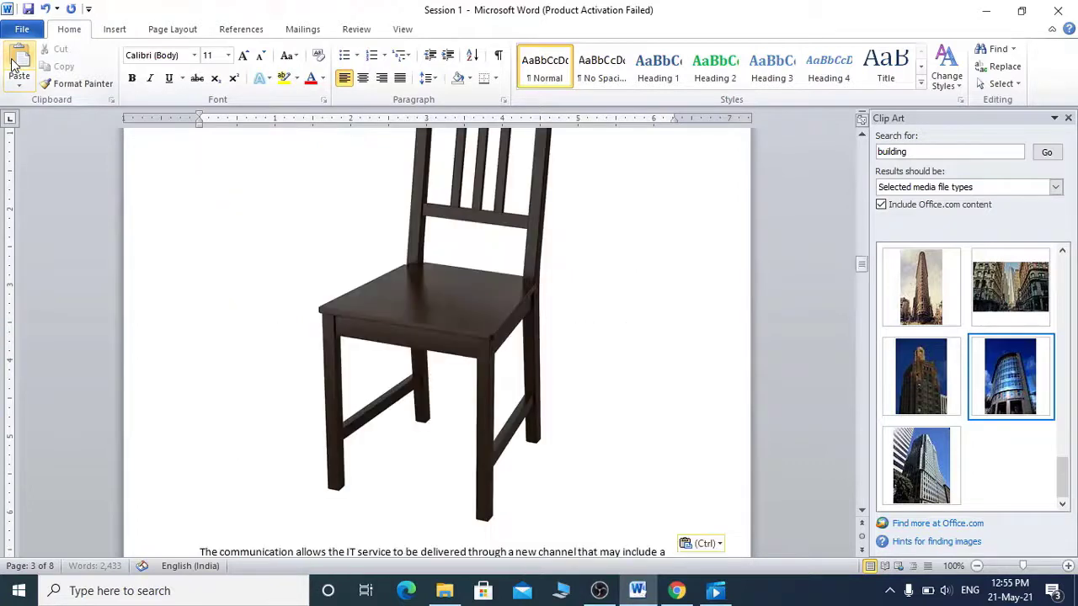
Shrink the pasted chair picture proportionally to about 2.5" high by 2.5" wide.
scroll(432, 321, up, 5)
scroll(432, 321, down, 4)
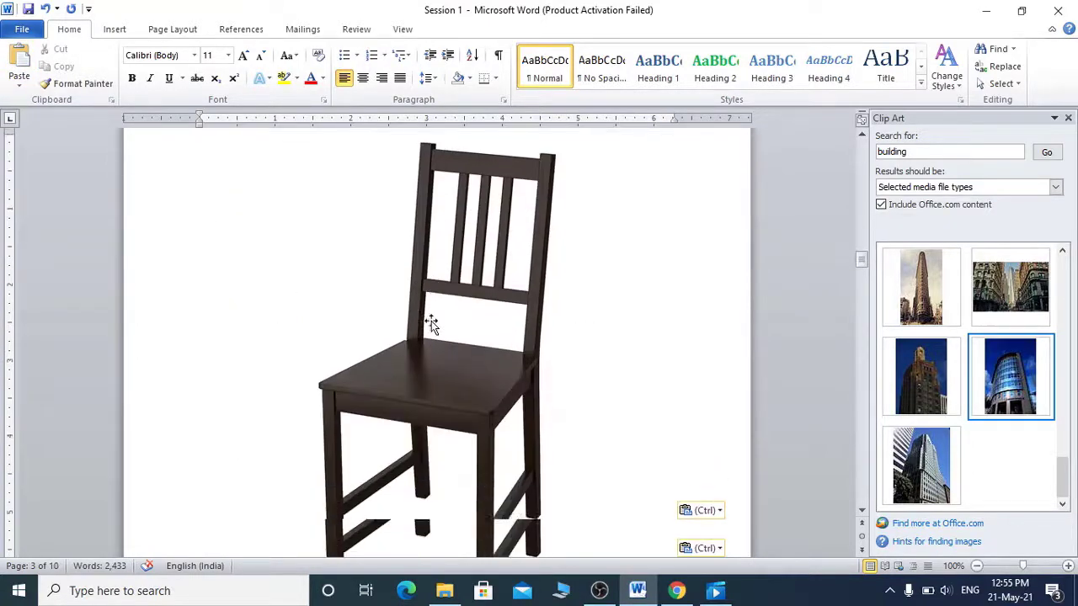
click(431, 321)
scroll(718, 239, up, 2)
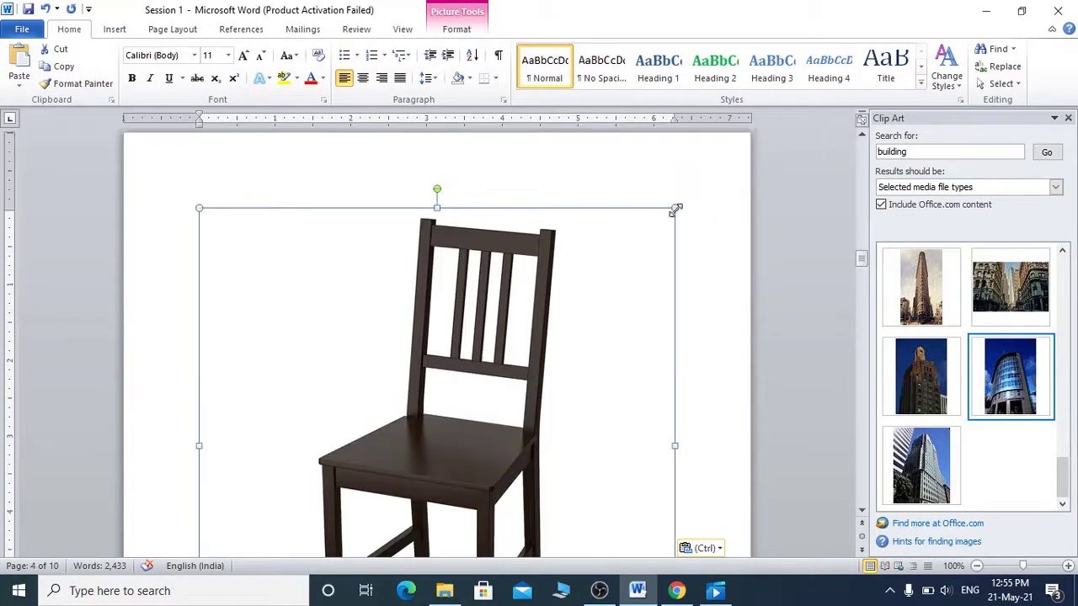
drag(675, 208, 435, 405)
scroll(434, 405, up, 12)
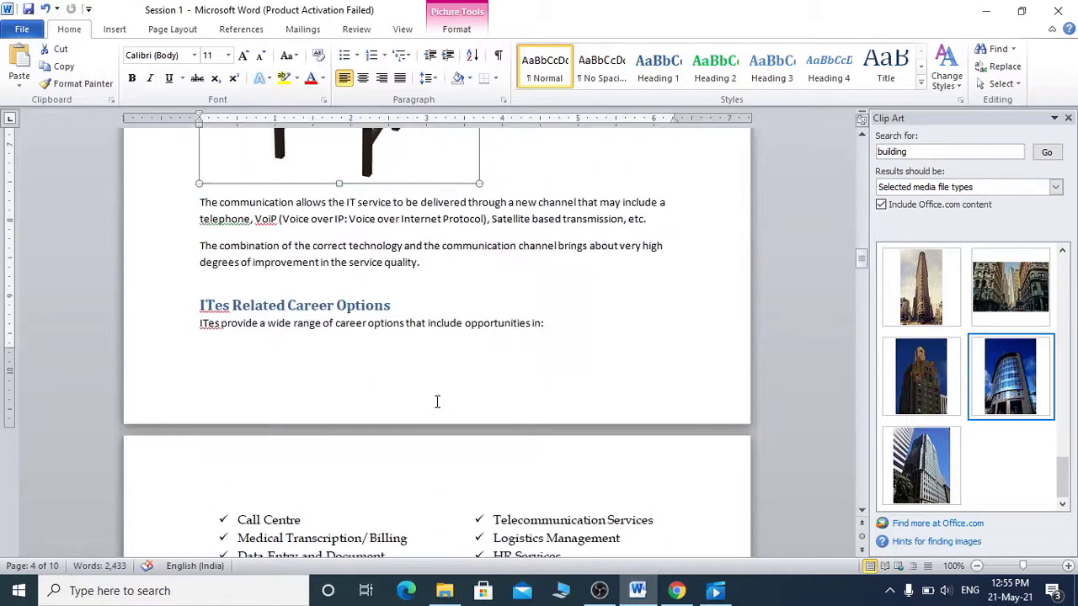
drag(477, 317, 388, 408)
scroll(337, 359, down, 3)
scroll(337, 359, up, 3)
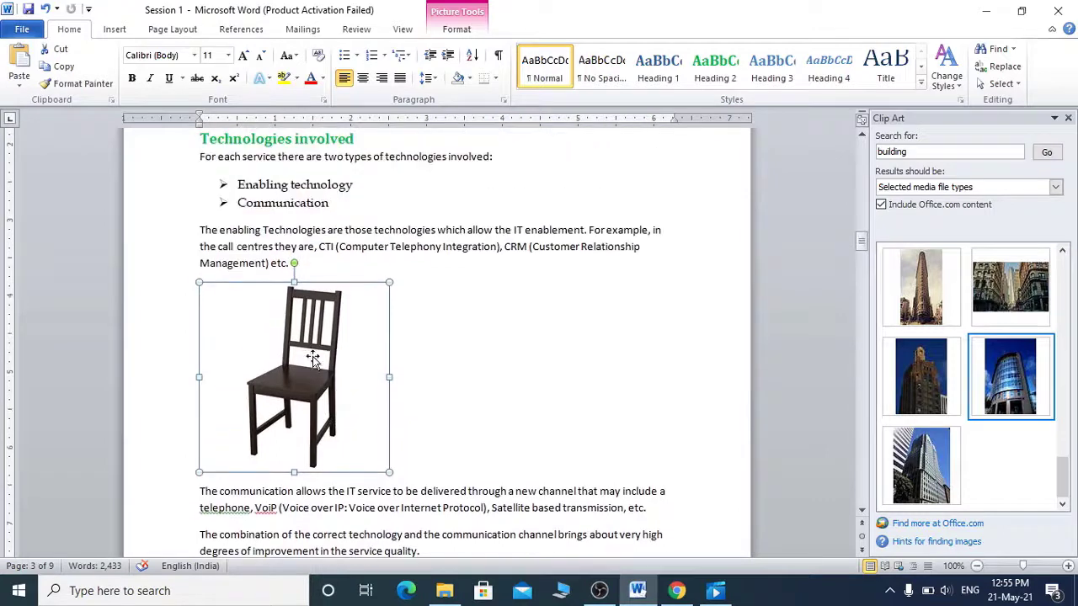
click(266, 261)
click(276, 352)
click(455, 29)
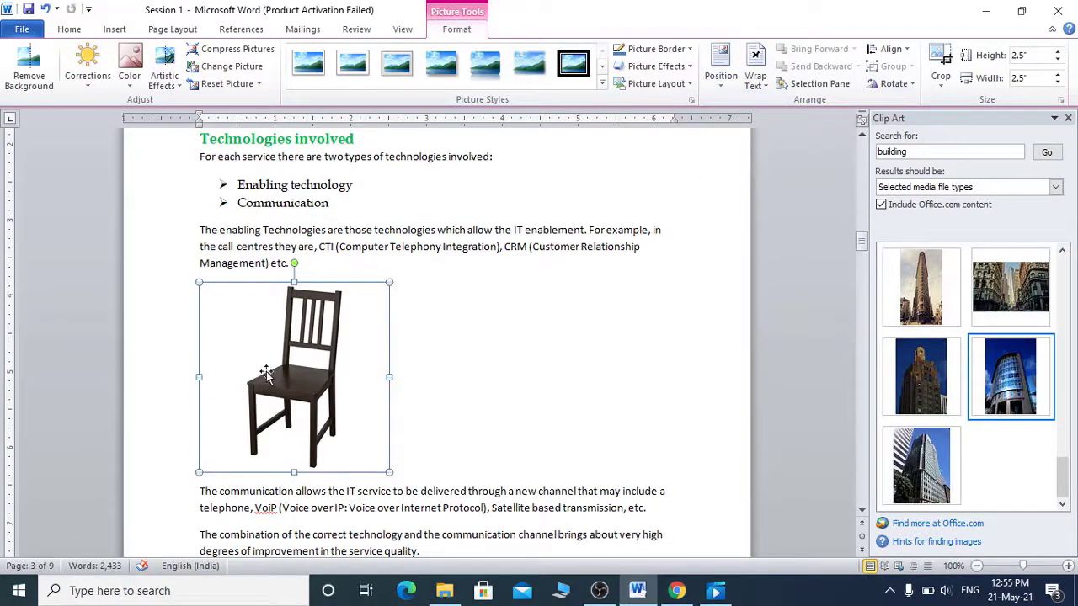
Delete the chair, lily and building pictures from the document.
click(433, 361)
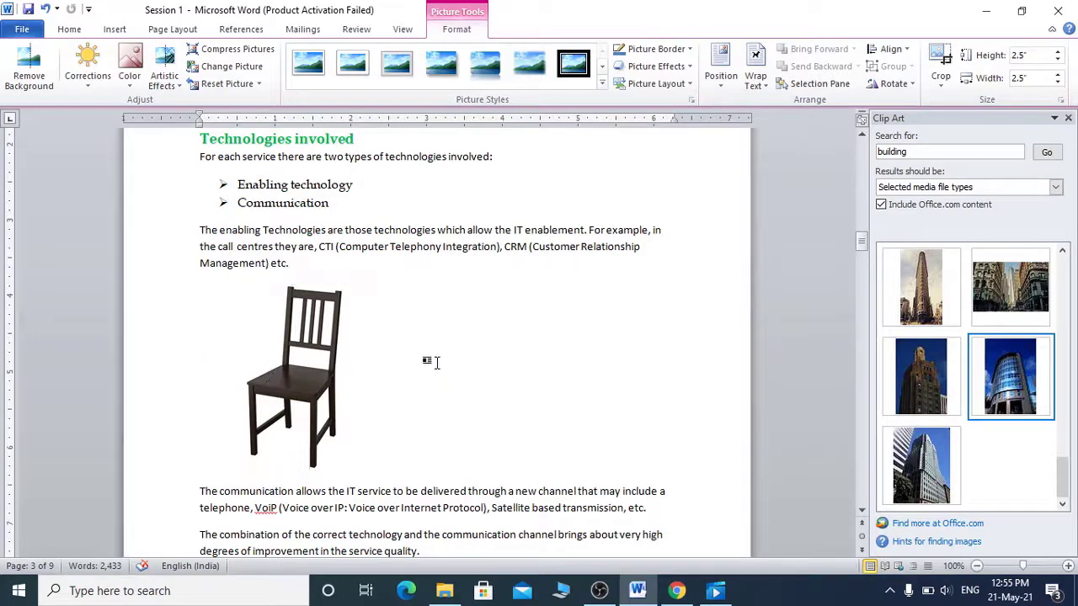
click(278, 393)
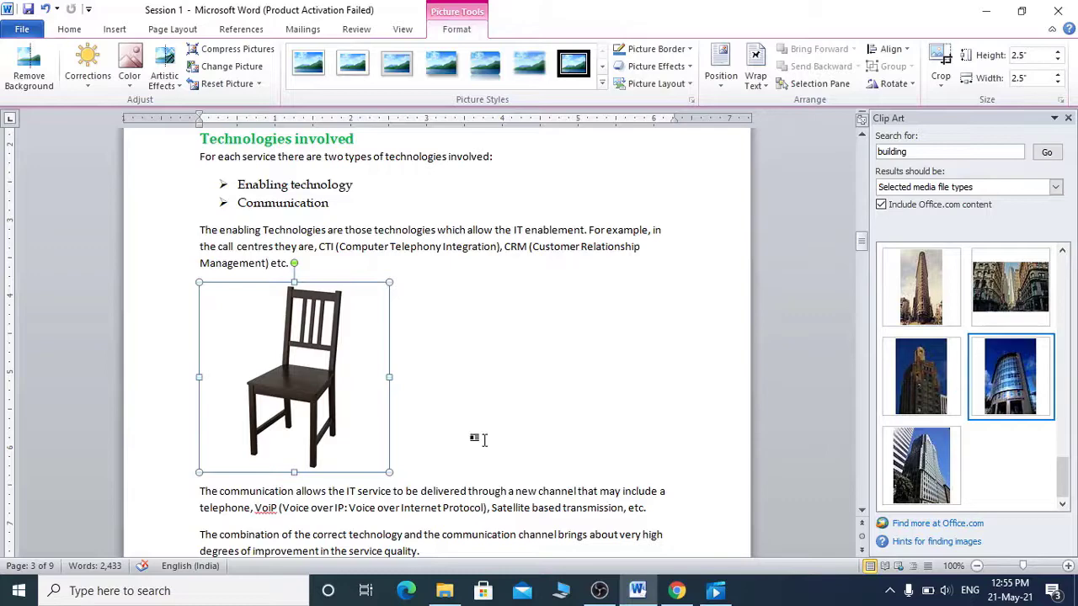
key(Delete)
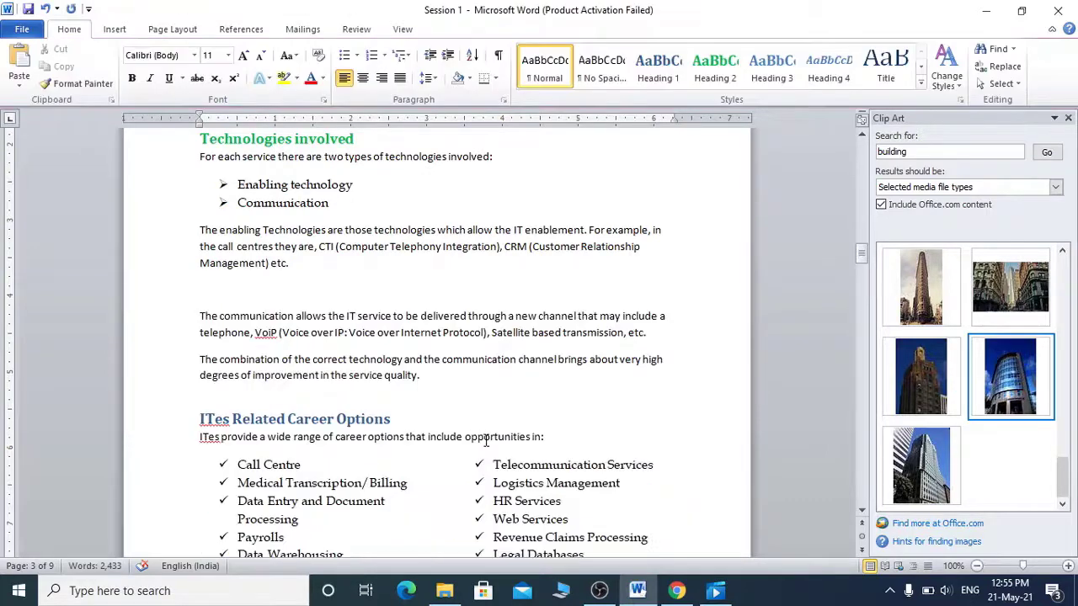
key(Delete)
scroll(471, 436, up, 10)
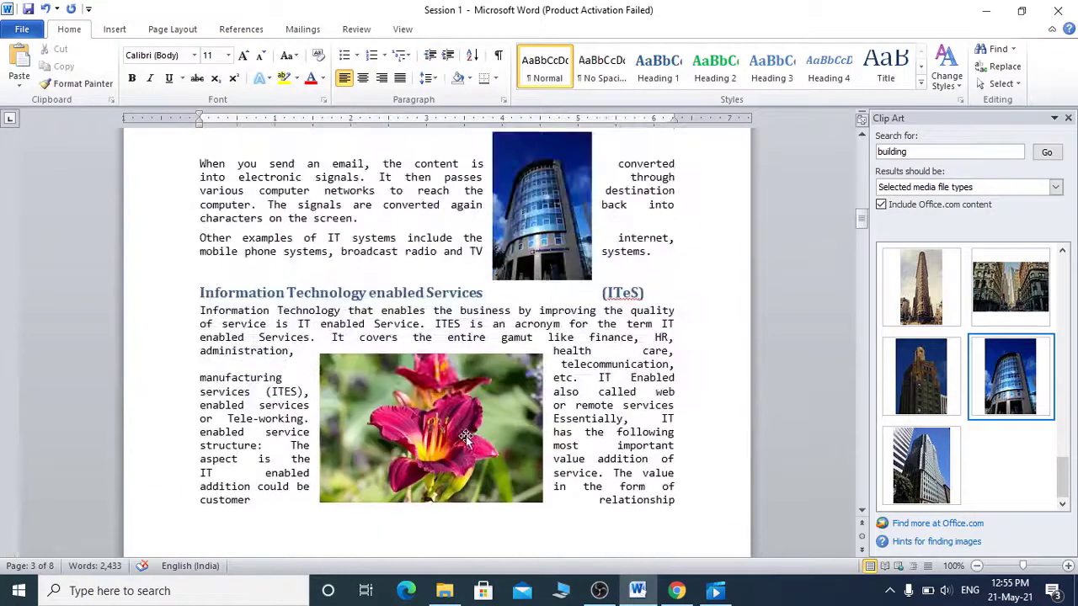
click(466, 438)
key(Delete)
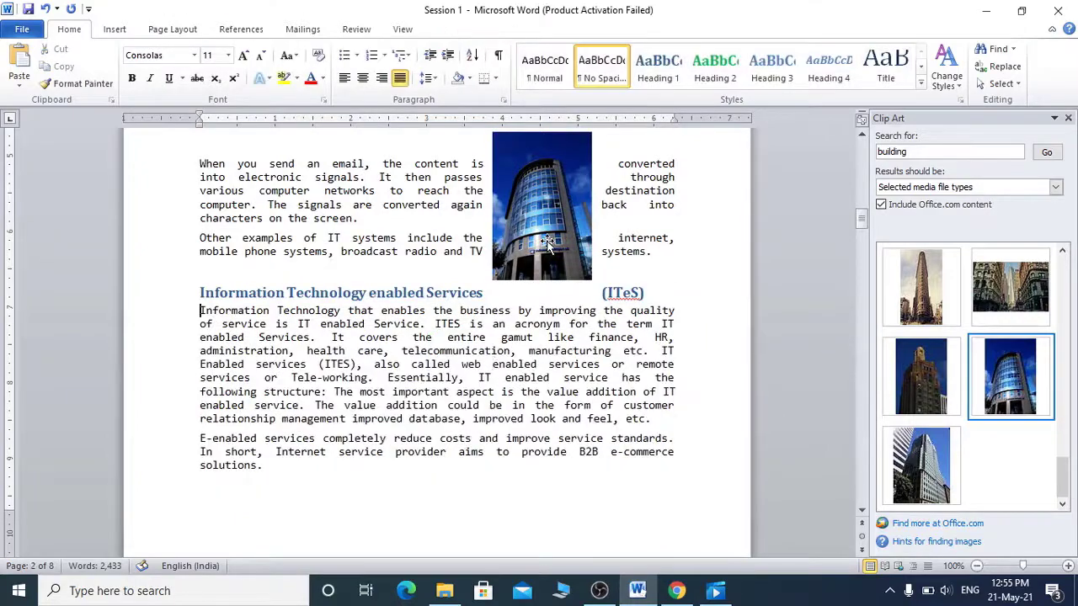
click(546, 239)
key(Delete)
scroll(421, 350, up, 15)
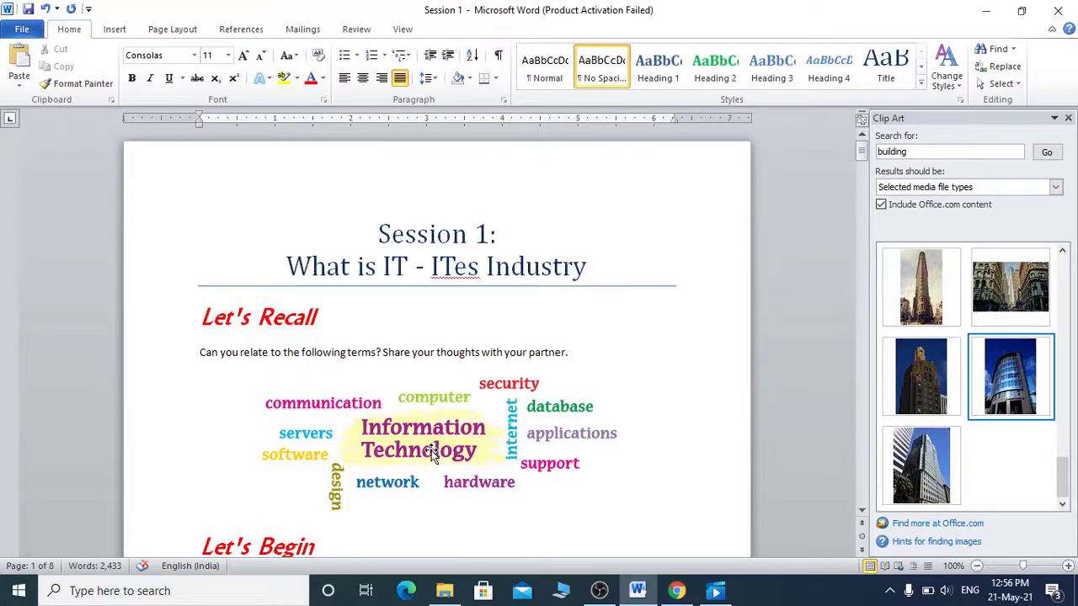
Close the Session 1 document without saving its changes.
click(118, 32)
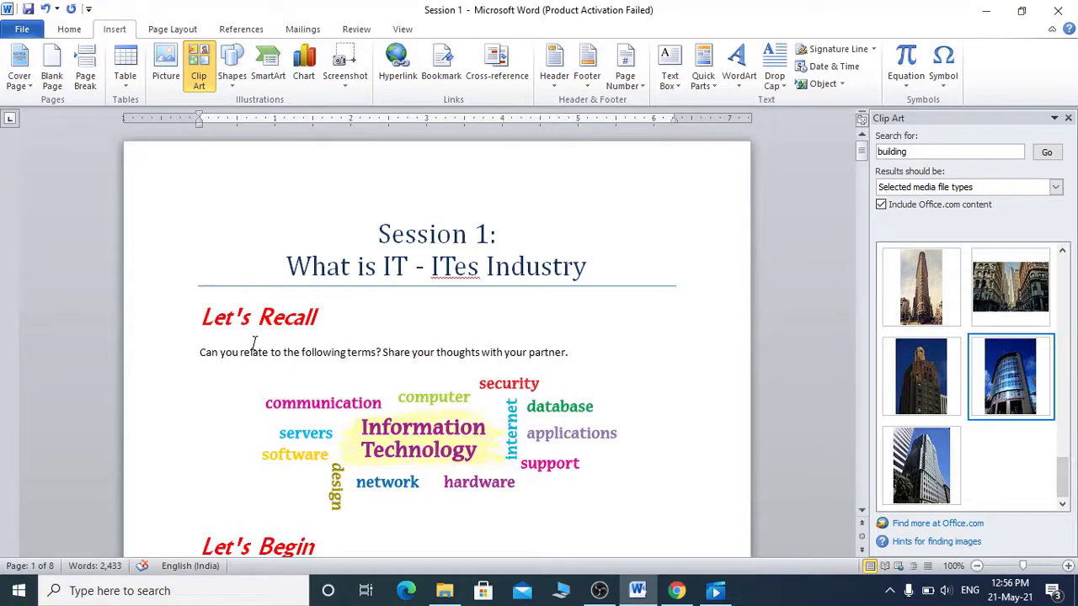
key(alt+F4)
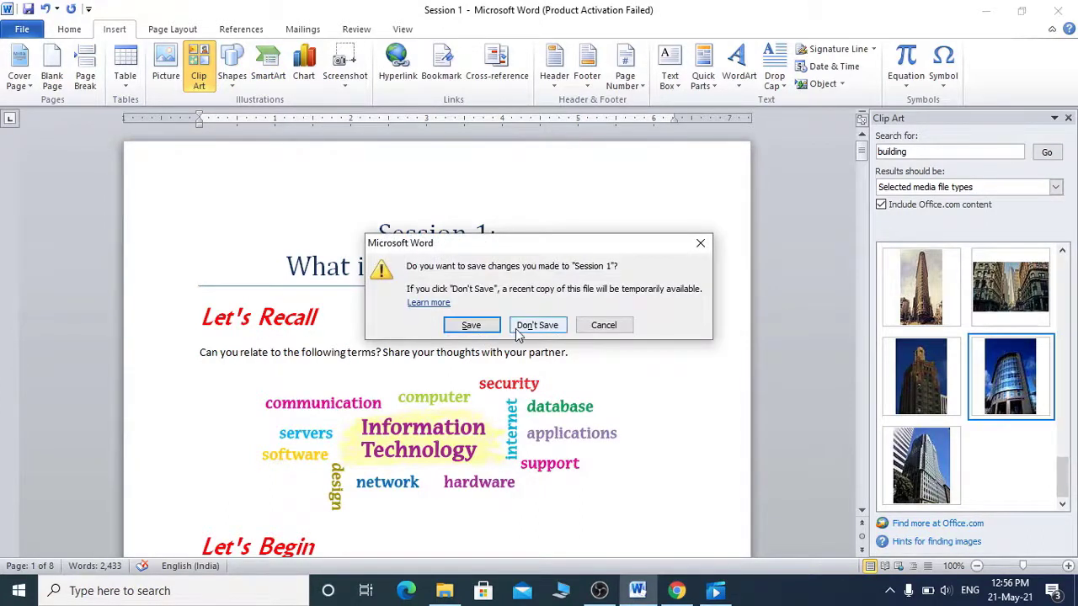
click(523, 329)
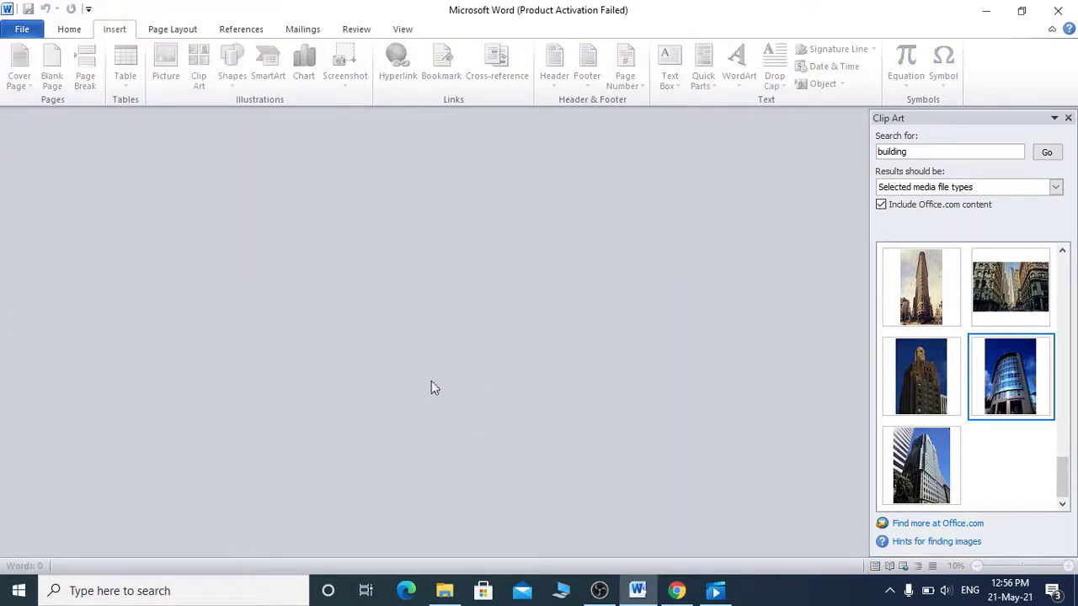
Create a new blank document and close the Clip Art pane.
key(ctrl+n)
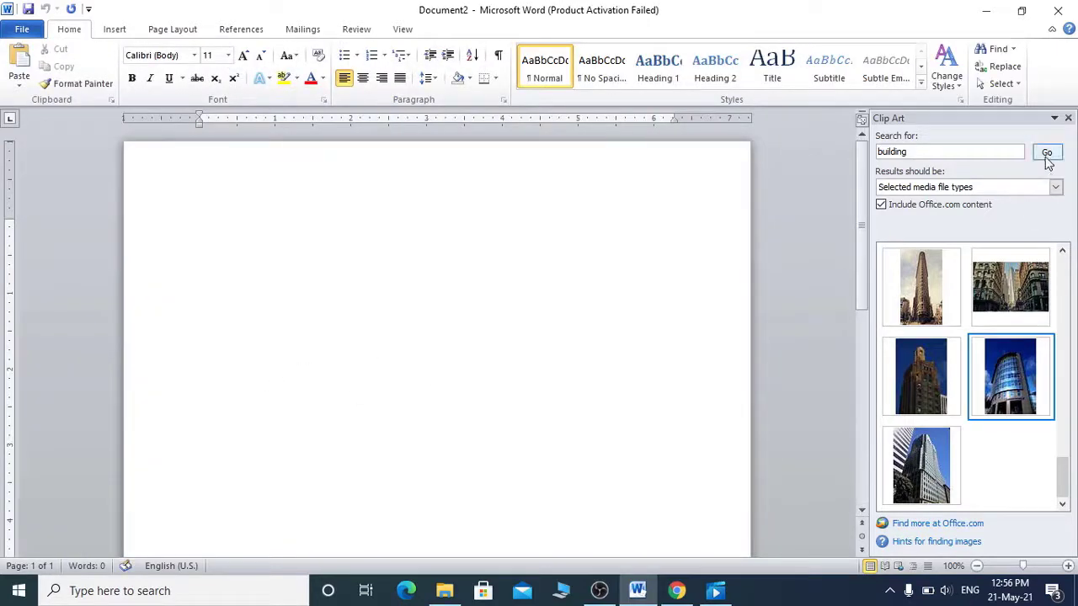
click(1068, 119)
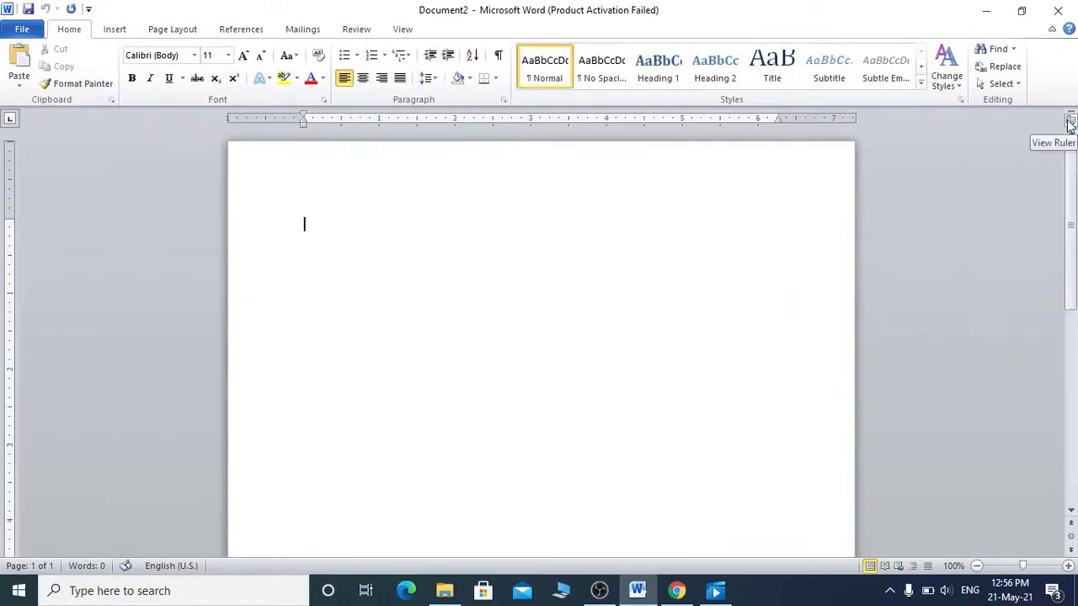
click(115, 33)
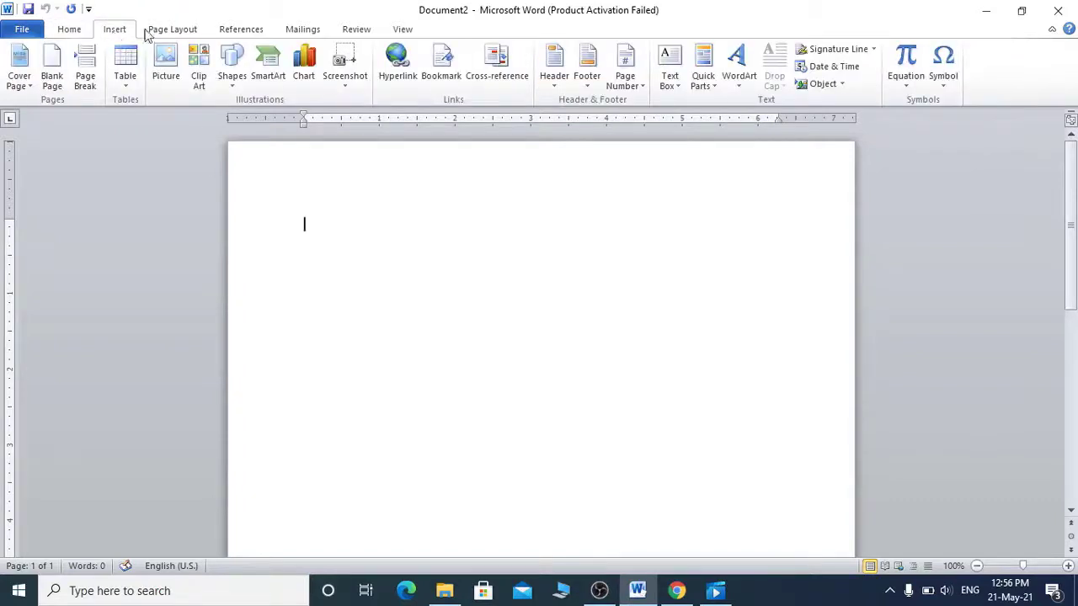
Draw an isosceles triangle about 2.41" high by 2.98" wide near the middle of the blank page.
click(236, 84)
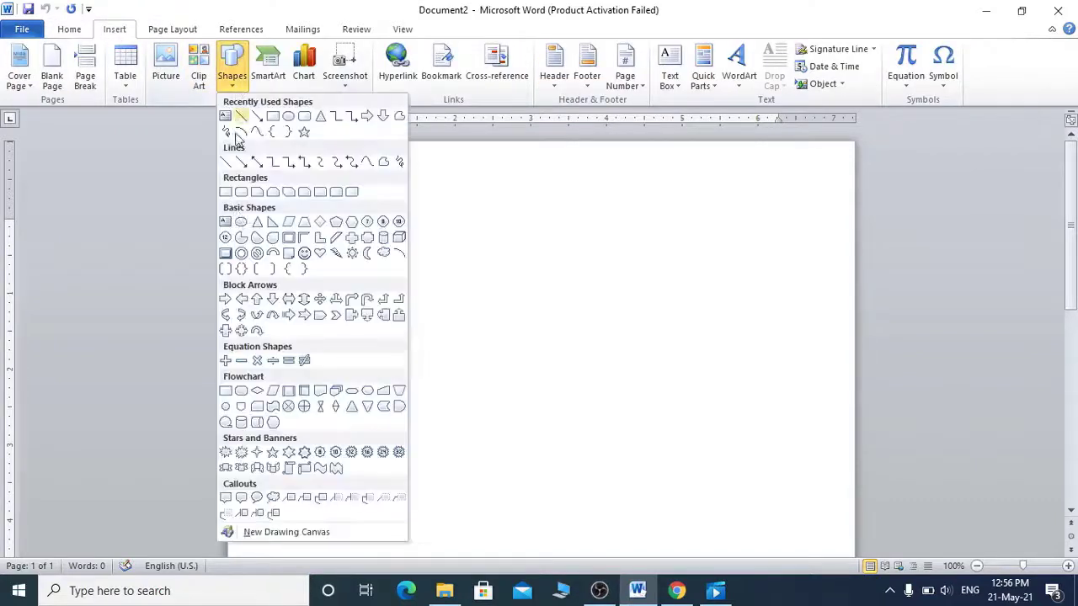
click(257, 226)
drag(357, 265, 482, 377)
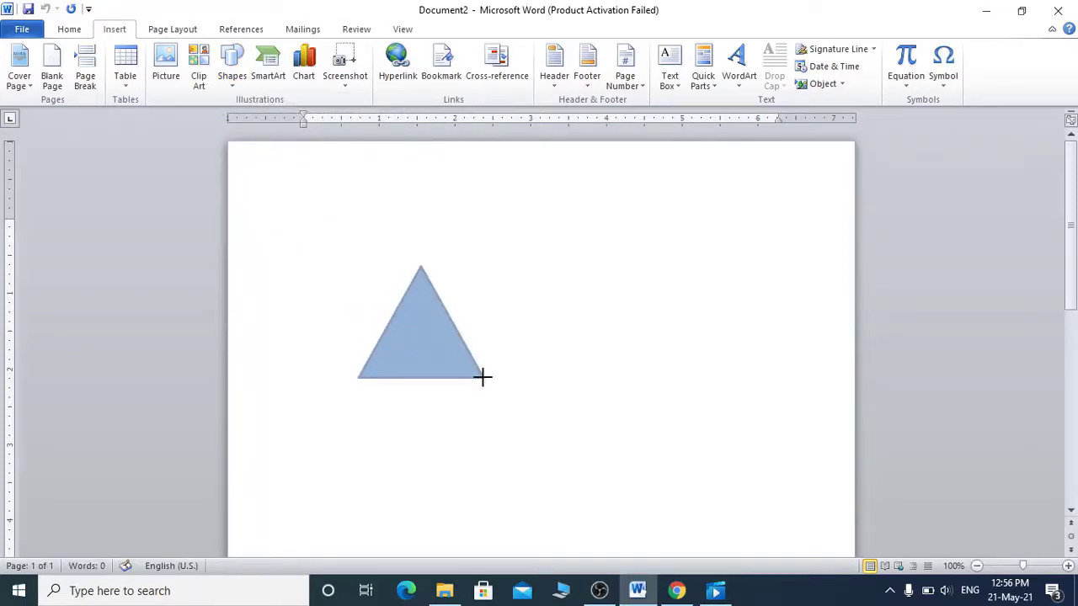
mouse_move(482, 378)
mouse_down()
mouse_move(491, 393)
mouse_move(532, 395)
mouse_move(585, 447)
mouse_up()
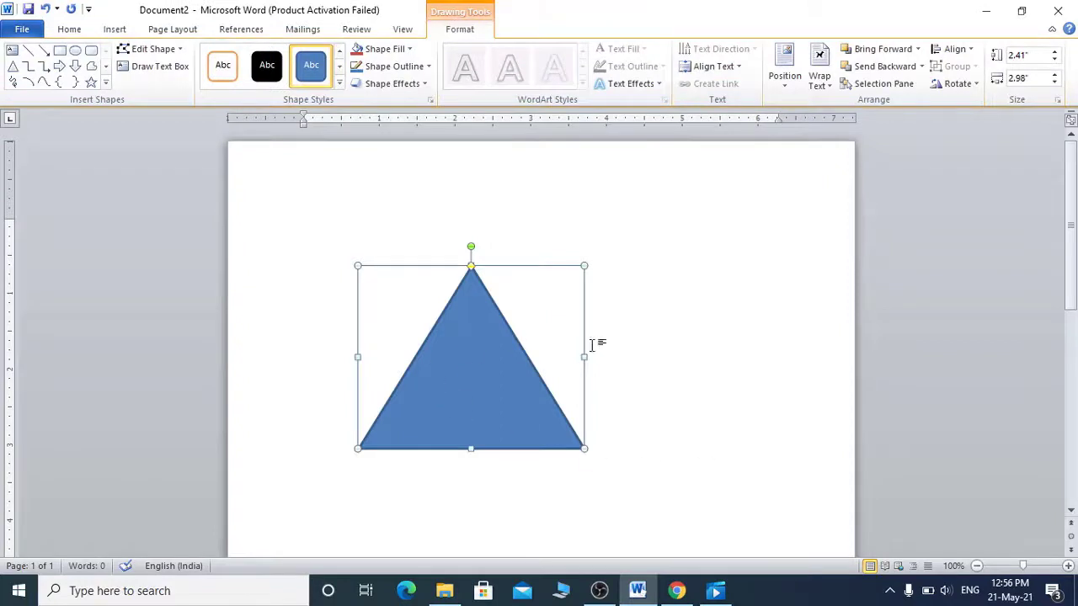
click(669, 339)
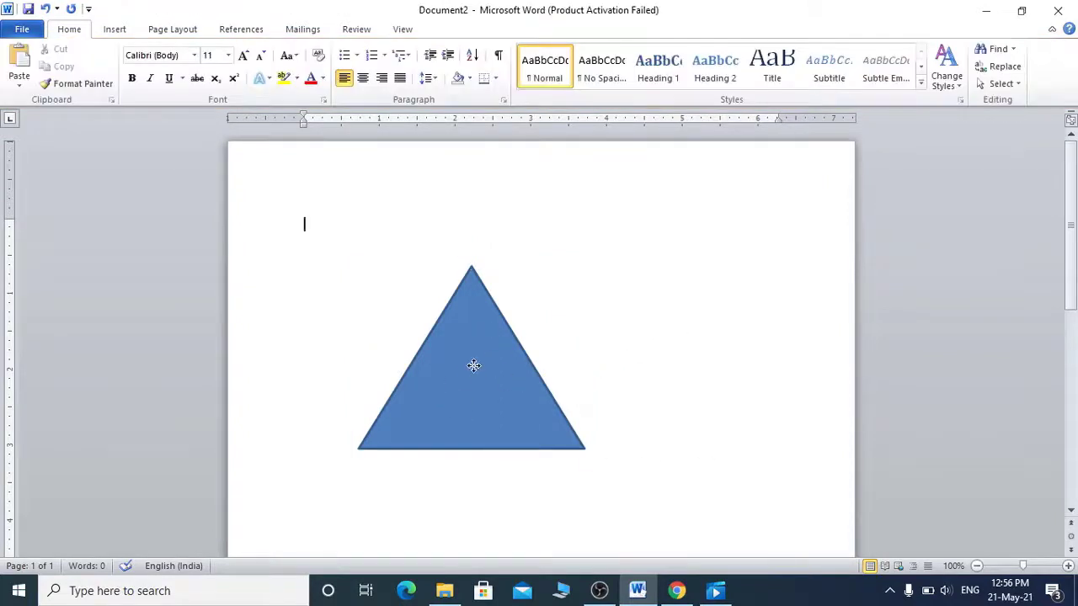
Move the triangle around the page and place it near the page's upper-left corner.
drag(478, 372, 610, 329)
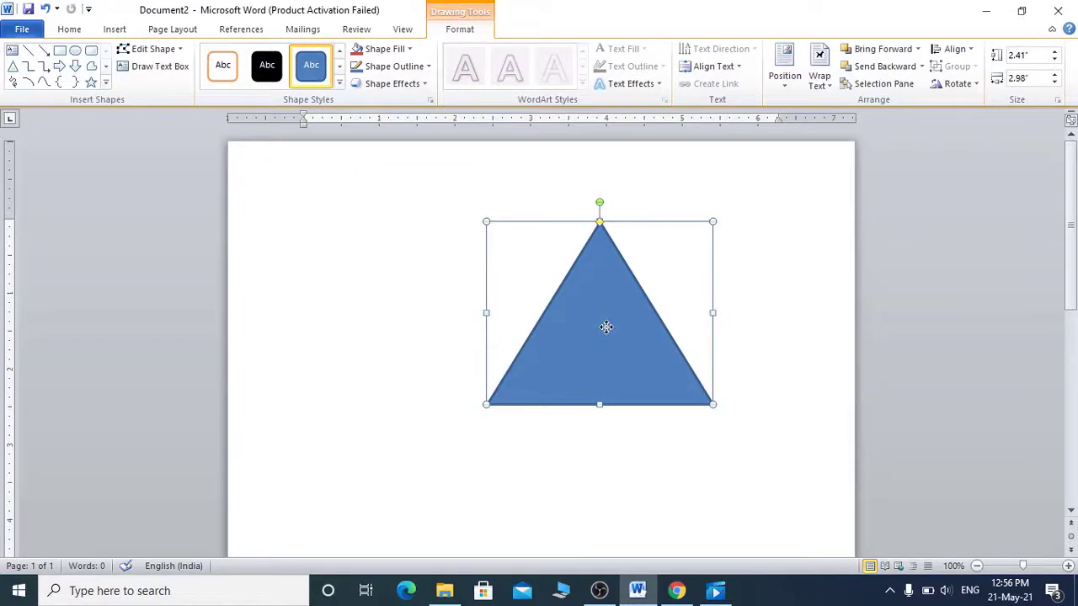
drag(607, 327, 393, 304)
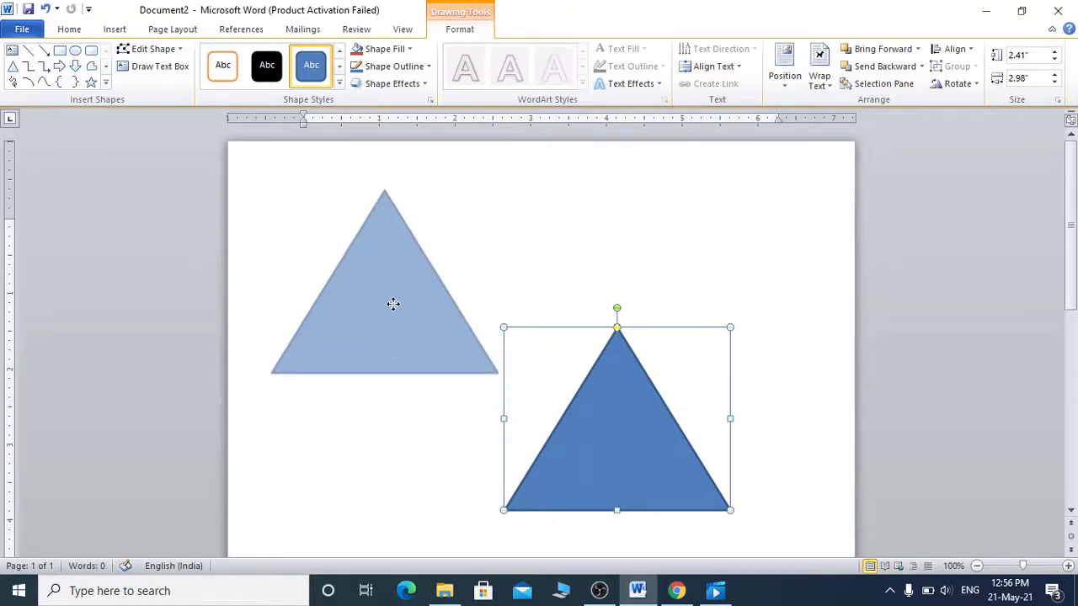
drag(392, 304, 393, 304)
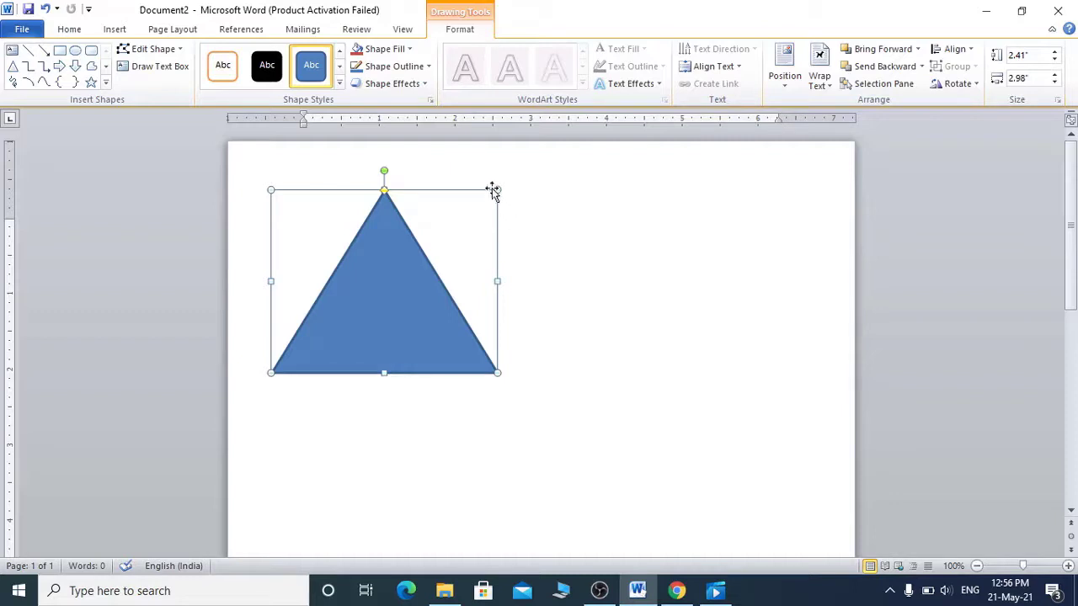
Resize the triangle by its corner and side handles to about 2.71" high by 4.8" wide.
drag(497, 190, 389, 265)
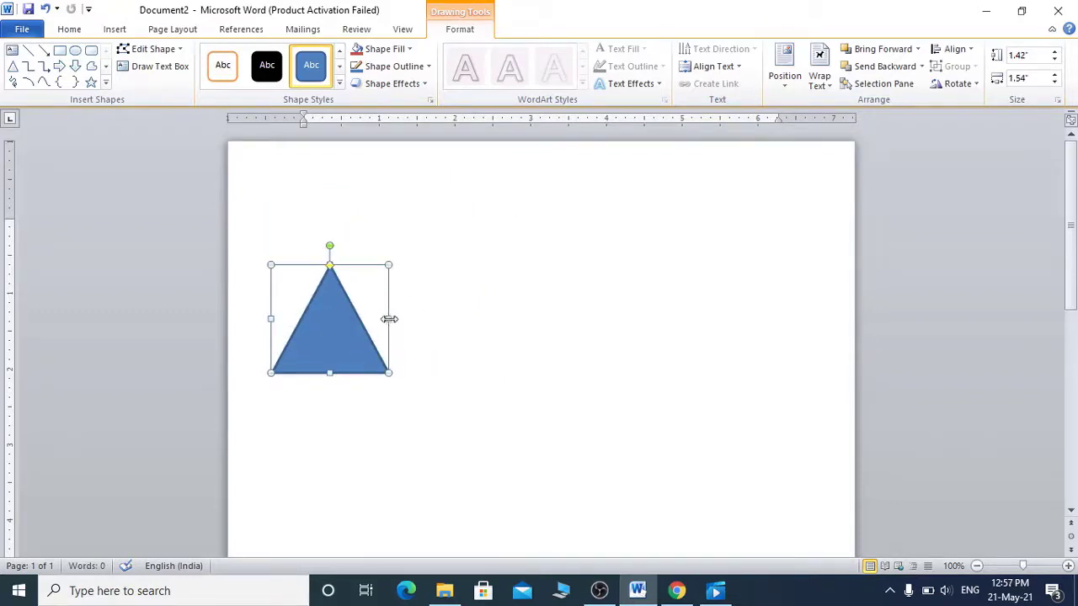
drag(388, 317, 636, 319)
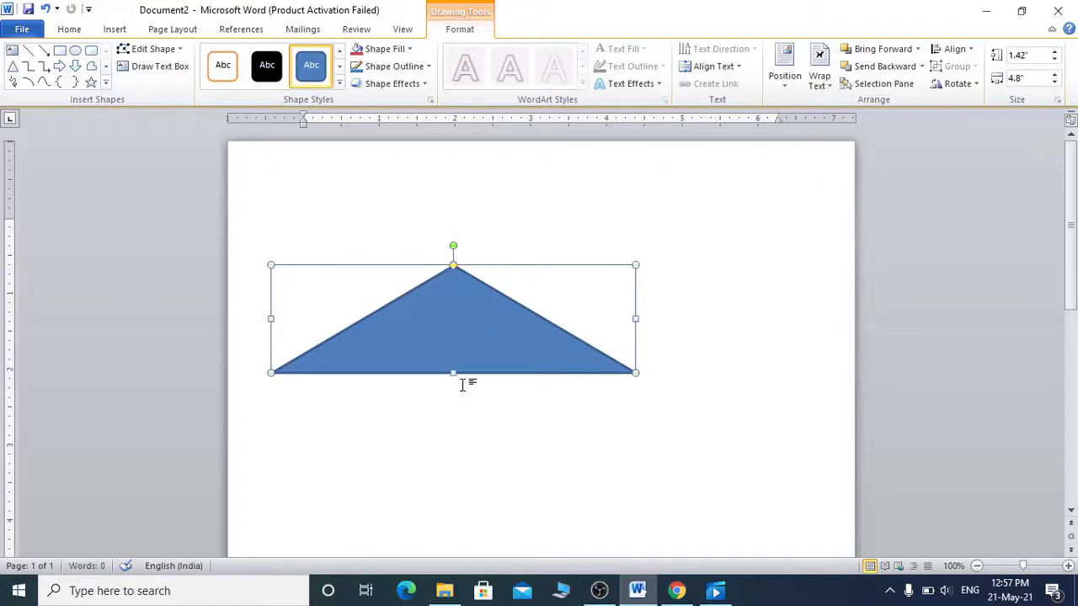
drag(453, 373, 442, 470)
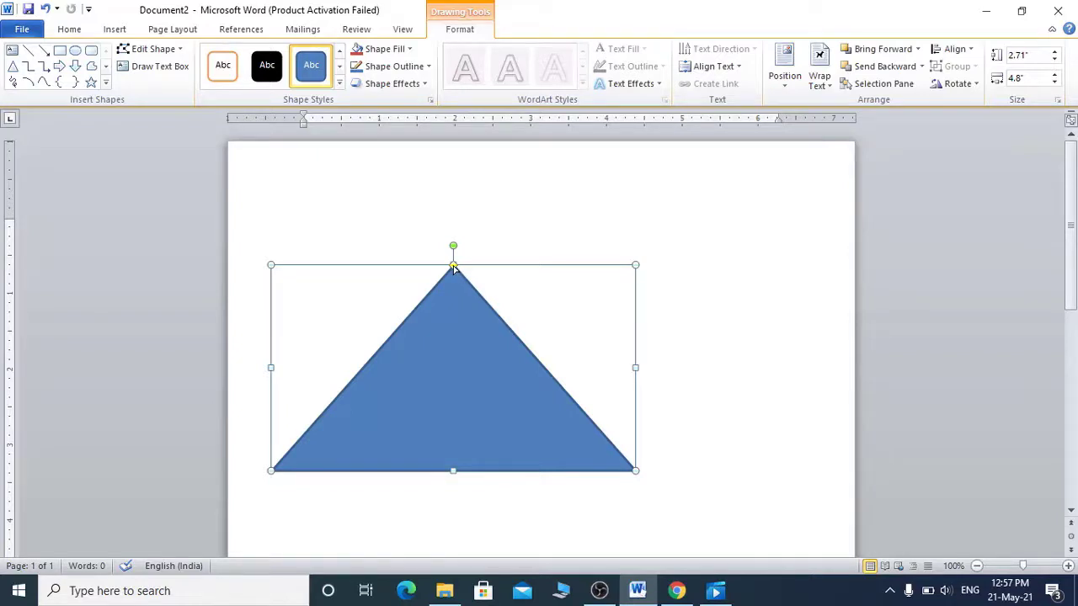
Shift the triangle's apex to its right end to form a right triangle, and rotate the shape clockwise well past 90°.
drag(453, 266, 640, 270)
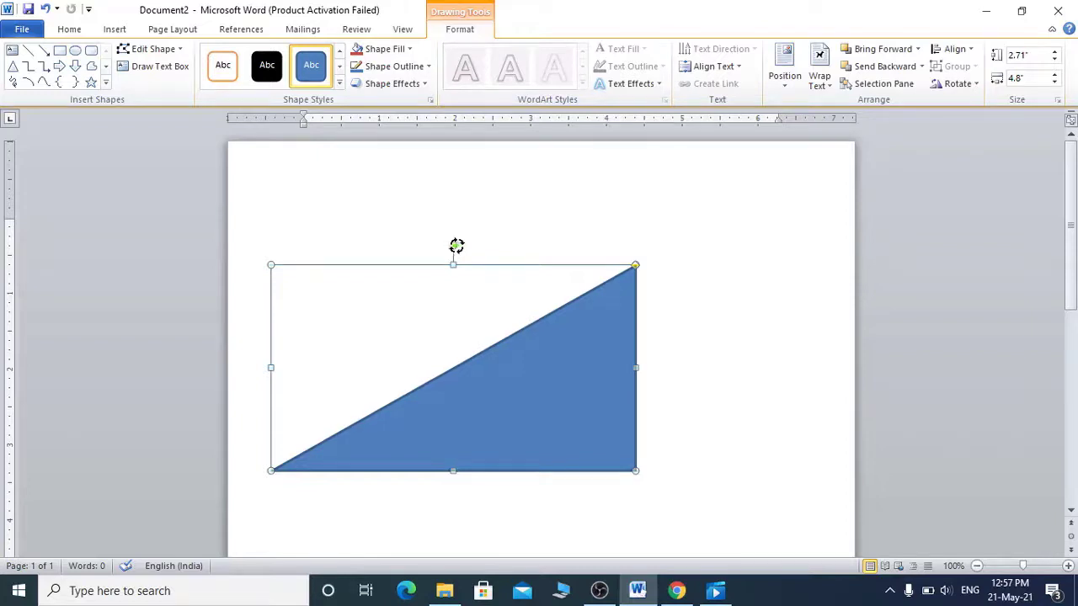
drag(456, 245, 509, 368)
drag(400, 379, 473, 378)
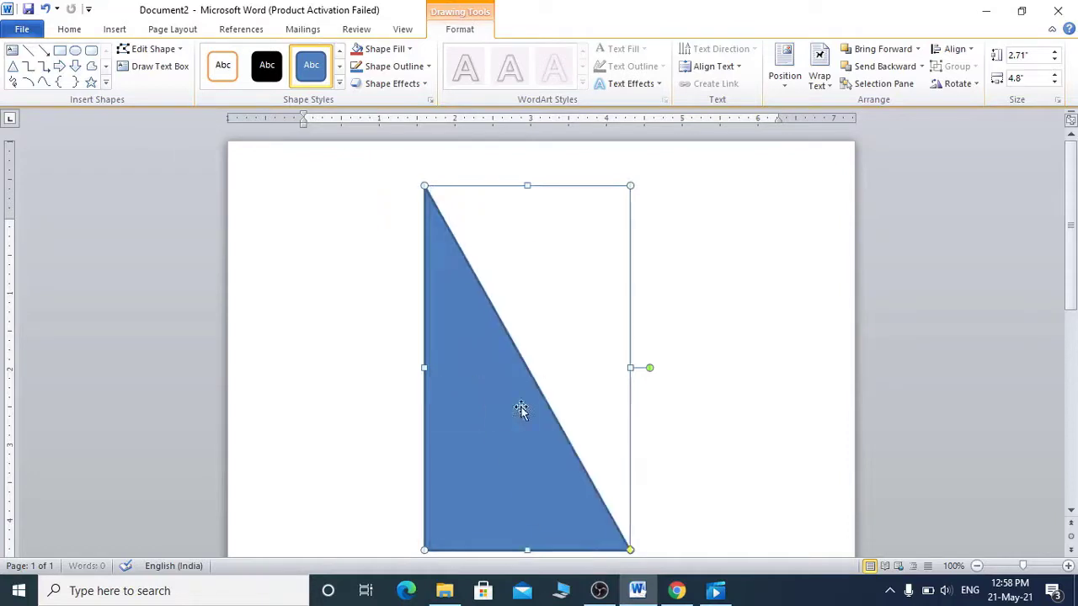
drag(649, 368, 574, 487)
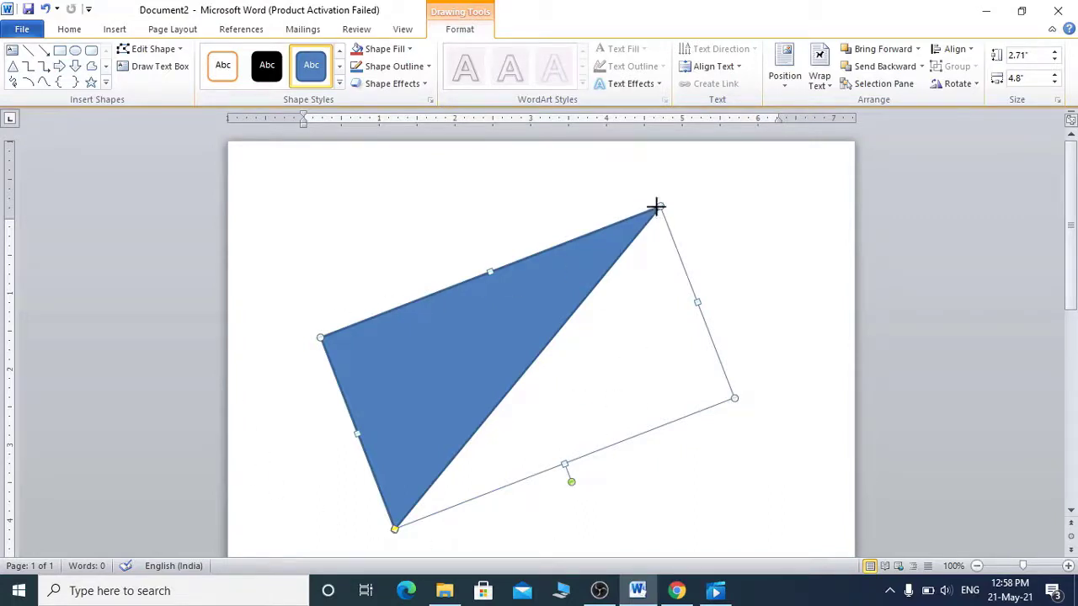
Shrink the triangle to about 1.84" high by 2.03" wide, standing upright with its apex left of centre.
drag(657, 206, 487, 343)
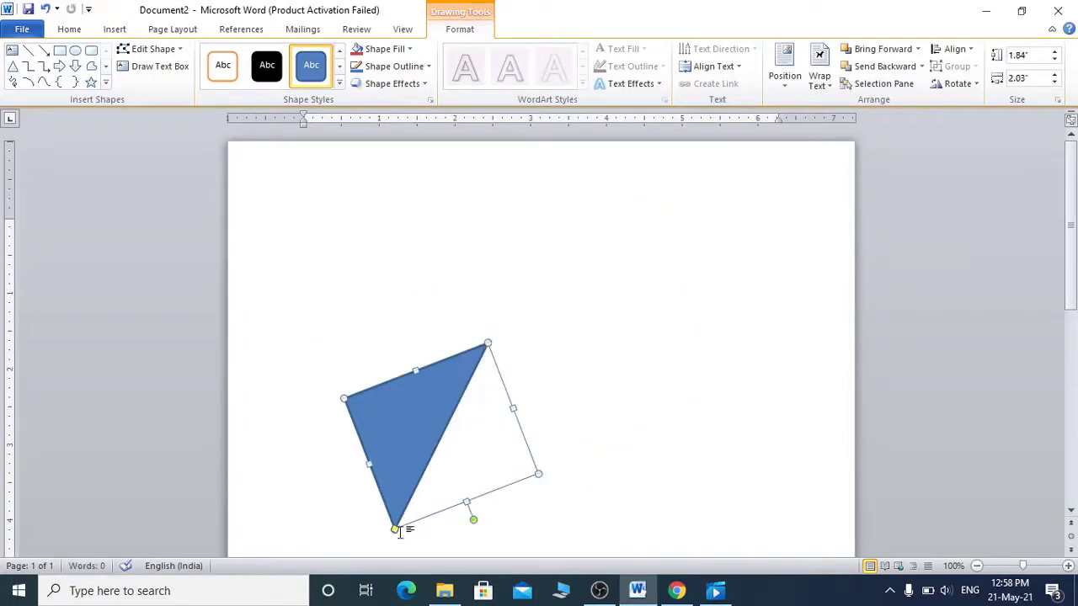
drag(396, 532, 447, 362)
drag(457, 464, 437, 342)
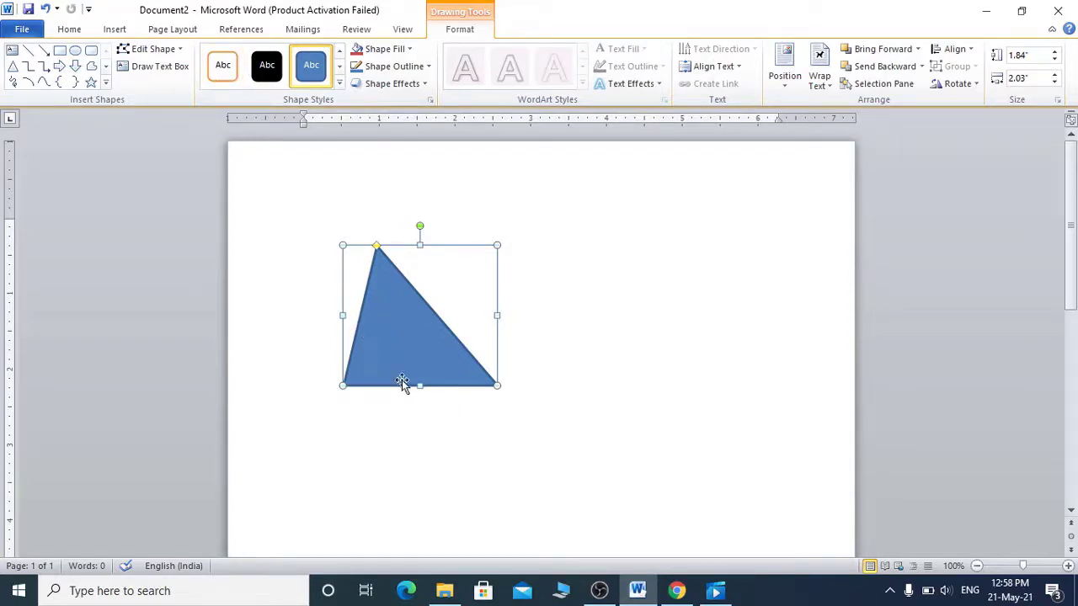
Apply the white shape style with an orange outline to the triangle and fill it with dark blue.
click(223, 71)
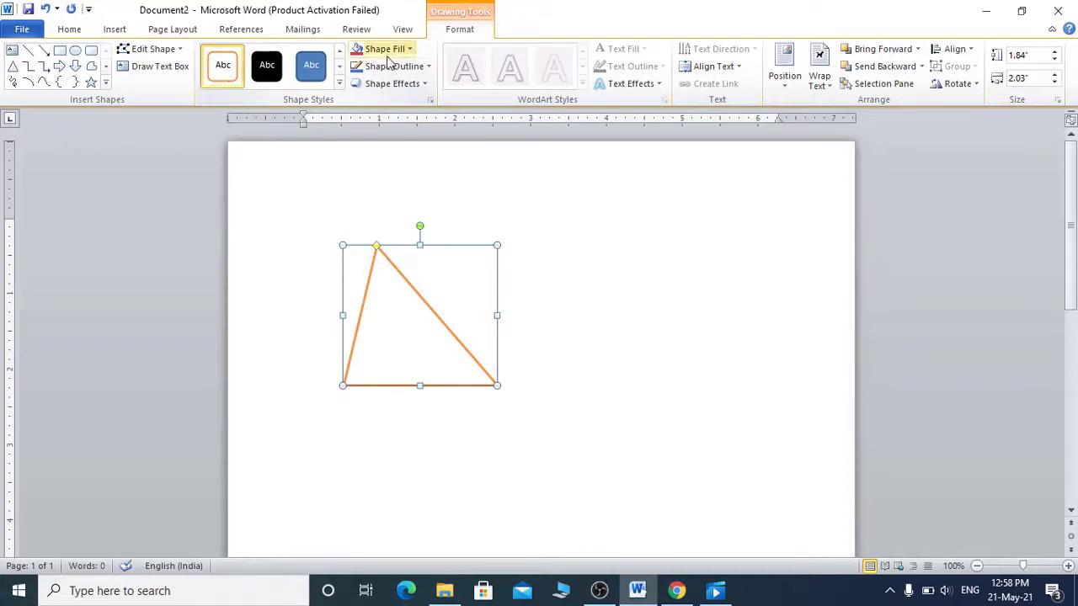
click(411, 50)
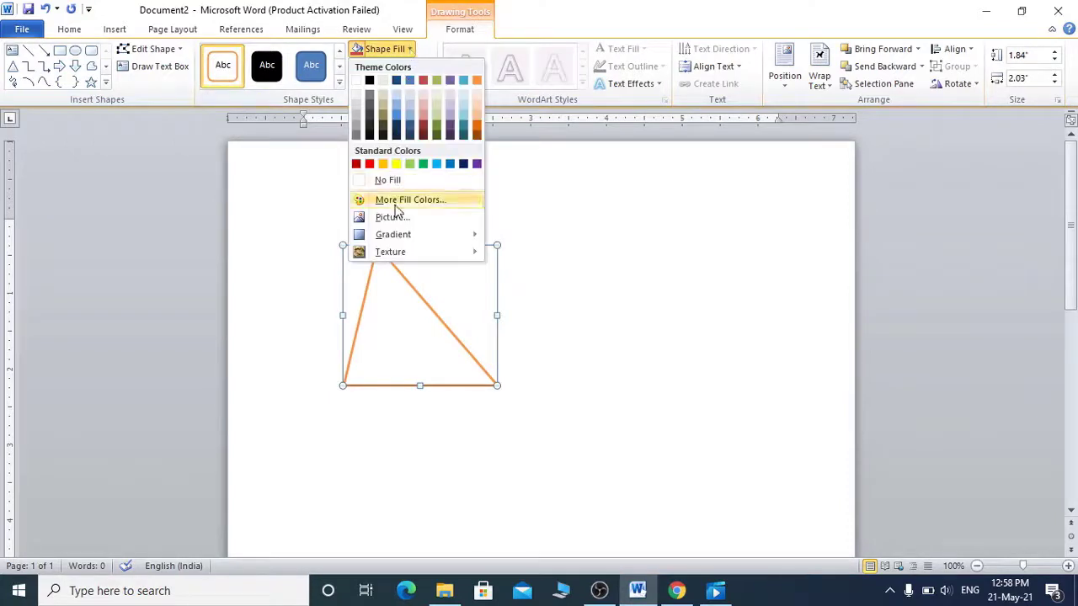
click(397, 129)
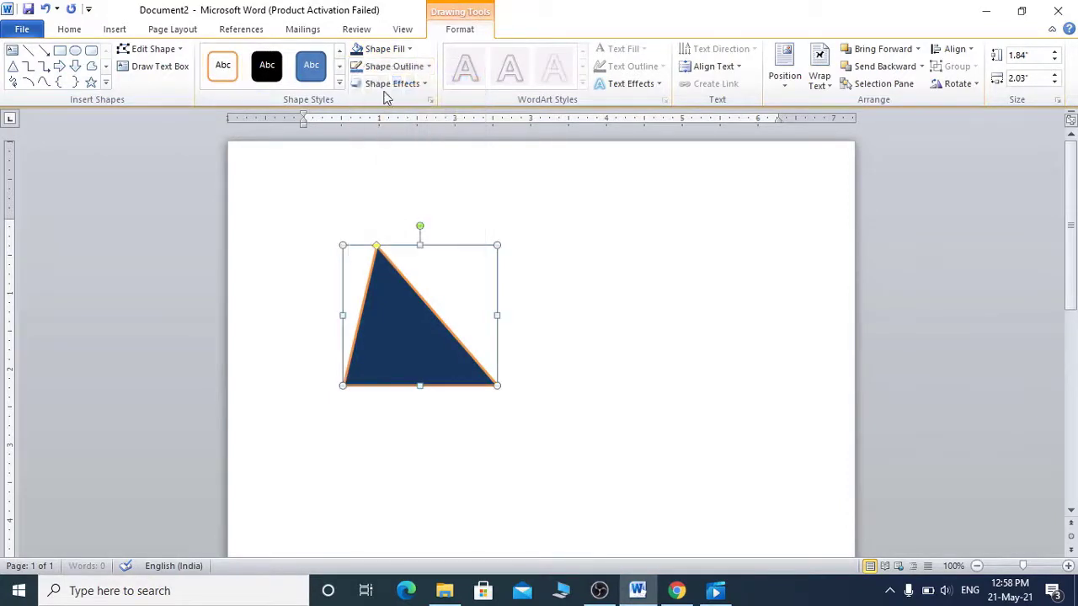
Remove the triangle's dark blue fill and switch it to a gradient fill in the shape formatting options.
click(410, 49)
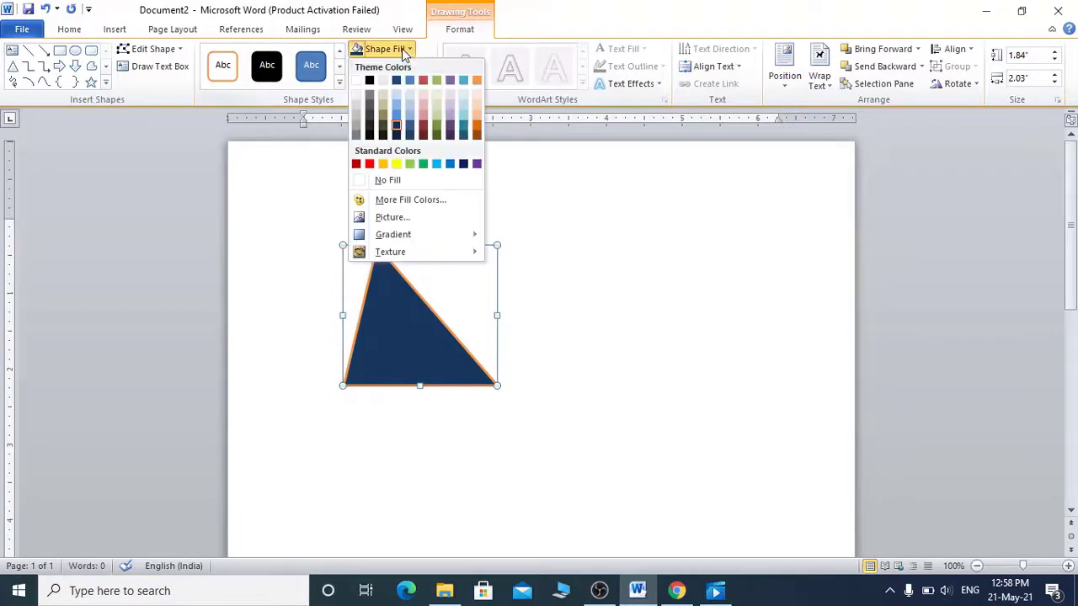
click(378, 180)
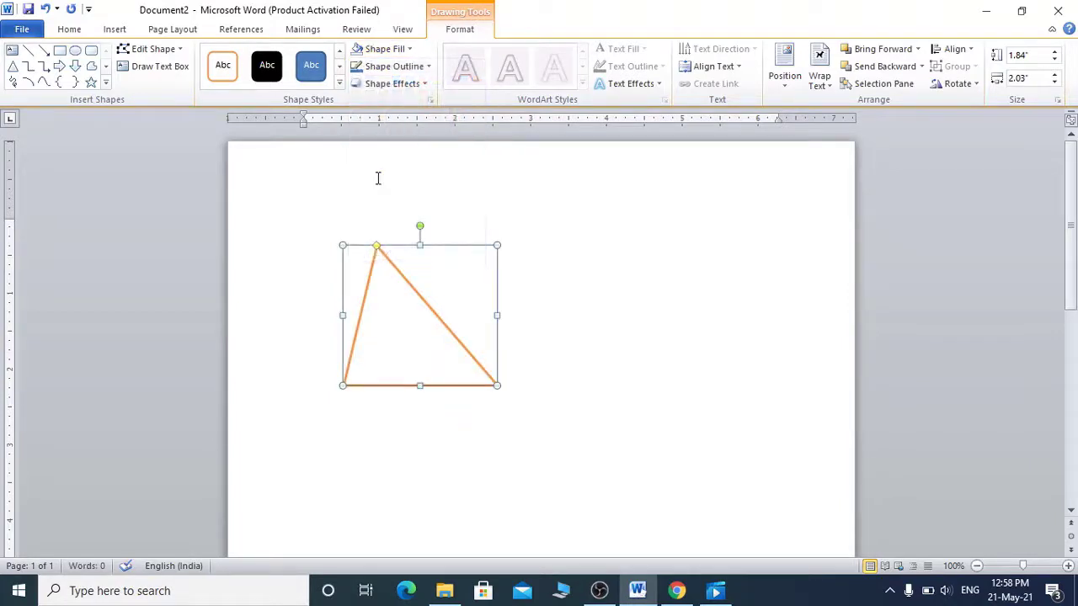
click(389, 49)
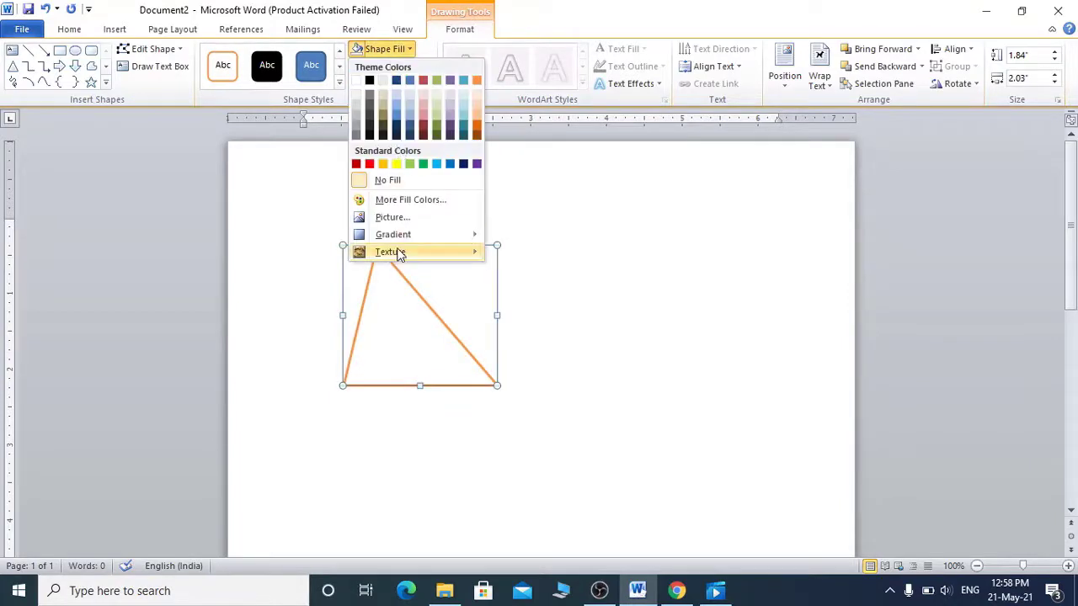
mouse_move(392, 252)
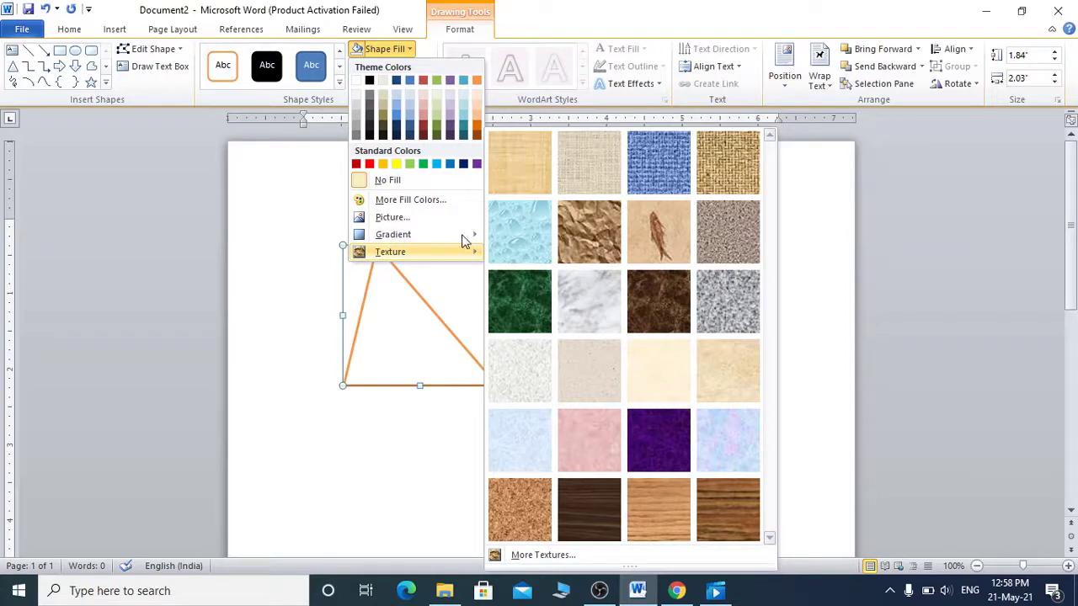
mouse_move(464, 239)
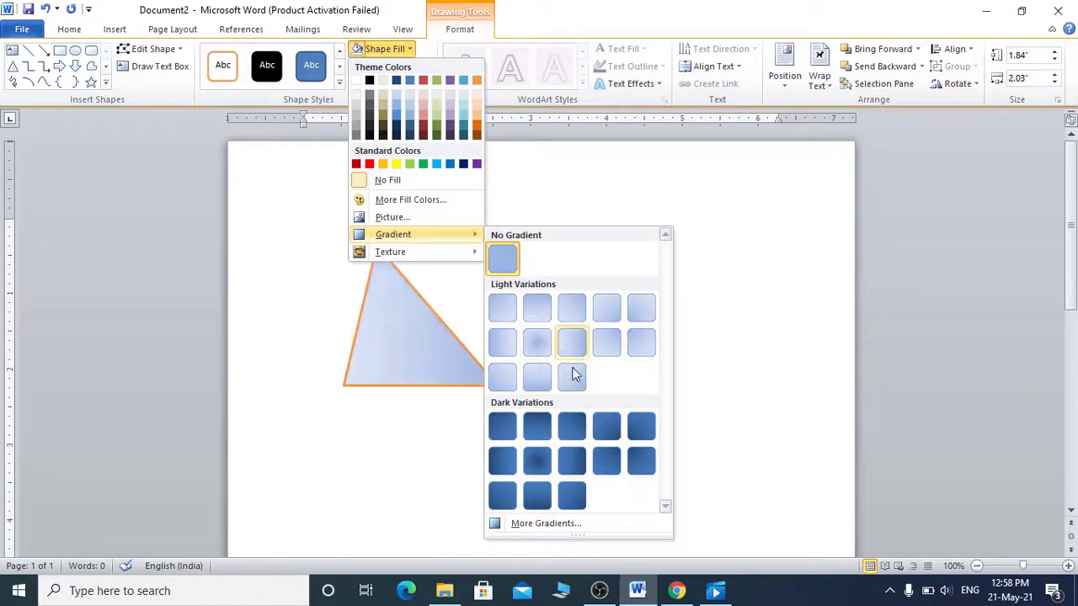
click(555, 529)
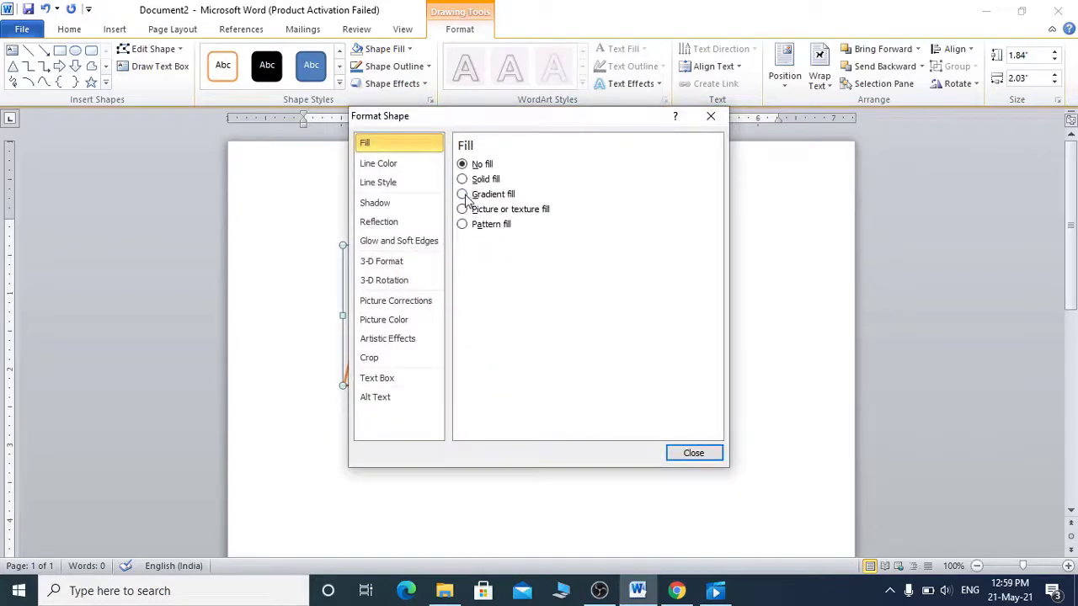
click(463, 195)
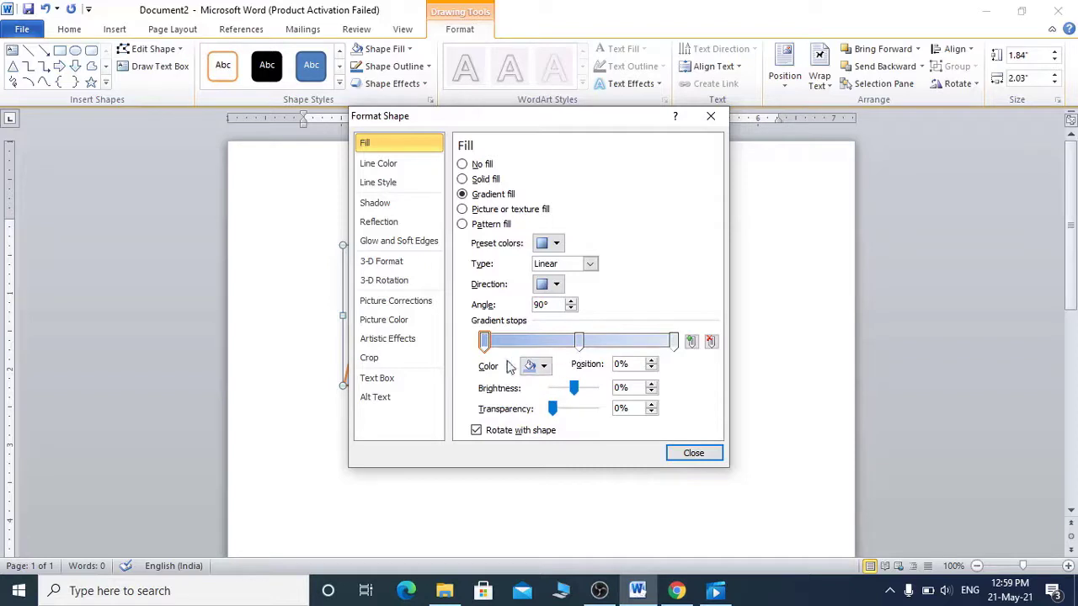
Colour the three gradient stops purple at -25% brightness, standard yellow, and red at -25% brightness.
click(485, 345)
click(544, 367)
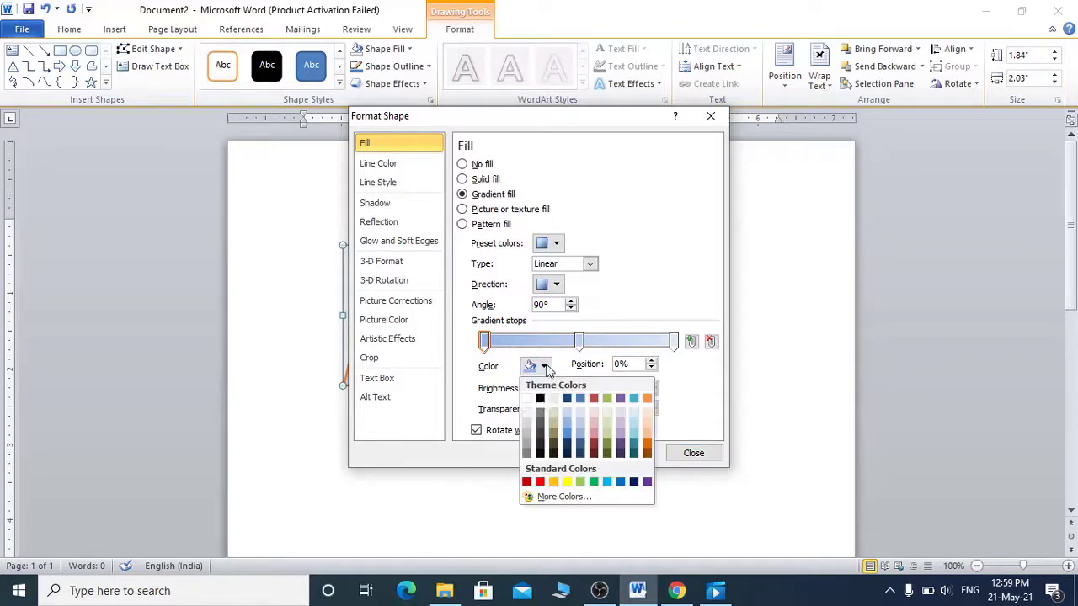
click(620, 444)
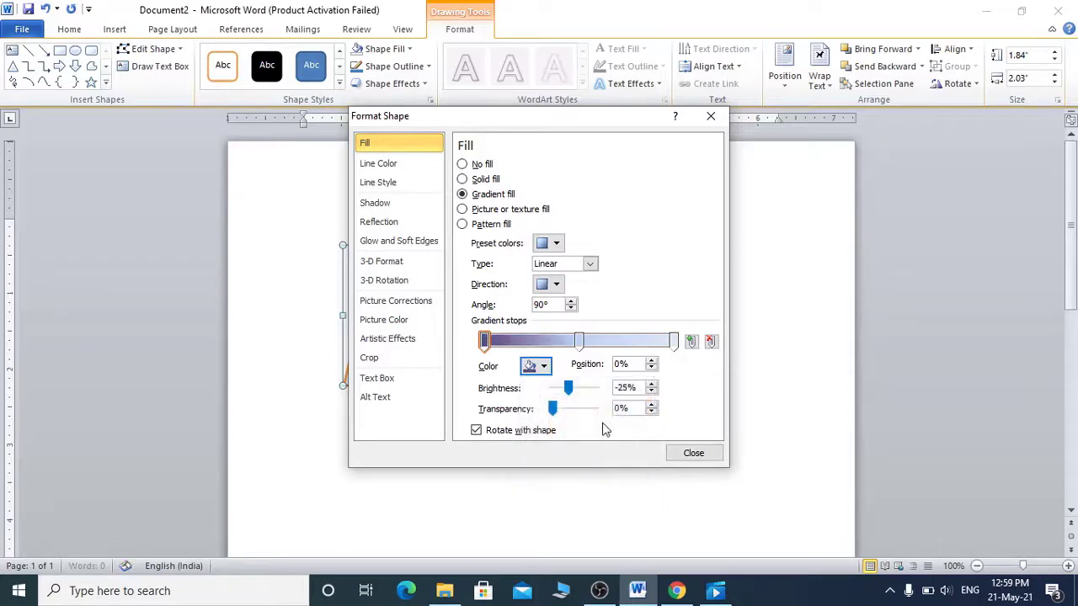
click(579, 341)
click(540, 367)
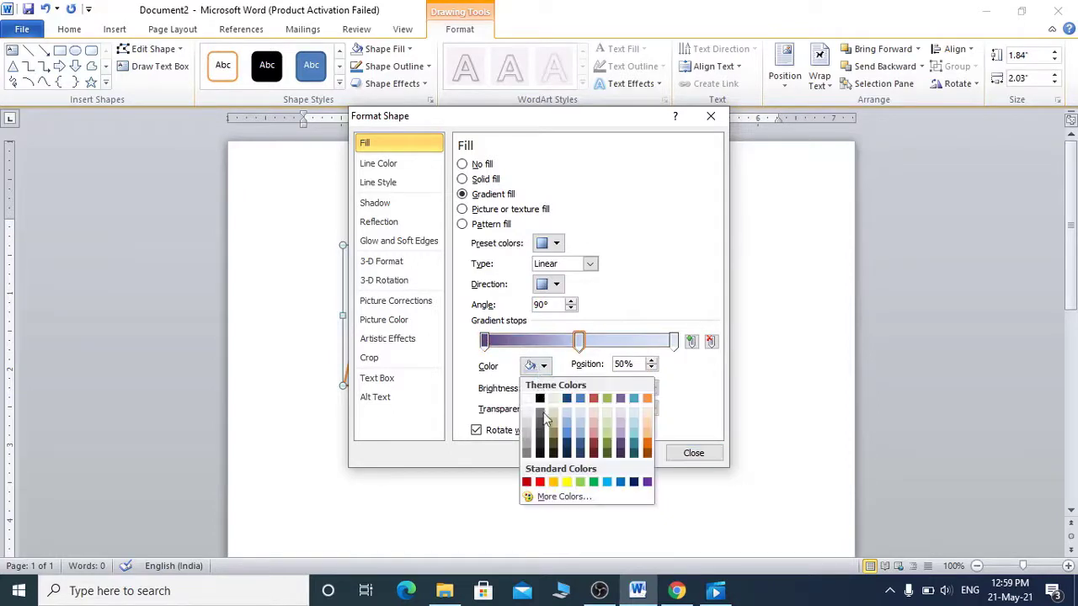
click(565, 482)
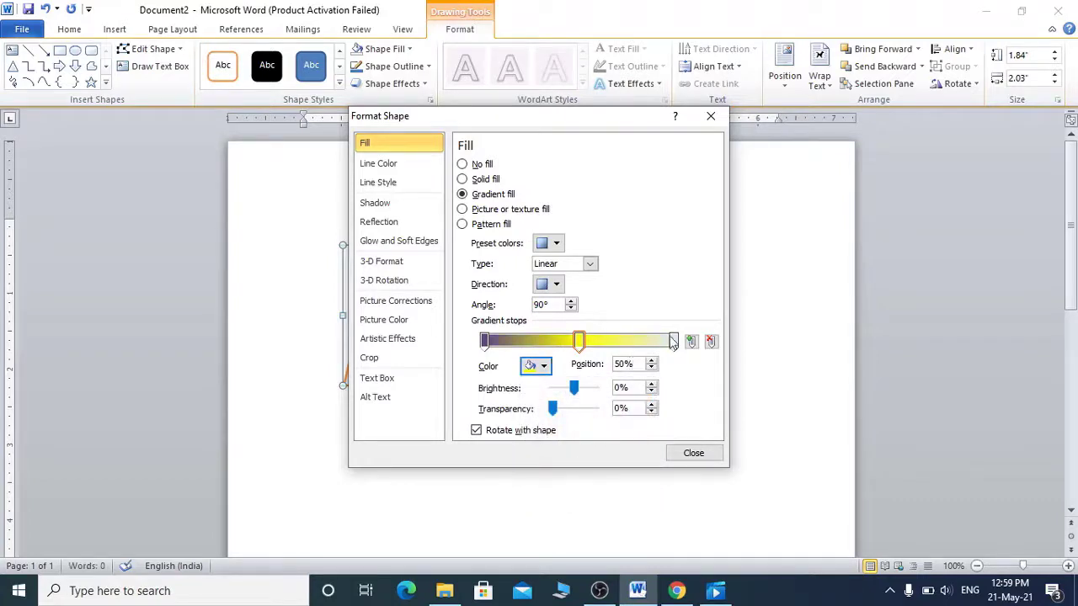
click(674, 341)
click(532, 367)
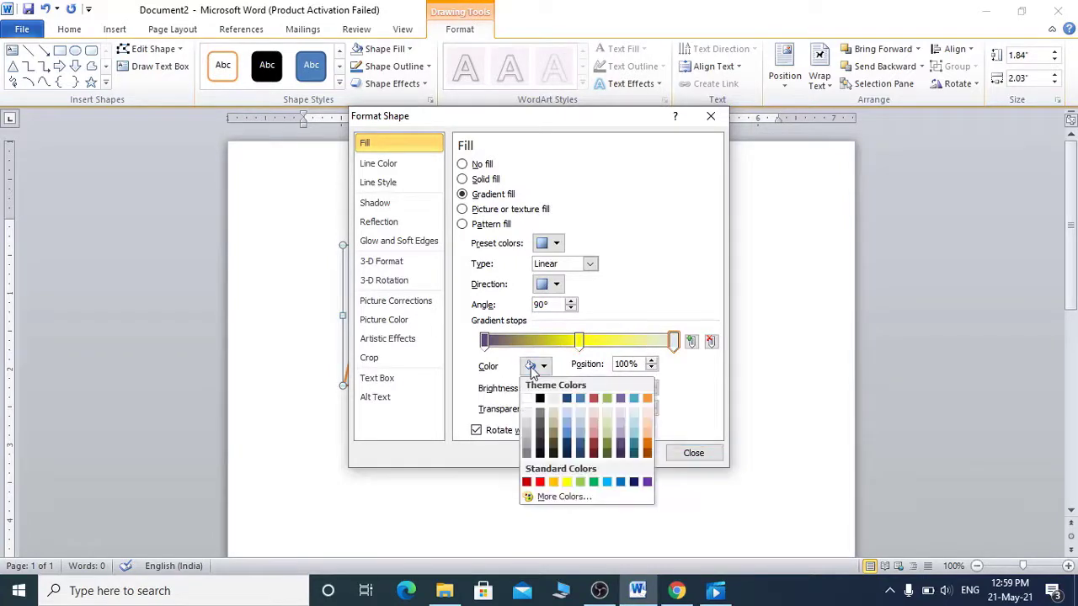
click(594, 441)
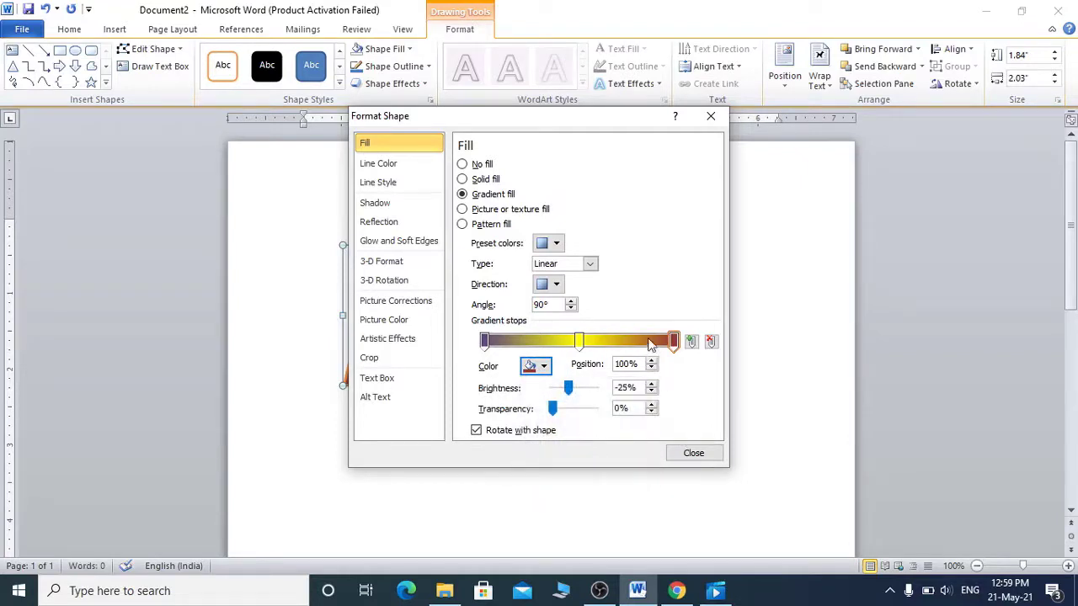
click(693, 452)
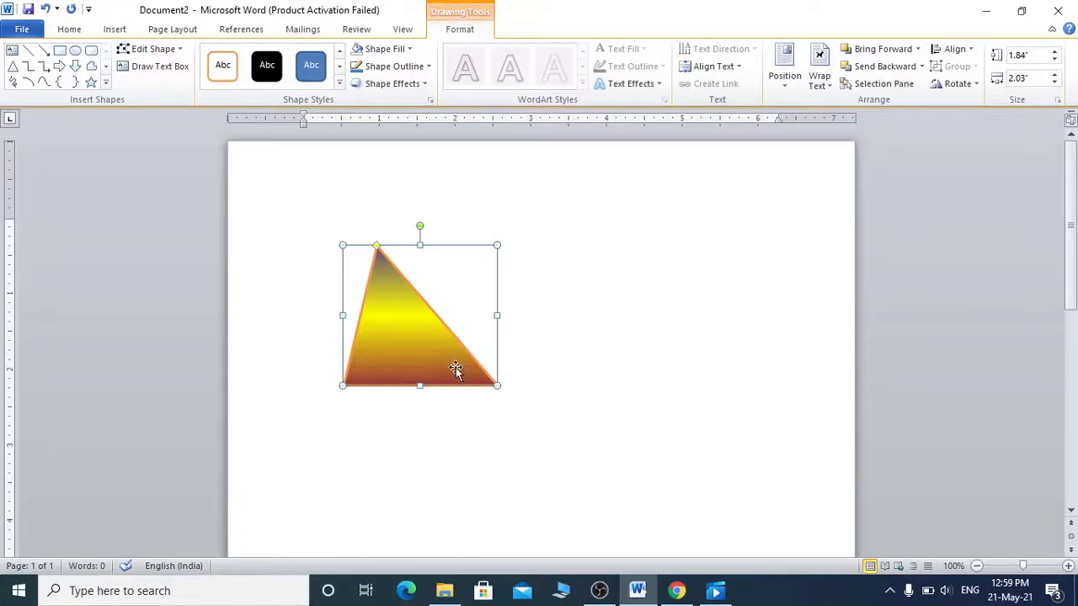
Set the triangle's outline colour to standard red.
click(402, 66)
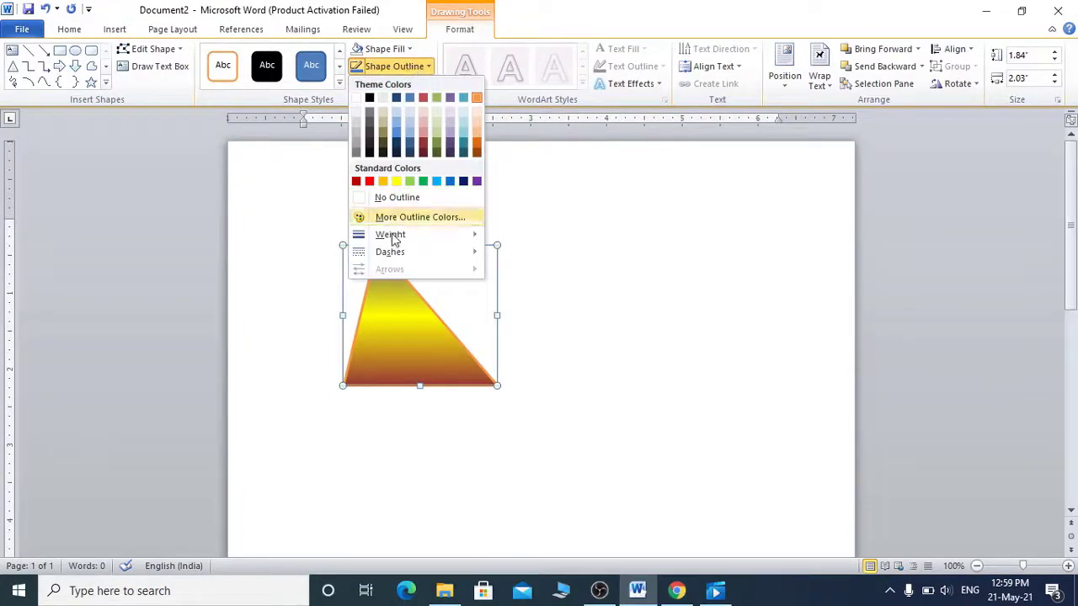
click(371, 182)
Apply the second bevel variation in the first row to the triangle, leaving its glow unset.
click(398, 84)
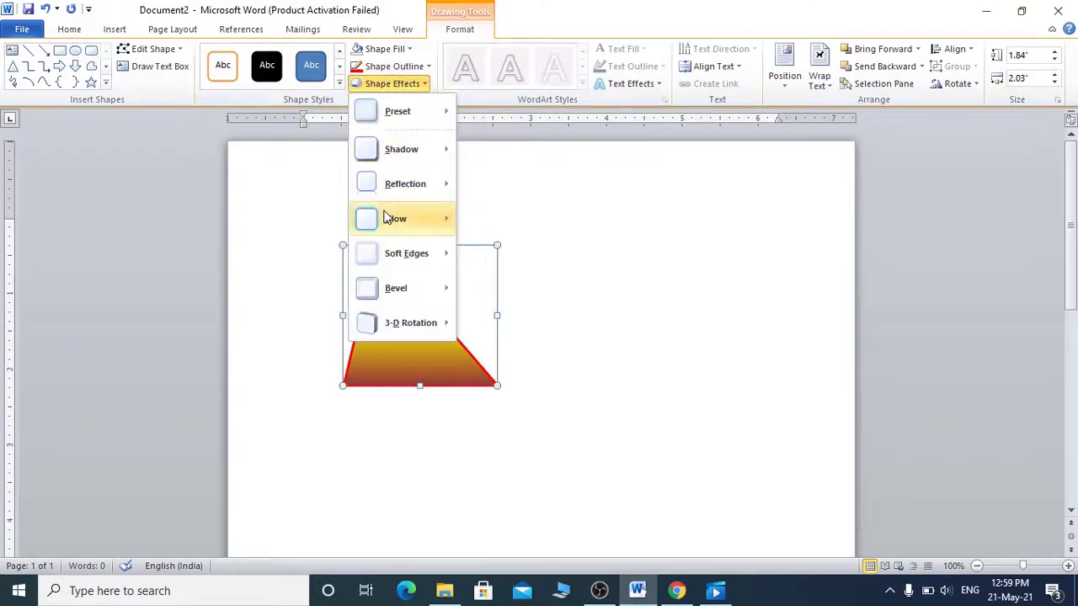
mouse_move(387, 218)
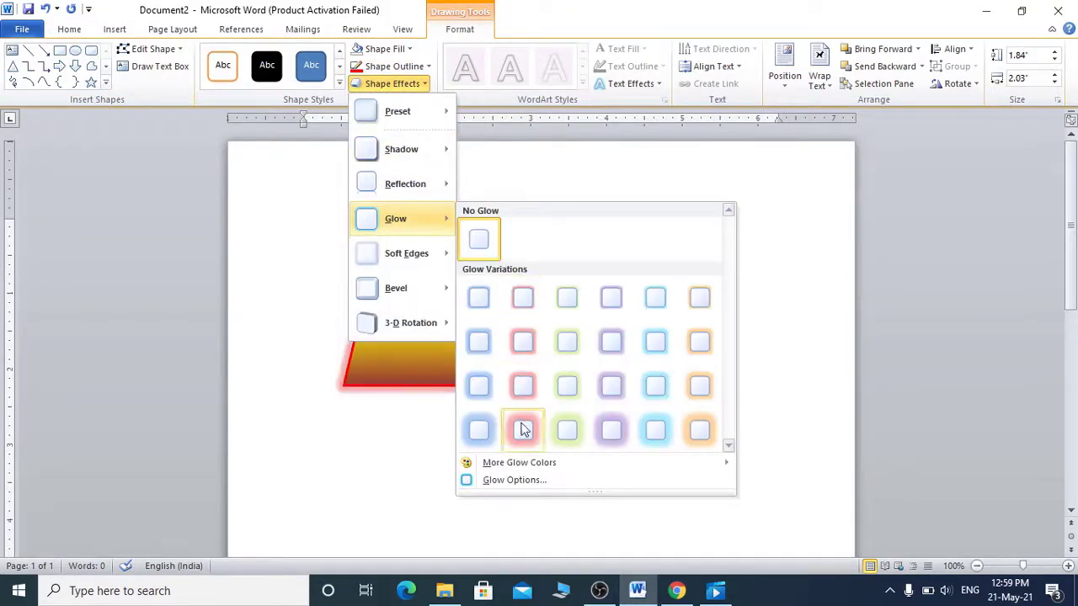
mouse_move(411, 285)
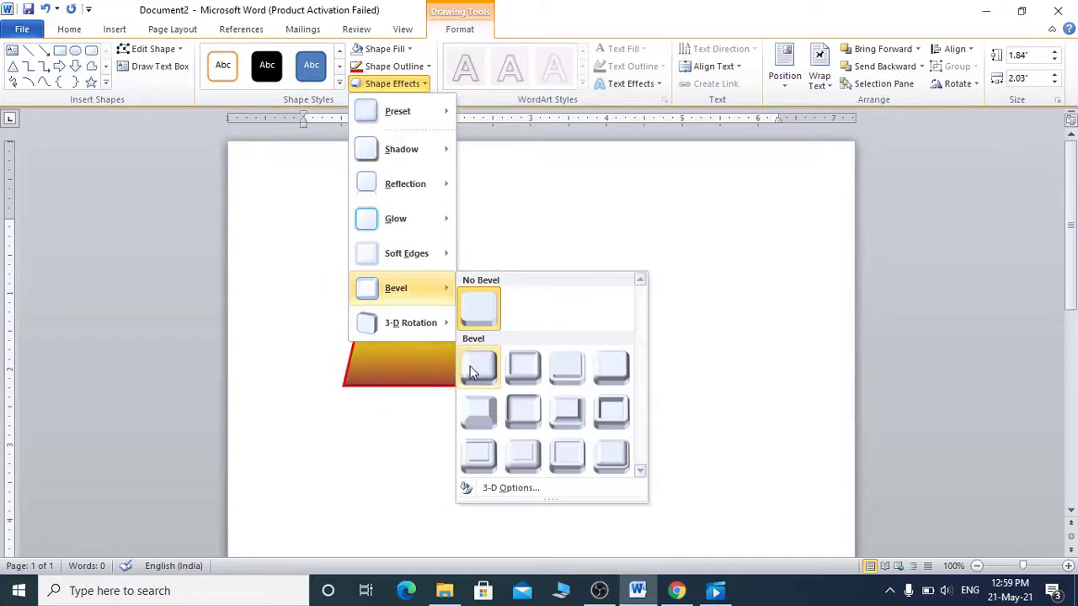
click(524, 368)
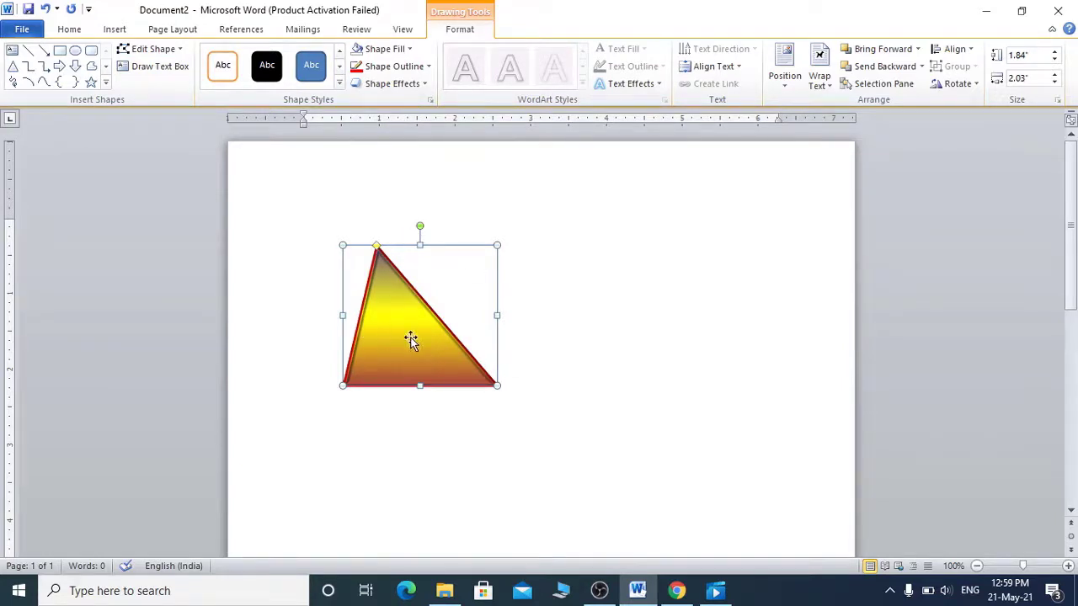
Change the triangle into a rectangle with a single rounded corner.
click(175, 51)
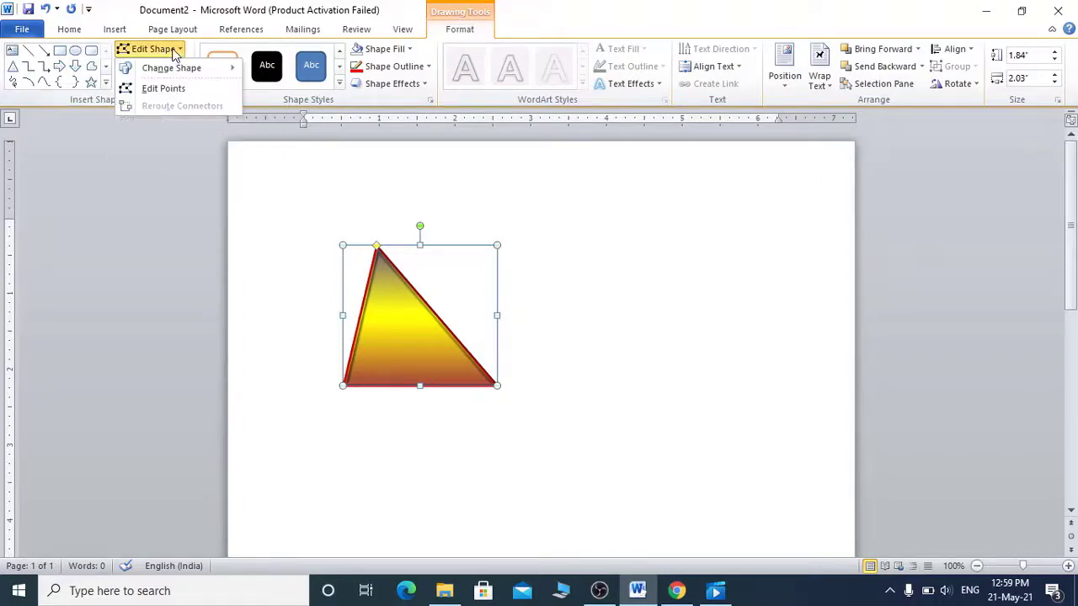
mouse_move(191, 71)
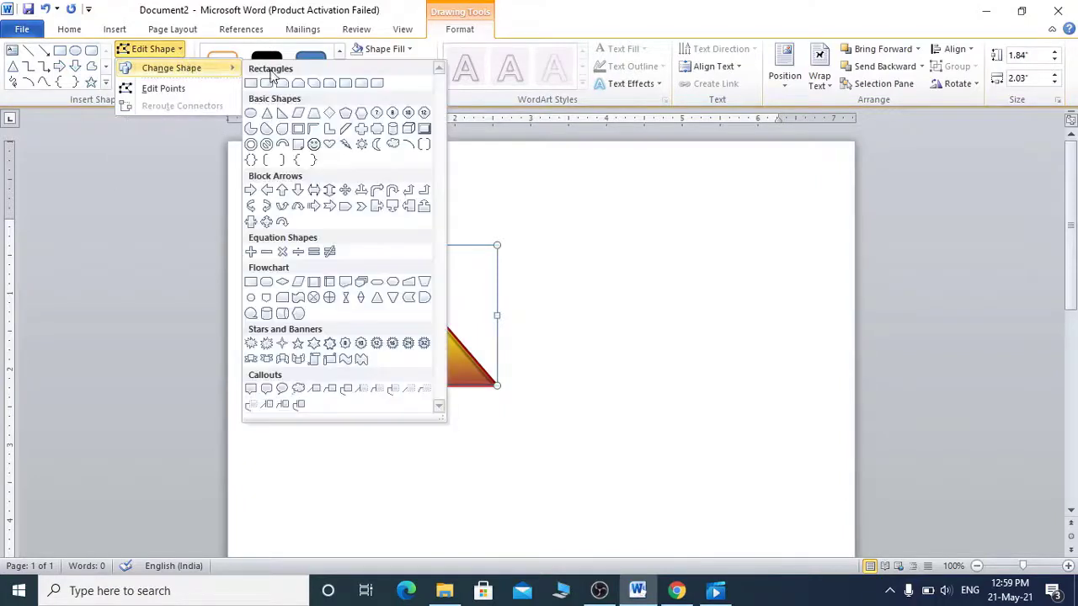
click(346, 84)
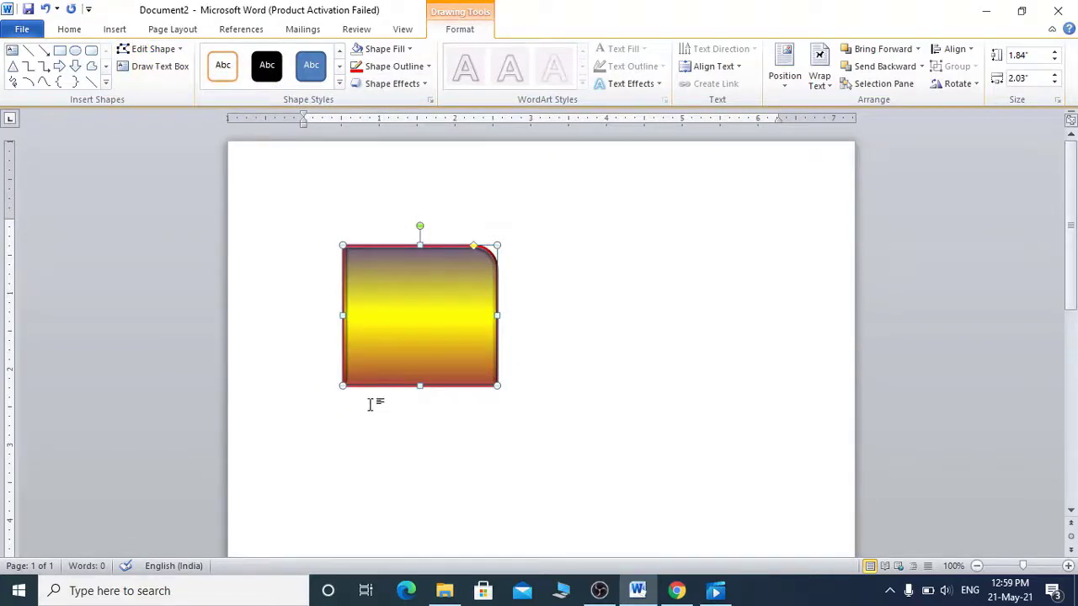
Draw a smiley face about 1.82" high and 2.13" wide to the right of the gradient rectangle.
click(59, 51)
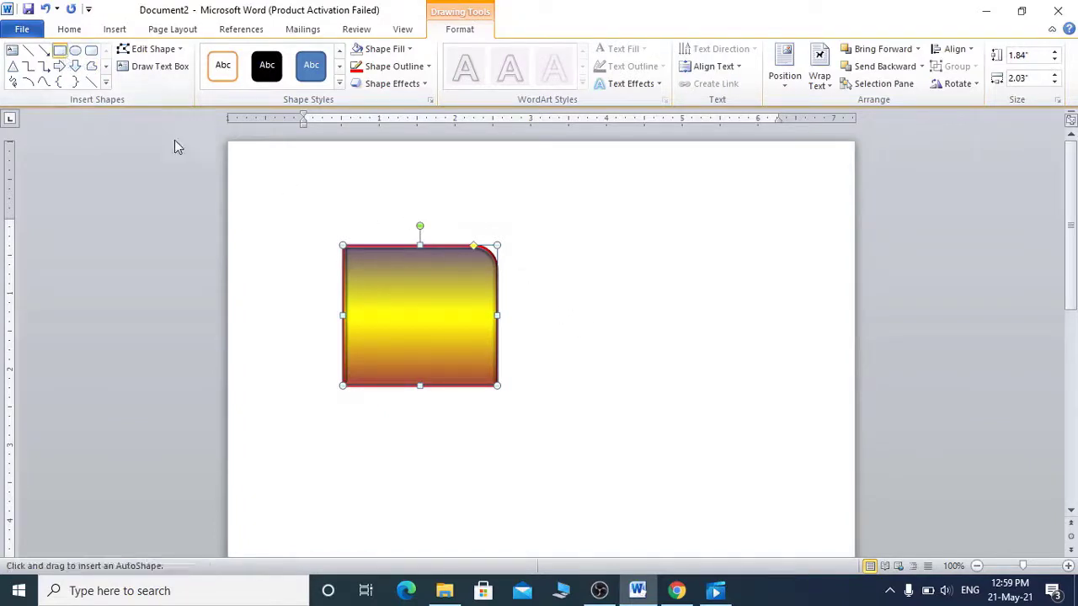
click(105, 82)
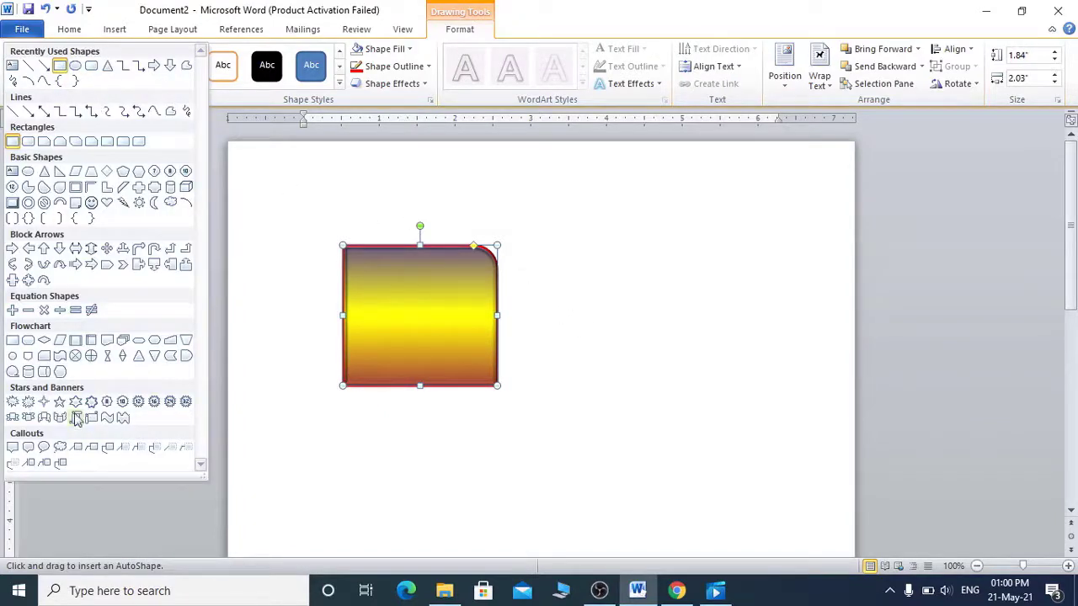
click(91, 203)
drag(594, 261, 755, 399)
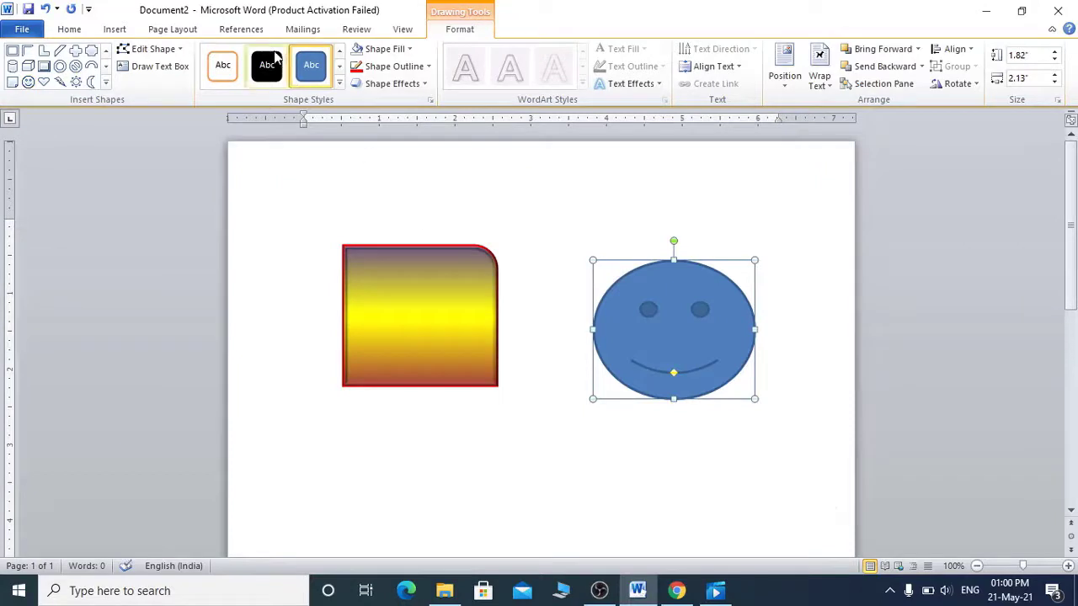
Remove the smiley face's fill, and fill it with the yellow pencil picture from the writing skill folder.
click(395, 50)
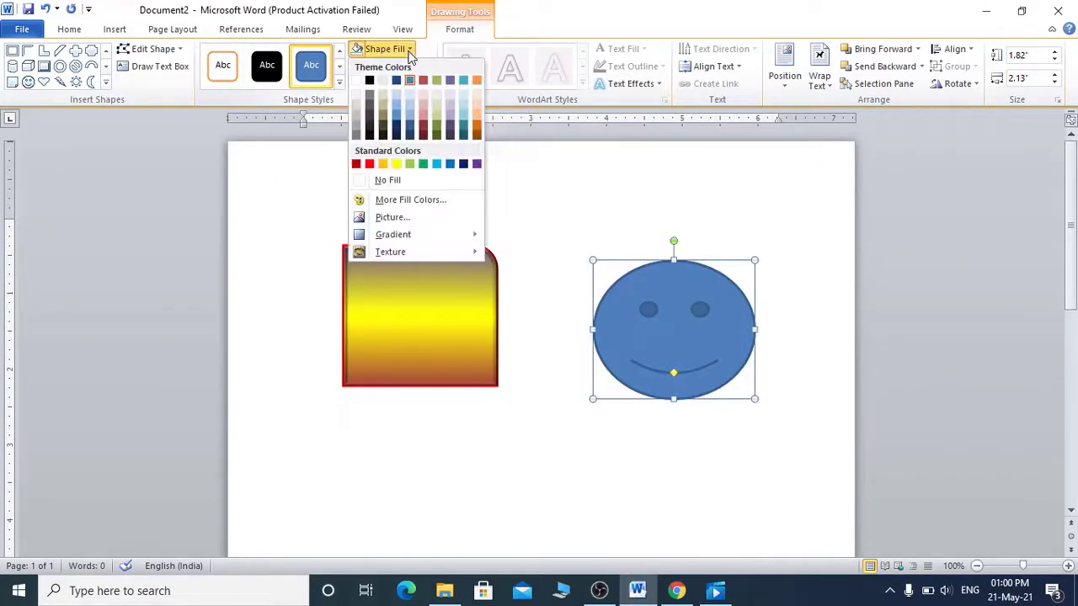
click(392, 180)
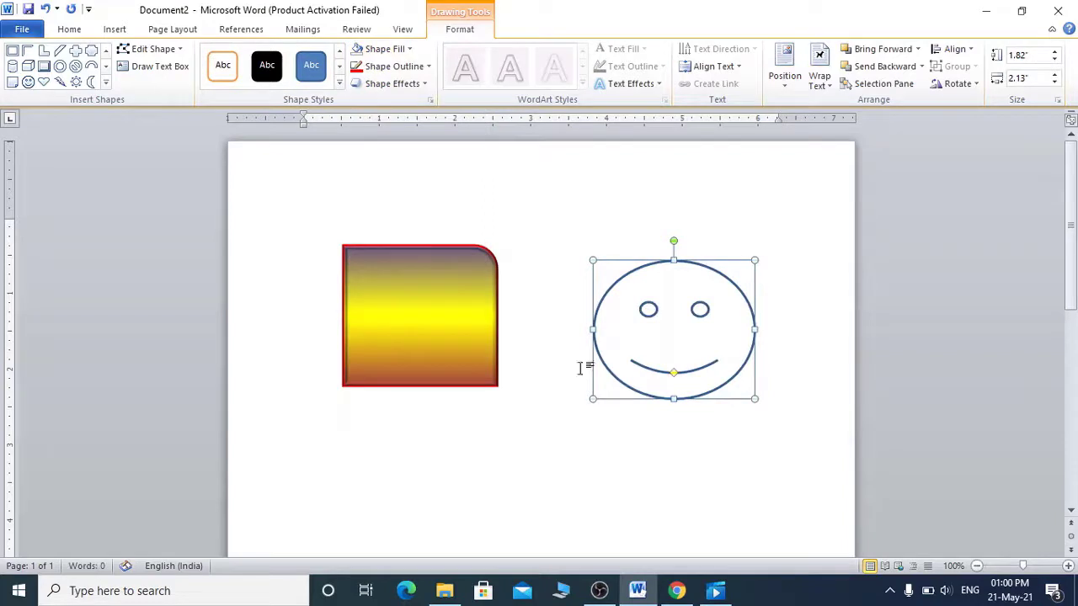
click(394, 49)
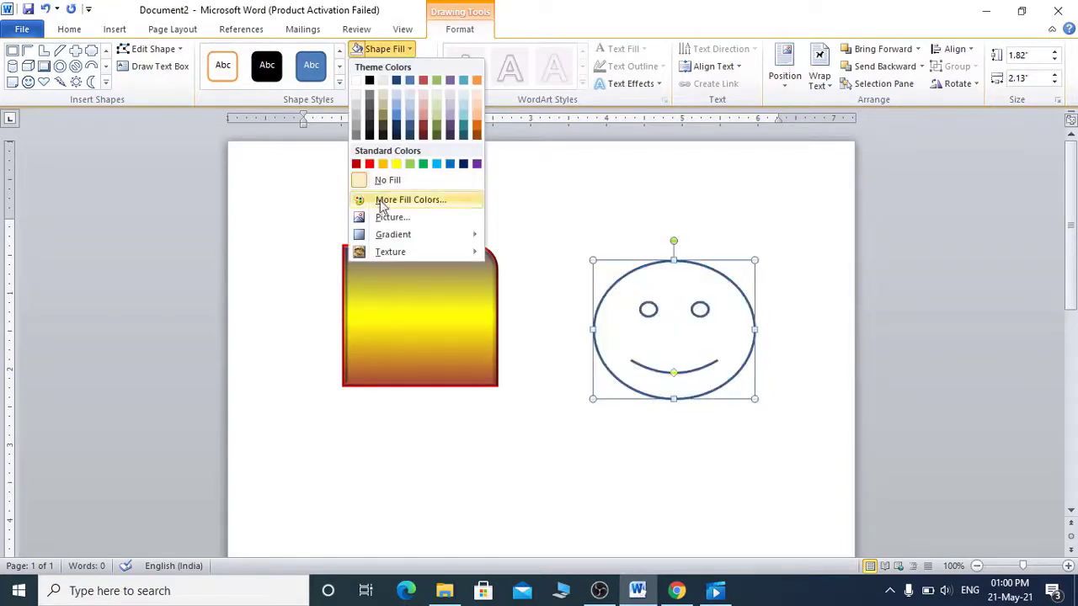
mouse_move(385, 233)
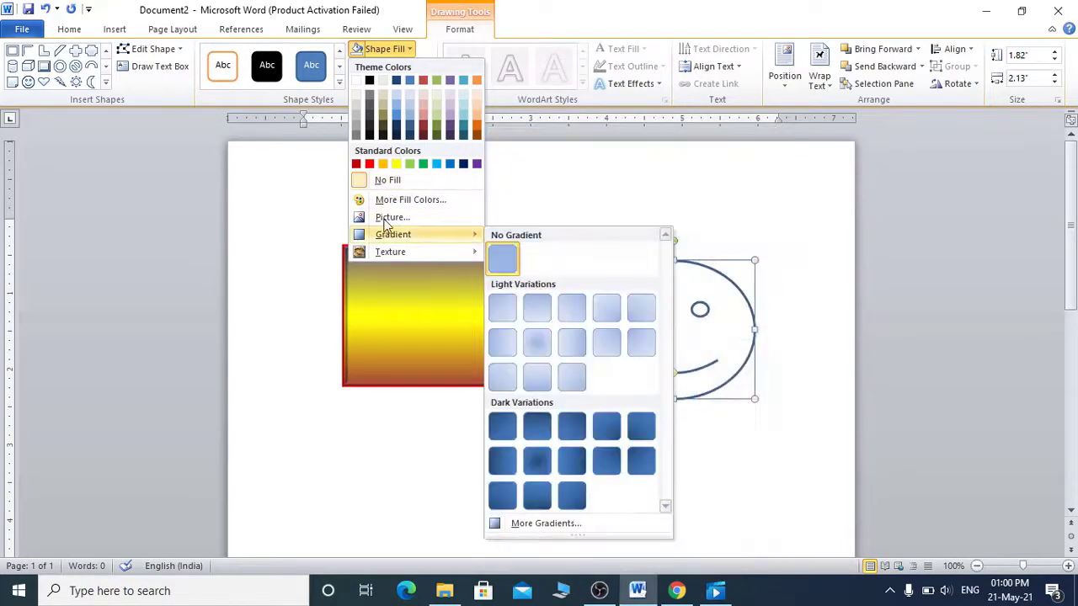
click(384, 219)
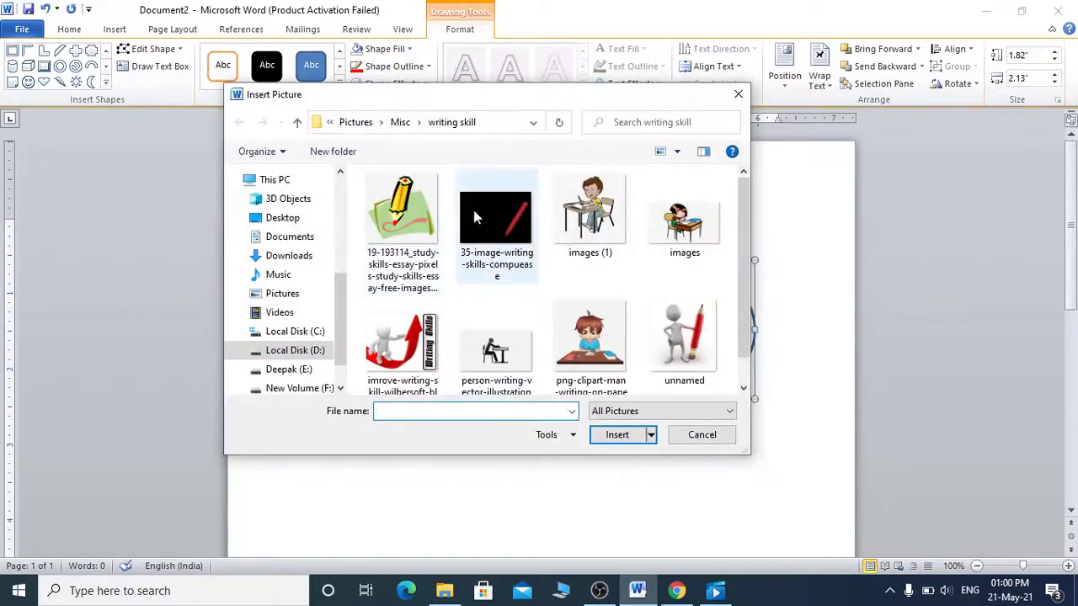
click(403, 218)
click(617, 435)
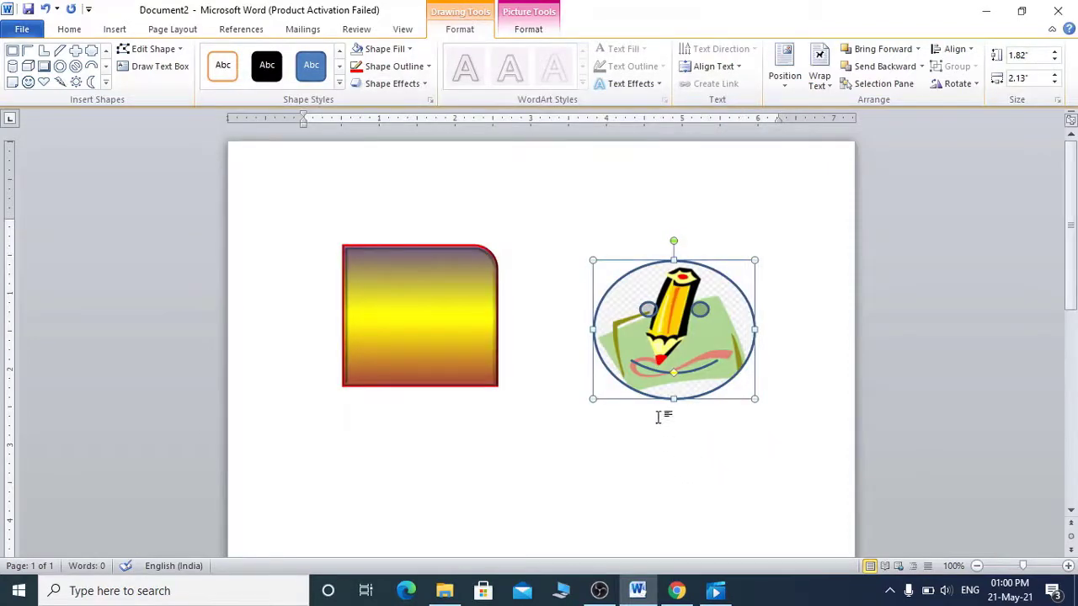
Fill the smiley face with a custom light pink colour and deselect it.
click(388, 48)
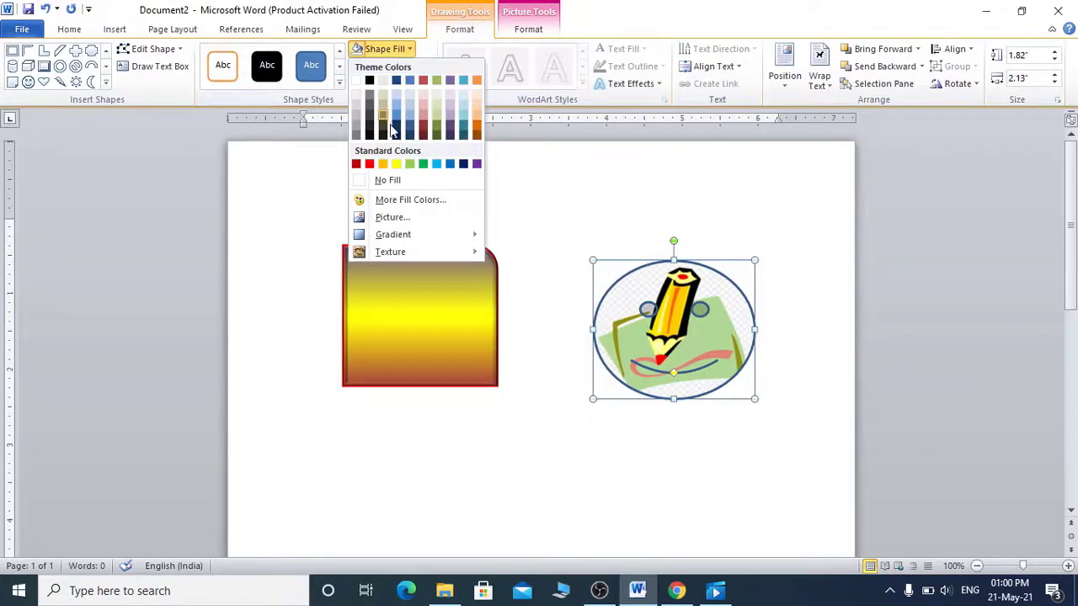
click(389, 202)
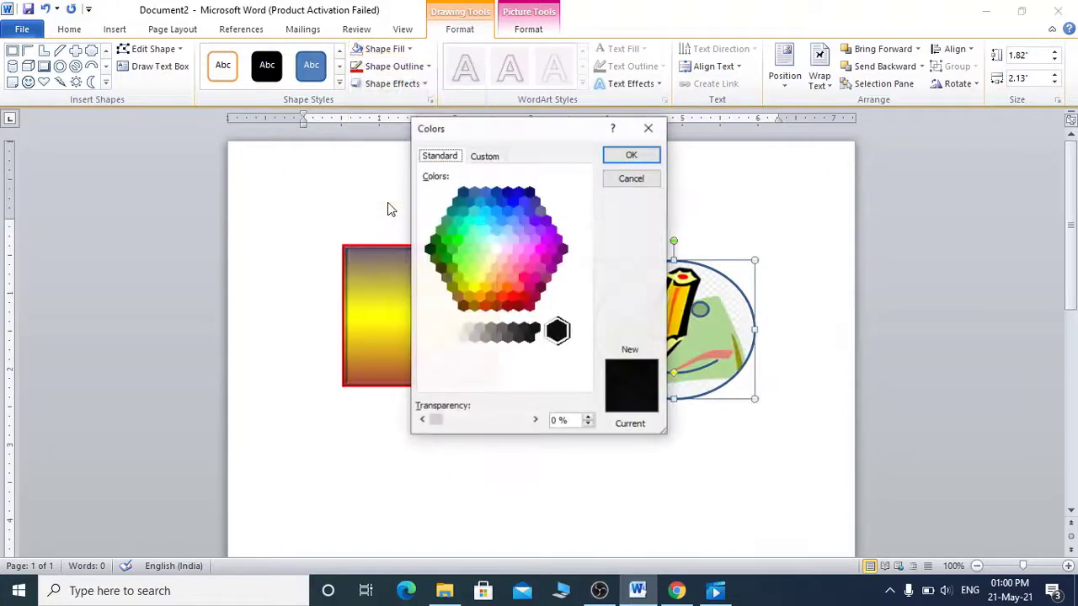
click(487, 157)
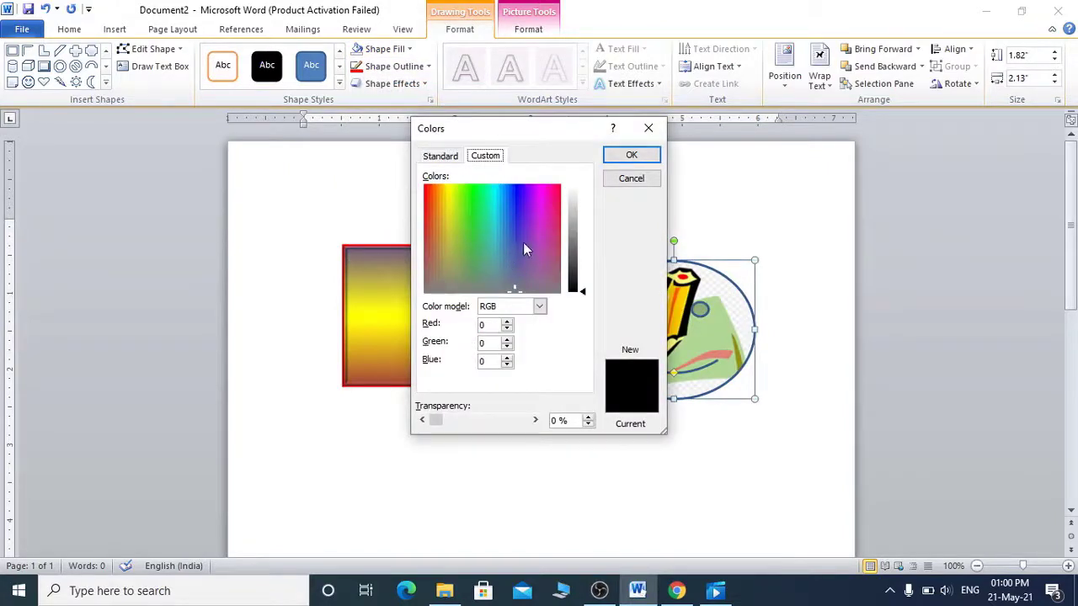
click(550, 203)
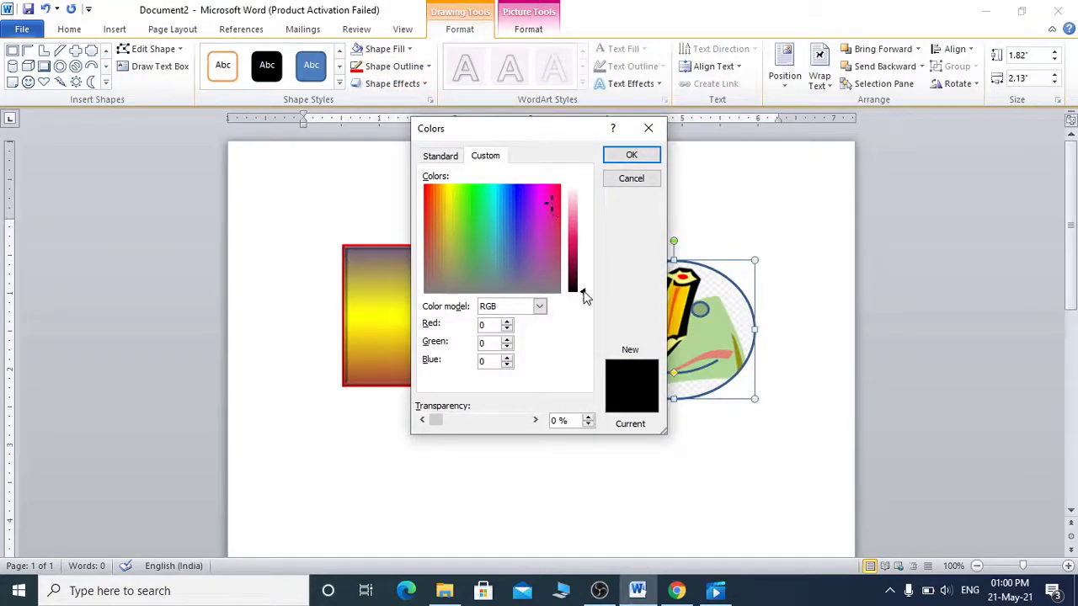
drag(581, 292, 581, 215)
click(631, 155)
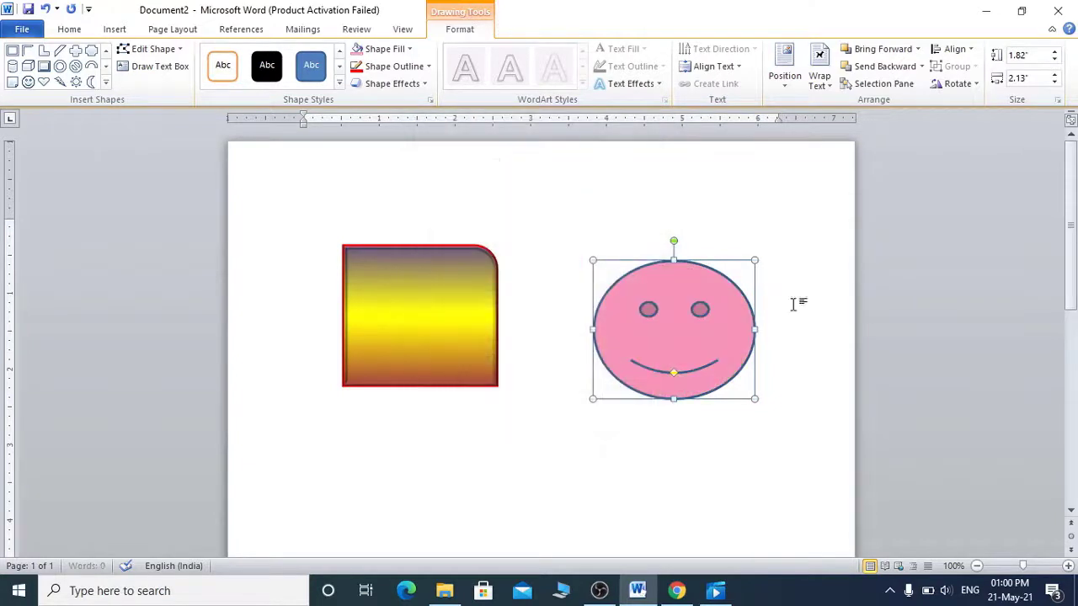
click(683, 437)
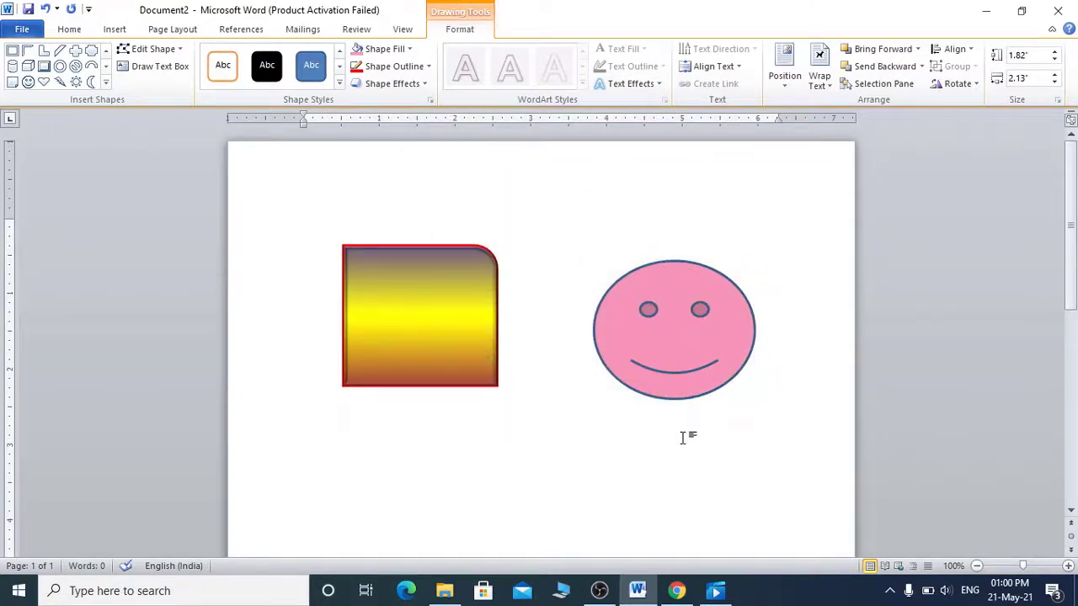
Apply the black-to-grey gradient from the second row of the other theme fills to the smiley face.
click(627, 284)
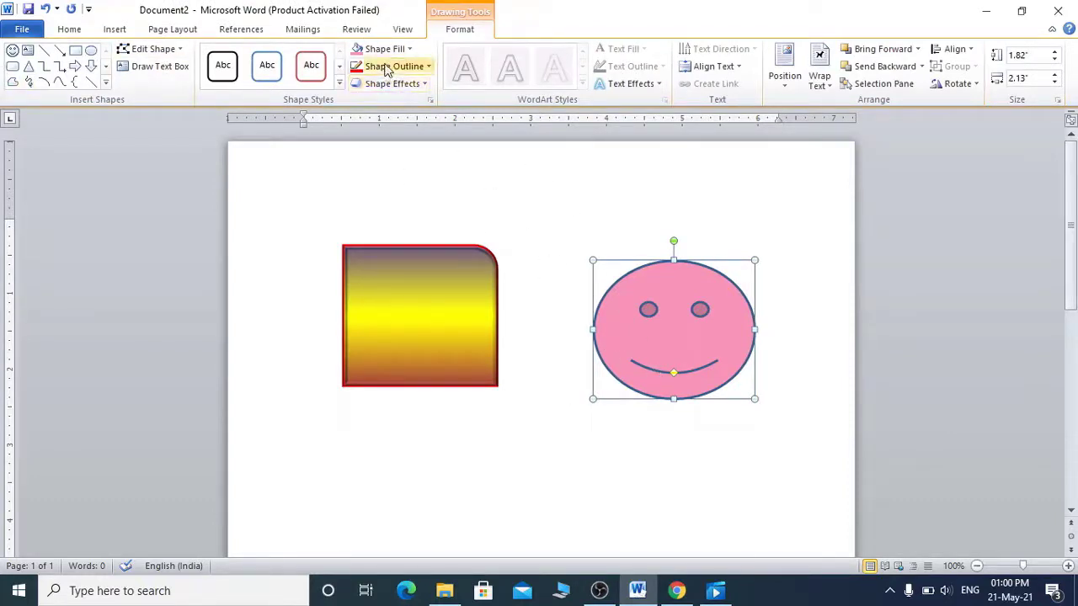
click(340, 86)
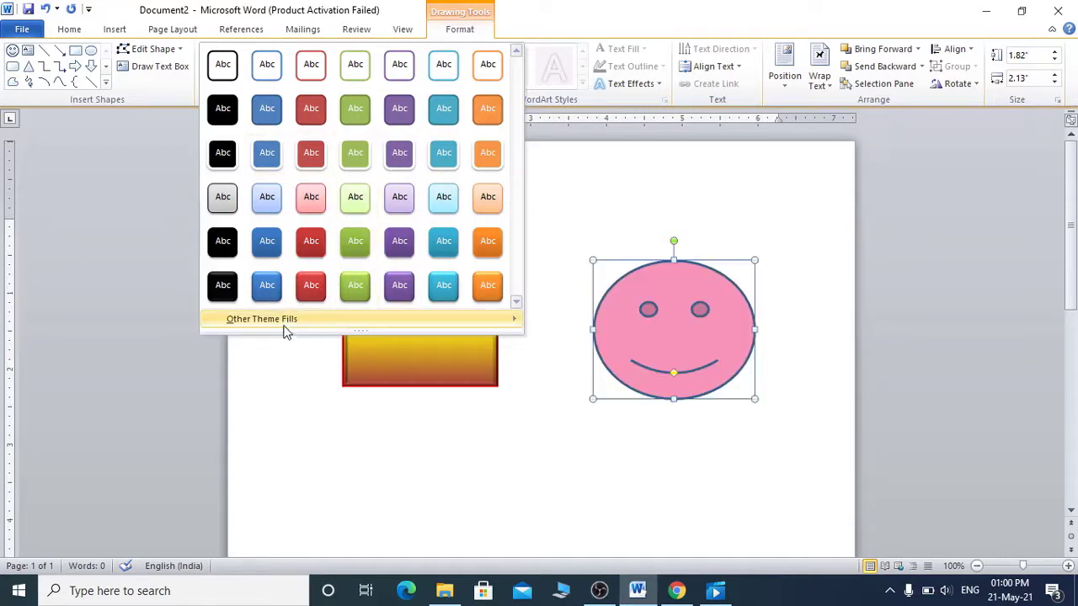
mouse_move(284, 330)
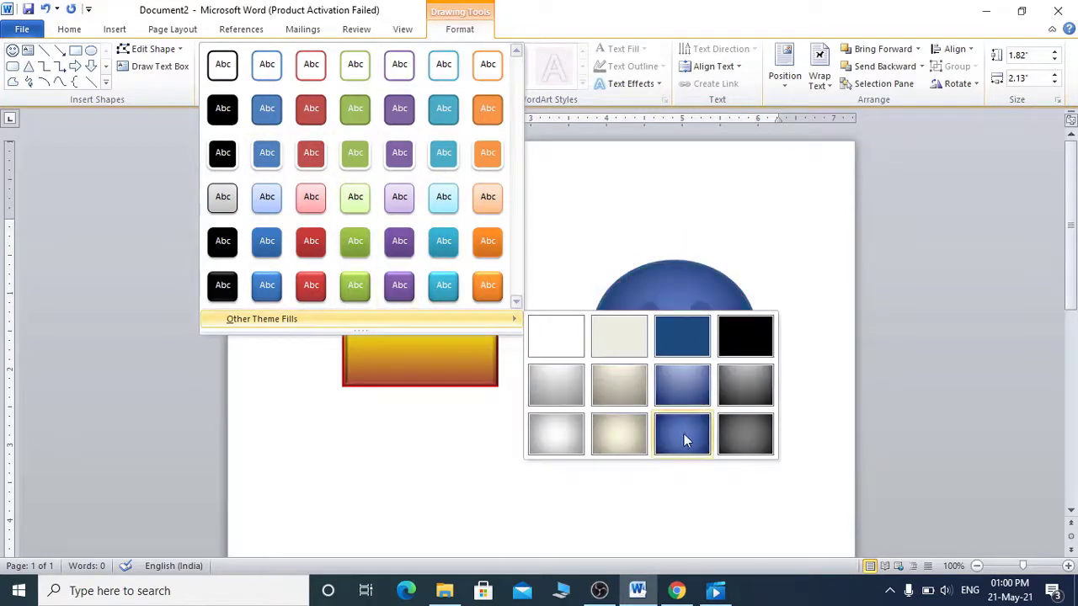
click(733, 379)
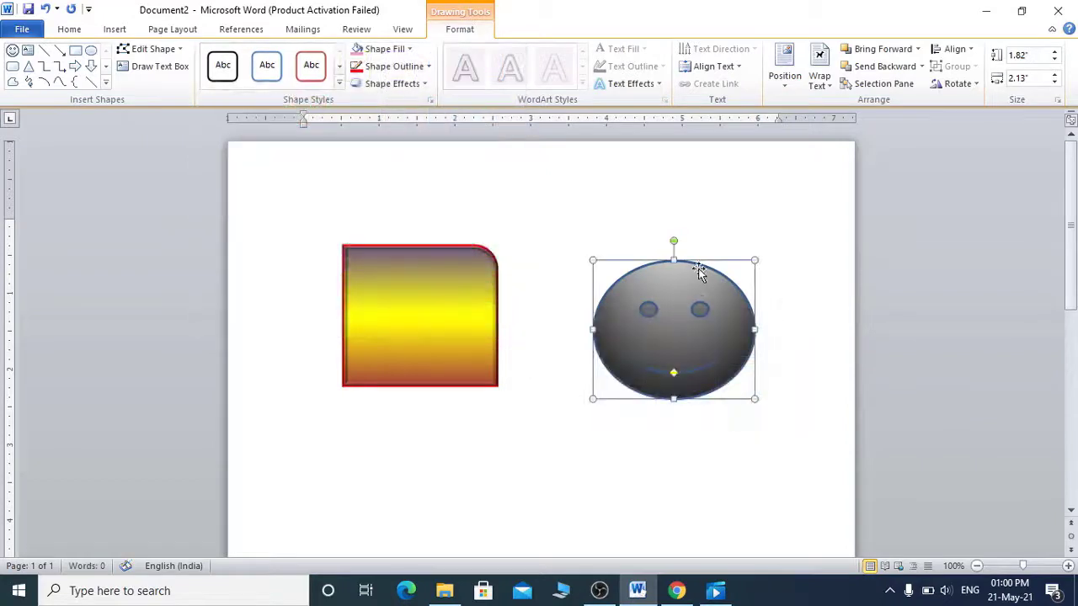
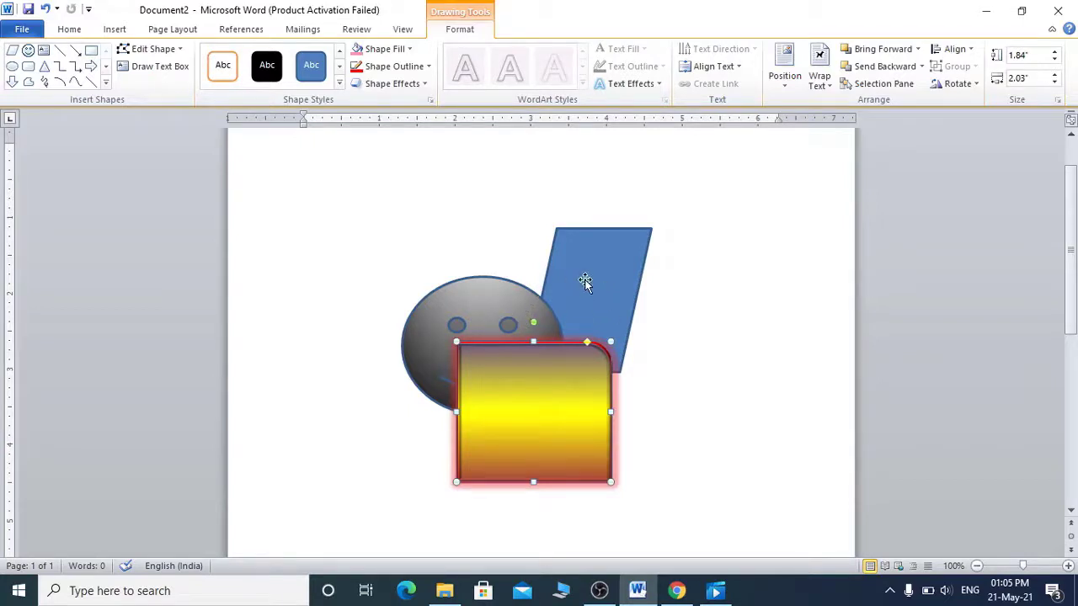
Select the parallelogram, the smiley face and the gradient rectangle together and group them into one object.
click(487, 311)
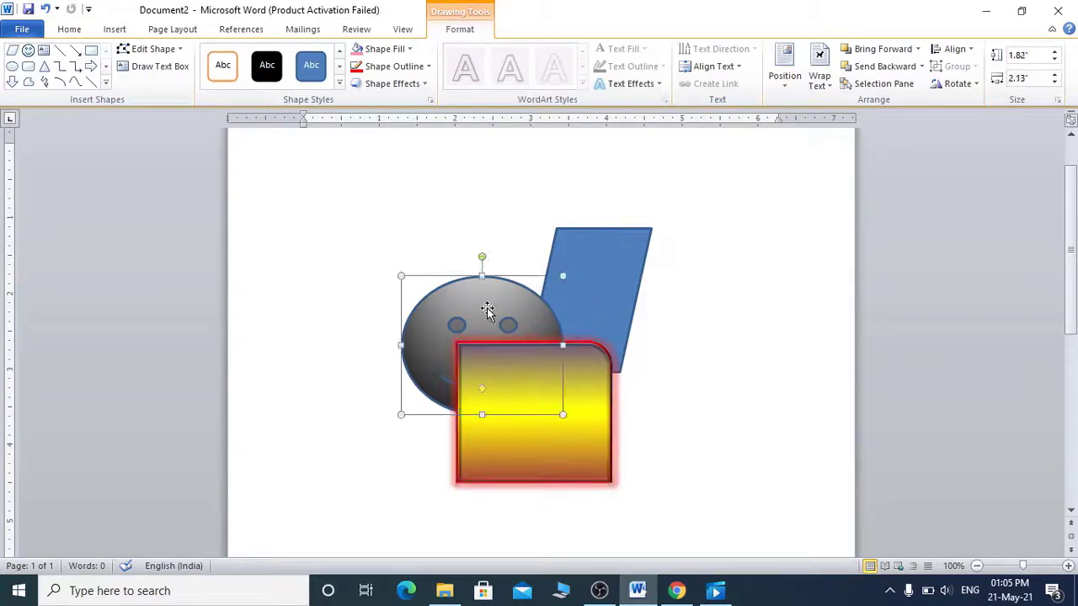
click(582, 373)
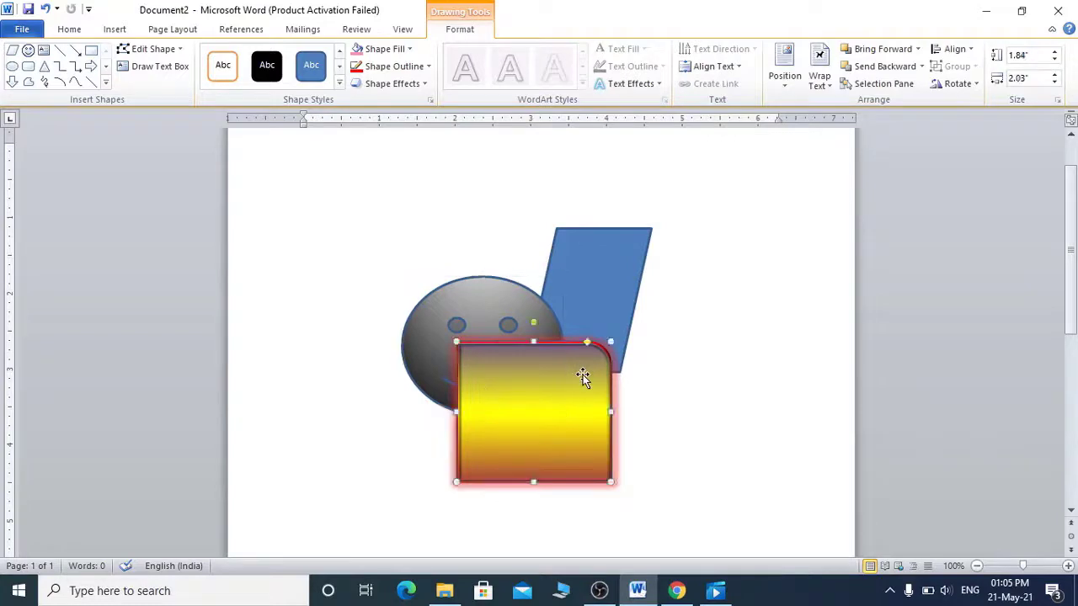
click(593, 266)
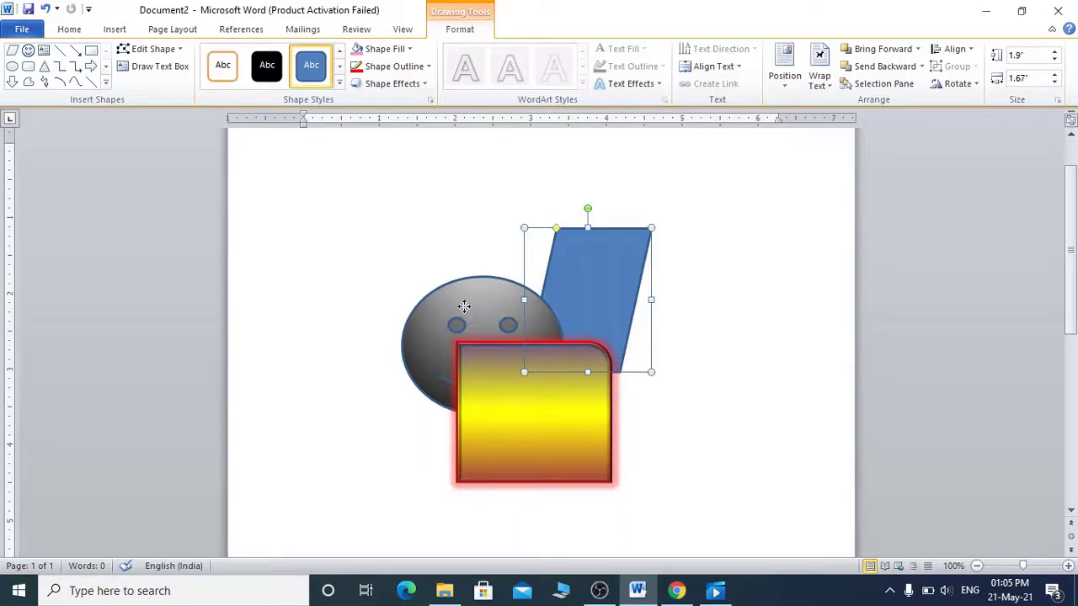
shift+click(469, 313)
shift+click(517, 460)
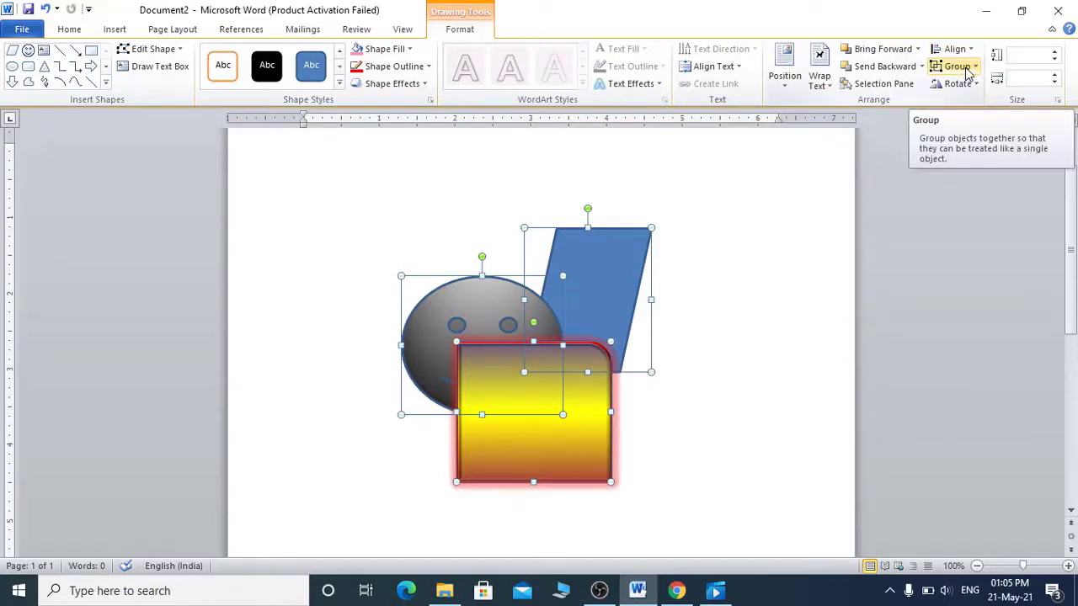
right_click(561, 363)
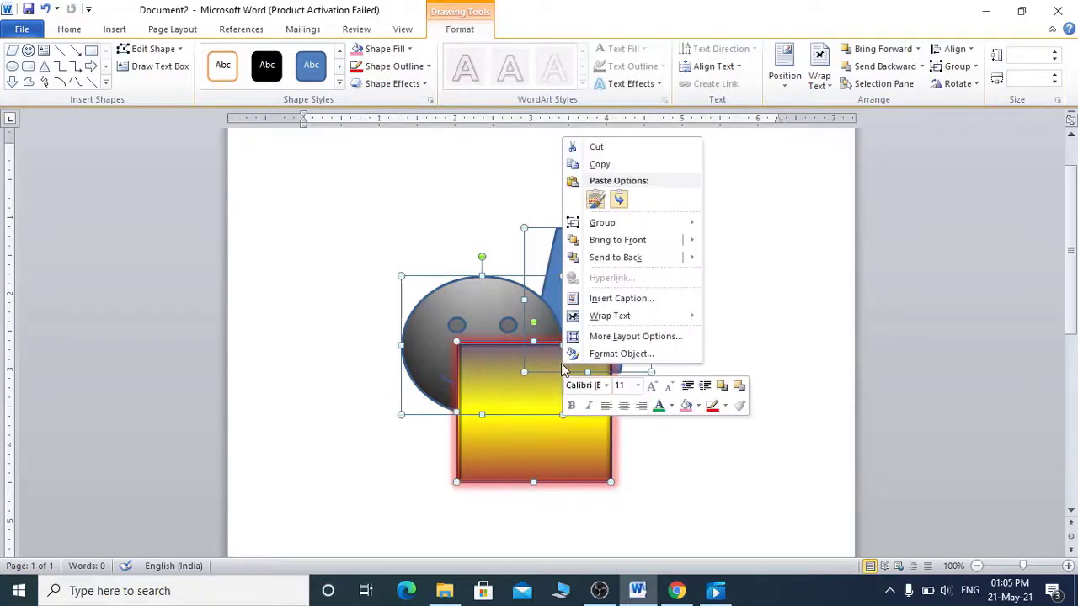
mouse_move(610, 230)
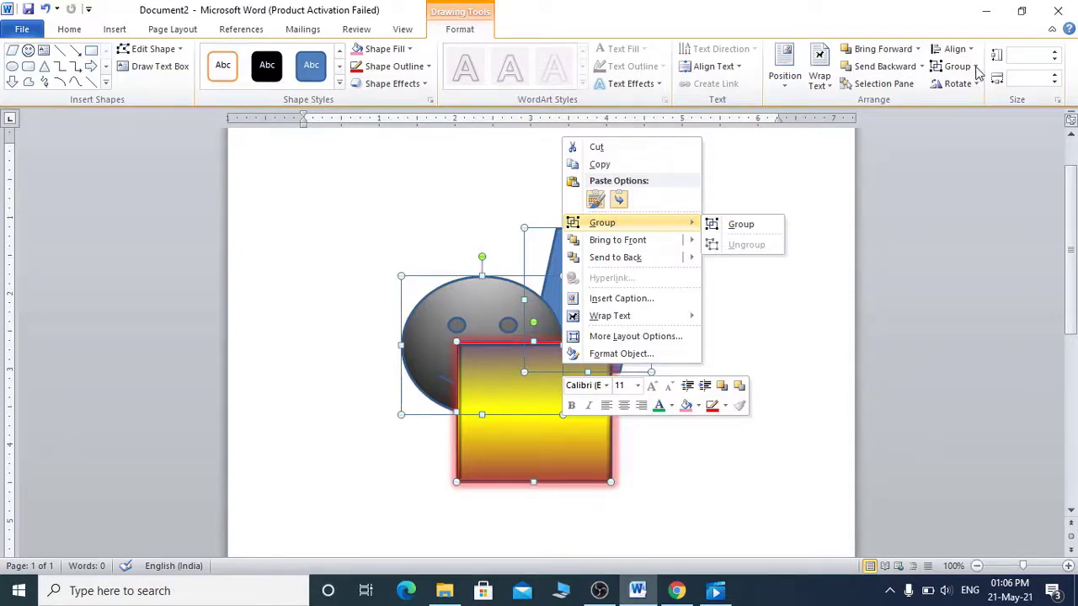
click(976, 69)
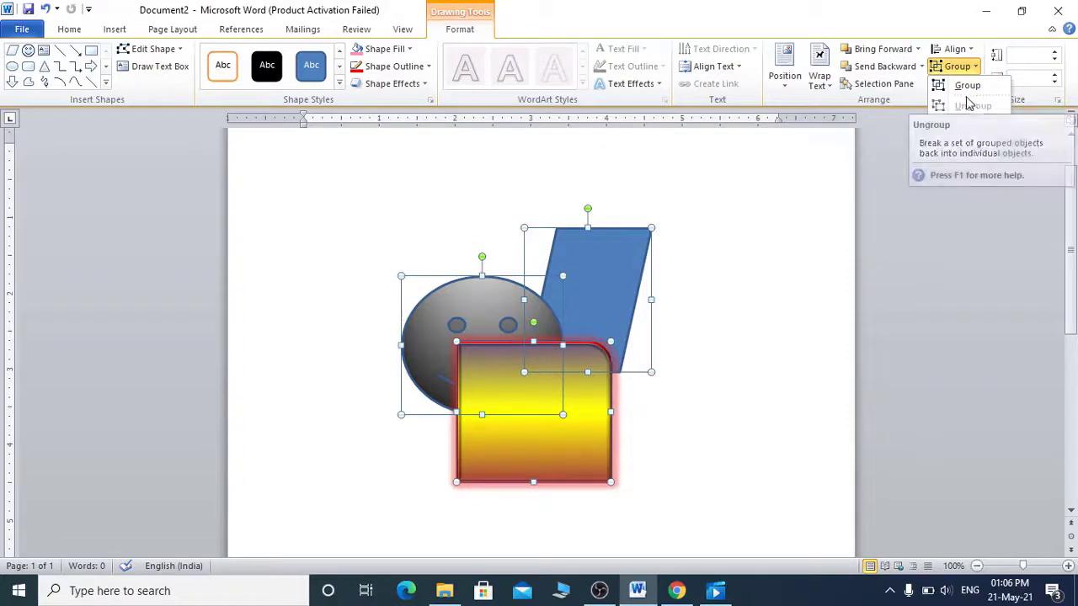
click(966, 87)
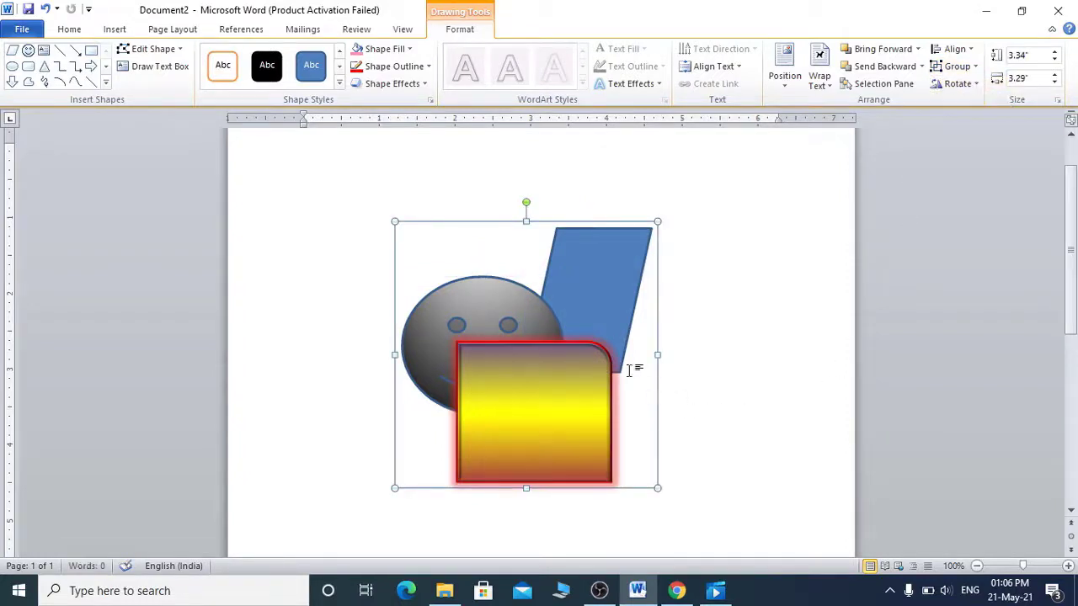
Resize the grouped shapes to about 2.62" high by 2.54" wide and move the group toward the page's left side.
click(690, 337)
click(609, 385)
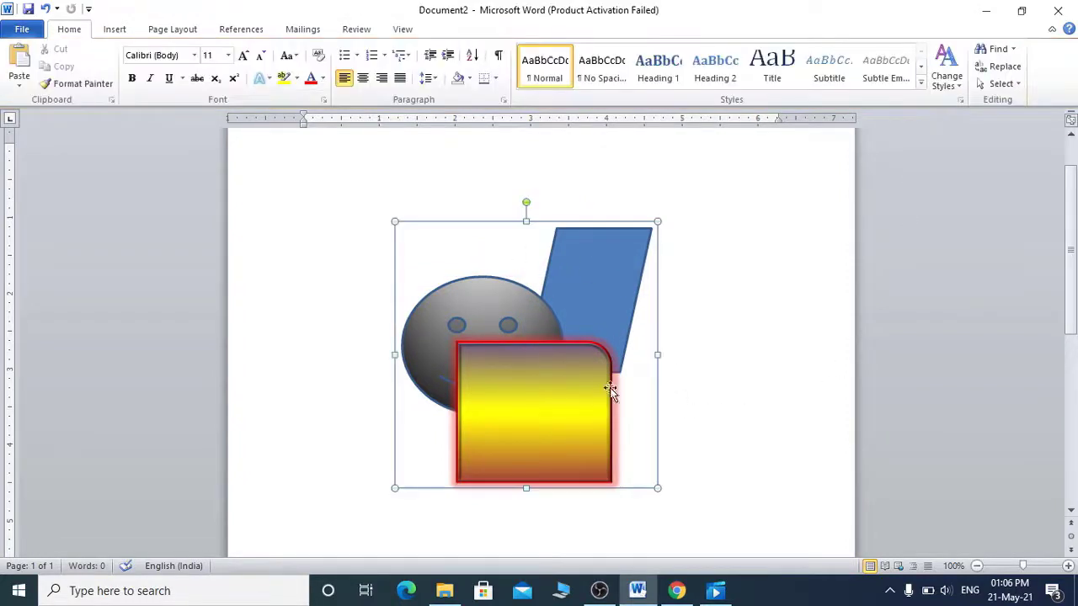
drag(578, 355, 490, 384)
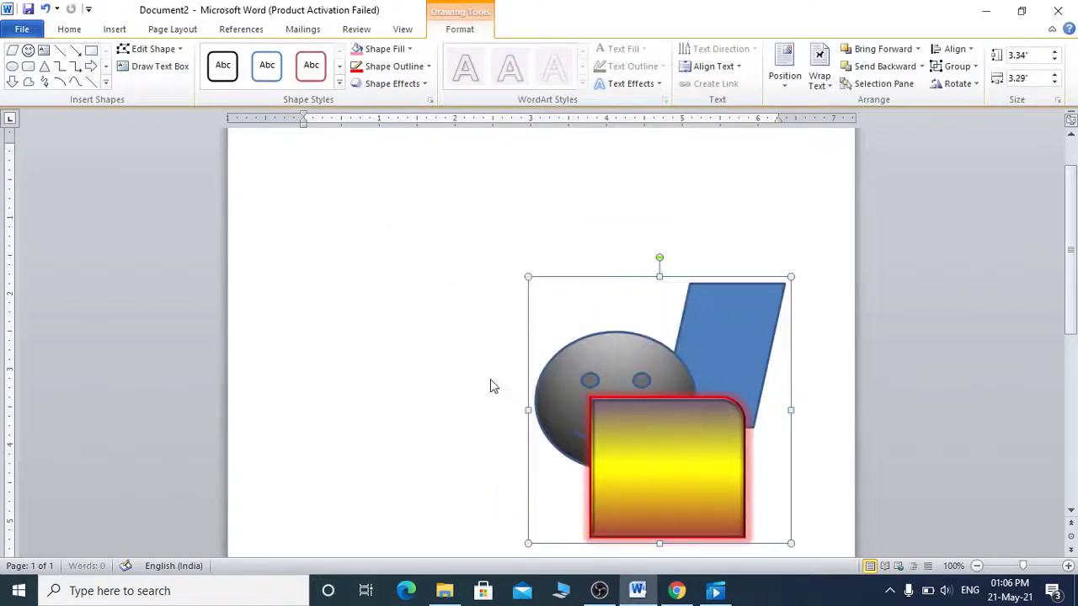
drag(570, 248, 509, 334)
drag(442, 450, 586, 350)
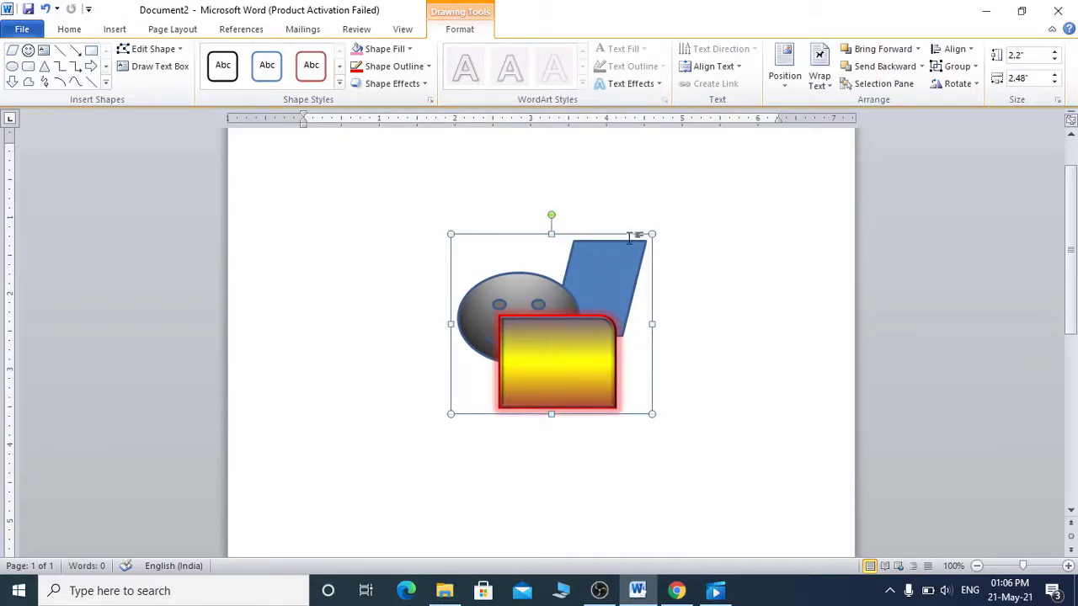
drag(653, 234, 621, 205)
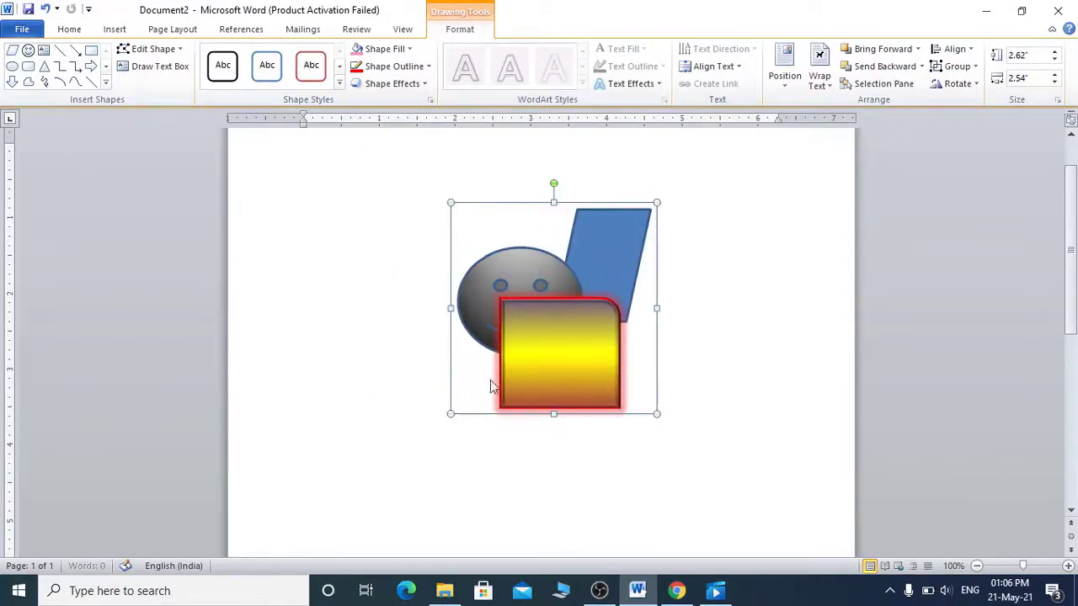
drag(548, 320, 443, 346)
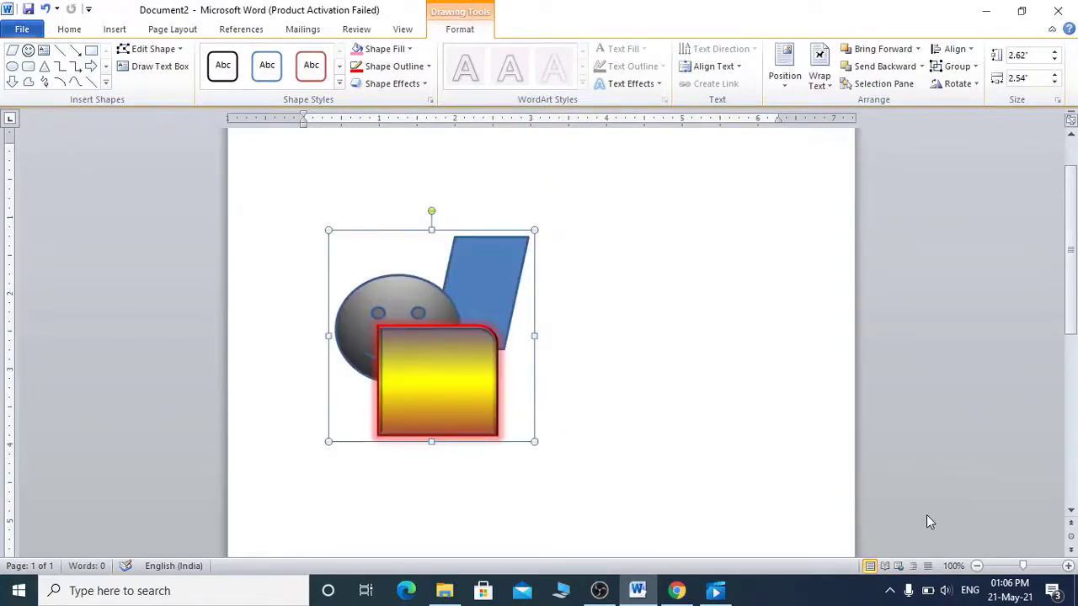
Select only the blue parallelogram inside the group and shift it left by about 0.6", behind the smiley face.
click(450, 342)
click(477, 289)
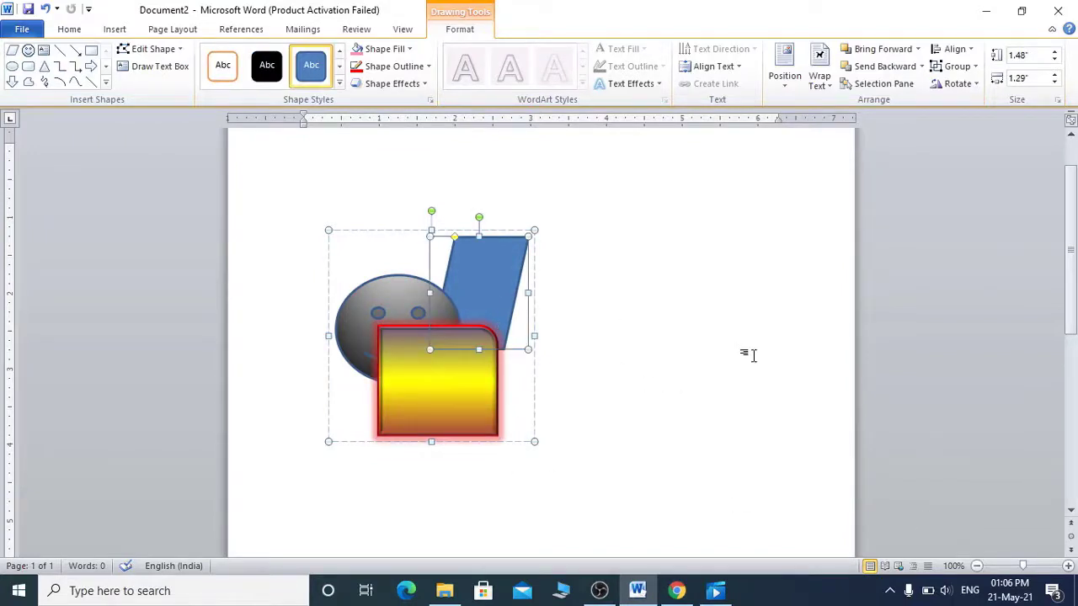
click(661, 395)
click(466, 343)
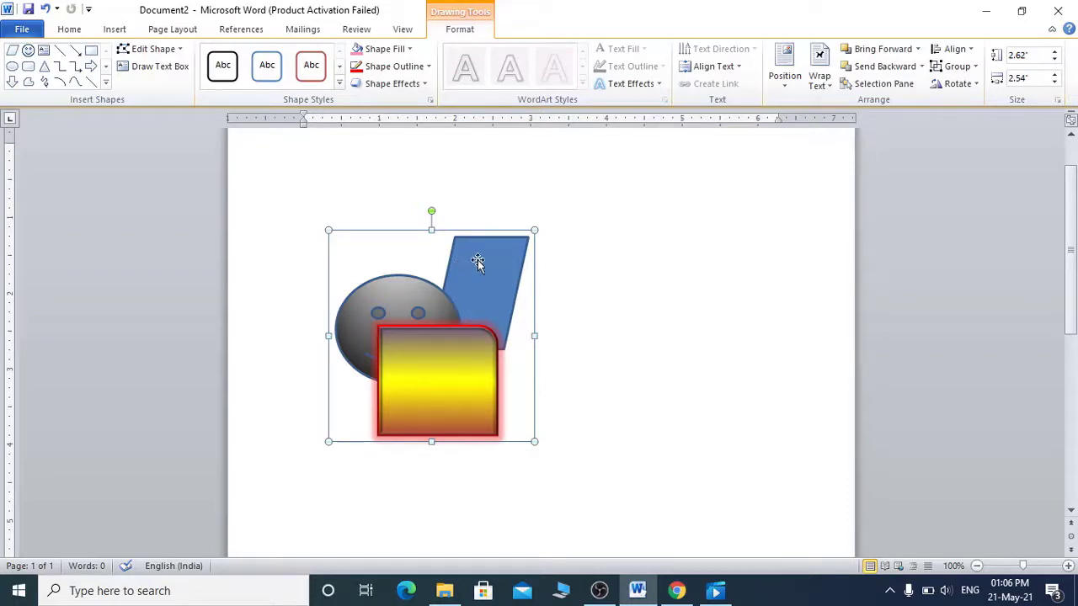
click(477, 261)
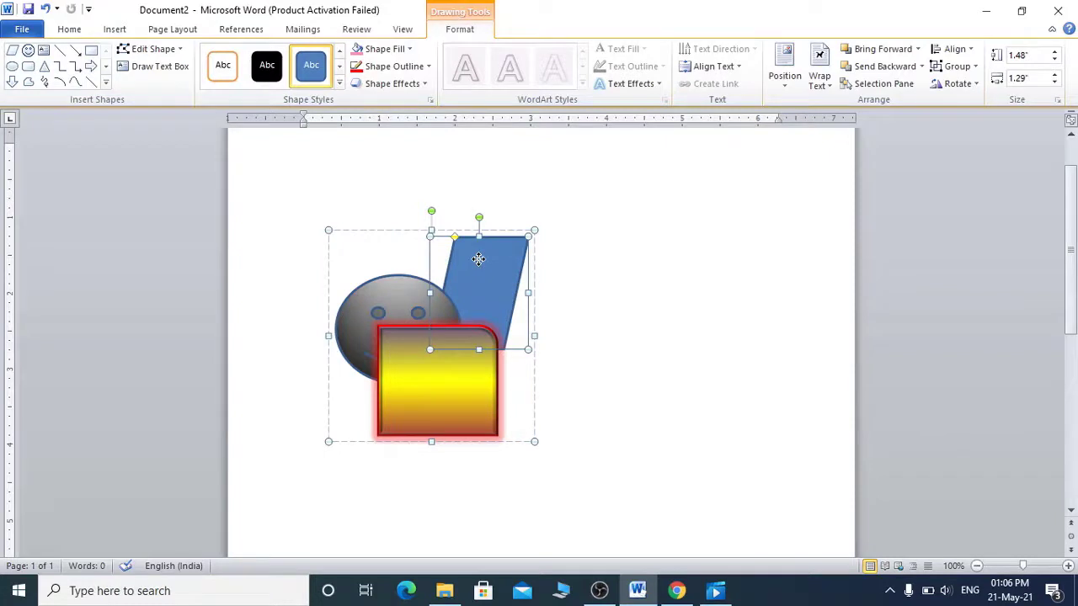
drag(477, 258, 432, 253)
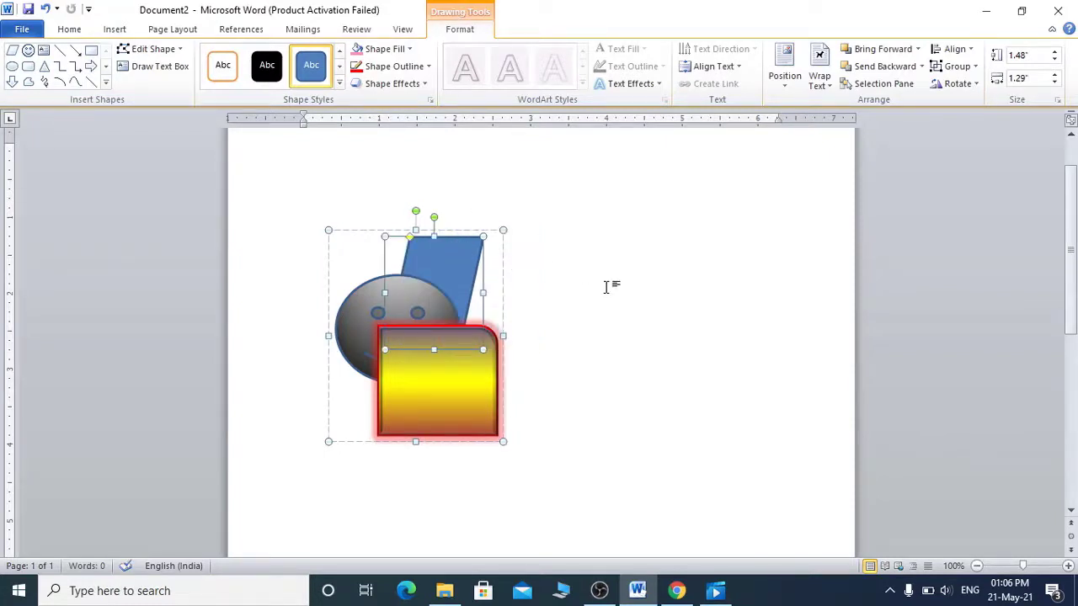
Select the whole group and move it to the middle of the page.
click(548, 380)
click(457, 385)
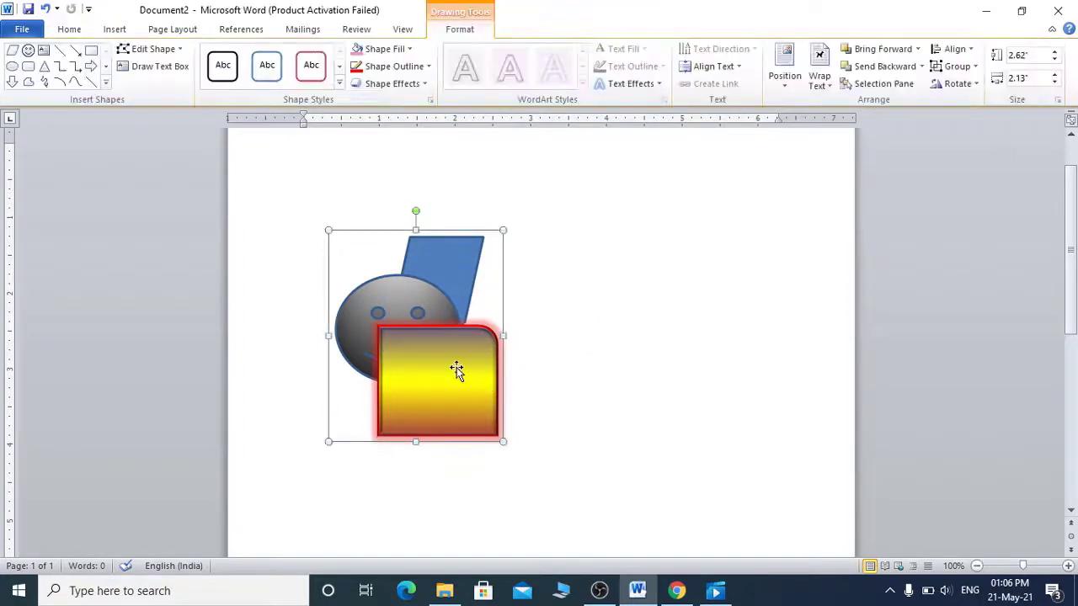
drag(495, 354, 669, 350)
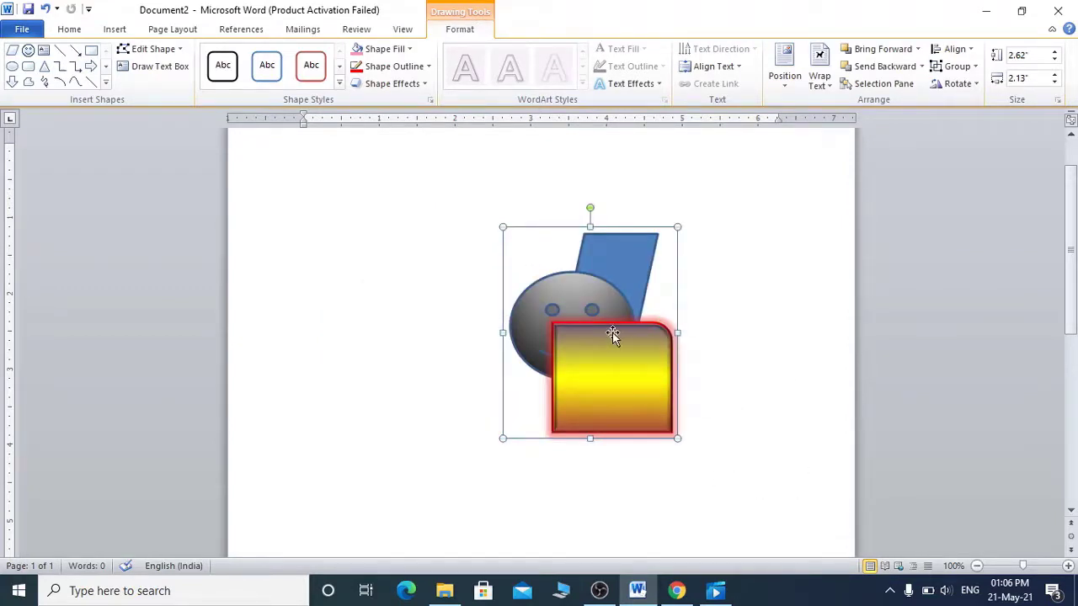
drag(612, 333, 531, 335)
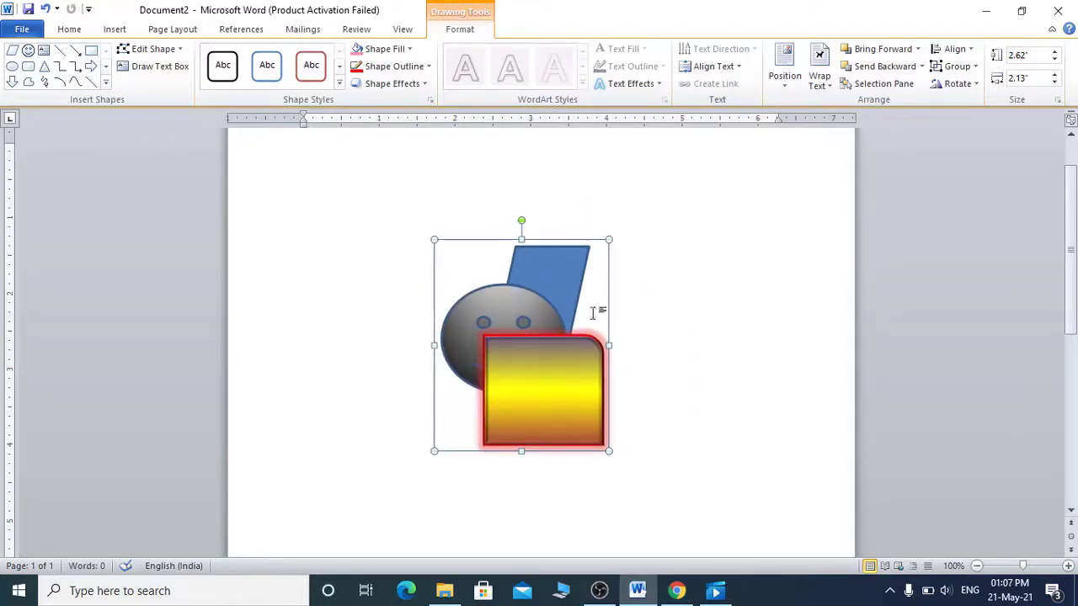
Ungroup the combined object into its individual shapes and deselect them.
click(976, 67)
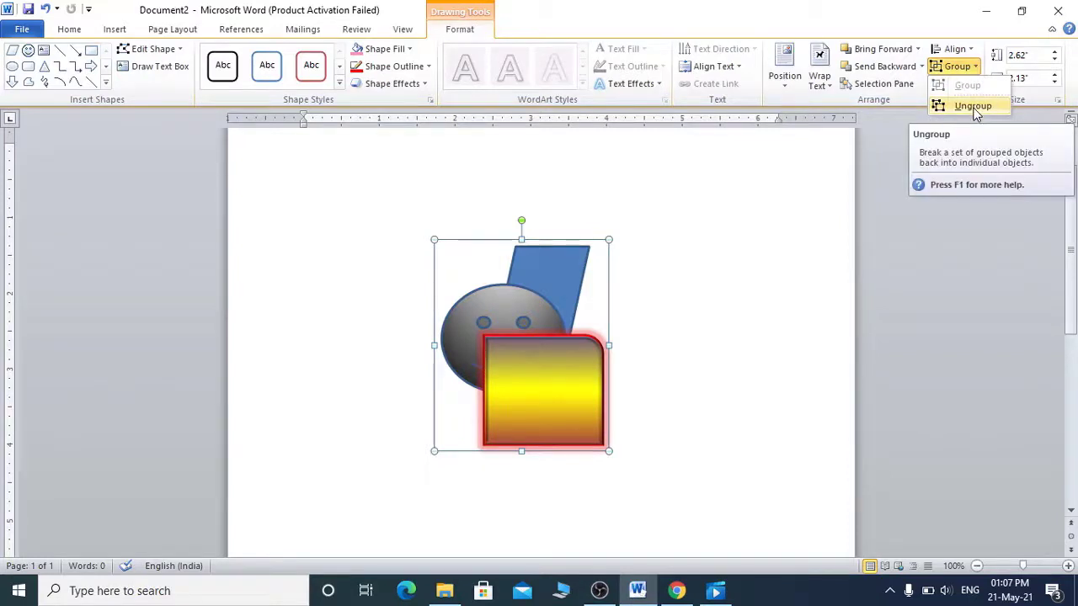
click(972, 107)
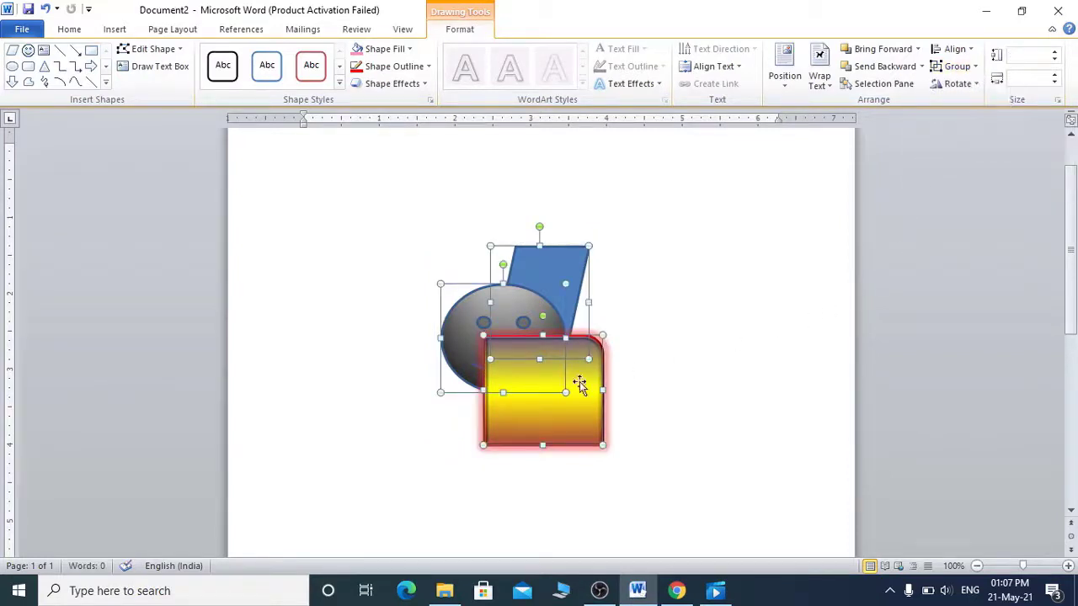
click(664, 292)
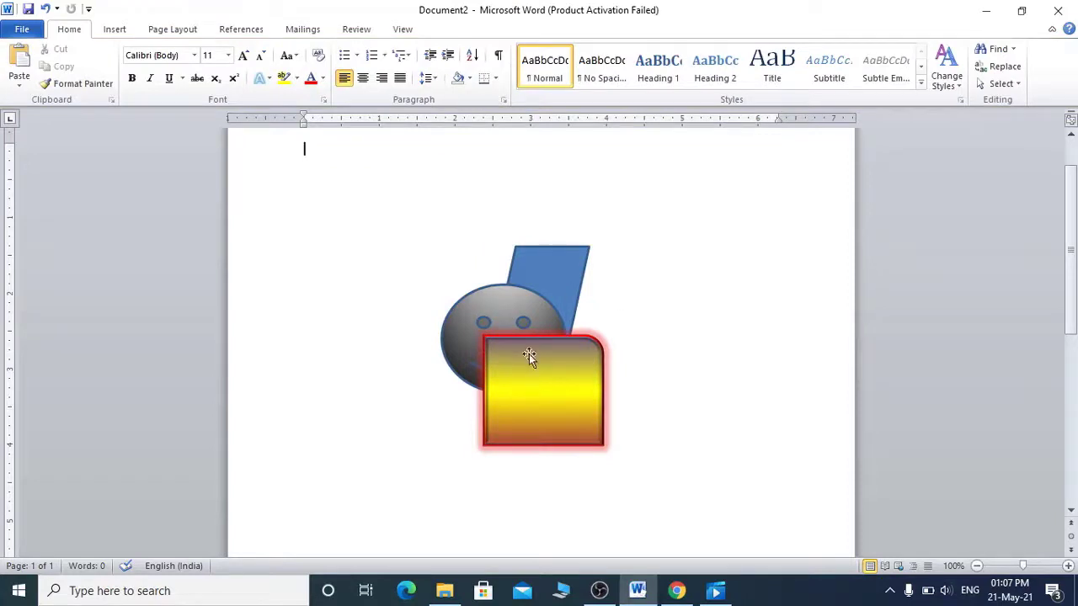
Move the three shapes apart, with the smiley face left and the parallelogram above the gradient rectangle, and select each one individually.
drag(528, 356, 647, 347)
drag(474, 314, 364, 338)
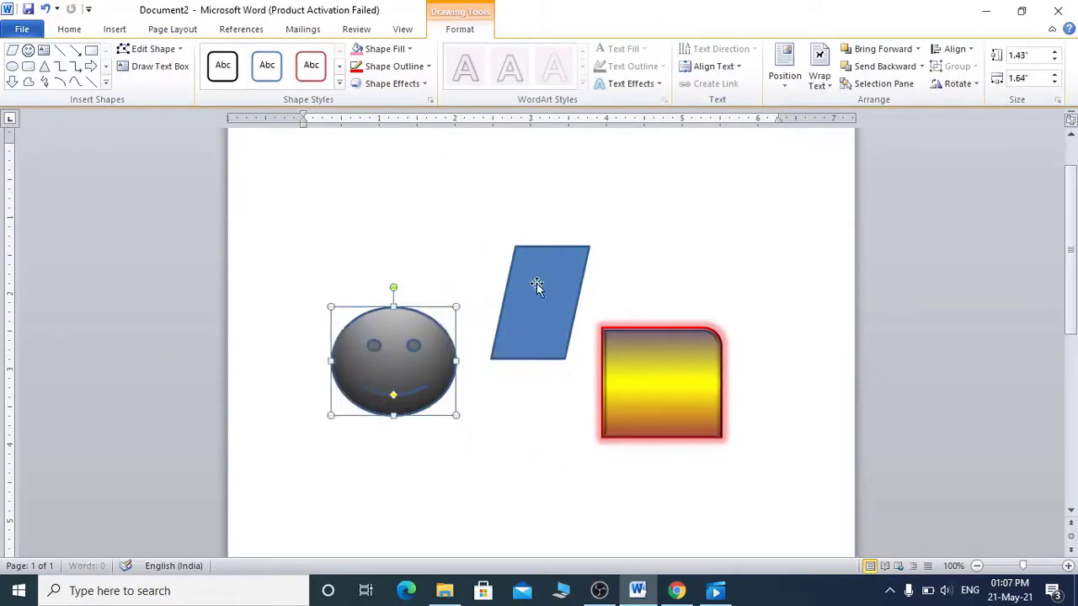
drag(536, 283, 501, 244)
drag(671, 376, 594, 386)
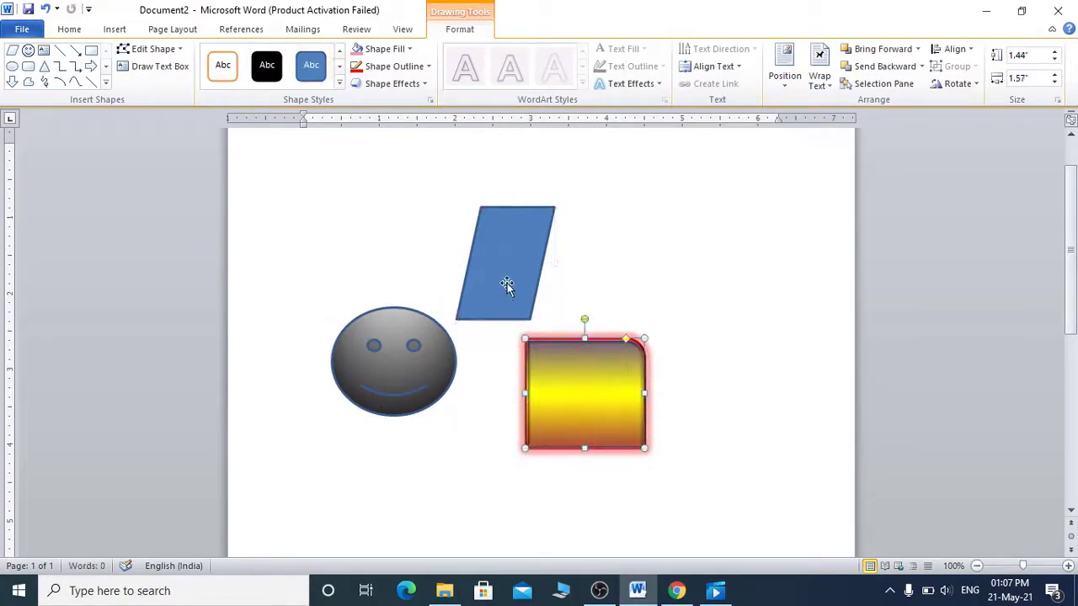
drag(505, 284, 574, 260)
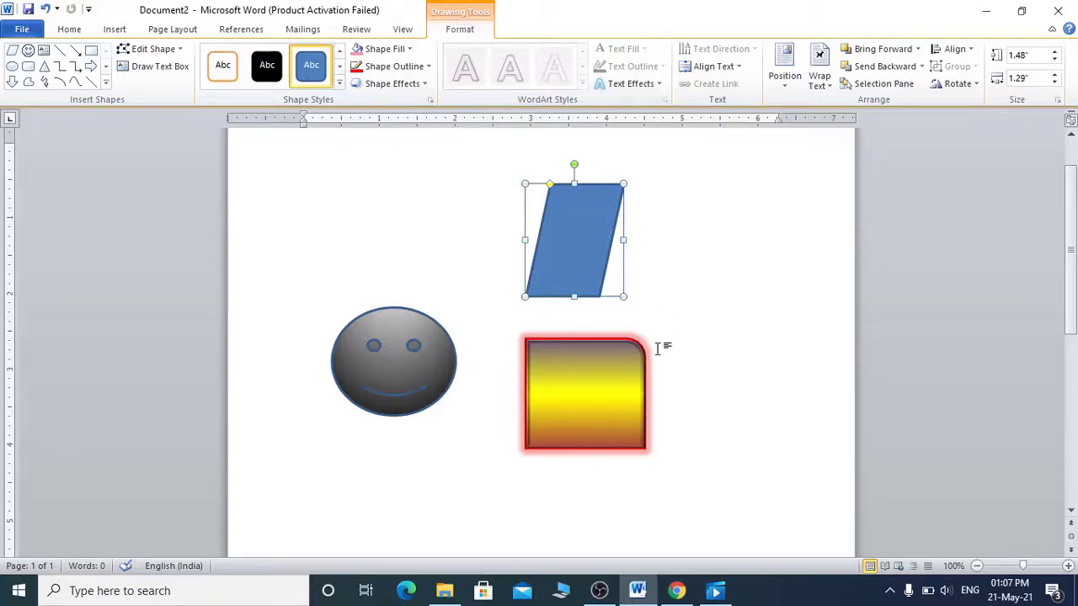
click(393, 354)
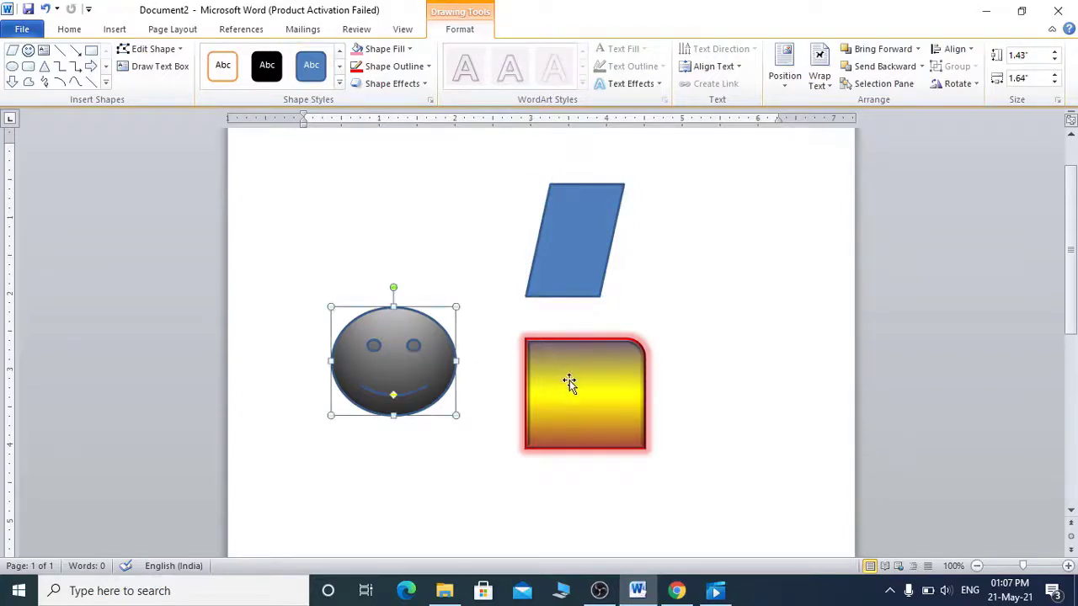
click(569, 380)
click(569, 269)
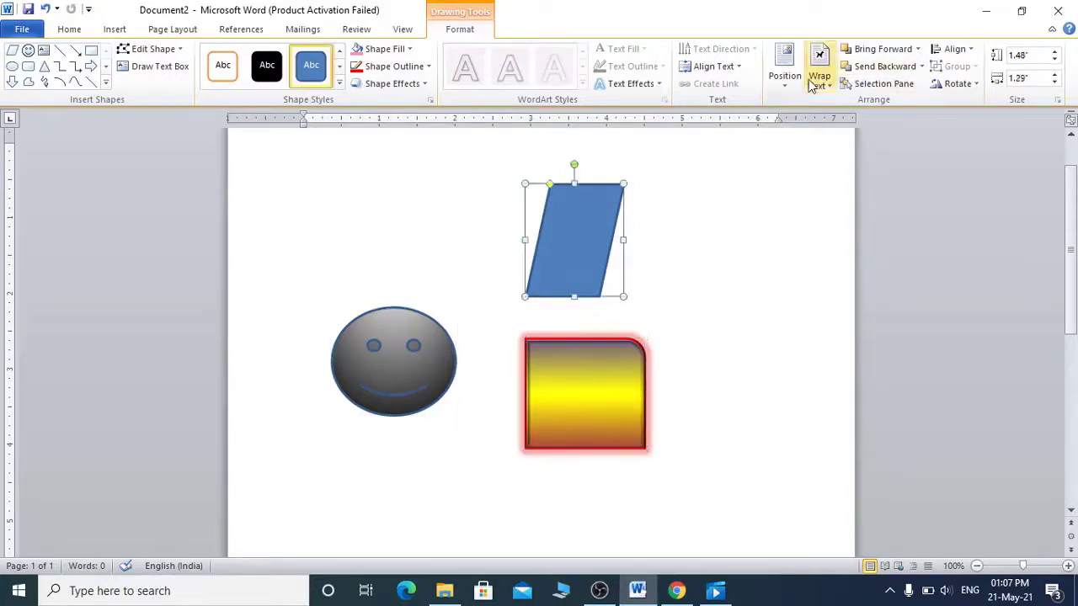
click(22, 30)
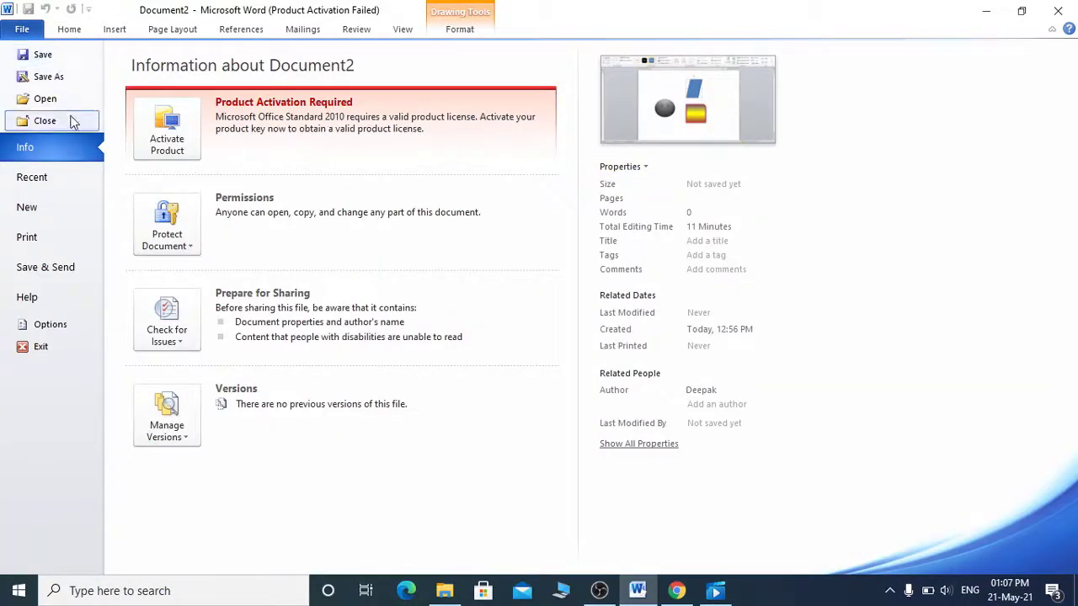
click(68, 30)
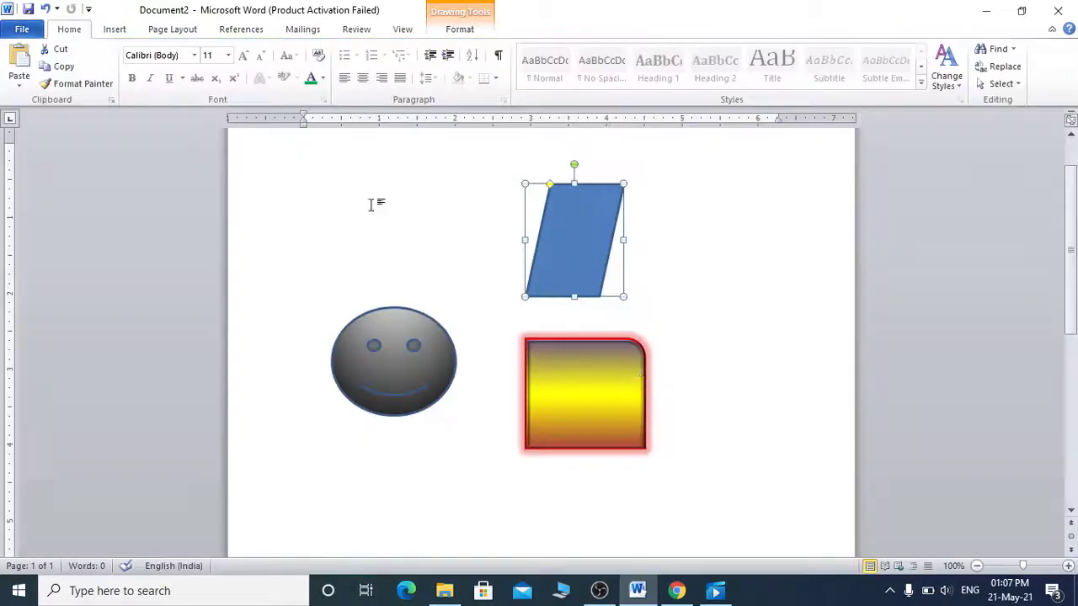
click(582, 442)
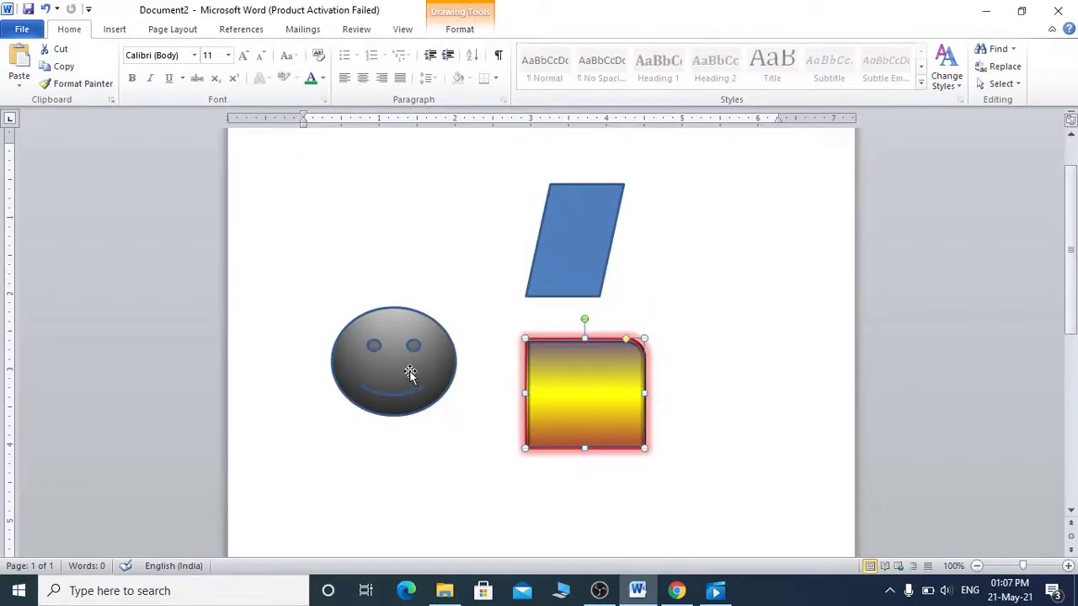
Open the recent document Session 1 and place the cursor at the end of the Communication paragraph.
click(21, 35)
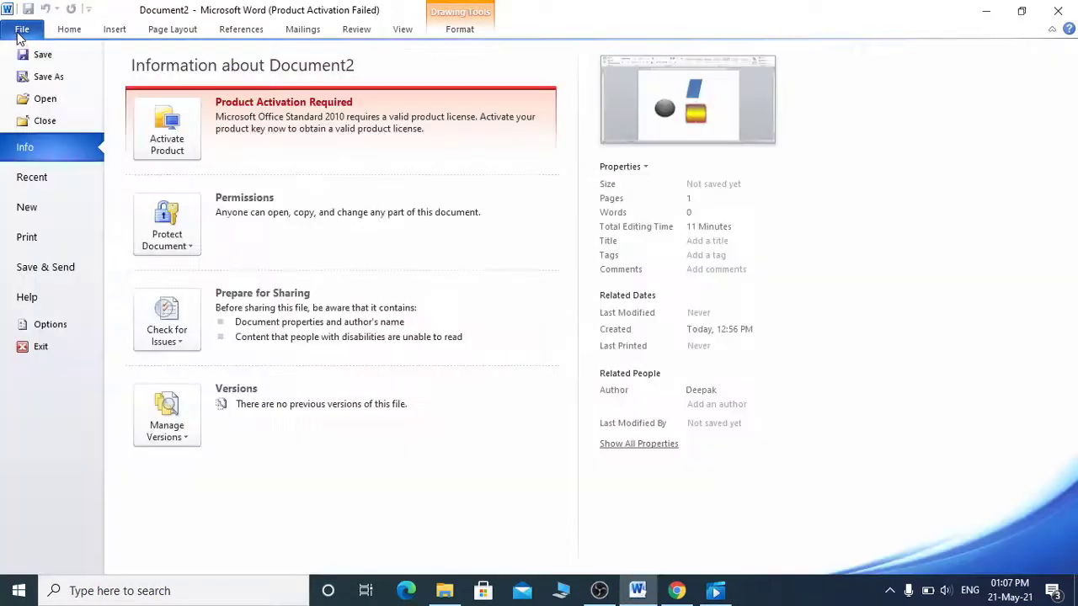
click(32, 184)
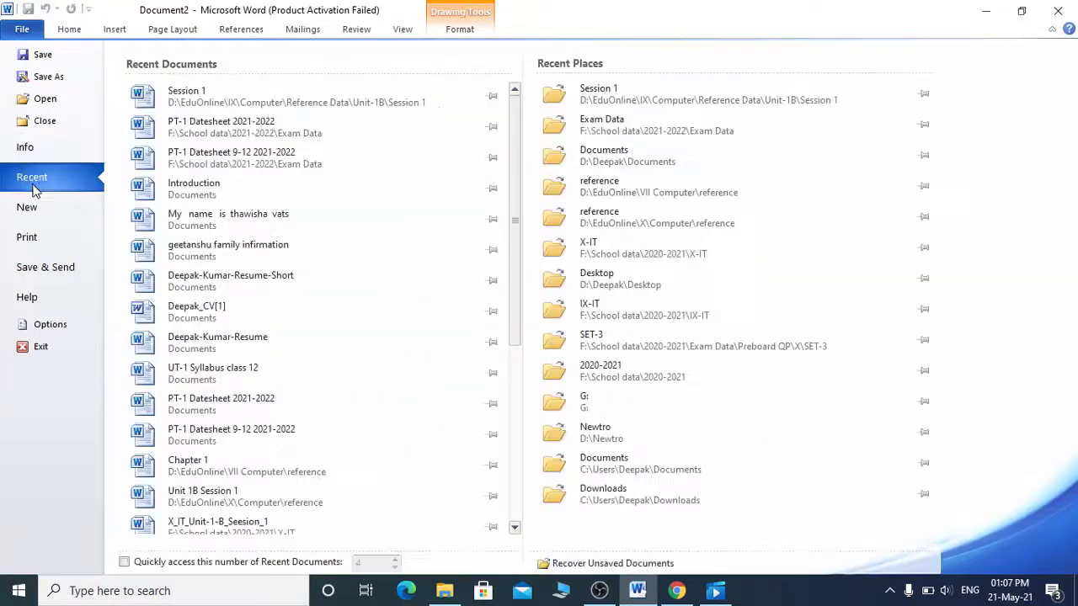
click(216, 129)
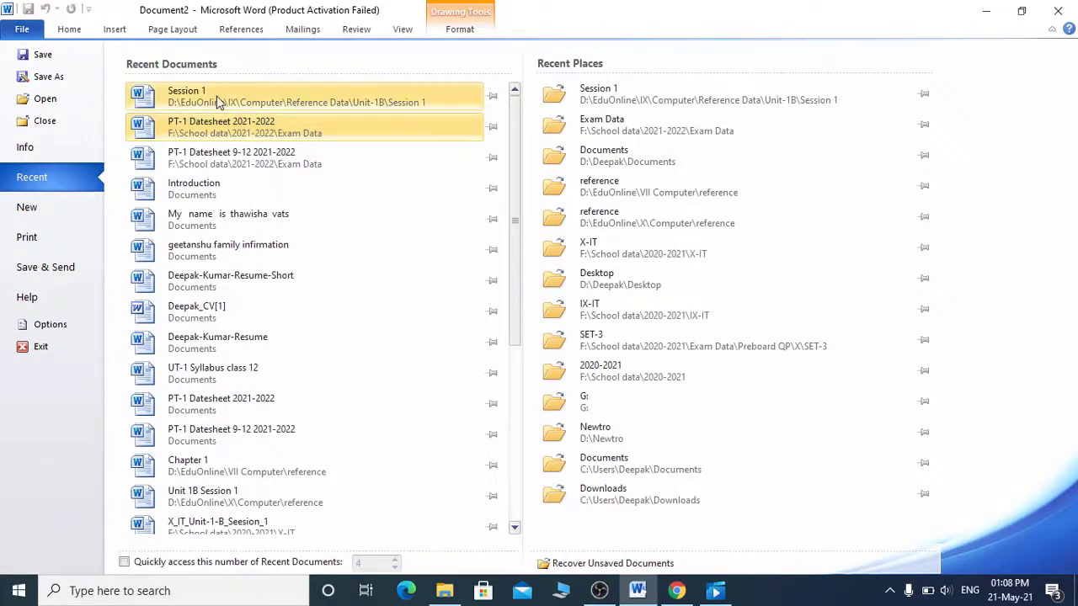
click(217, 101)
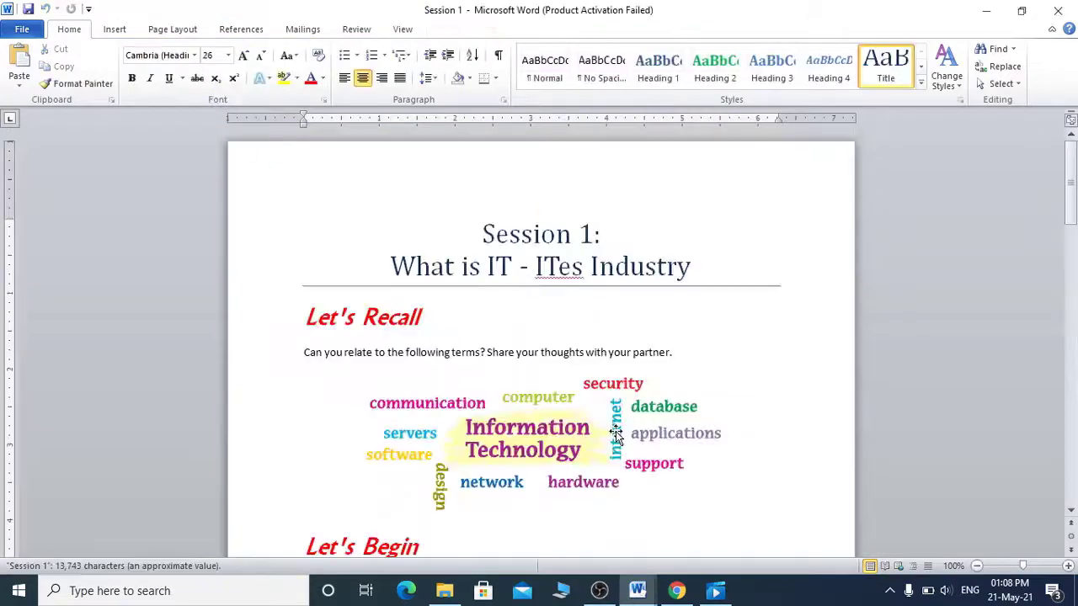
scroll(616, 431, down, 3)
scroll(615, 431, down, 5)
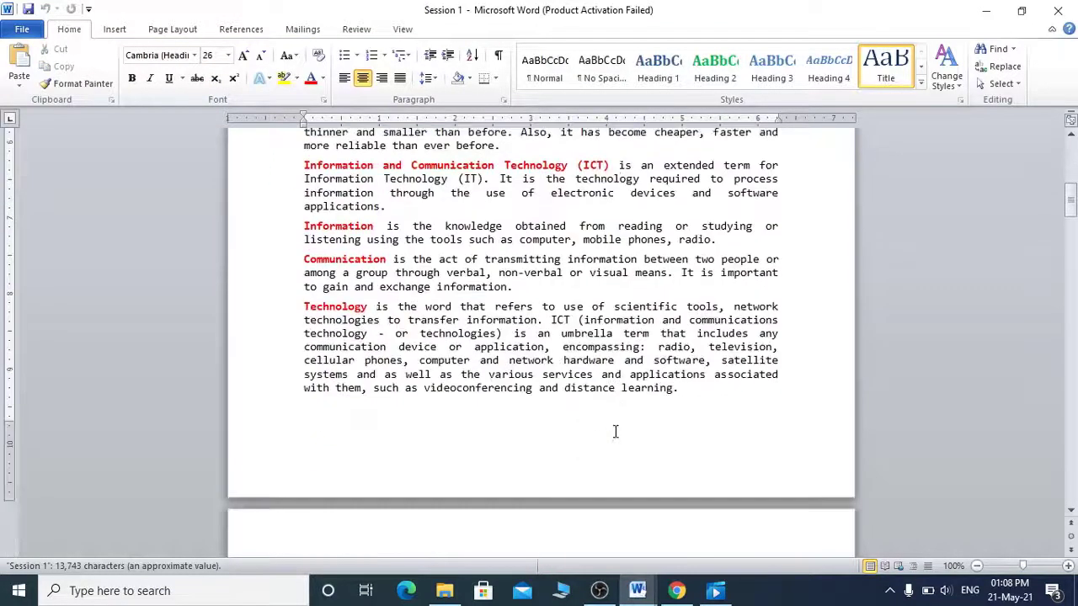
click(543, 300)
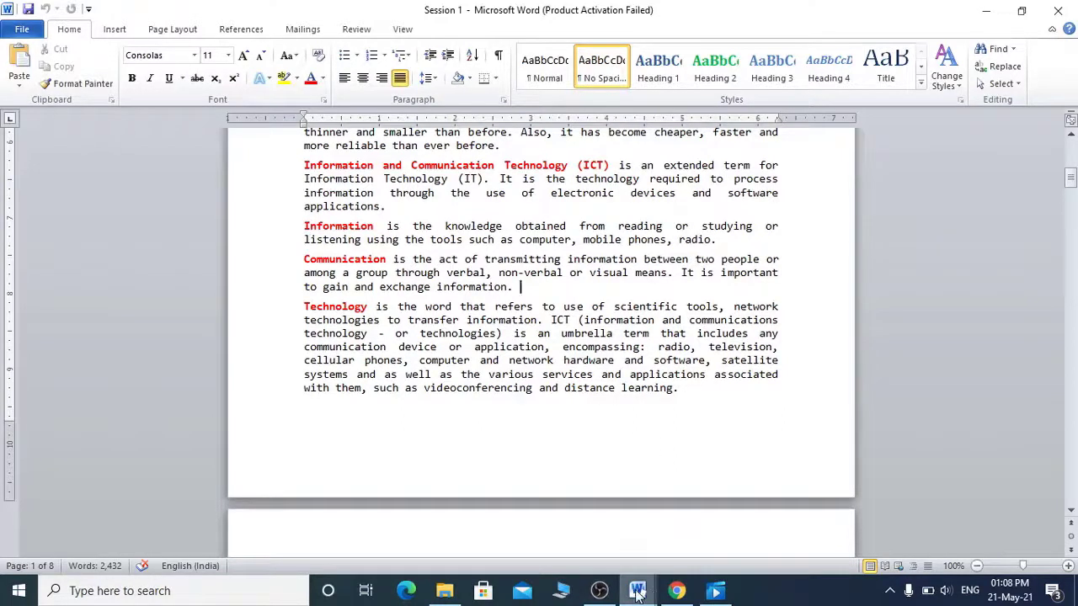
Switch back and forth between the Session 1 and Document2 windows, finishing on Document2.
mouse_move(637, 593)
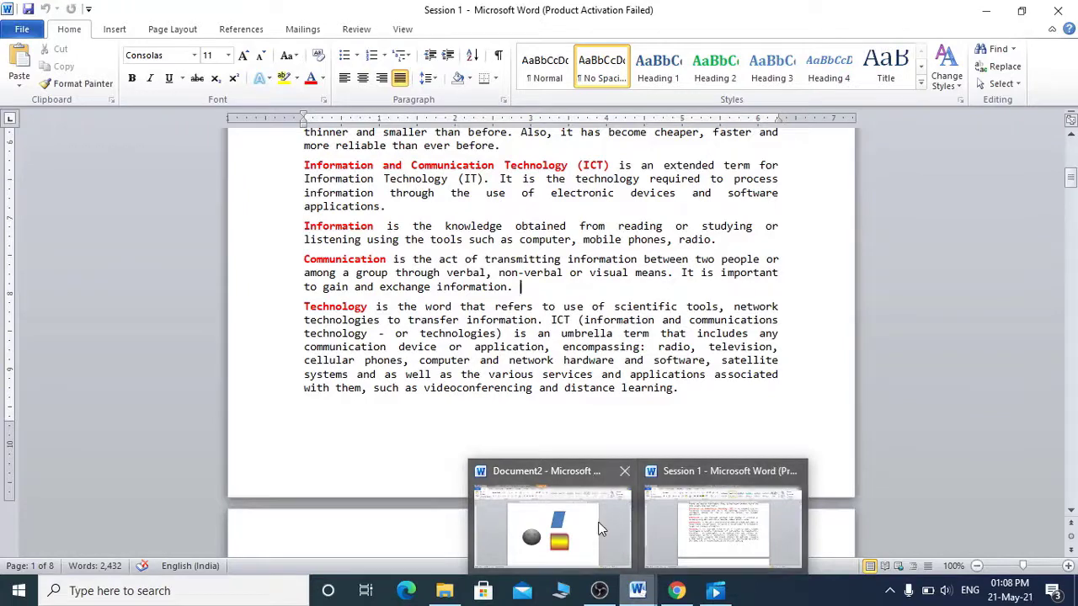
mouse_move(600, 529)
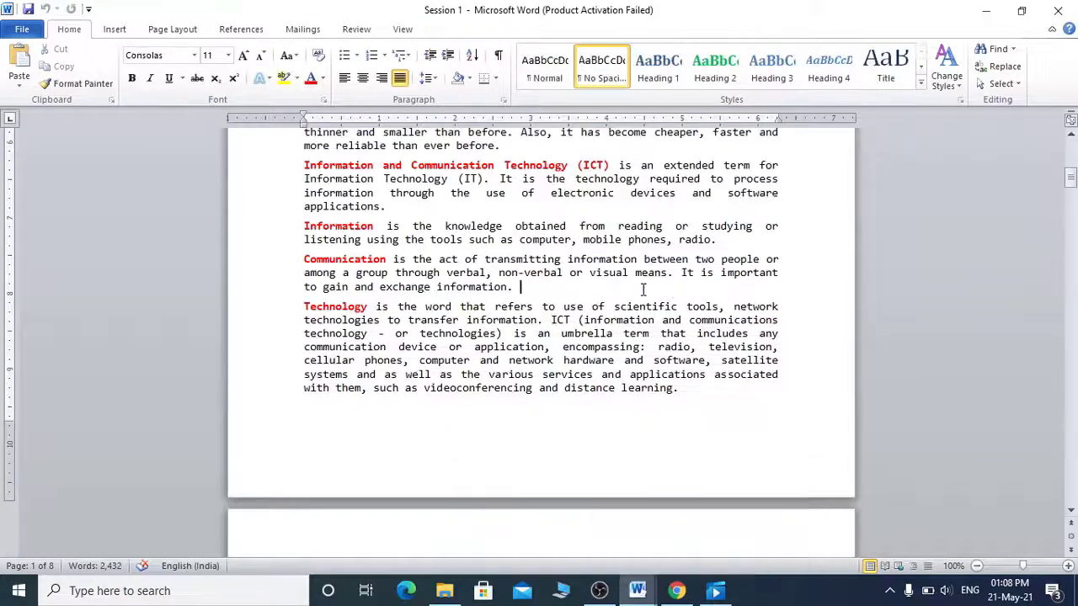
key(alt+Tab)
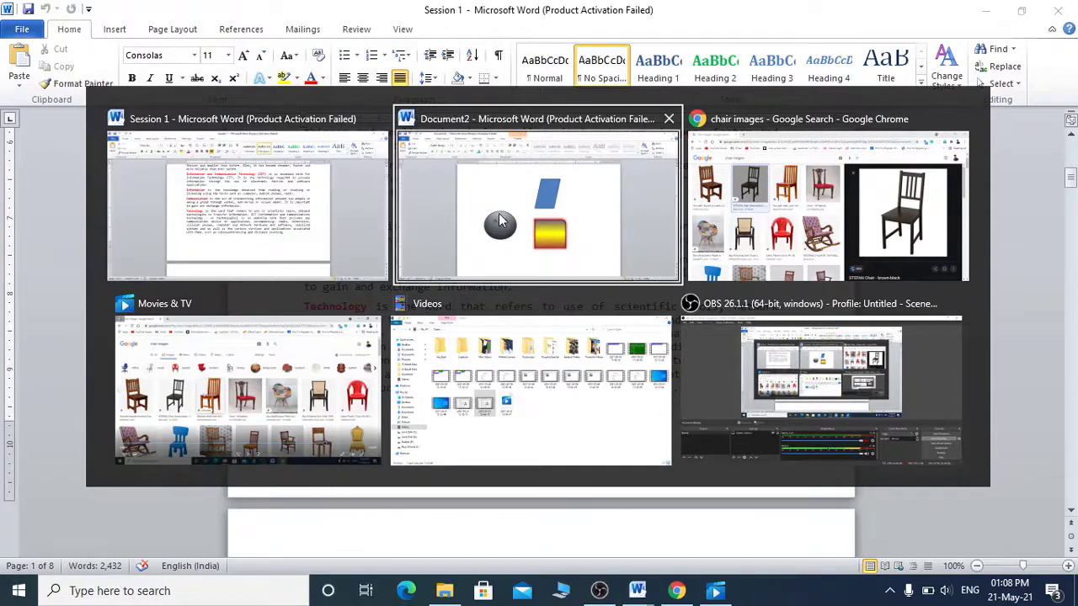
key(alt+Tab)
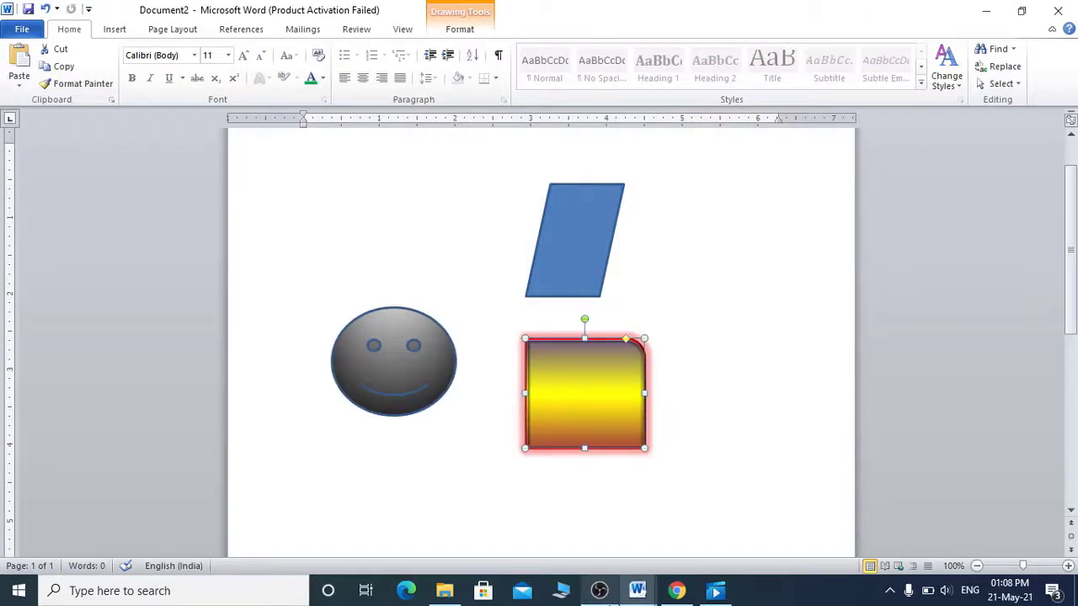
key(alt+Tab)
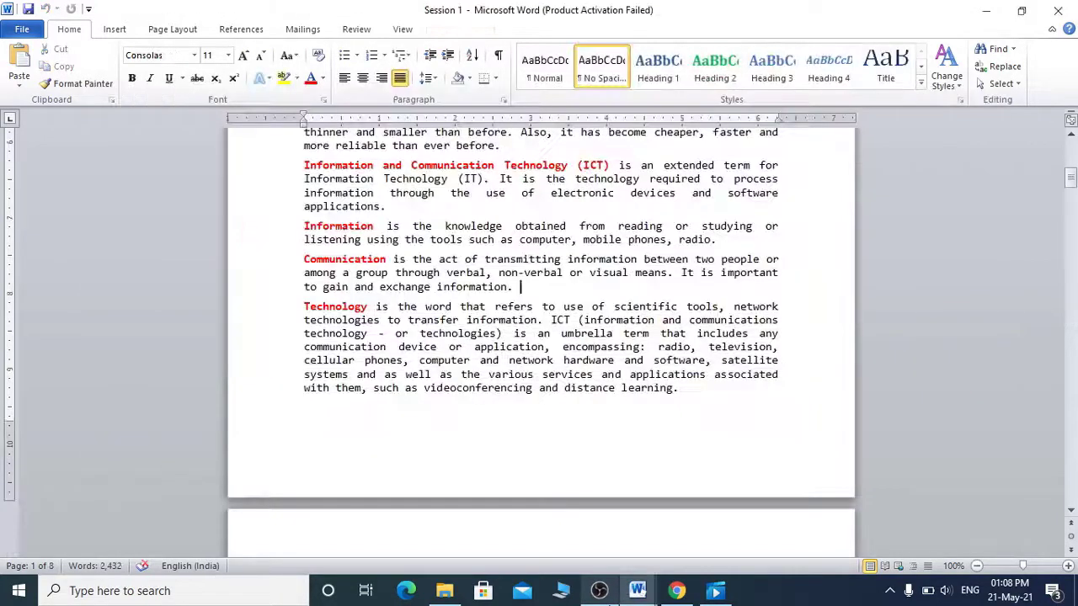
key(alt+Tab)
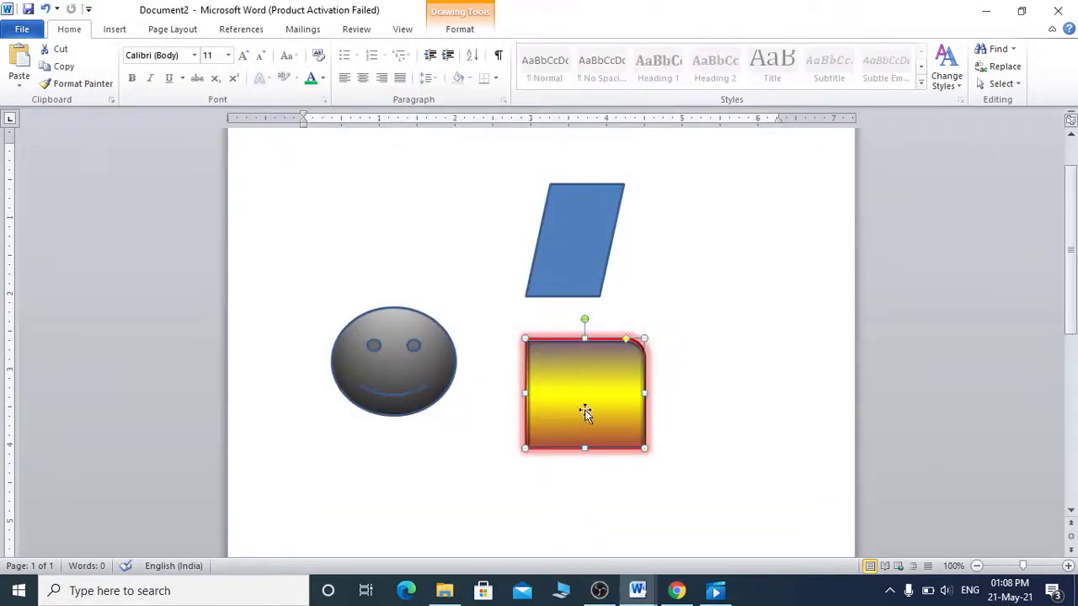
Copy the yellow gradient rectangle from Document2 and paste it into the Session 1 document.
right_click(594, 394)
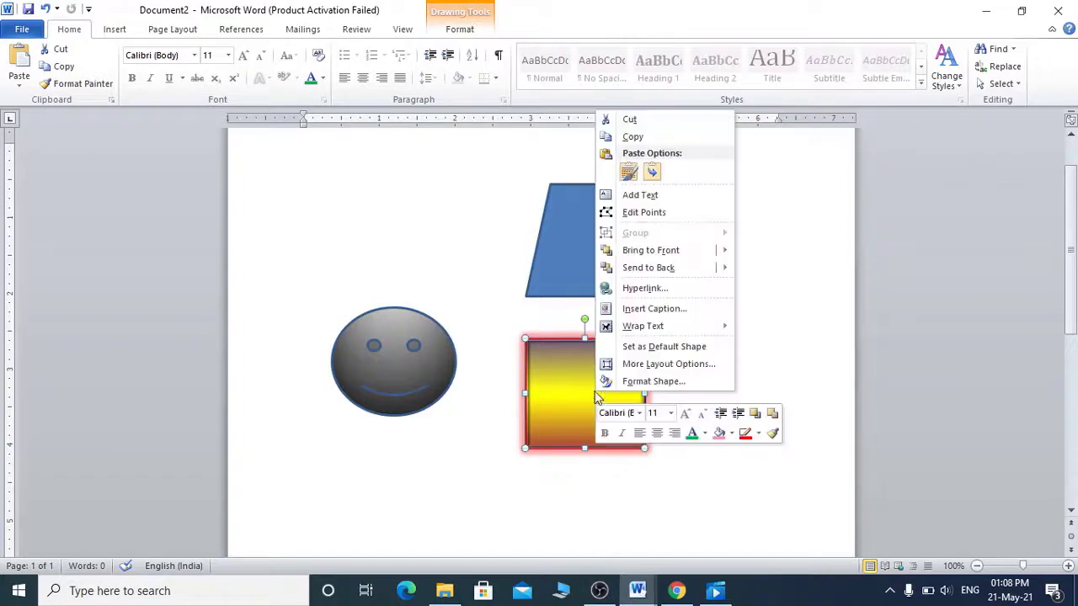
click(637, 145)
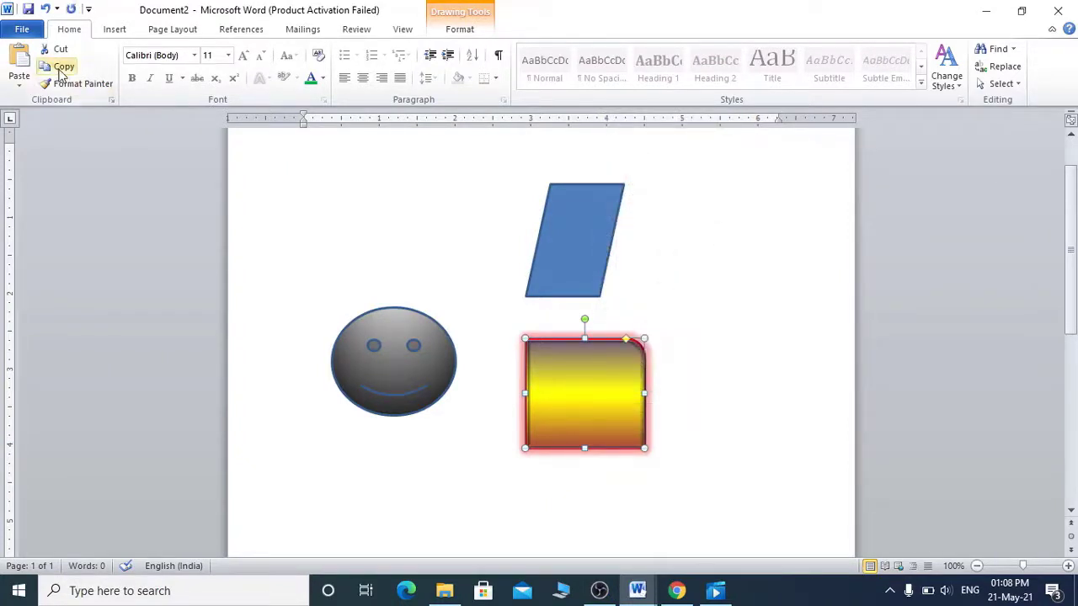
key(alt+Tab)
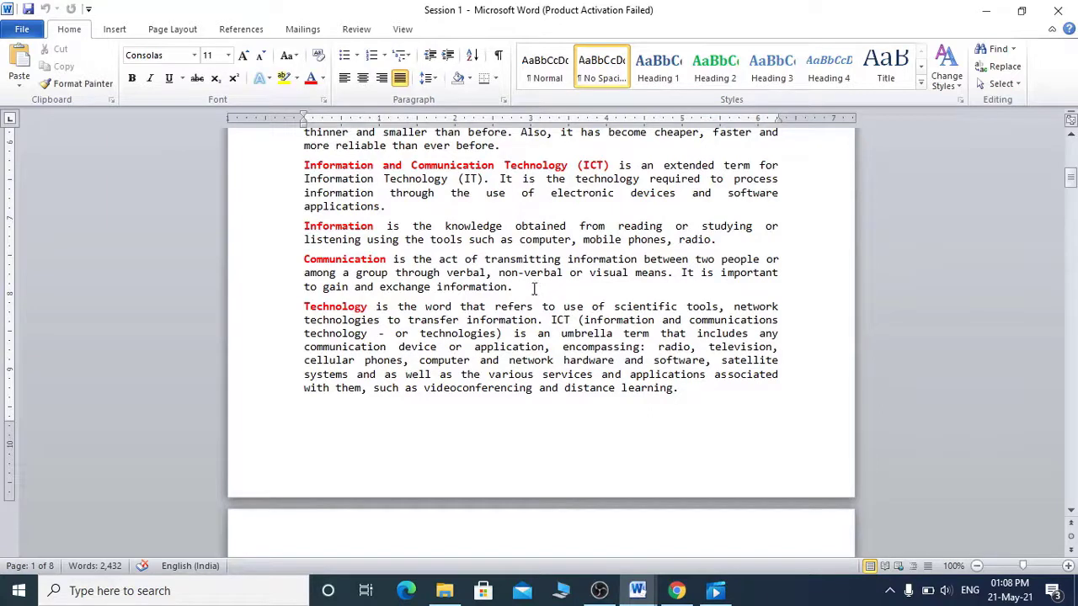
mouse_move(638, 595)
click(17, 65)
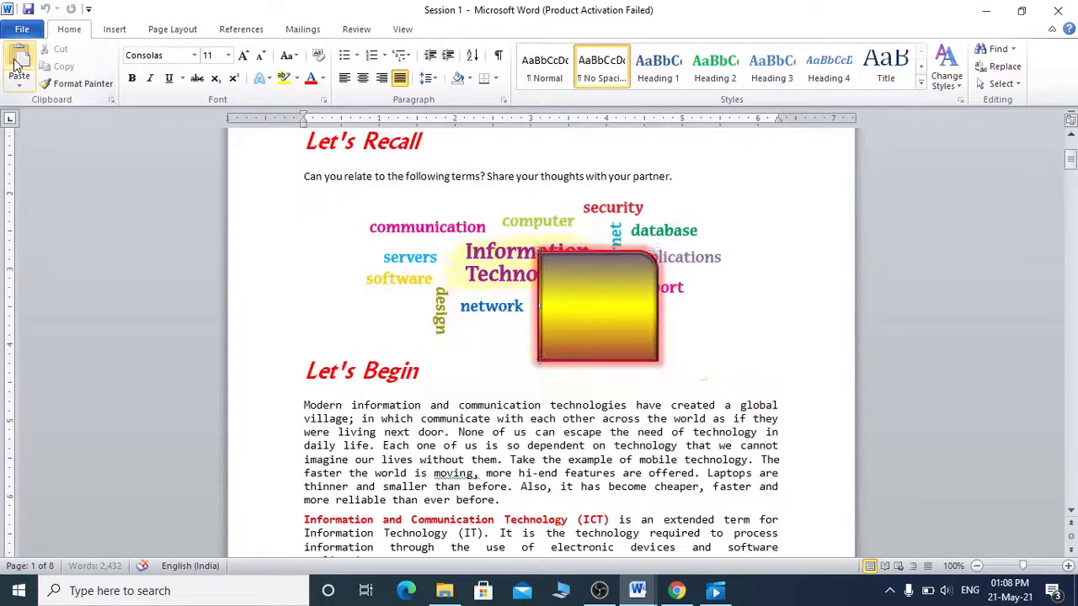
Move the pasted gradient rectangle down the page onto the Information, Communication and Technology paragraphs.
scroll(624, 337, down, 2)
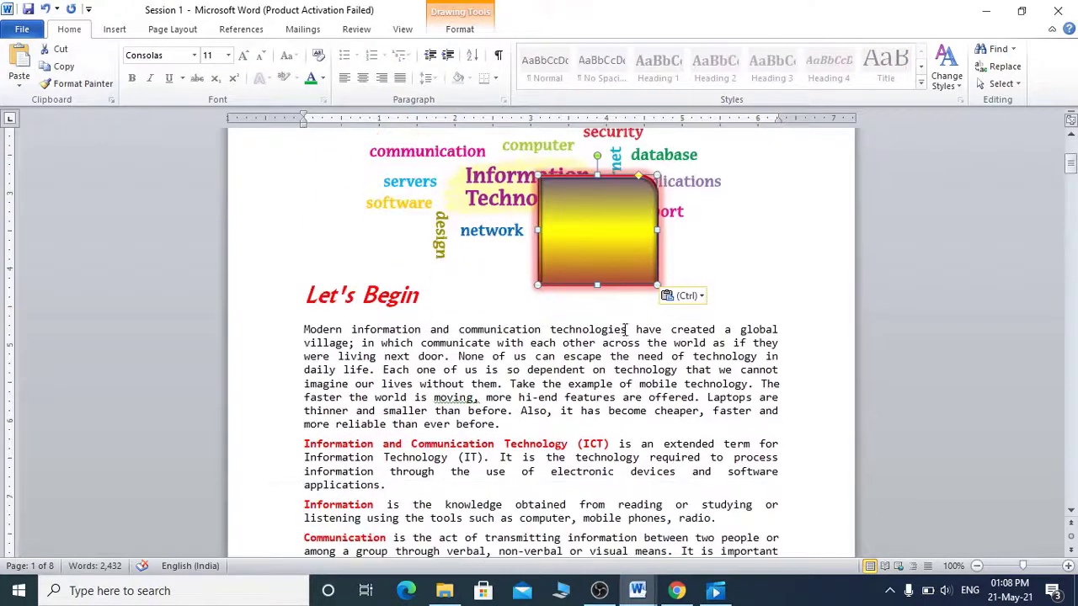
drag(601, 224, 578, 444)
scroll(578, 444, down, 5)
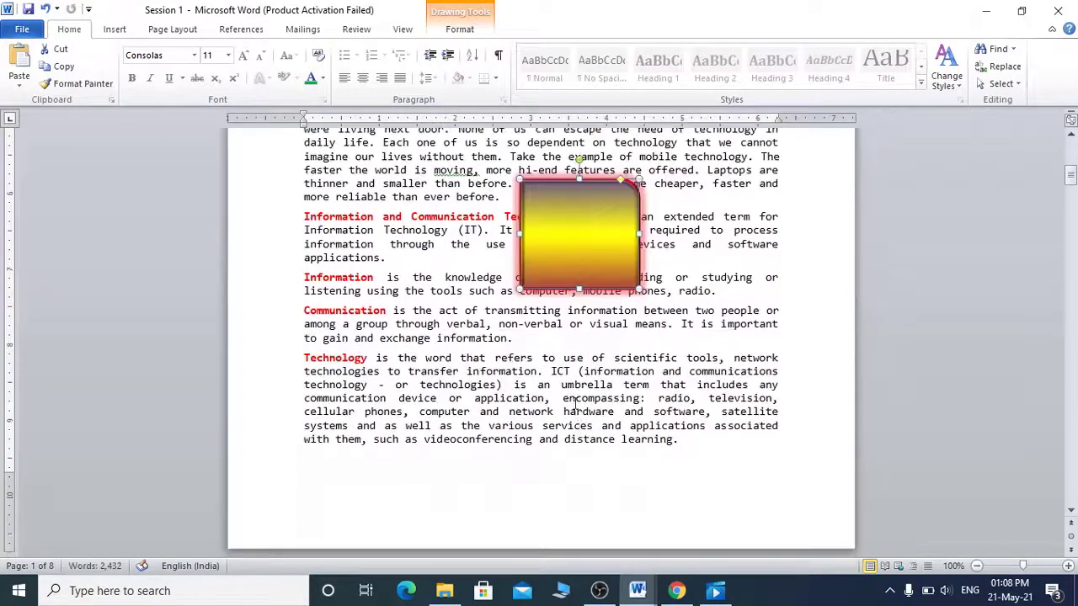
drag(534, 214, 587, 334)
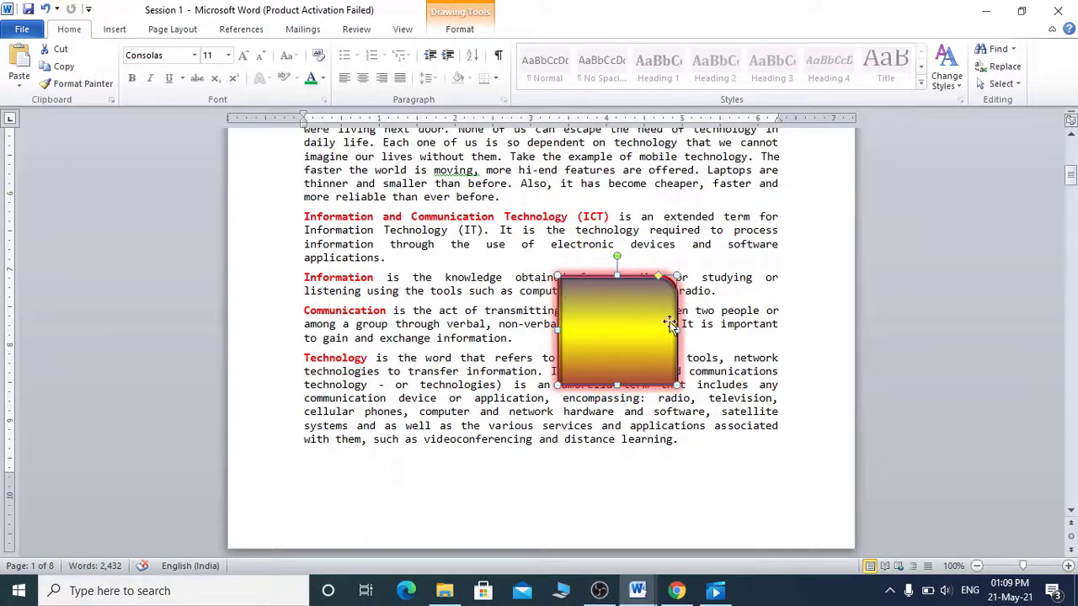
Set the gradient rectangle's text wrapping to Square and move it right, beside the Information and Communication paragraphs.
click(468, 30)
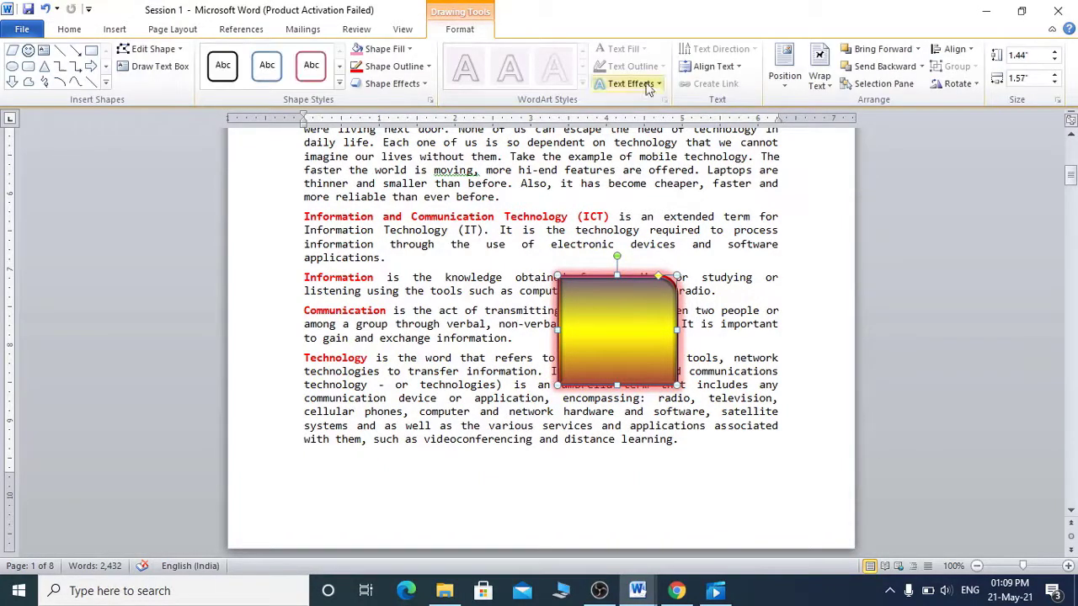
click(820, 82)
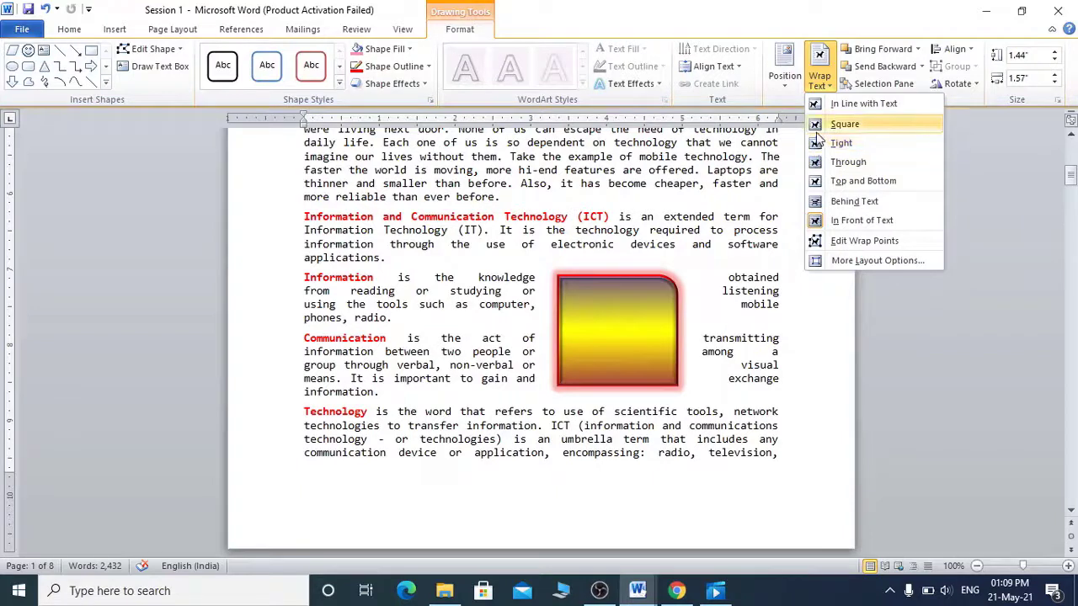
click(821, 143)
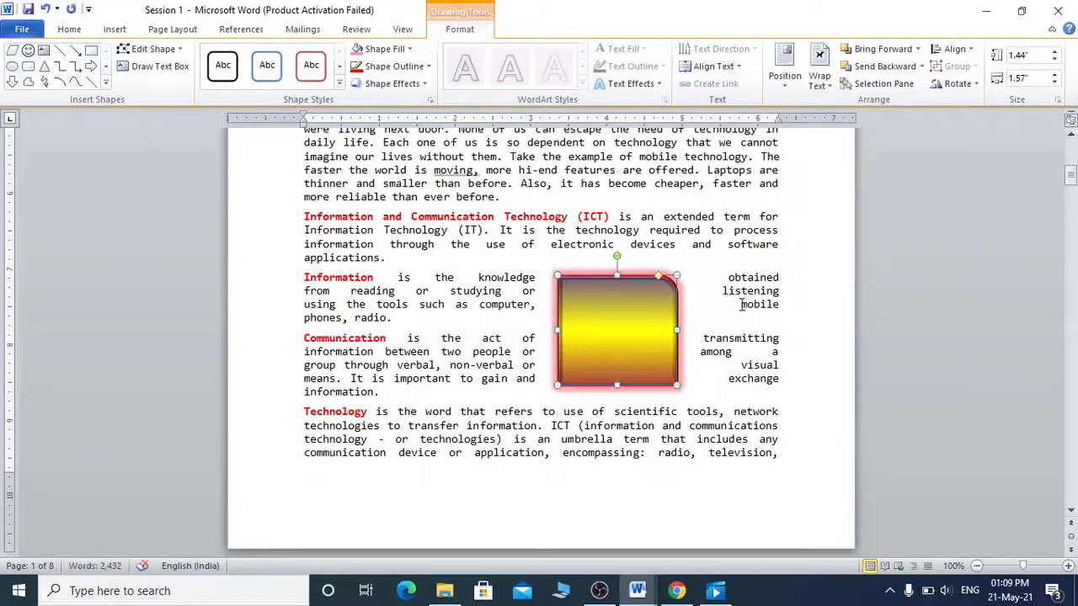
drag(601, 313, 675, 315)
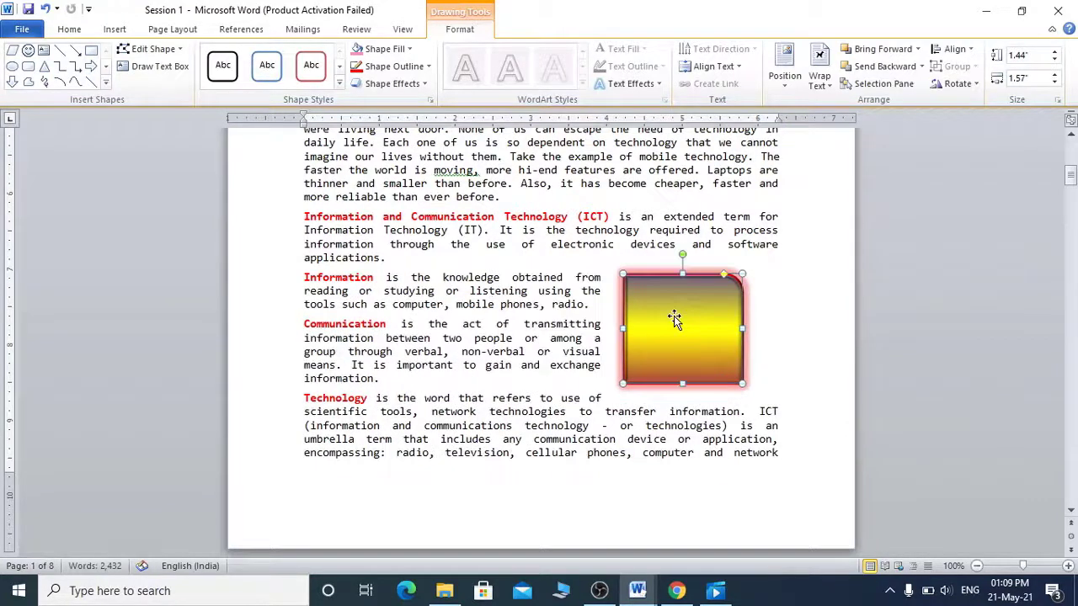